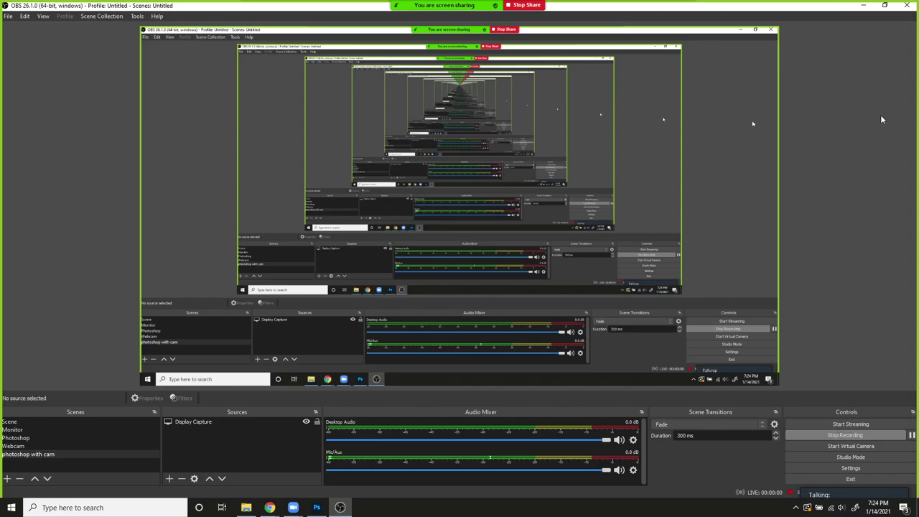
# Step: Minimize OBS Studio to bring the Photoshop space composition into view
pyautogui.click(863, 5)
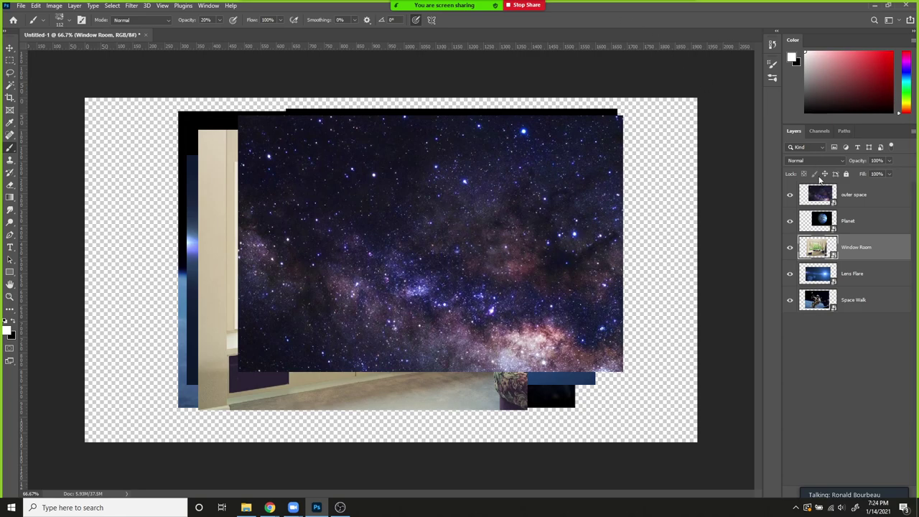
# Step: Hide outer space, Planet, Window Room, Lens Flare and Space Walk one by one to inspect each layer
pyautogui.click(850, 199)
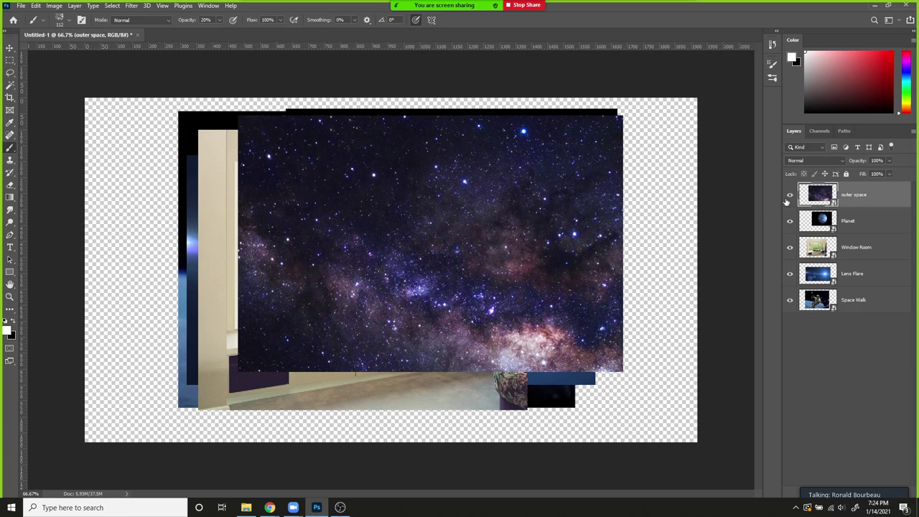
pyautogui.click(790, 195)
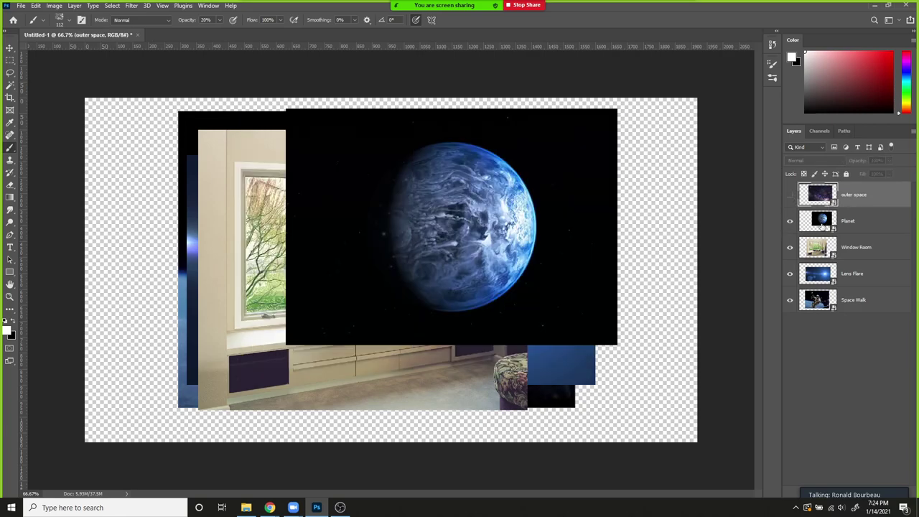
pyautogui.click(790, 222)
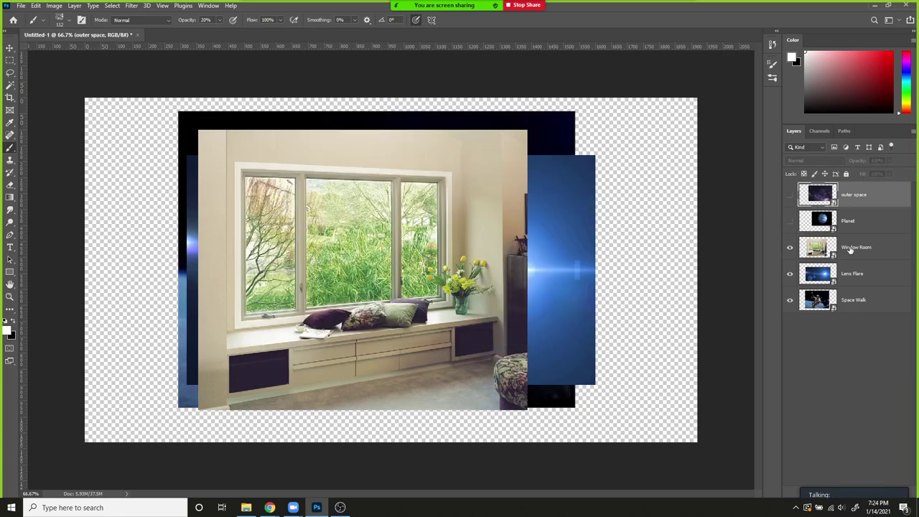
pyautogui.click(790, 248)
pyautogui.click(790, 275)
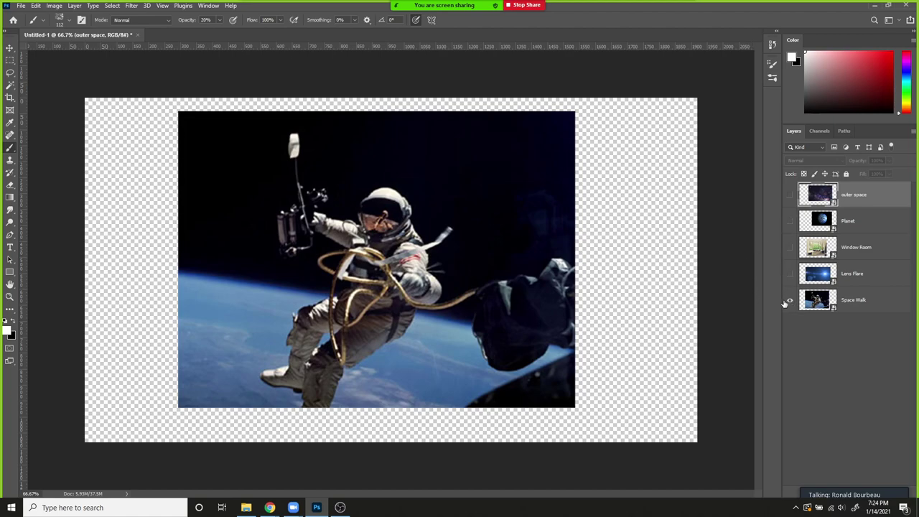
pyautogui.click(789, 302)
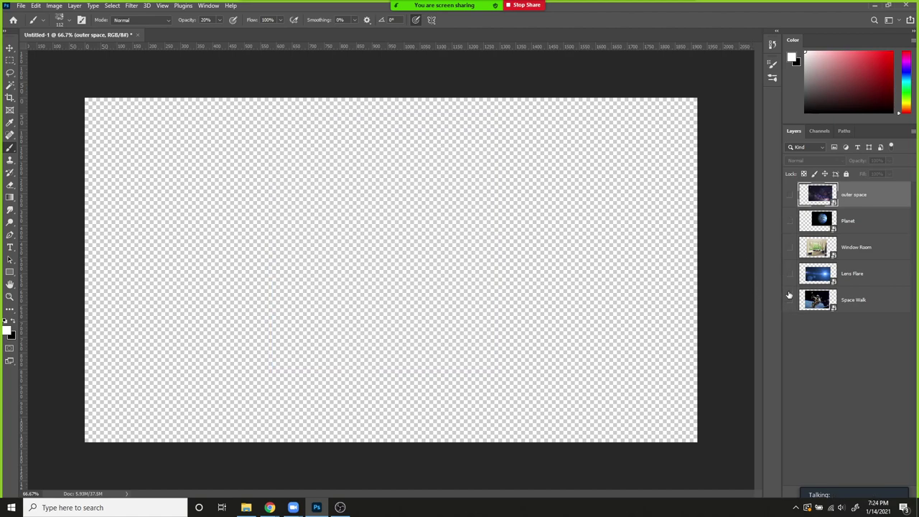
pyautogui.click(790, 252)
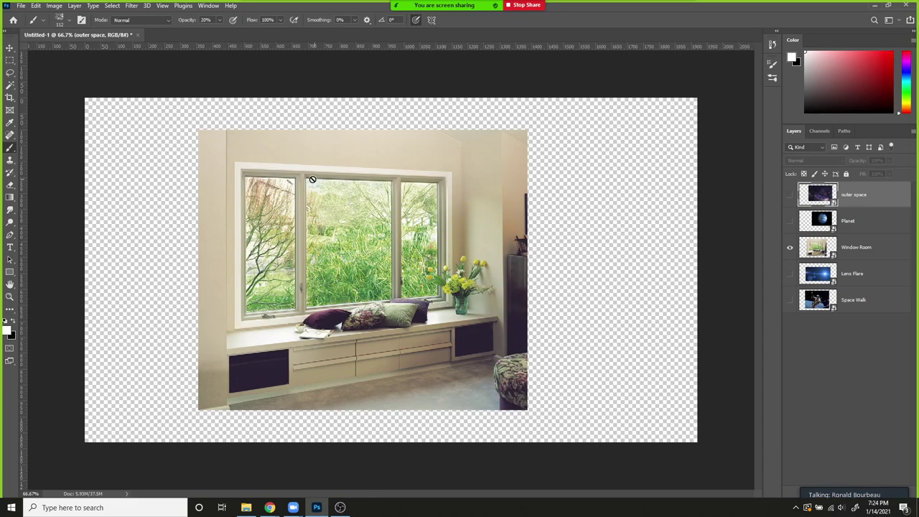
pyautogui.click(790, 248)
pyautogui.click(790, 299)
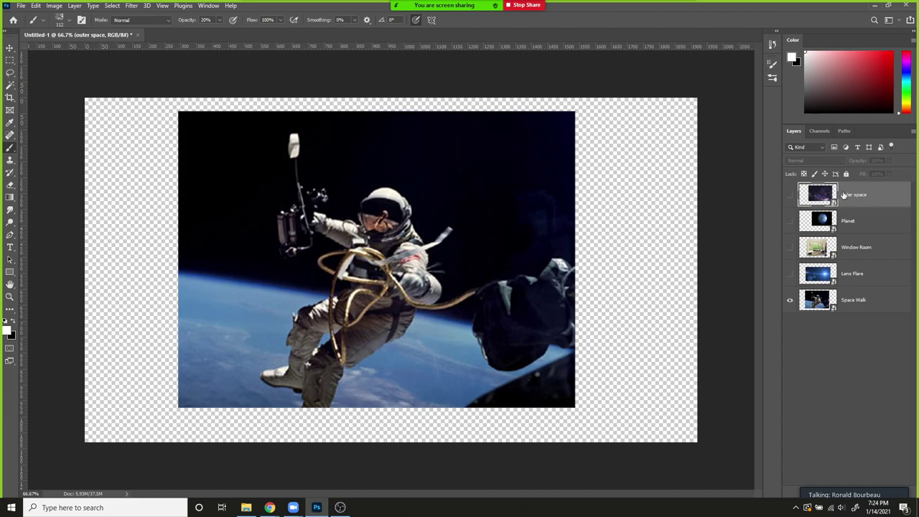
# Step: Preview outer space and Planet over the astronaut, then leave only Space Walk and Window Room showing
pyautogui.click(790, 195)
pyautogui.click(791, 222)
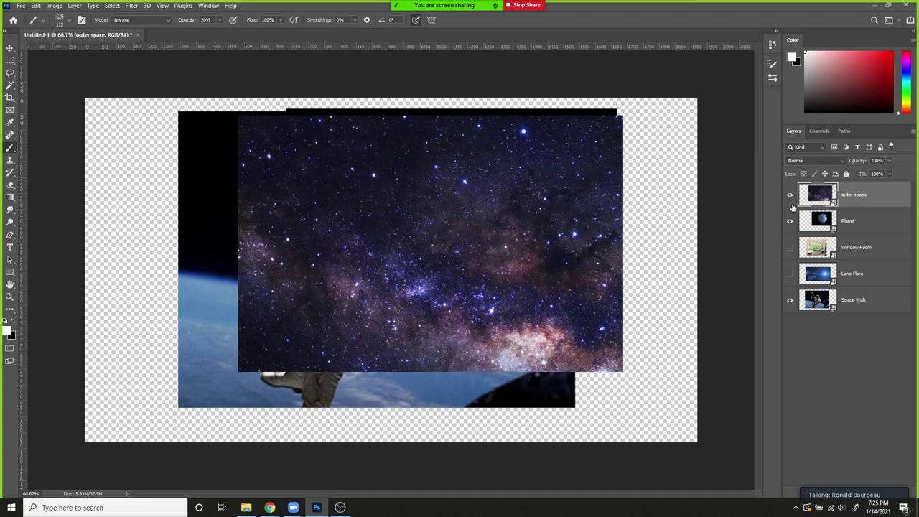
pyautogui.click(790, 195)
pyautogui.click(790, 222)
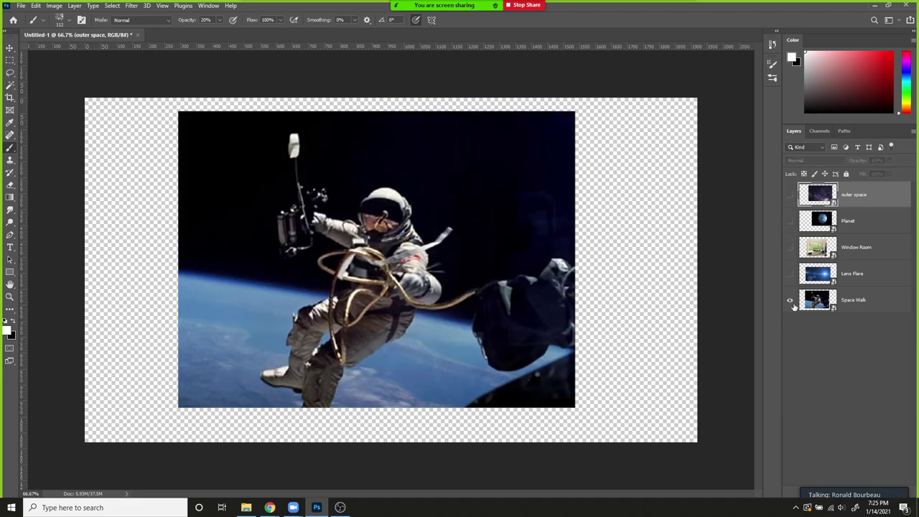
pyautogui.click(790, 300)
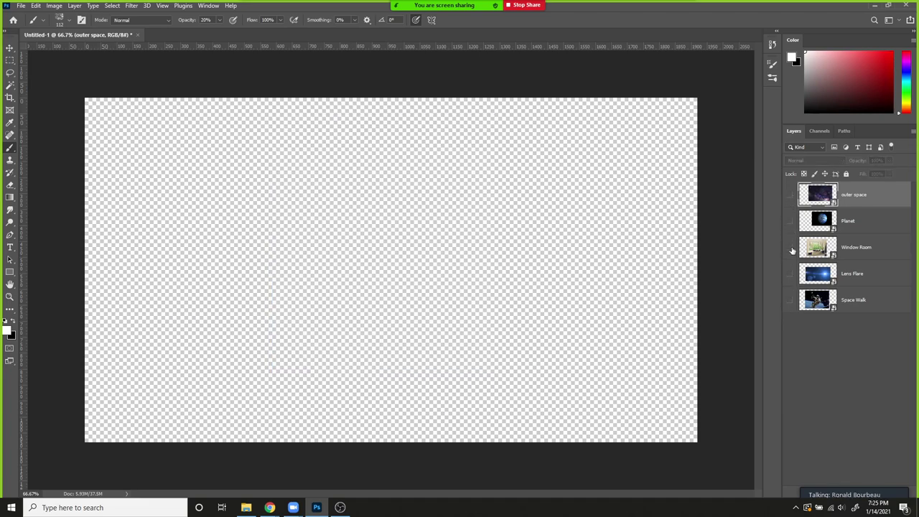
pyautogui.click(790, 301)
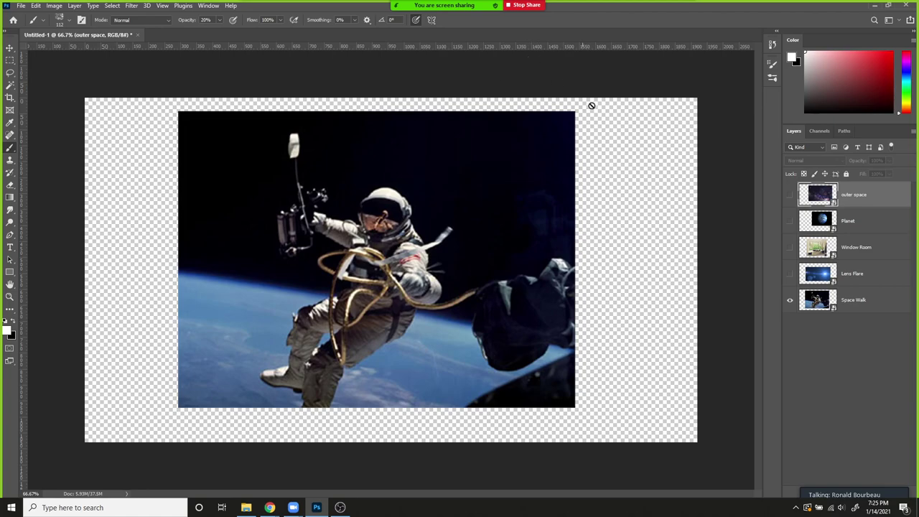
pyautogui.click(852, 249)
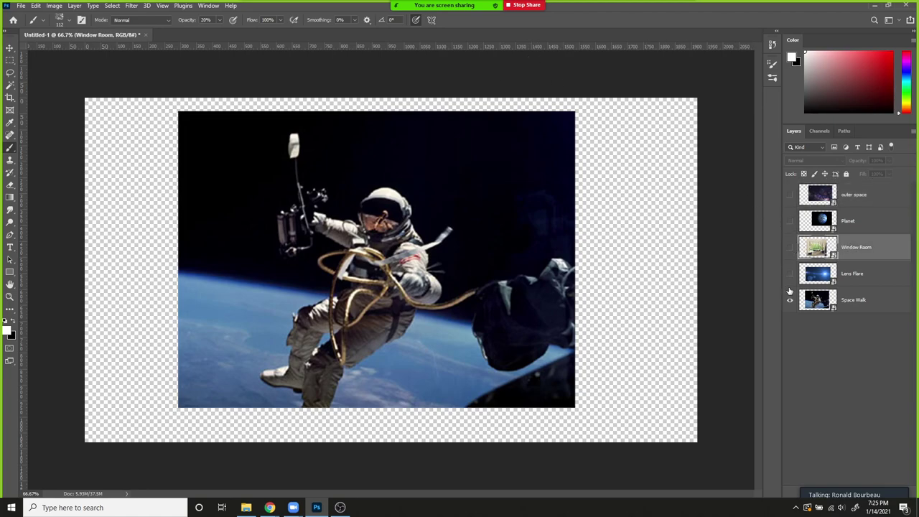
pyautogui.click(790, 247)
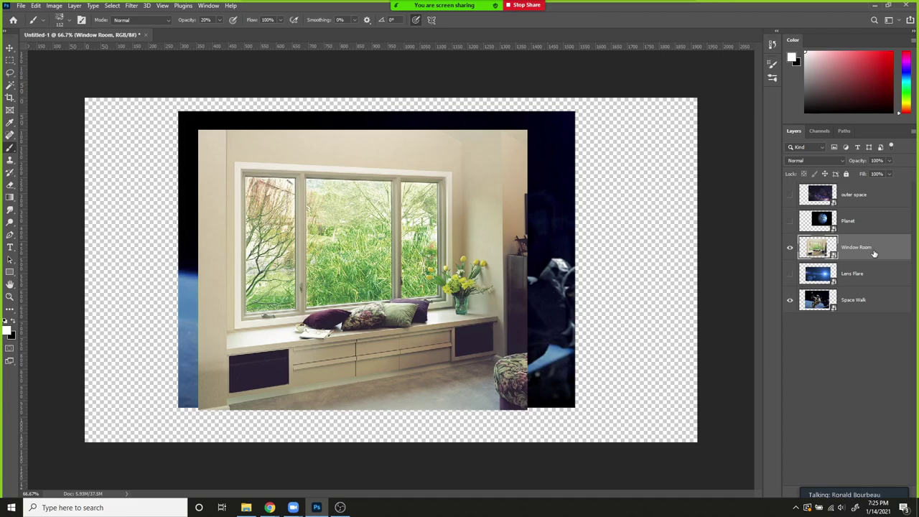
# Step: Drag Window Room above outer space and turn off Space Walk's visibility
pyautogui.moveTo(871, 249); pyautogui.dragTo(875, 192)
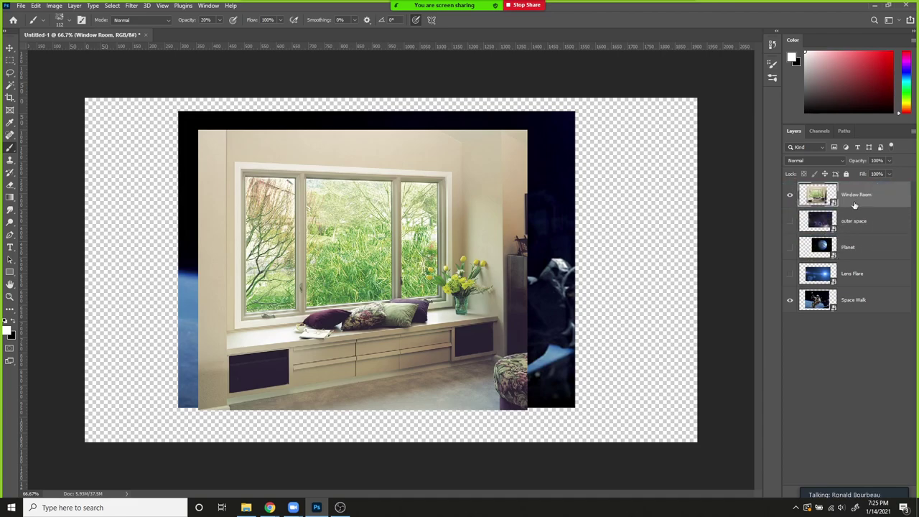
pyautogui.click(789, 302)
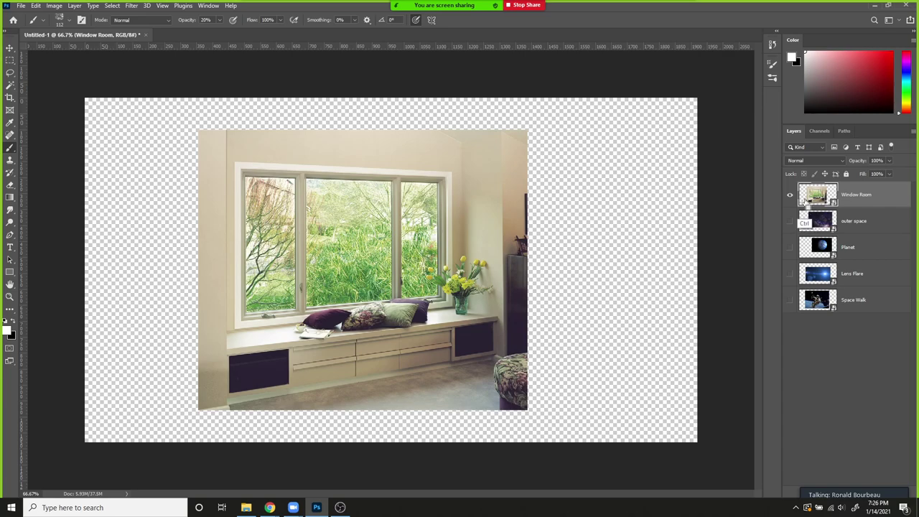
# Step: Free-transform the room photo, dragging its corners and edges out to the canvas borders, and commit
pyautogui.hotkey('ctrl', 't')
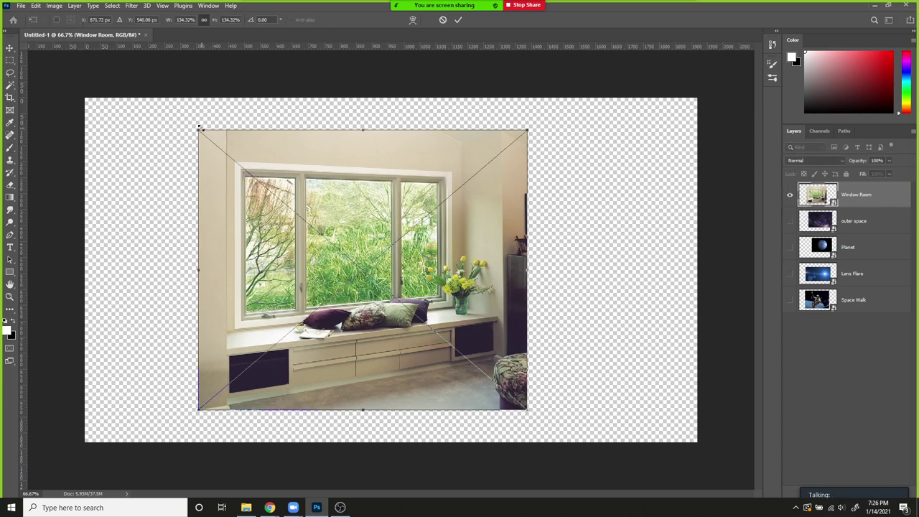
pyautogui.moveTo(198, 128); pyautogui.dragTo(154, 94)
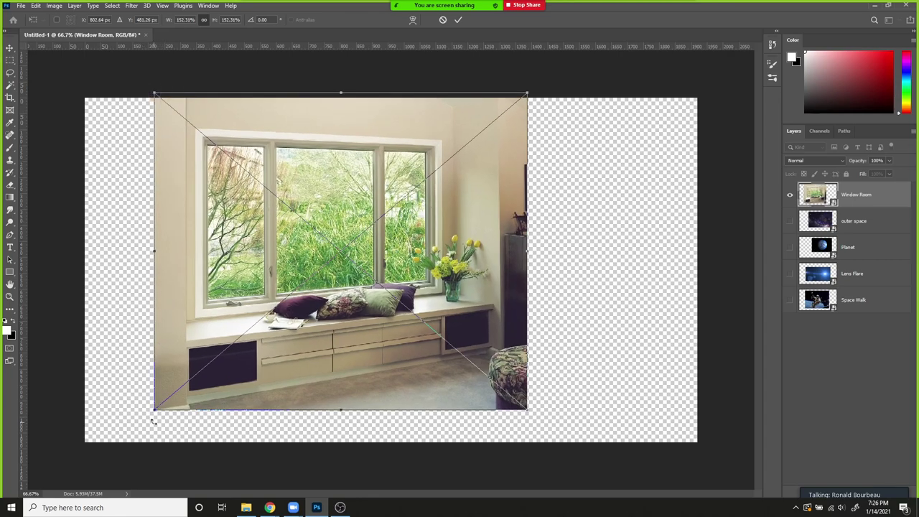
pyautogui.moveTo(153, 402); pyautogui.dragTo(75, 459)
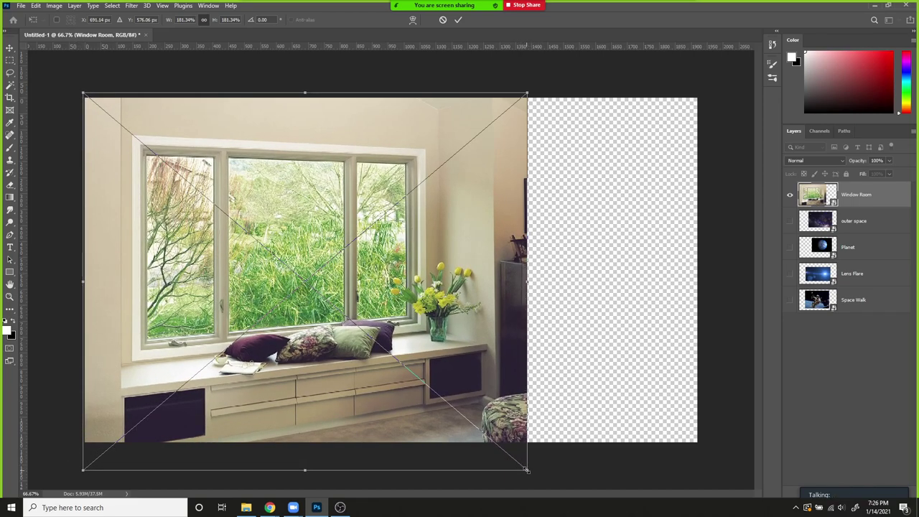
pyautogui.moveTo(526, 471); pyautogui.dragTo(547, 488)
pyautogui.moveTo(464, 282); pyautogui.dragTo(532, 270)
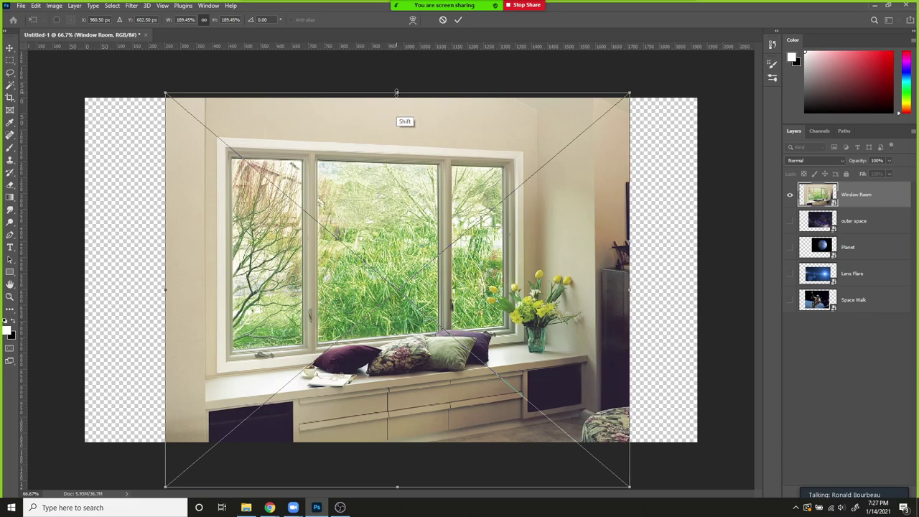
pyautogui.moveTo(394, 93); pyautogui.dragTo(395, 98)
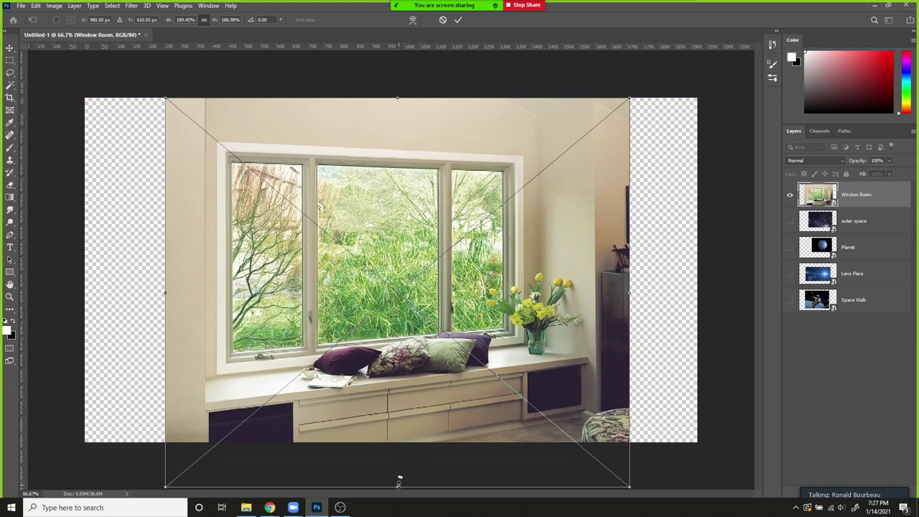
pyautogui.moveTo(400, 487); pyautogui.dragTo(407, 438)
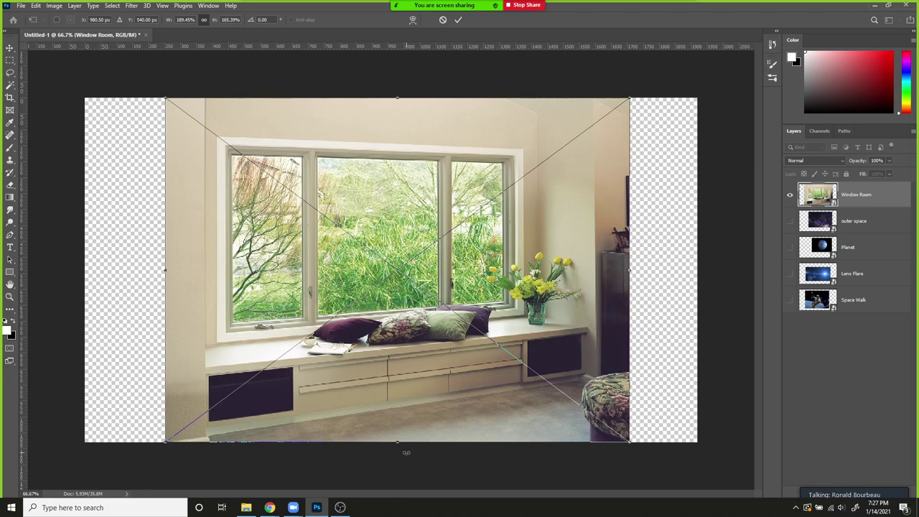
pyautogui.moveTo(165, 254); pyautogui.dragTo(84, 250)
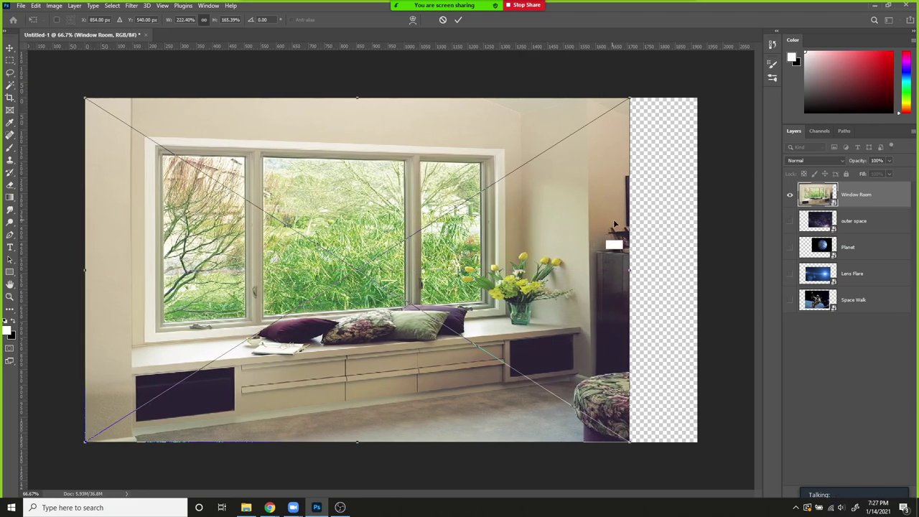
pyautogui.moveTo(631, 221); pyautogui.dragTo(697, 230)
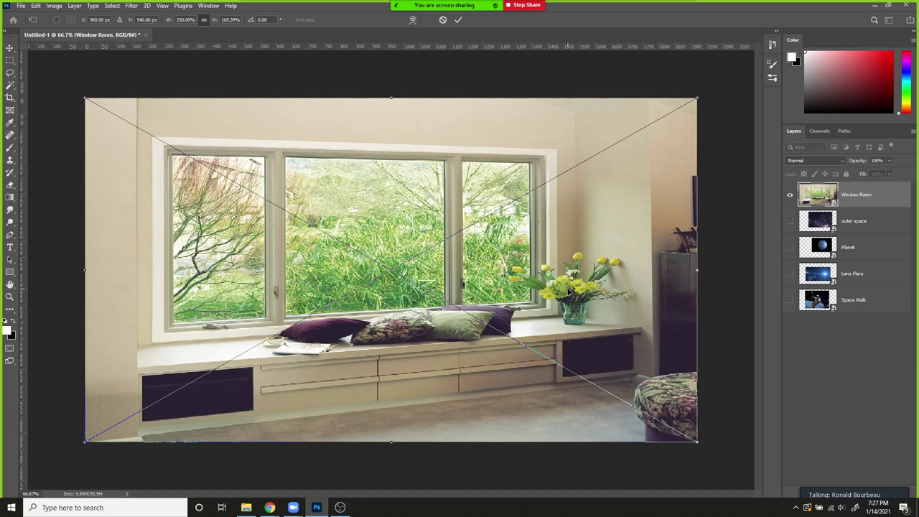
pyautogui.press('Return')
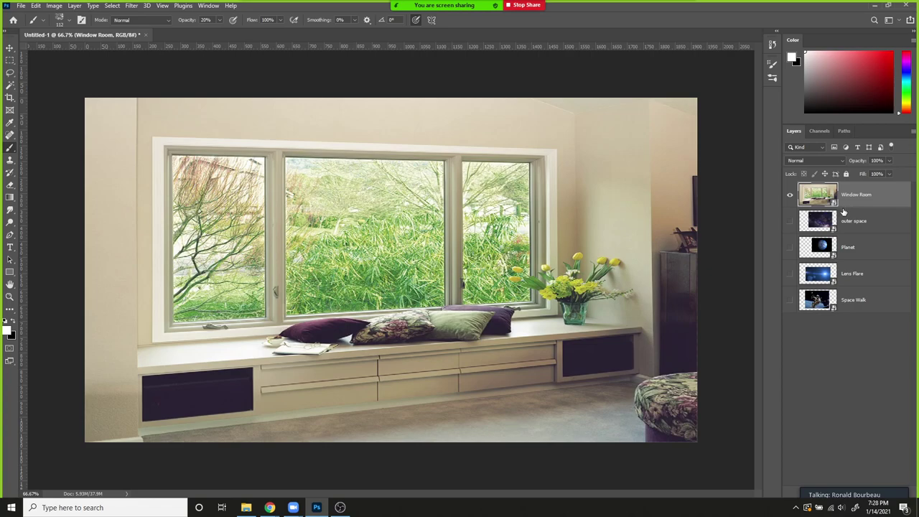
# Step: Rasterize the Window Room layer from its layer context menu
pyautogui.rightClick(875, 191)
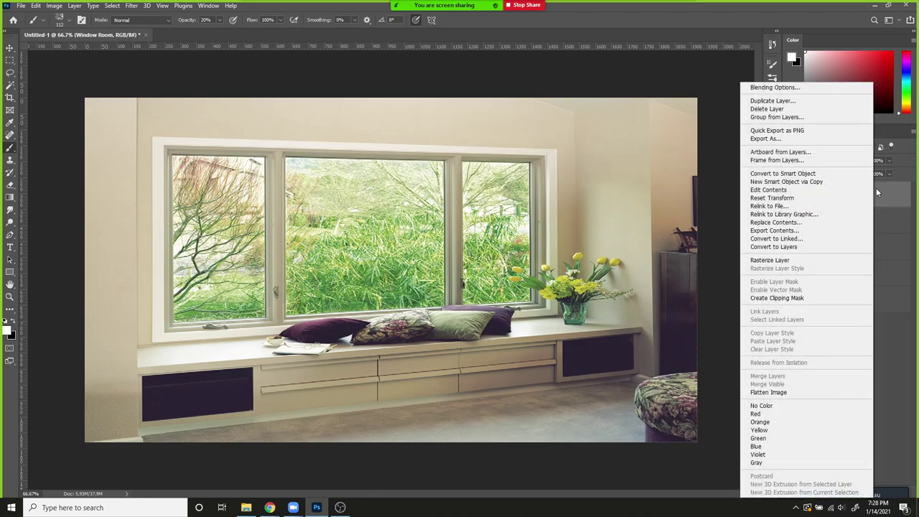
pyautogui.click(799, 263)
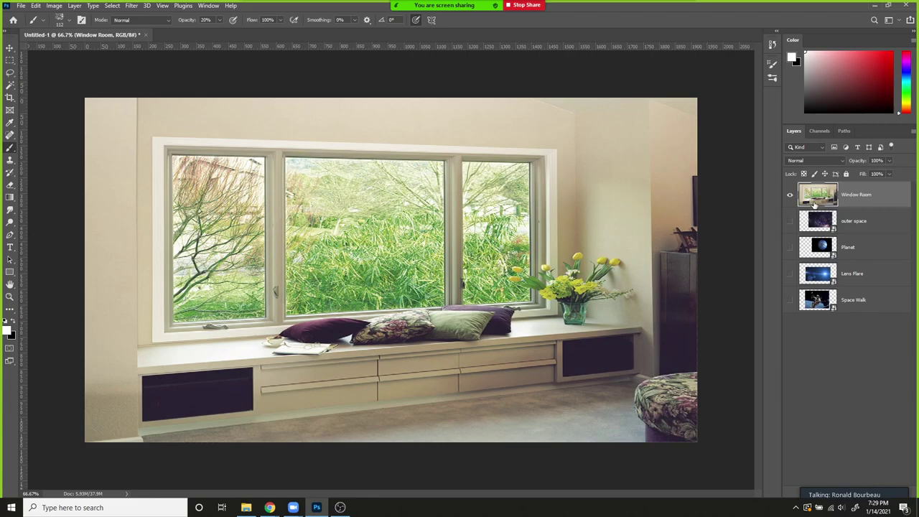
pyautogui.press('e')
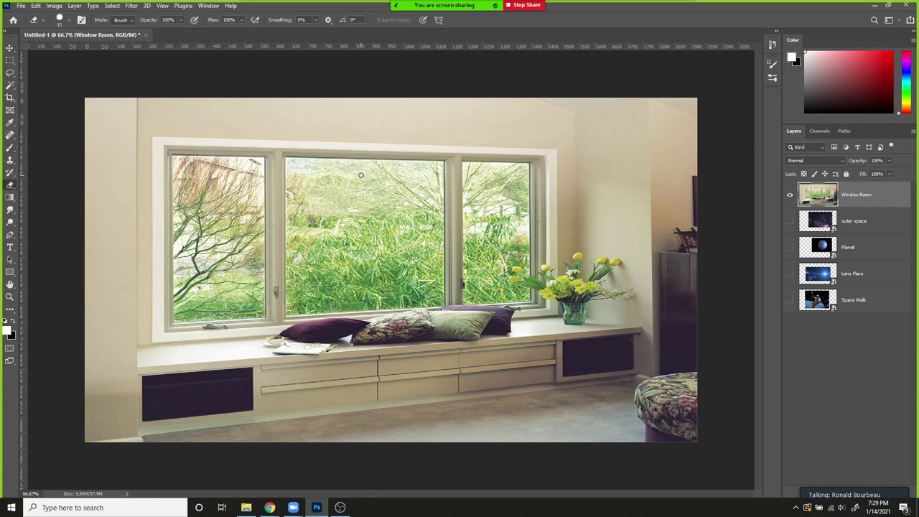
pyautogui.press(']')
pyautogui.press(']')
pyautogui.press(']')
pyautogui.press(']')
pyautogui.moveTo(396, 148)
pyautogui.mouseDown()
pyautogui.moveTo(327, 220)
pyautogui.moveTo(350, 289)
pyautogui.mouseUp()
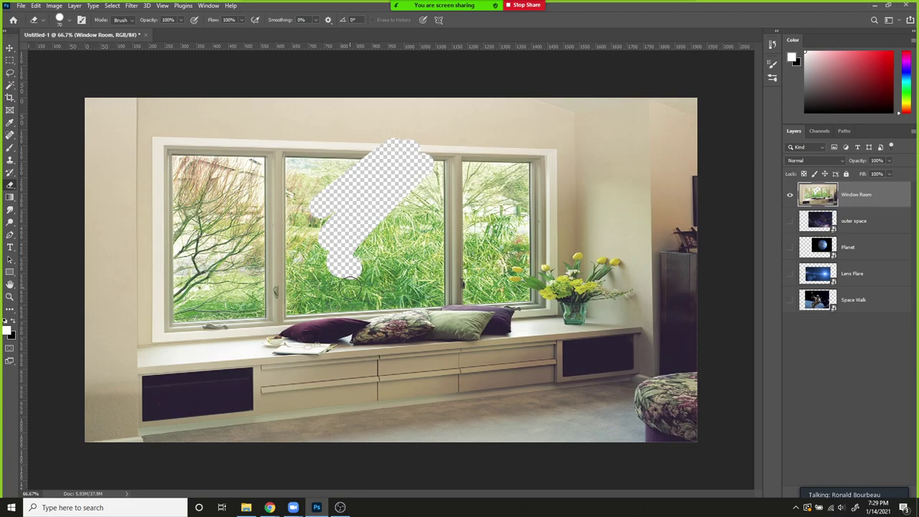
pyautogui.hotkey('ctrl', 'z')
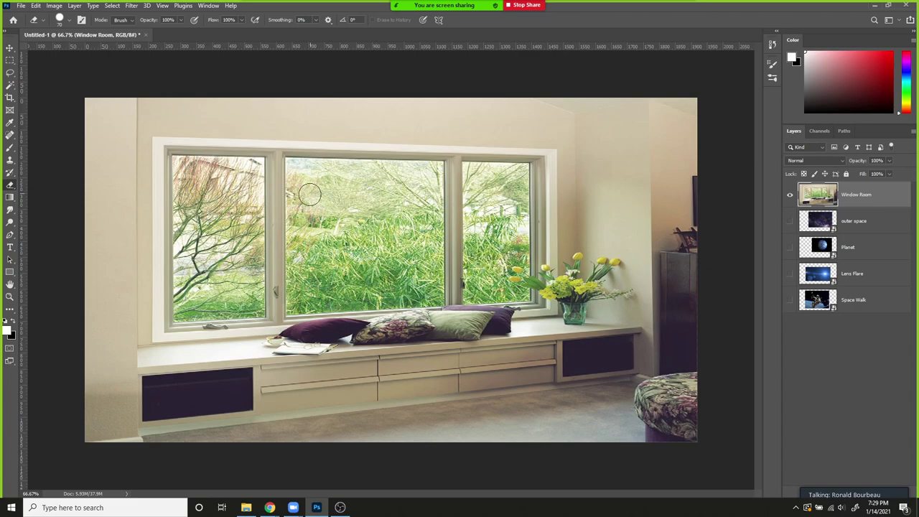
pyautogui.moveTo(306, 177)
pyautogui.mouseDown()
pyautogui.moveTo(299, 254)
pyautogui.moveTo(349, 245)
pyautogui.moveTo(328, 204)
pyautogui.moveTo(309, 242)
pyautogui.mouseUp()
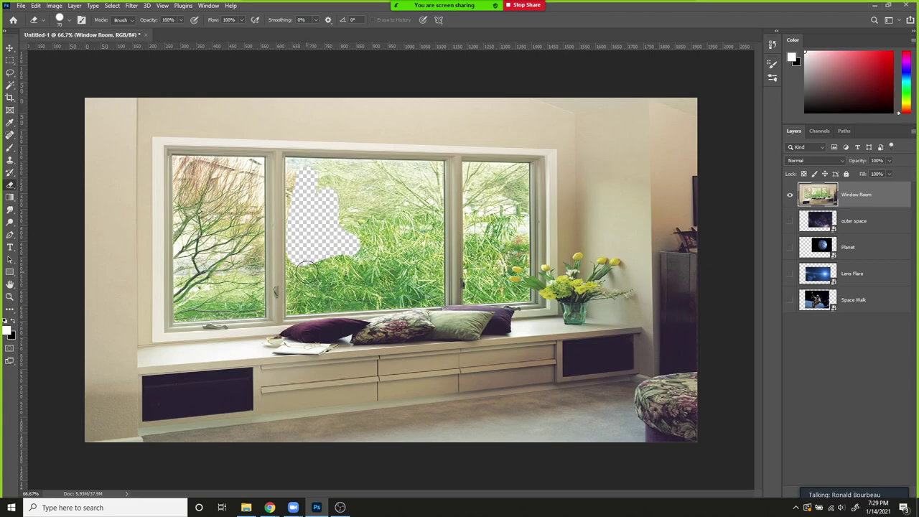
pyautogui.hotkey('ctrl', 'z')
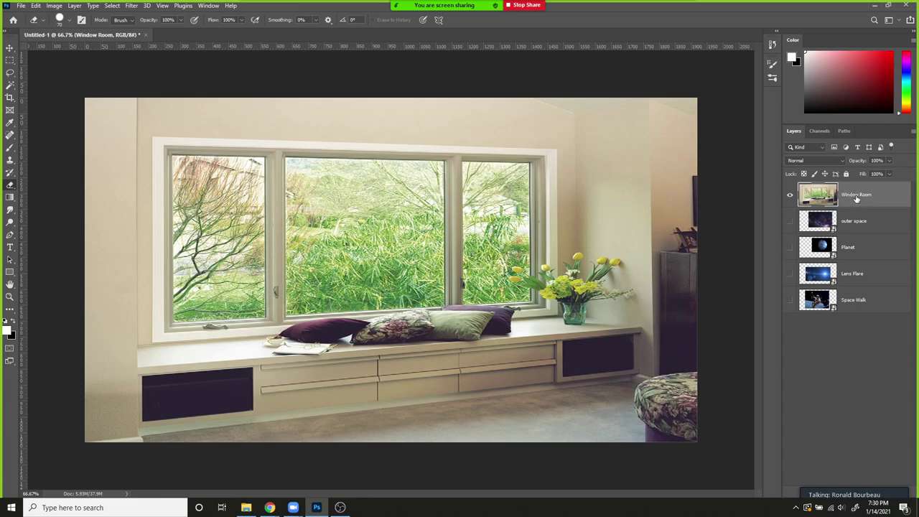
# Step: Add a Reveal All mask to Window Room from Layer > Layer Mask
pyautogui.click(75, 5)
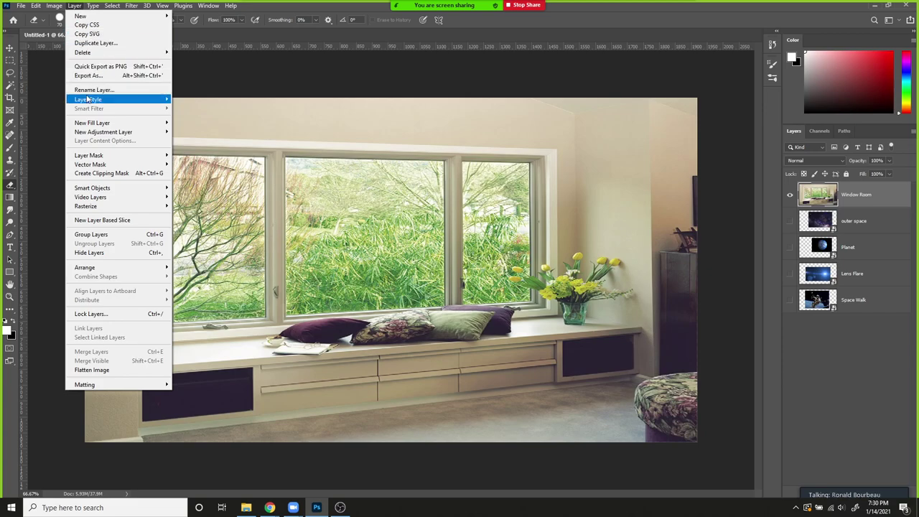
pyautogui.moveTo(89, 158)
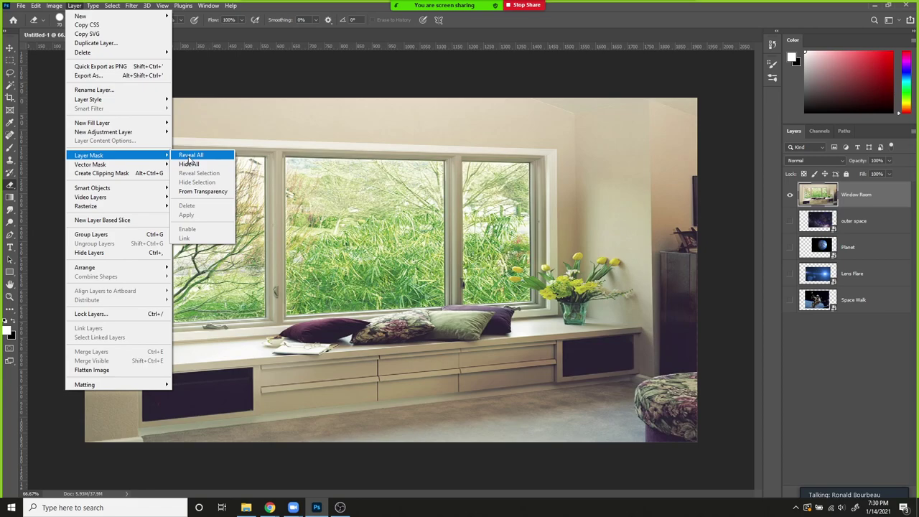
pyautogui.click(190, 156)
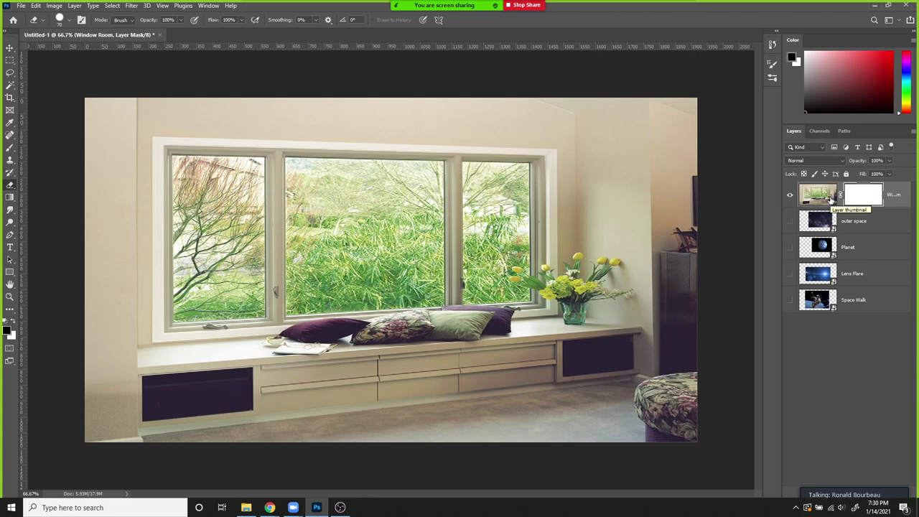
pyautogui.moveTo(894, 490)
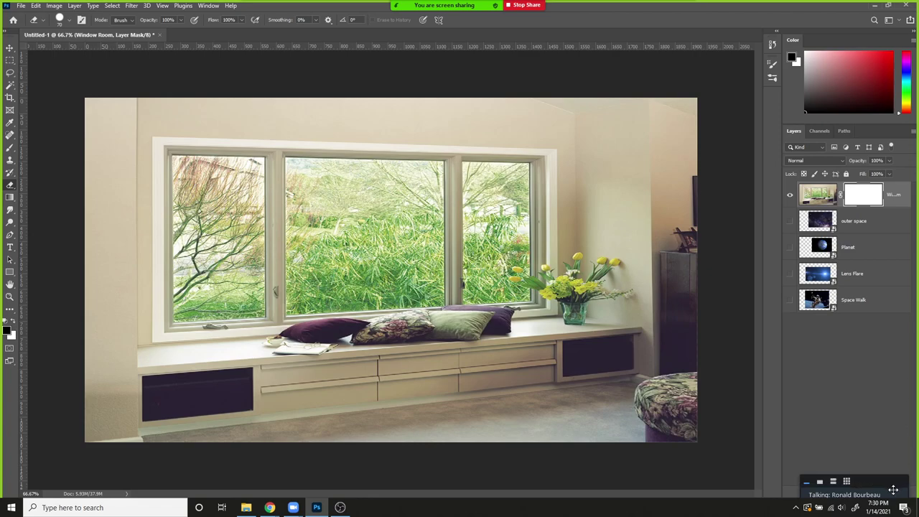
pyautogui.click(818, 194)
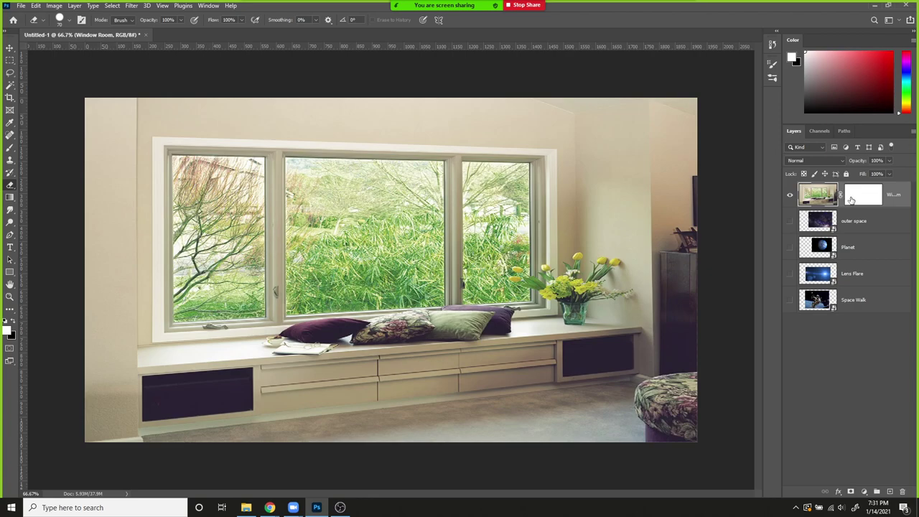
pyautogui.click(852, 200)
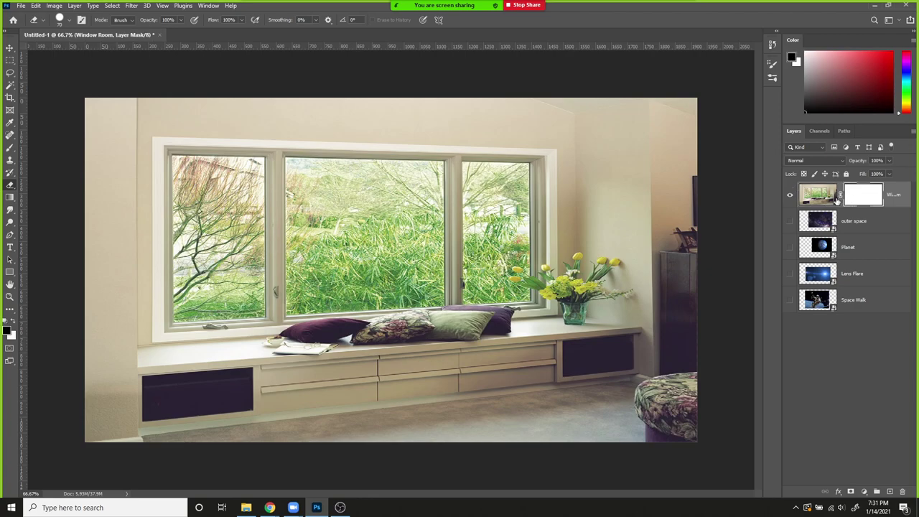
pyautogui.click(825, 195)
pyautogui.click(859, 196)
pyautogui.click(833, 194)
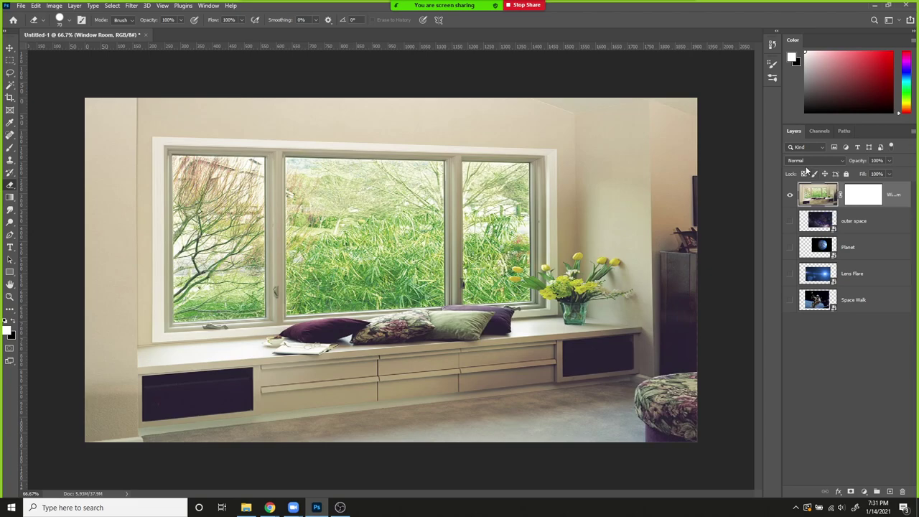
pyautogui.click(859, 195)
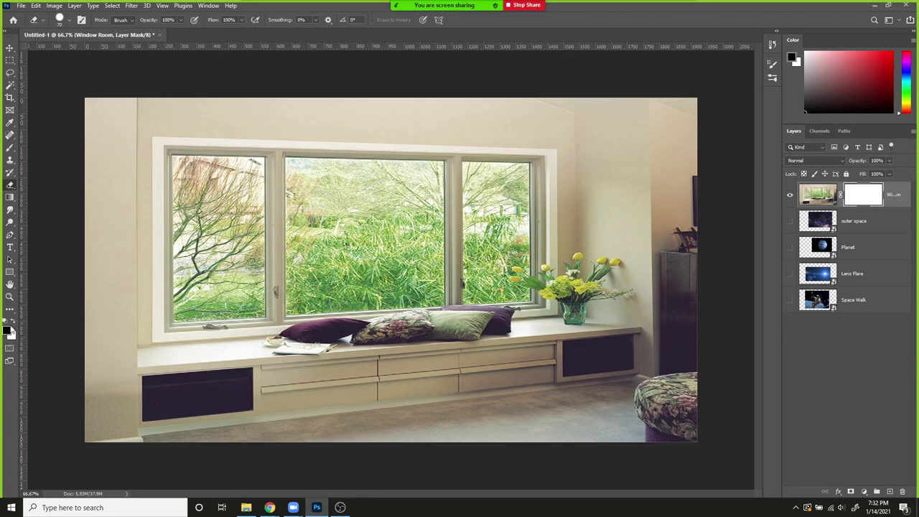
pyautogui.press('x')
pyautogui.press('x')
pyautogui.press('x')
pyautogui.press('x')
pyautogui.press('x')
pyautogui.press('x')
pyautogui.press('x')
pyautogui.press('x')
pyautogui.press('x')
pyautogui.press('x')
pyautogui.press('x')
pyautogui.press('x')
pyautogui.press('x')
pyautogui.press('x')
pyautogui.press('x')
pyautogui.press('x')
pyautogui.press('x')
pyautogui.press('x')
pyautogui.press('x')
pyautogui.press('x')
pyautogui.press('x')
pyautogui.press('x')
pyautogui.press('x')
pyautogui.press('x')
pyautogui.press('x')
pyautogui.press('x')
pyautogui.press('x')
pyautogui.press('x')
pyautogui.press('x')
pyautogui.press('x')
# Step: Pick the Brush tool with black foreground and turn off its Transfer and Scattering options
pyautogui.press('b')
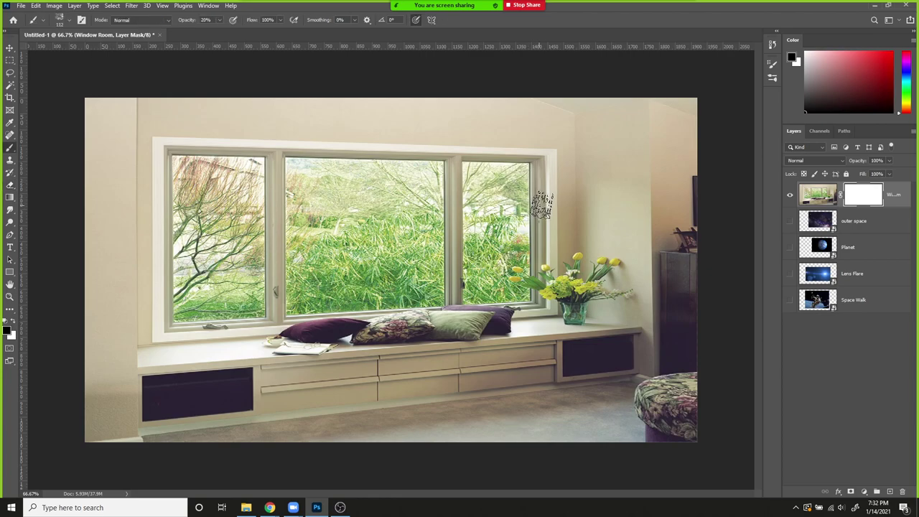
pyautogui.press('x')
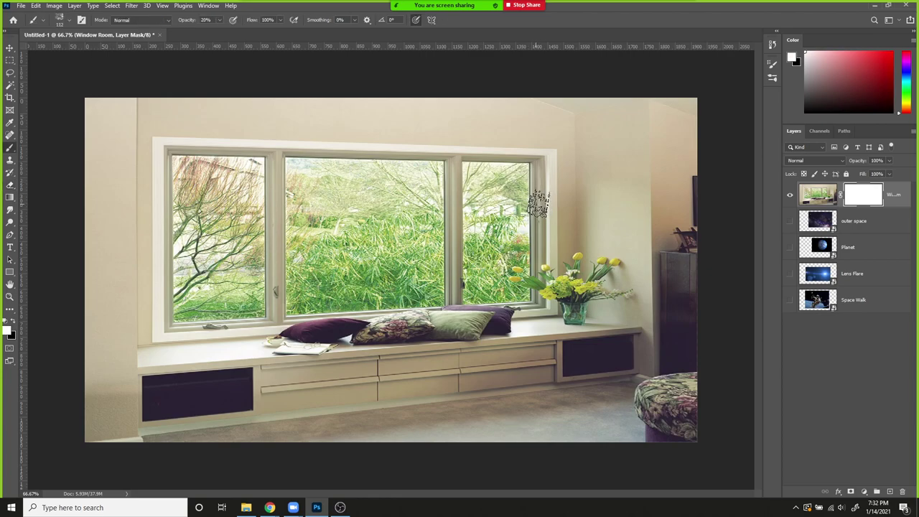
pyautogui.press('x')
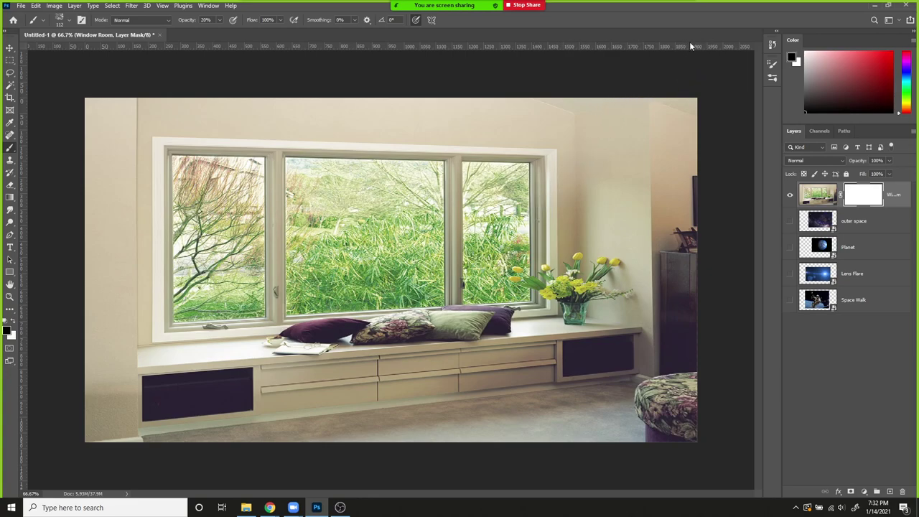
pyautogui.press('F5')
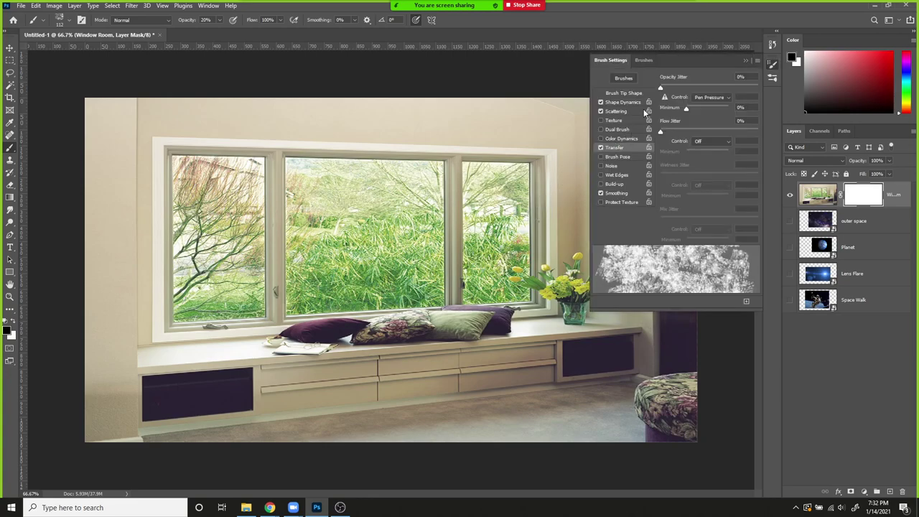
pyautogui.click(600, 147)
pyautogui.click(600, 111)
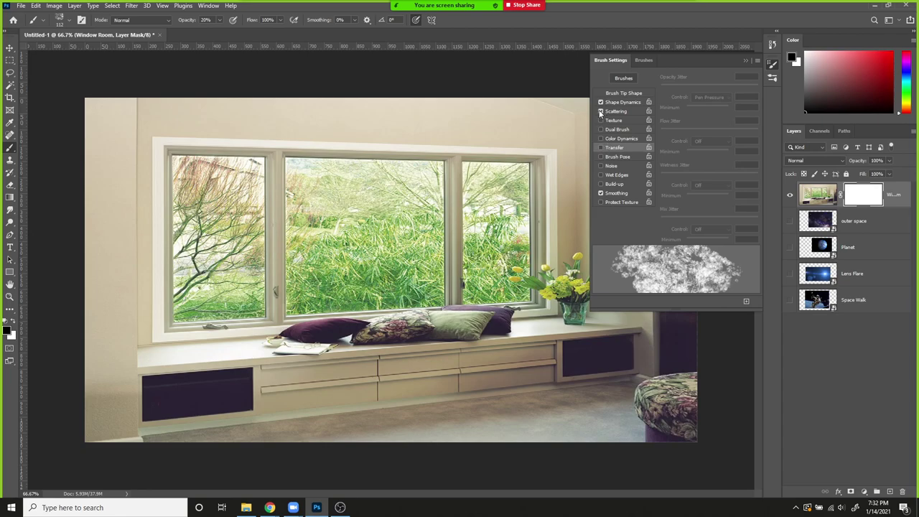
pyautogui.click(609, 103)
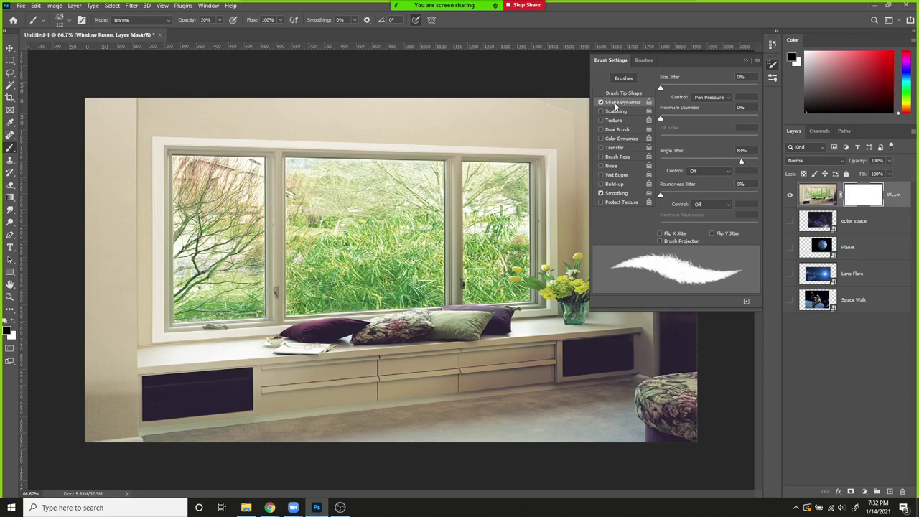
pyautogui.click(745, 61)
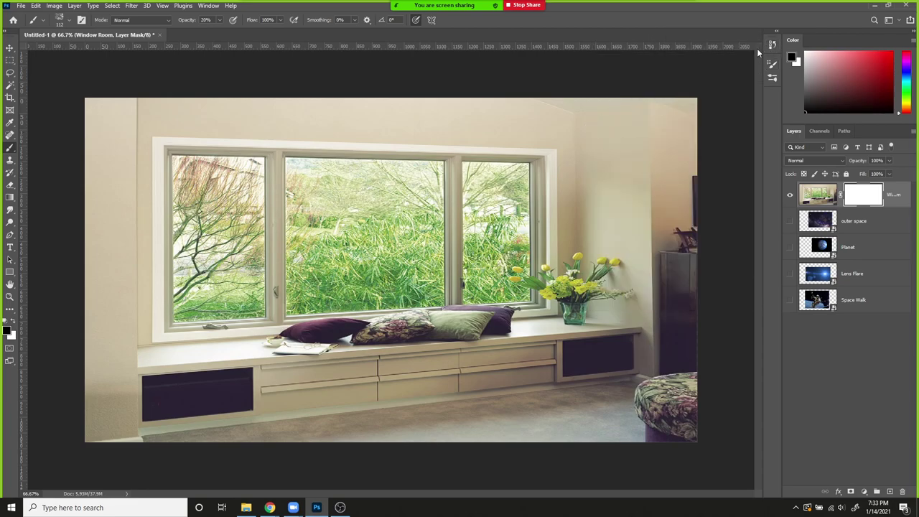
# Step: Choose the 123 px round tip under Brush Tip Shape
pyautogui.press('F5')
pyautogui.click(643, 61)
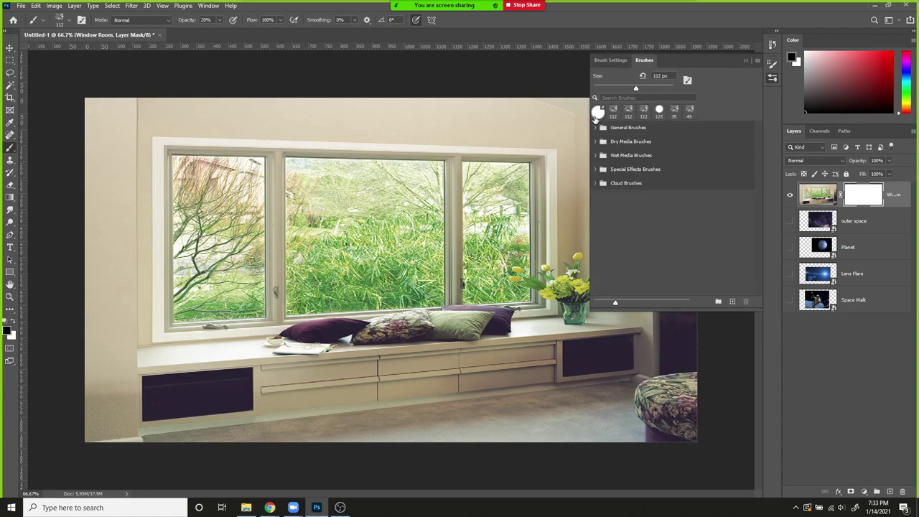
pyautogui.click(611, 61)
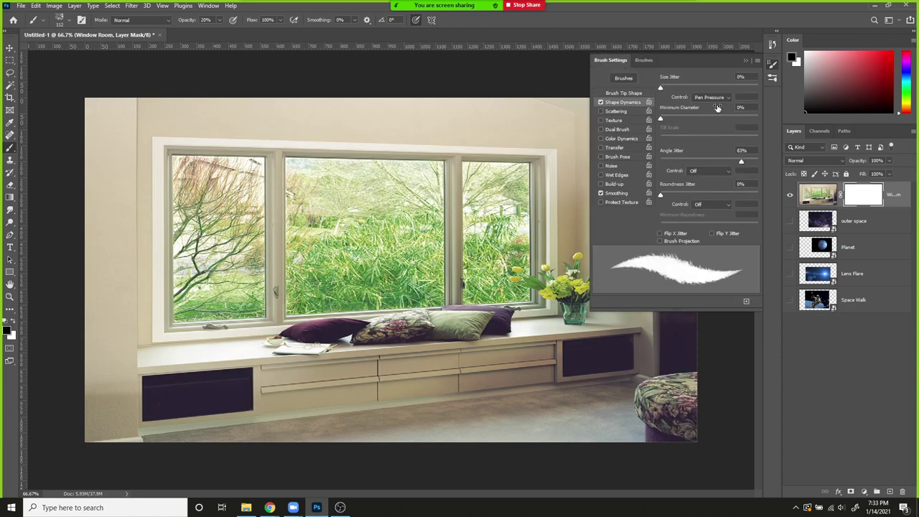
pyautogui.click(630, 94)
pyautogui.click(684, 79)
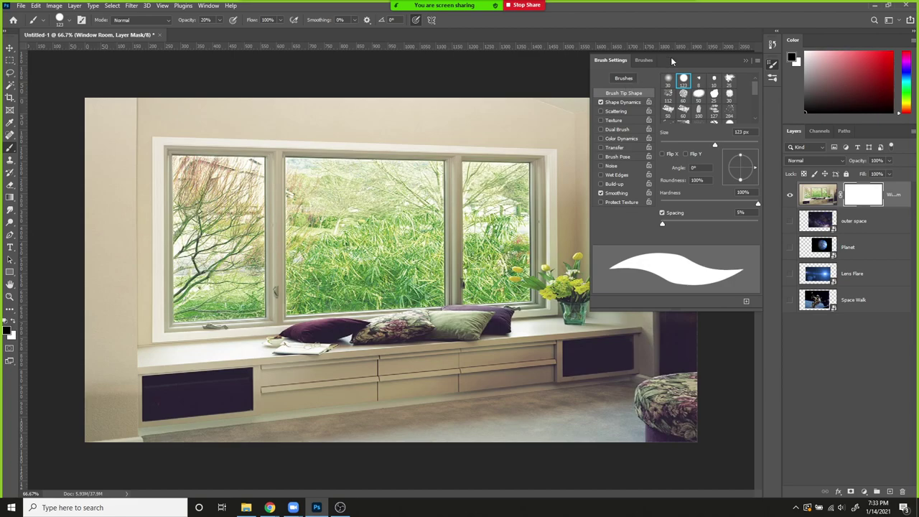
pyautogui.click(743, 60)
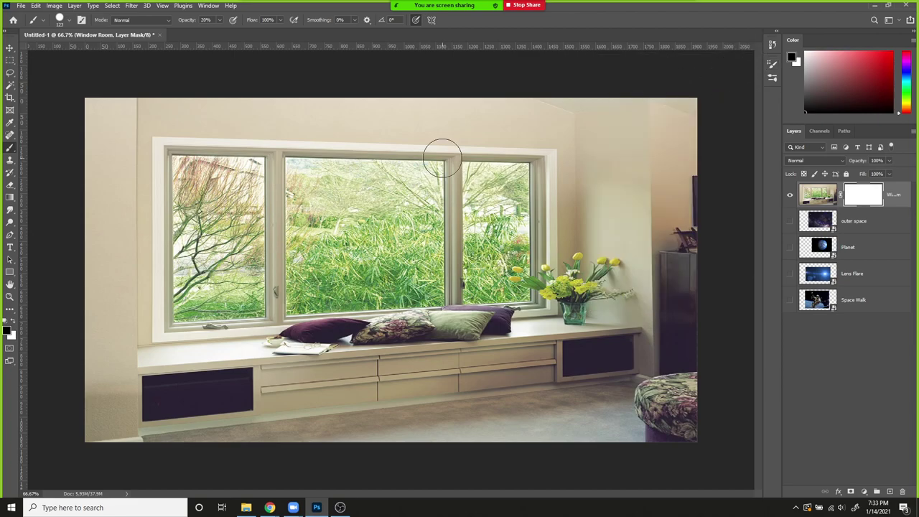
# Step: With a ~60 px brush at 100% opacity, paint black over the middle pane on the mask
pyautogui.press('[')
pyautogui.press('[')
pyautogui.press('[')
pyautogui.press('[')
pyautogui.press('[')
pyautogui.click(201, 21)
pyautogui.moveTo(359, 232)
pyautogui.mouseDown()
pyautogui.moveTo(367, 199)
pyautogui.moveTo(426, 215)
pyautogui.moveTo(361, 198)
pyautogui.moveTo(376, 206)
pyautogui.moveTo(357, 251)
pyautogui.moveTo(362, 213)
pyautogui.mouseUp()
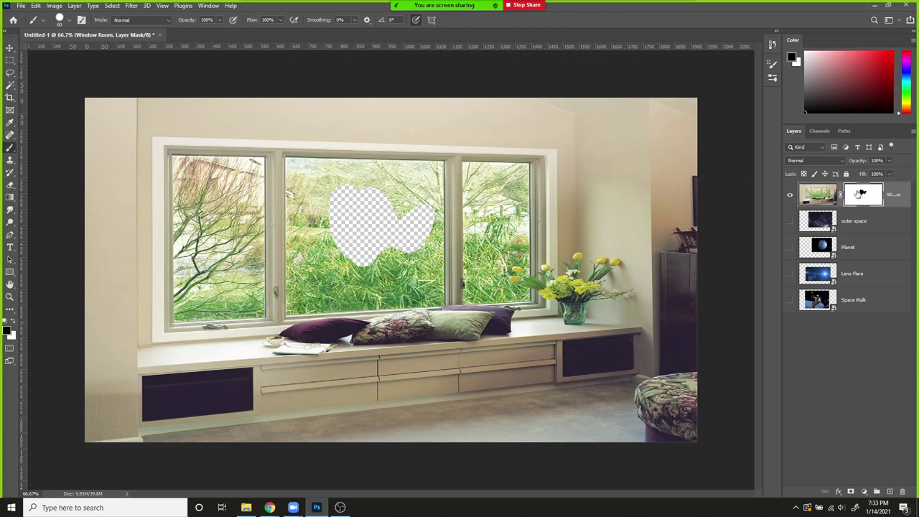
pyautogui.moveTo(329, 206); pyautogui.dragTo(327, 224)
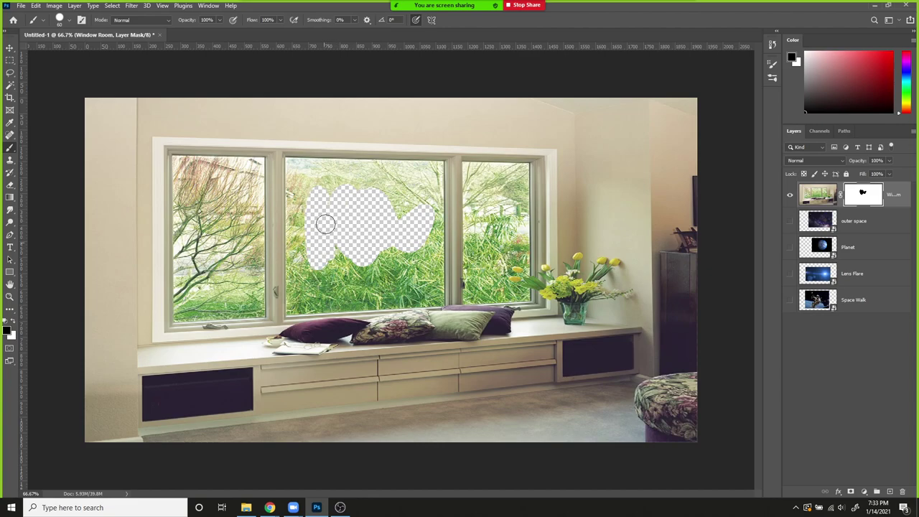
pyautogui.moveTo(352, 280)
pyautogui.mouseDown()
pyautogui.moveTo(385, 256)
pyautogui.moveTo(325, 245)
pyautogui.moveTo(331, 262)
pyautogui.moveTo(416, 247)
pyautogui.moveTo(416, 224)
pyautogui.moveTo(419, 272)
pyautogui.moveTo(369, 267)
pyautogui.moveTo(314, 278)
pyautogui.moveTo(316, 249)
pyautogui.moveTo(323, 290)
pyautogui.moveTo(396, 236)
pyautogui.moveTo(357, 280)
pyautogui.moveTo(314, 286)
pyautogui.moveTo(410, 296)
pyautogui.mouseUp()
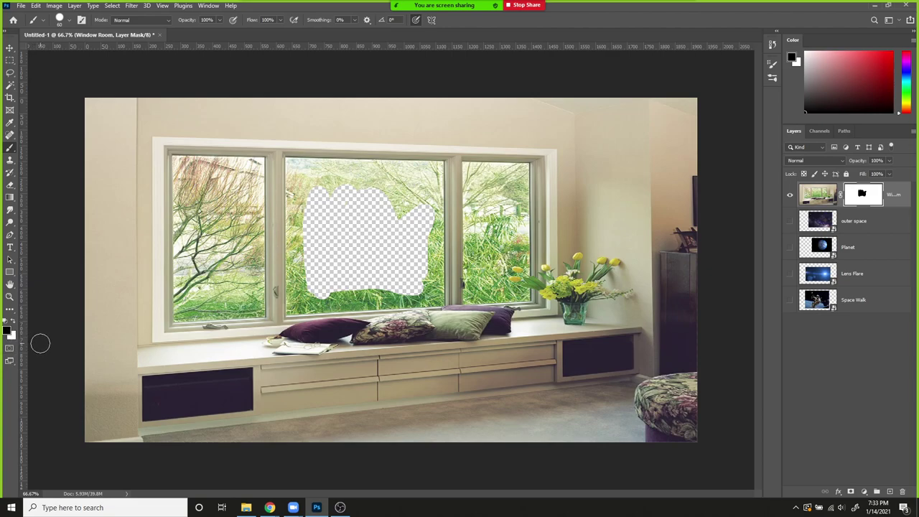
# Step: Switch to white and paint back the hole's upper-left edges to tidy it
pyautogui.press('x')
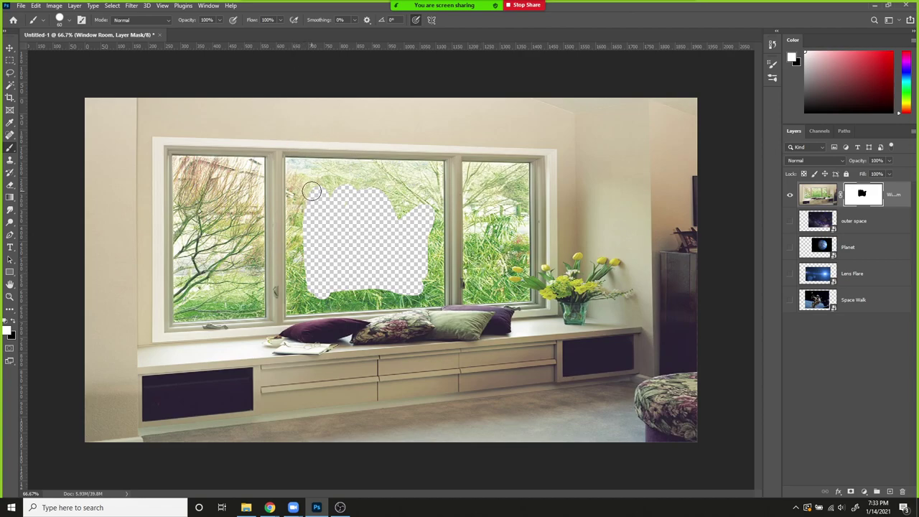
pyautogui.moveTo(314, 173)
pyautogui.mouseDown()
pyautogui.moveTo(307, 284)
pyautogui.moveTo(327, 291)
pyautogui.moveTo(335, 259)
pyautogui.mouseUp()
pyautogui.moveTo(346, 163)
pyautogui.mouseDown()
pyautogui.moveTo(344, 321)
pyautogui.moveTo(347, 156)
pyautogui.moveTo(353, 285)
pyautogui.moveTo(367, 189)
pyautogui.mouseUp()
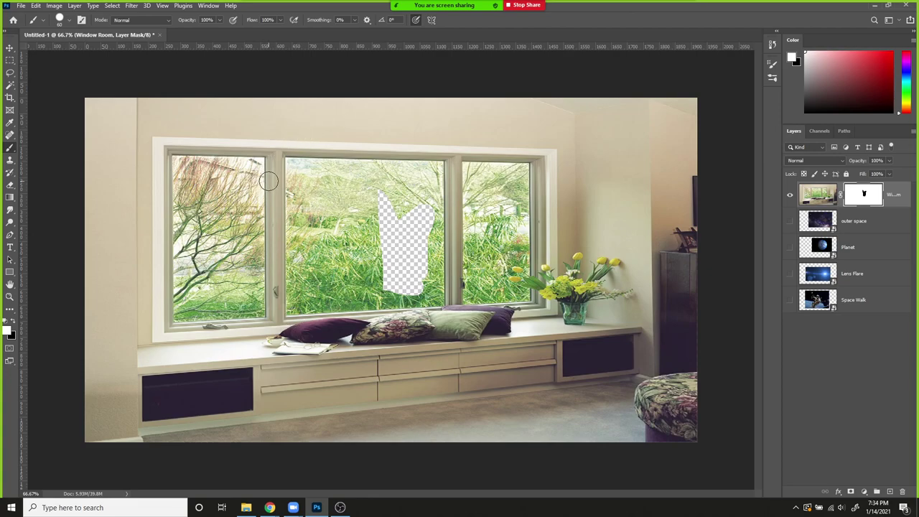
# Step: Paint white over the hole at 50% opacity, then at 100% until it is filled
pyautogui.press('5')
pyautogui.moveTo(382, 216)
pyautogui.mouseDown()
pyautogui.moveTo(380, 178)
pyautogui.moveTo(393, 301)
pyautogui.mouseUp()
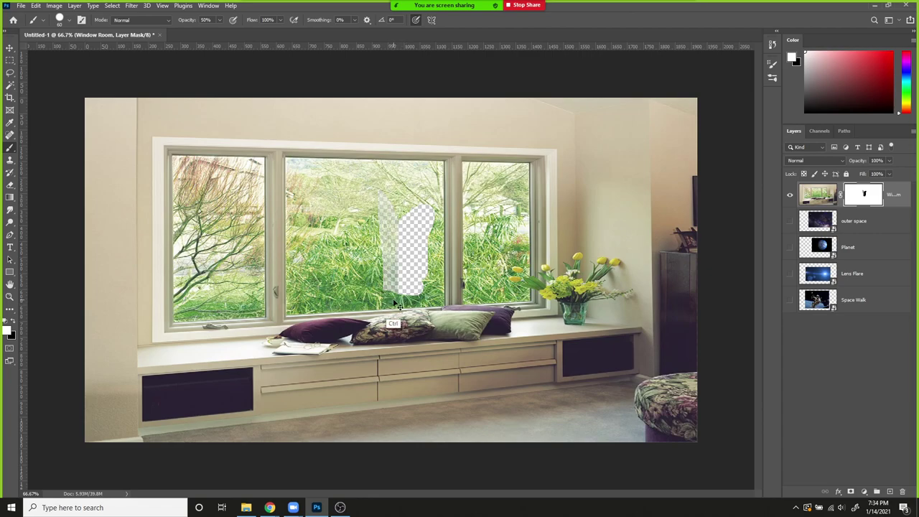
pyautogui.scroll(5, 393, 316)
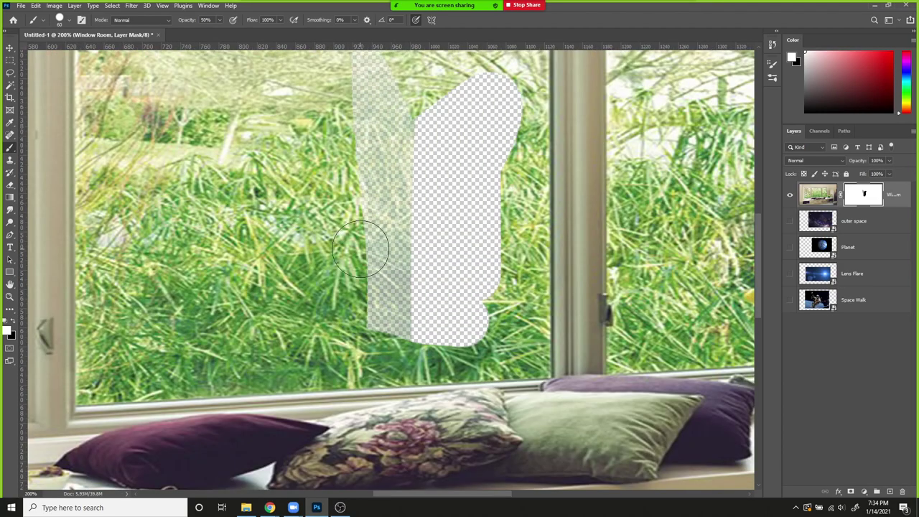
pyautogui.scroll(-2, 365, 206)
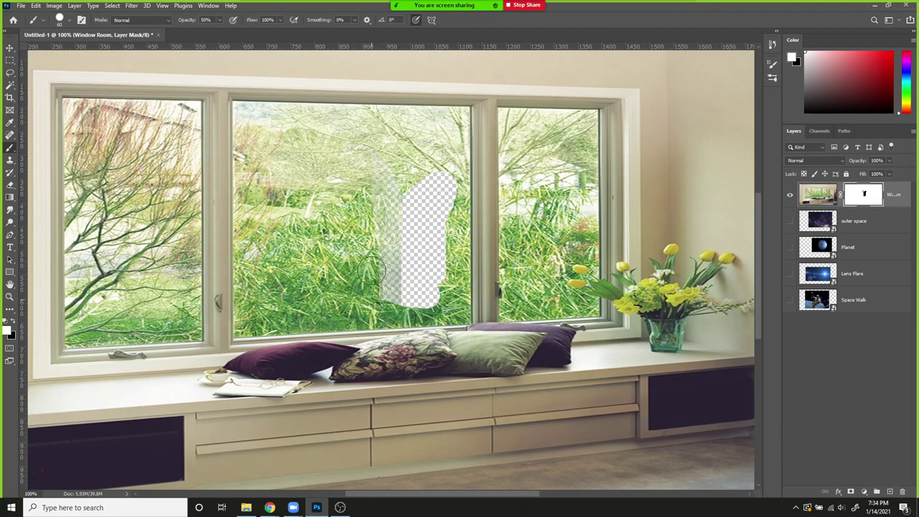
pyautogui.moveTo(393, 215)
pyautogui.mouseDown()
pyautogui.moveTo(394, 302)
pyautogui.moveTo(394, 236)
pyautogui.moveTo(415, 305)
pyautogui.moveTo(438, 195)
pyautogui.moveTo(439, 295)
pyautogui.mouseUp()
pyautogui.moveTo(409, 199)
pyautogui.mouseDown()
pyautogui.moveTo(405, 281)
pyautogui.moveTo(395, 176)
pyautogui.moveTo(391, 302)
pyautogui.mouseUp()
pyautogui.press('0')
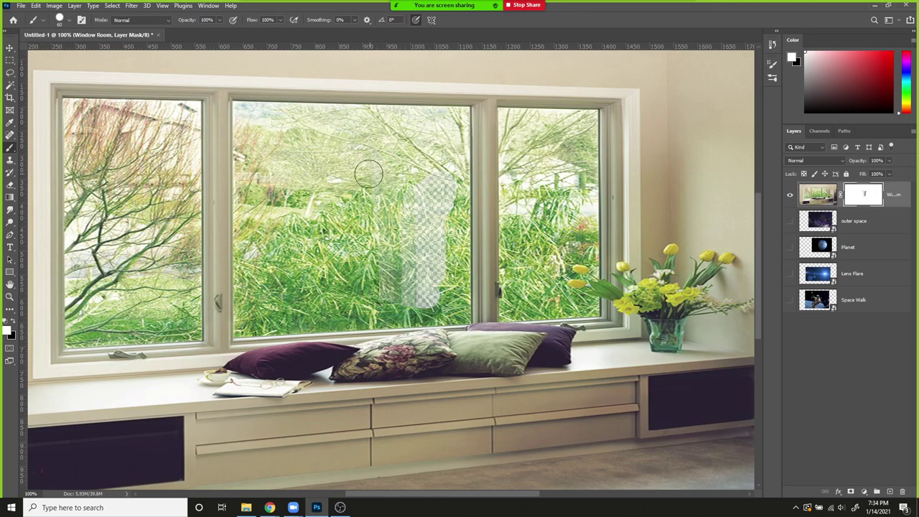
pyautogui.moveTo(384, 154)
pyautogui.mouseDown()
pyautogui.moveTo(390, 309)
pyautogui.moveTo(394, 156)
pyautogui.moveTo(400, 314)
pyautogui.moveTo(405, 142)
pyautogui.moveTo(408, 316)
pyautogui.moveTo(424, 148)
pyautogui.moveTo(420, 309)
pyautogui.moveTo(434, 167)
pyautogui.moveTo(429, 277)
pyautogui.moveTo(436, 250)
pyautogui.moveTo(428, 168)
pyautogui.mouseUp()
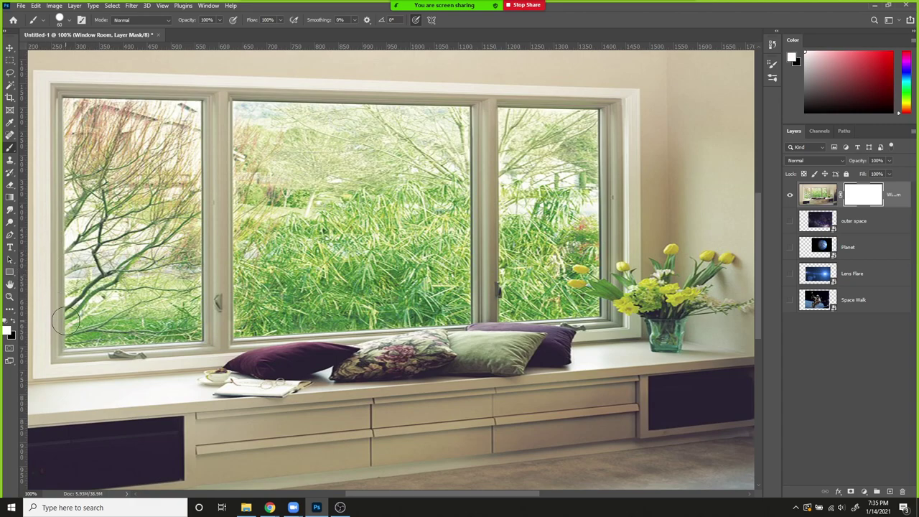
# Step: Zoom in and pan across the left window pane, then return to 100% zoom
pyautogui.moveTo(82, 181); pyautogui.dragTo(179, 152)
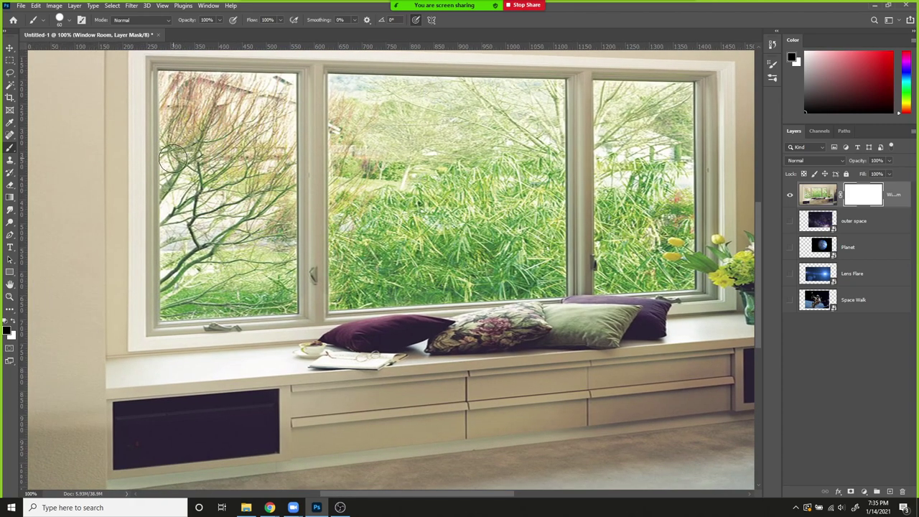
pyautogui.hotkey('ctrl', '+')
pyautogui.moveTo(183, 86); pyautogui.dragTo(492, 210)
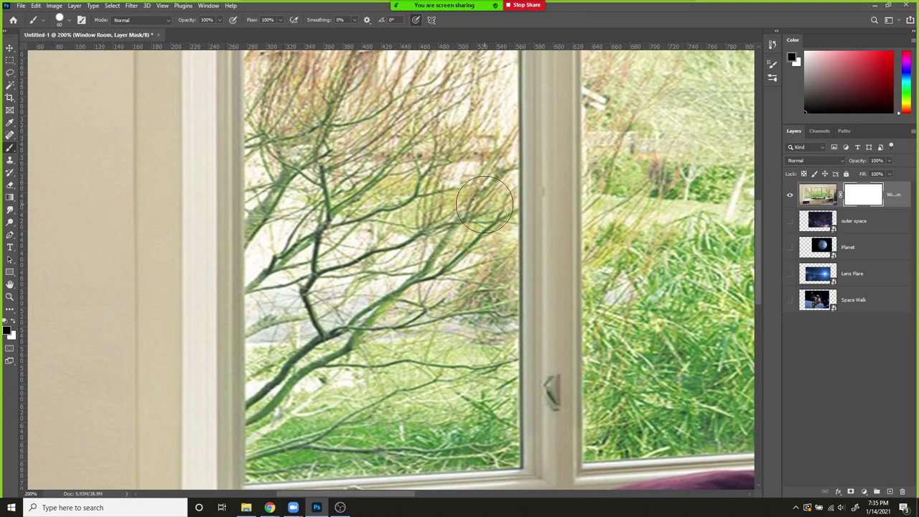
pyautogui.hotkey('ctrl', '-')
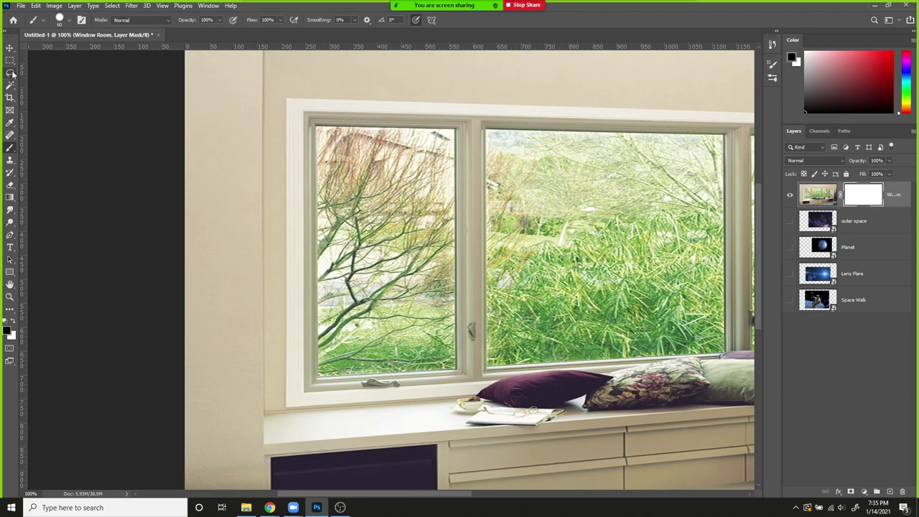
# Step: Trace the left pane's glass with the Polygonal Lasso by clicking its four corners
pyautogui.click(12, 74)
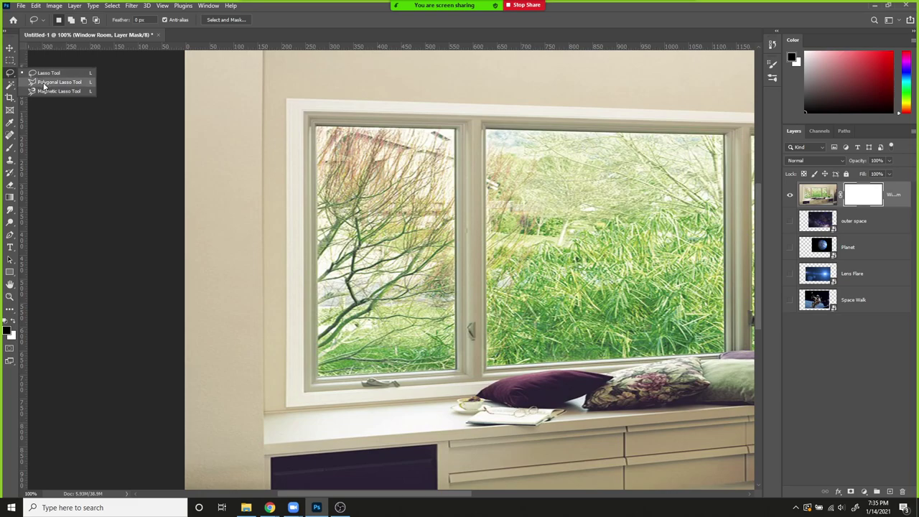
pyautogui.click(45, 85)
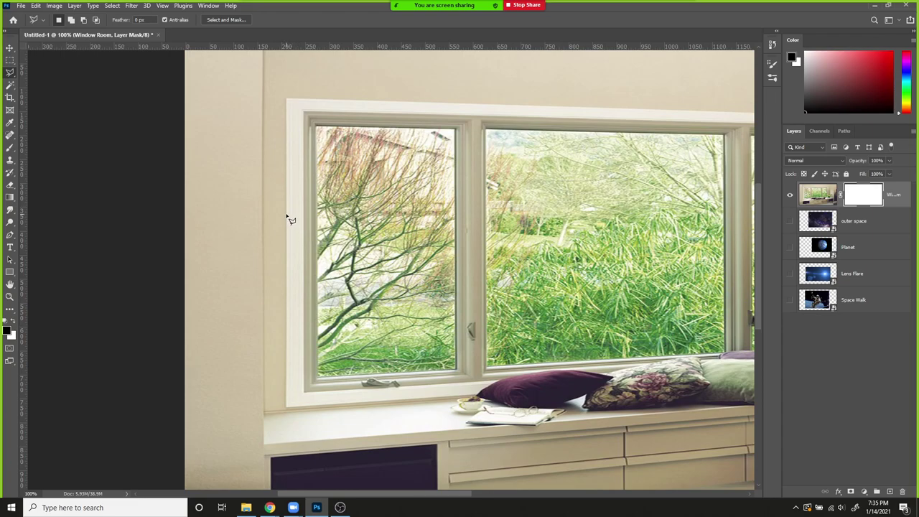
pyautogui.click(318, 128)
pyautogui.doubleClick(457, 133)
pyautogui.click(454, 131)
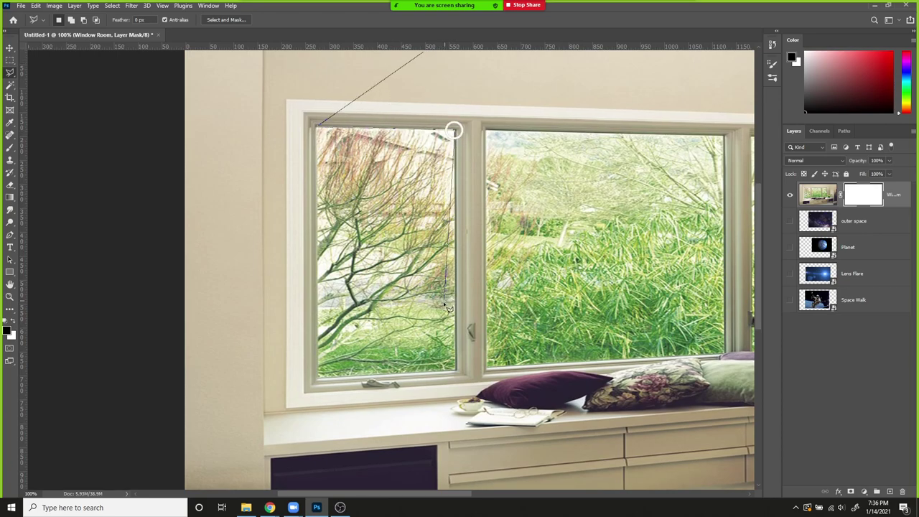
pyautogui.click(457, 371)
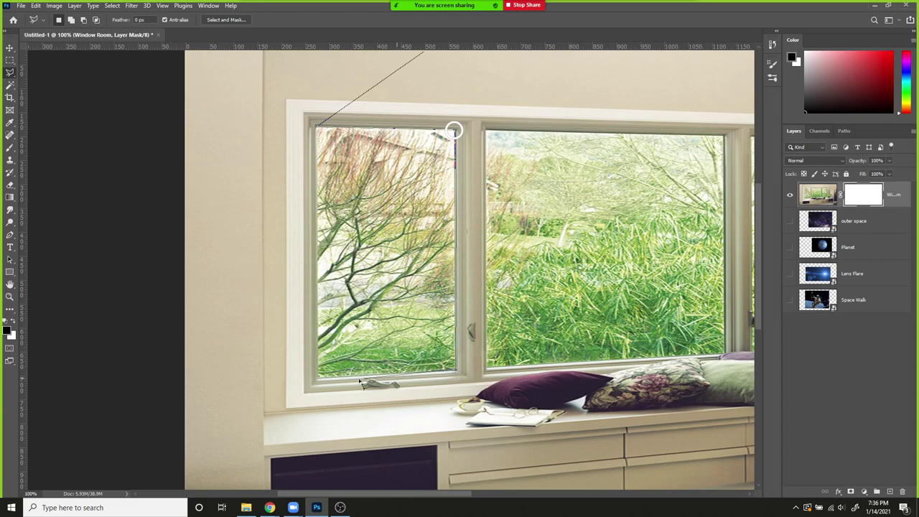
pyautogui.click(318, 374)
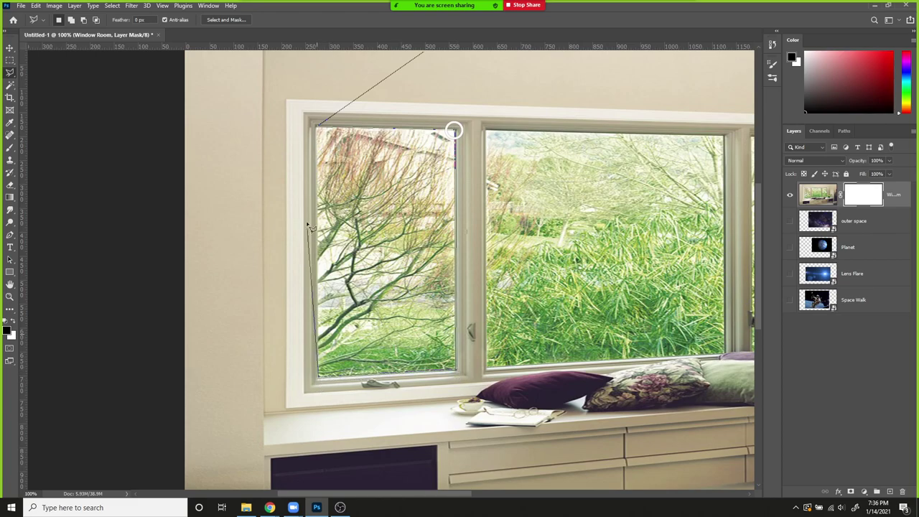
pyautogui.click(318, 132)
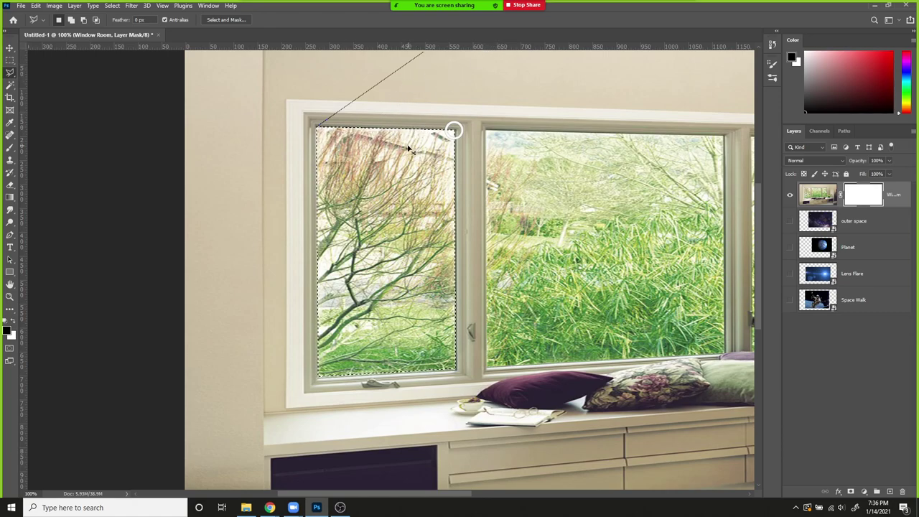
# Step: Clear, restore, then deselect the earlier left-pane selection while repositioning the view
pyautogui.scroll(-3, 400, 148)
pyautogui.scroll(3, 395, 138)
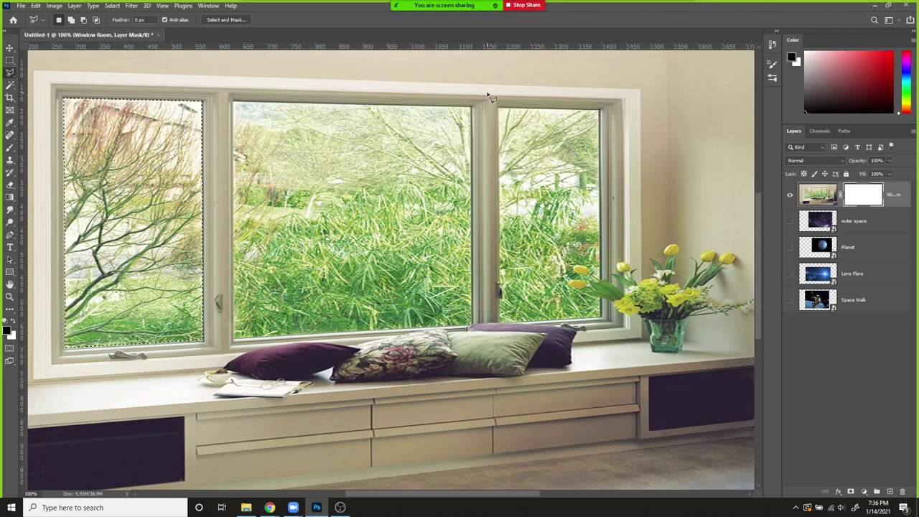
pyautogui.press('alt')
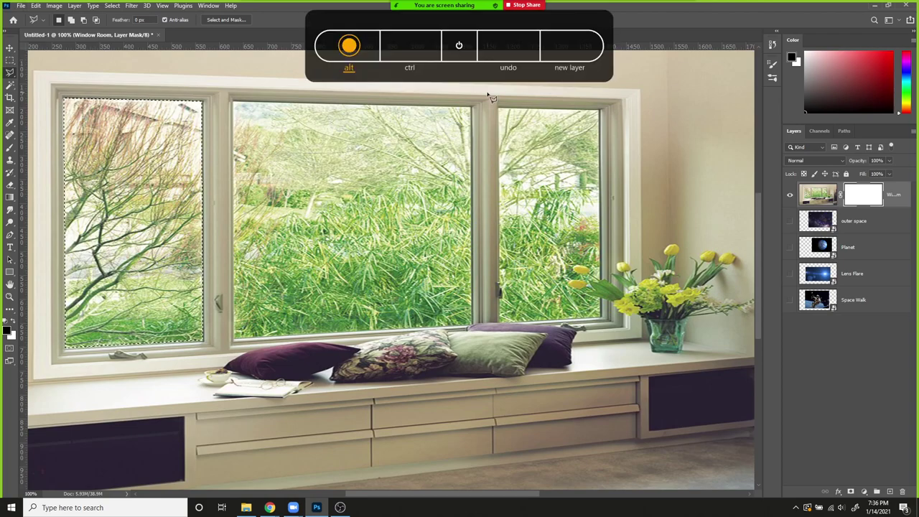
pyautogui.click(488, 95)
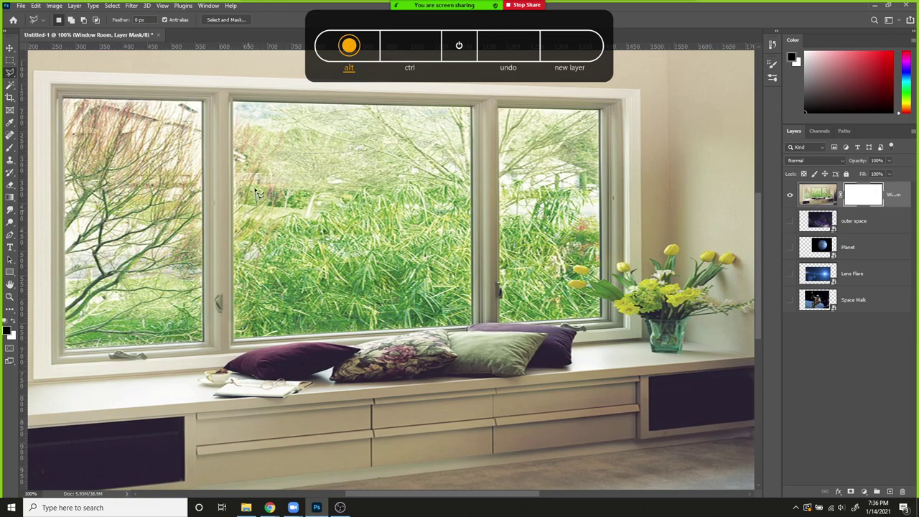
pyautogui.hotkey('ctrl', 'z')
pyautogui.moveTo(220, 143); pyautogui.dragTo(369, 175)
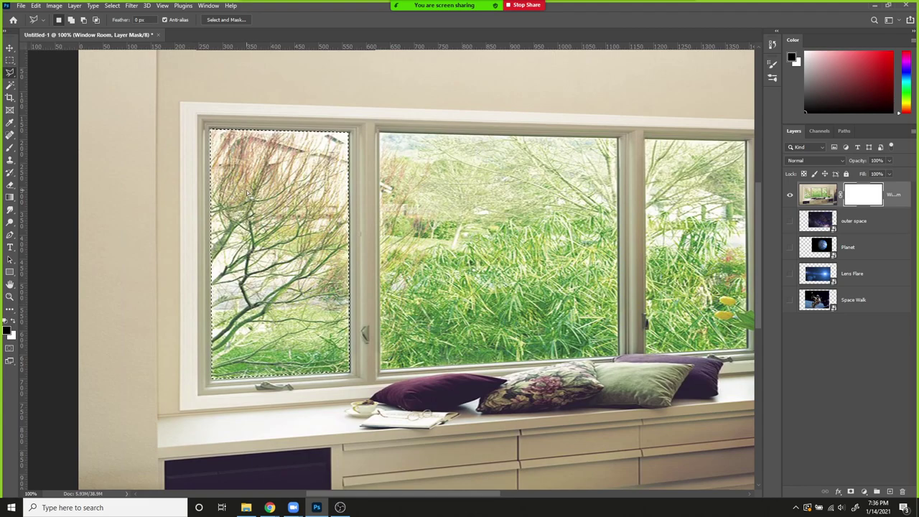
pyautogui.press('ctrl')
pyautogui.hotkey('ctrl', 'd')
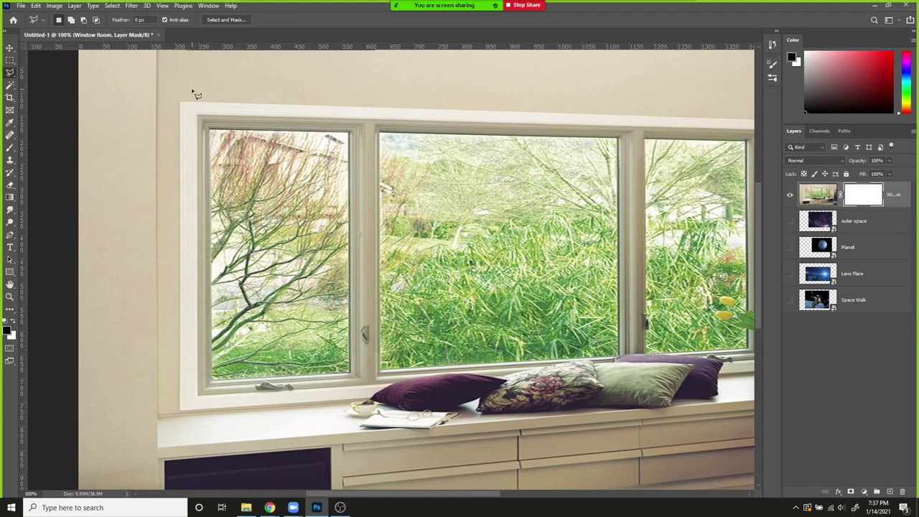
# Step: Trace a trial Polygonal Lasso outline around the left pane's four corners, then discard it
pyautogui.click(211, 130)
pyautogui.click(350, 134)
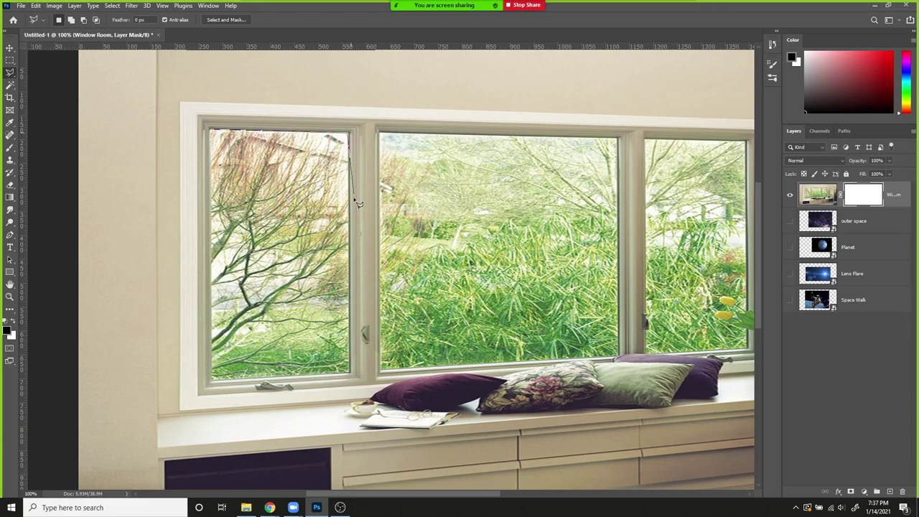
pyautogui.click(351, 374)
pyautogui.click(213, 375)
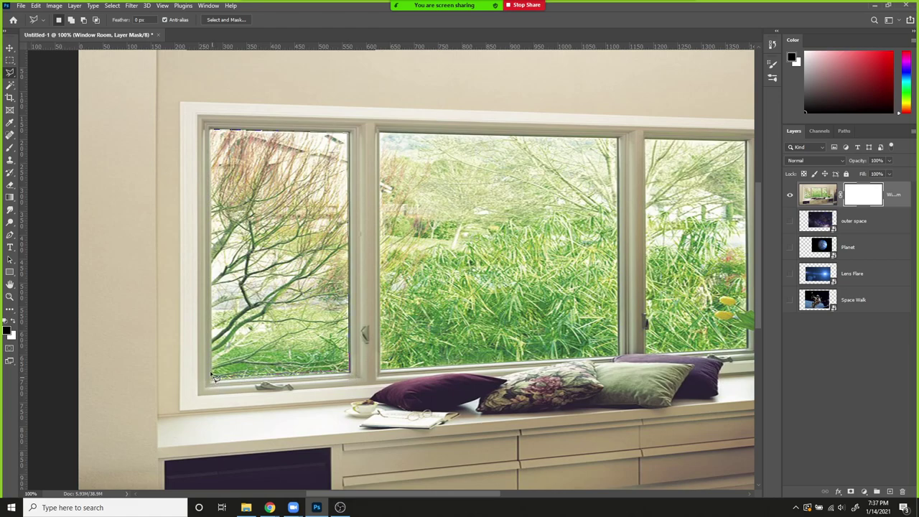
pyautogui.click(212, 131)
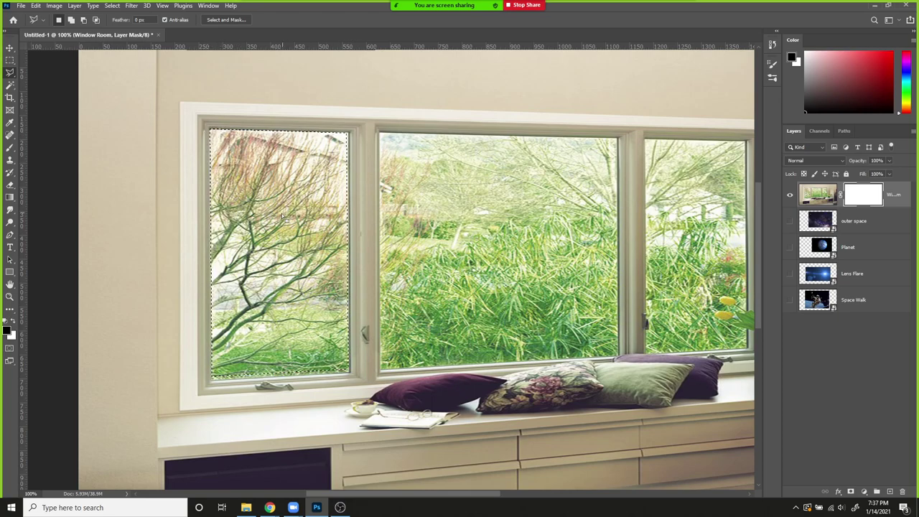
pyautogui.hotkey('ctrl', 'd')
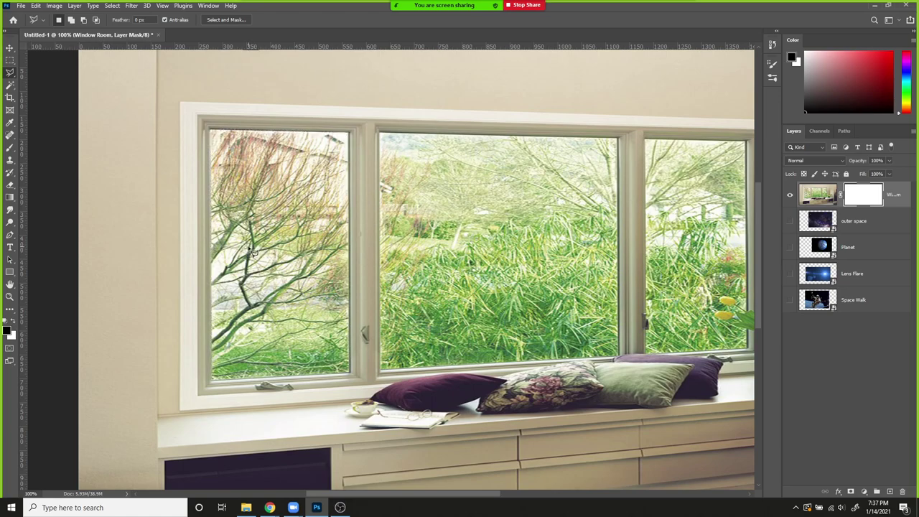
# Step: Re-outline the left pane's corners into a closed glass selection and zoom out to the whole window
pyautogui.scroll(2, 251, 245)
pyautogui.scroll(-1, 253, 242)
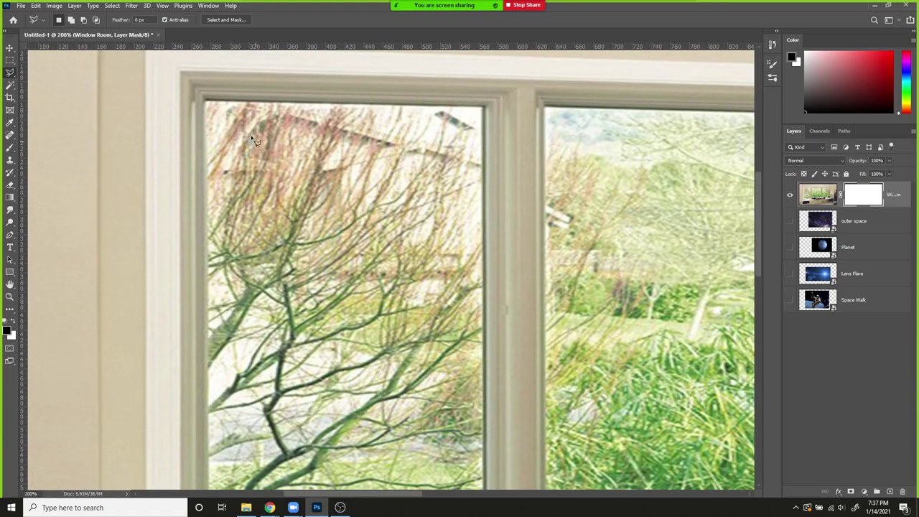
pyautogui.click(204, 102)
pyautogui.click(482, 106)
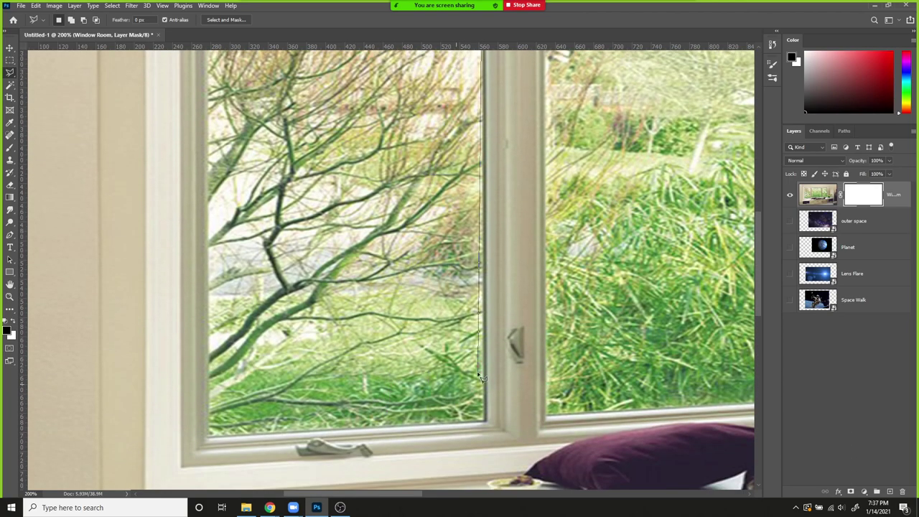
pyautogui.click(486, 423)
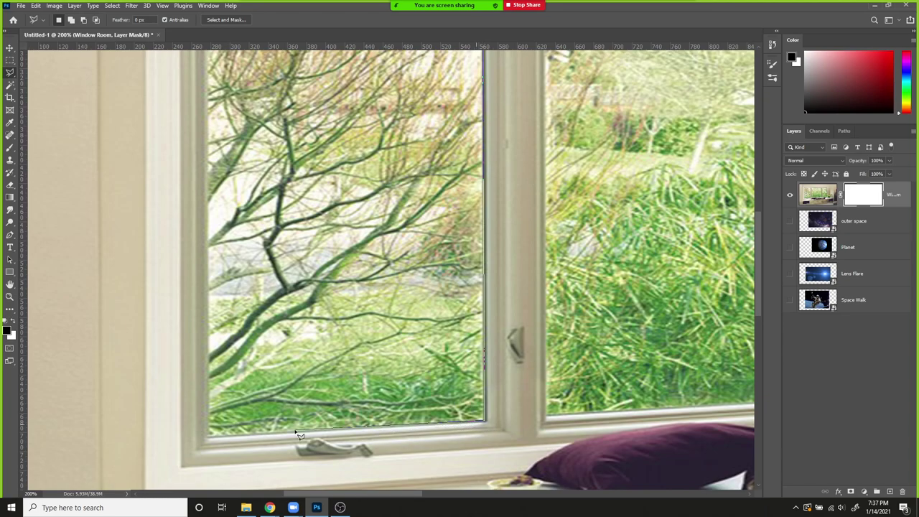
pyautogui.click(209, 435)
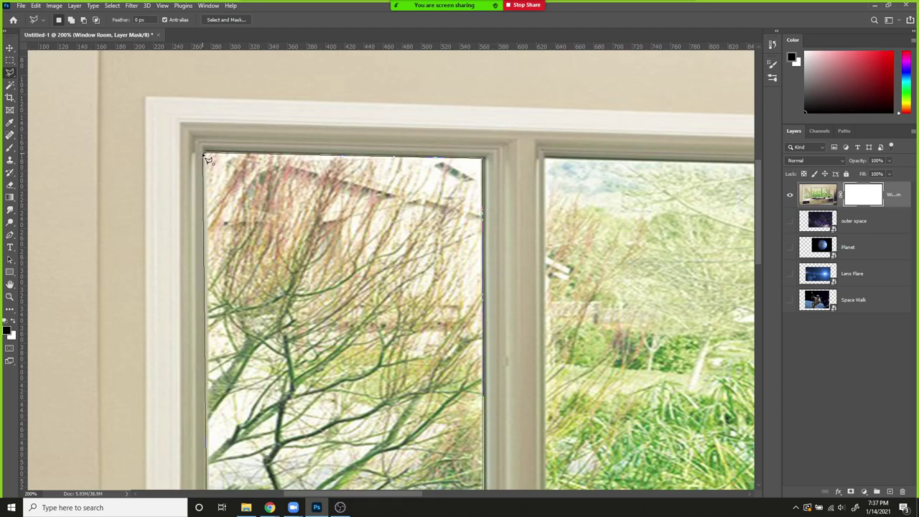
pyautogui.click(205, 157)
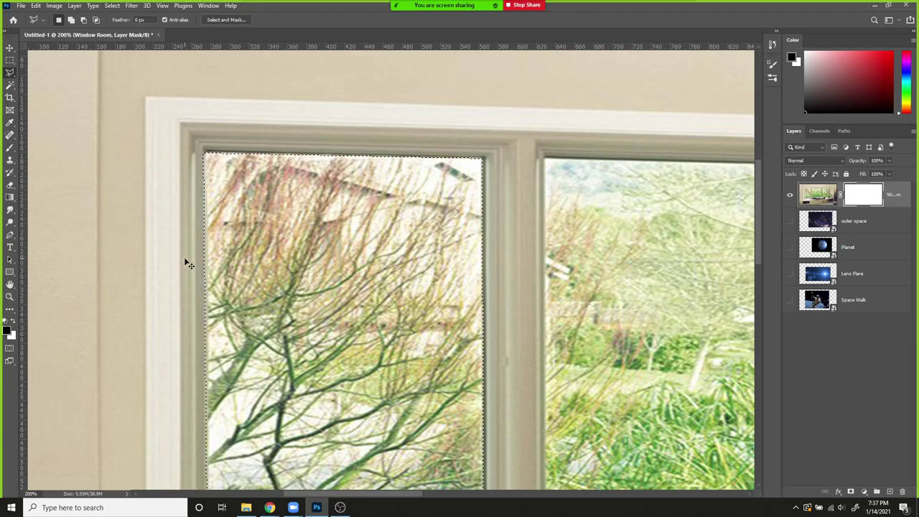
pyautogui.hotkey('ctrl', '-')
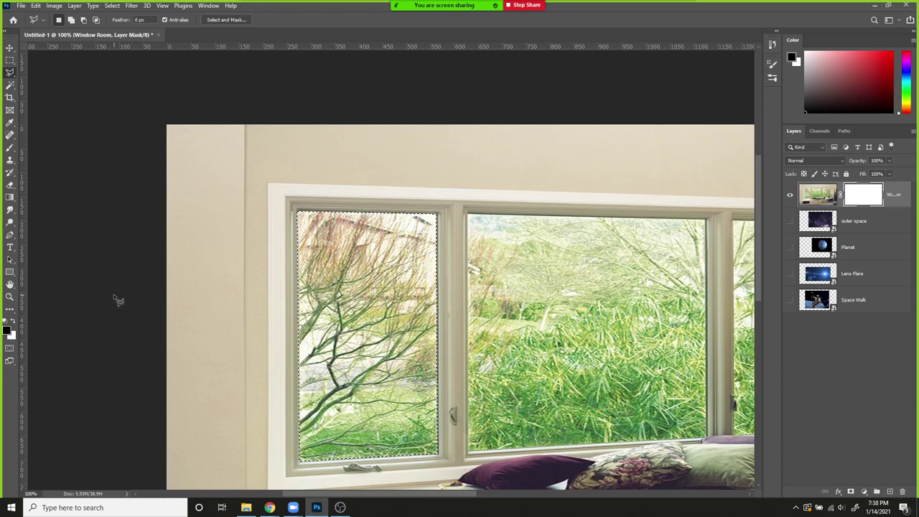
# Step: Fill the left pane selection with black foreground color at 100% on the Window Room mask
pyautogui.hotkey('shift', 'F5')
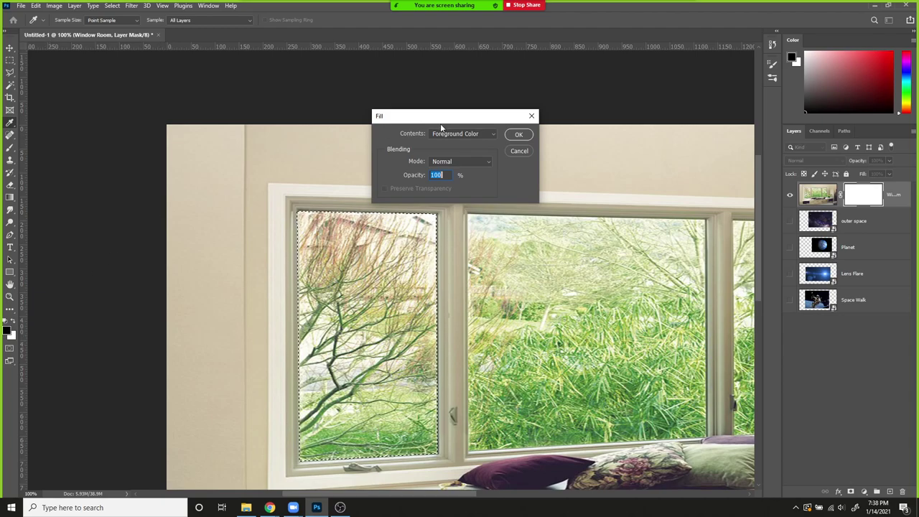
pyautogui.click(519, 134)
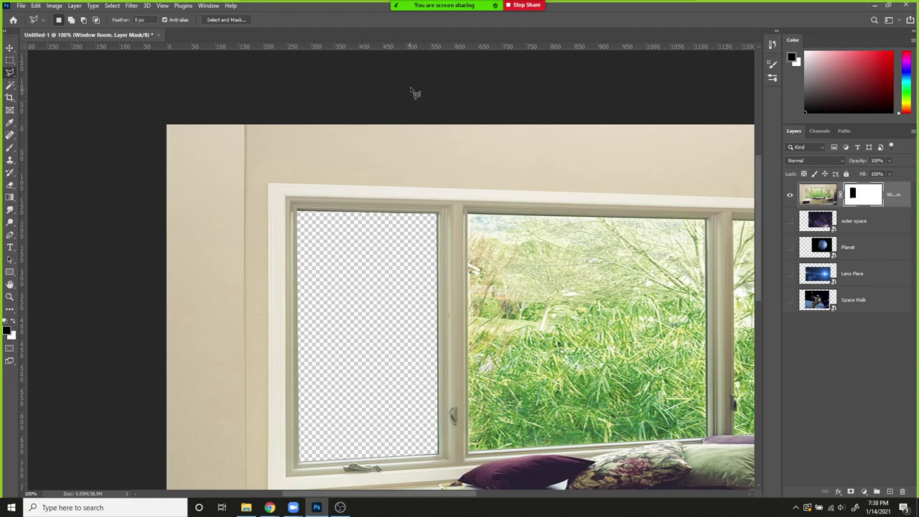
pyautogui.hotkey('ctrl', '+')
pyautogui.hotkey('ctrl', '+')
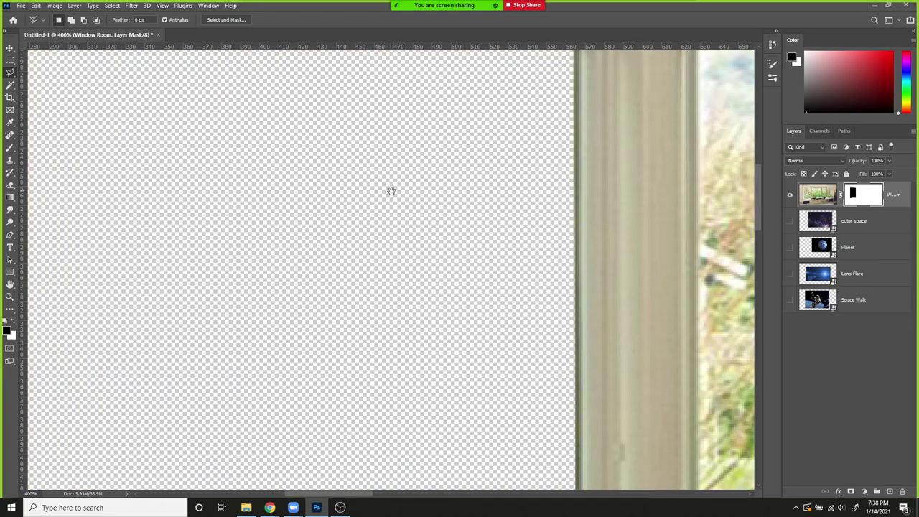
pyautogui.moveTo(390, 191); pyautogui.dragTo(498, 153)
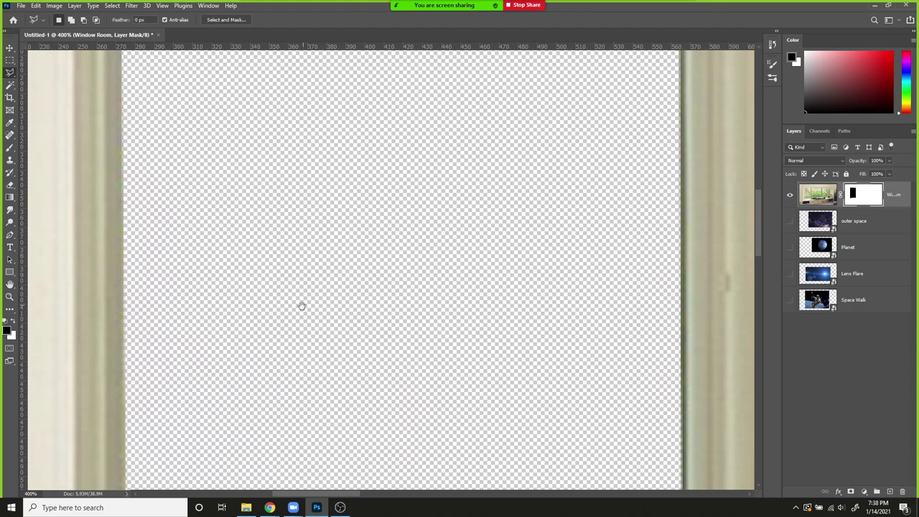
pyautogui.moveTo(302, 306); pyautogui.dragTo(258, 156)
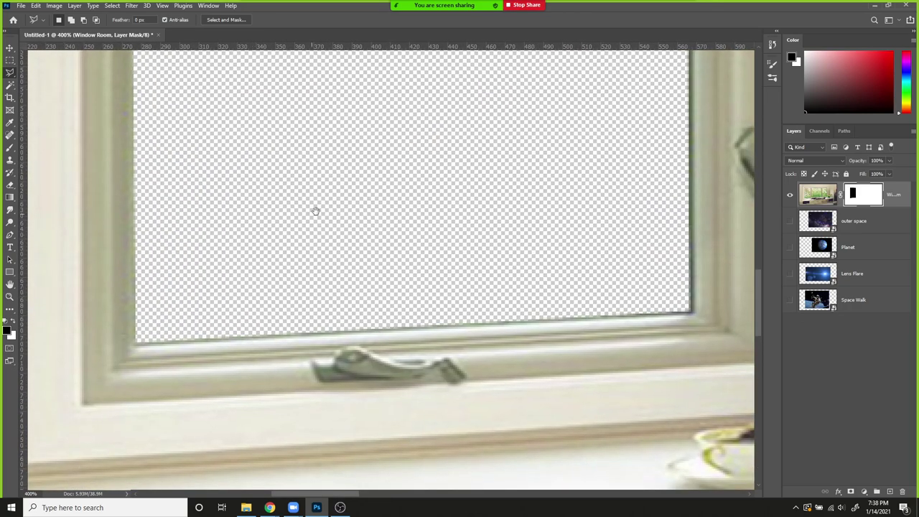
pyautogui.moveTo(314, 208); pyautogui.dragTo(189, 252)
pyautogui.moveTo(270, 198); pyautogui.dragTo(177, 277)
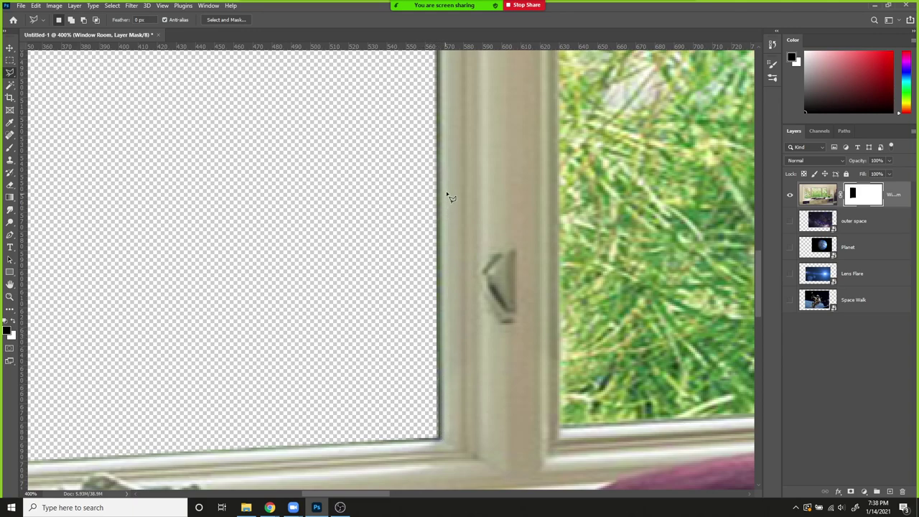
pyautogui.scroll(-3, 440, 119)
pyautogui.hscroll(-4, 388, 239)
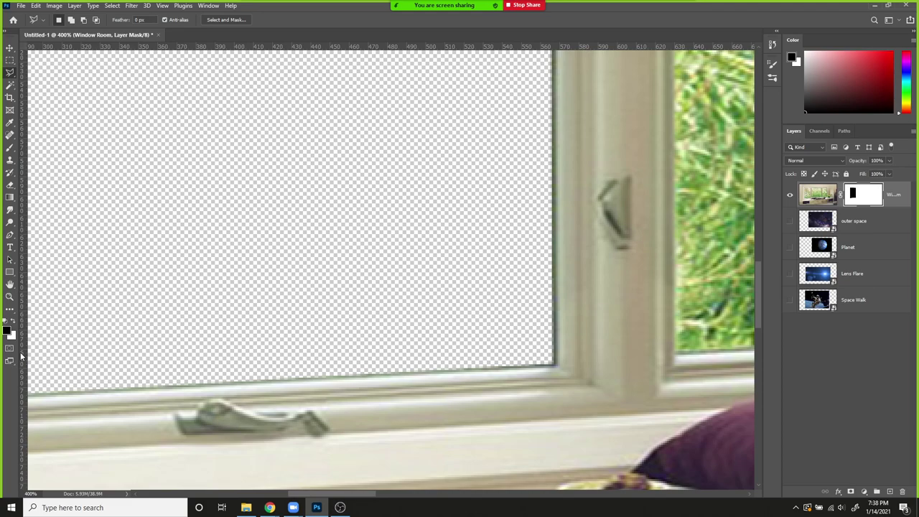
pyautogui.hotkey('ctrl', '-')
pyautogui.hotkey('ctrl', '-')
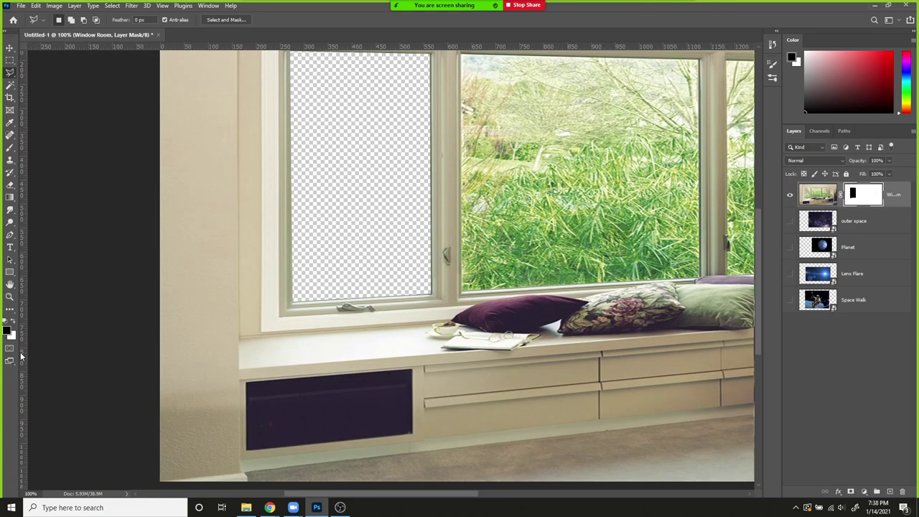
pyautogui.moveTo(349, 127); pyautogui.dragTo(220, 201)
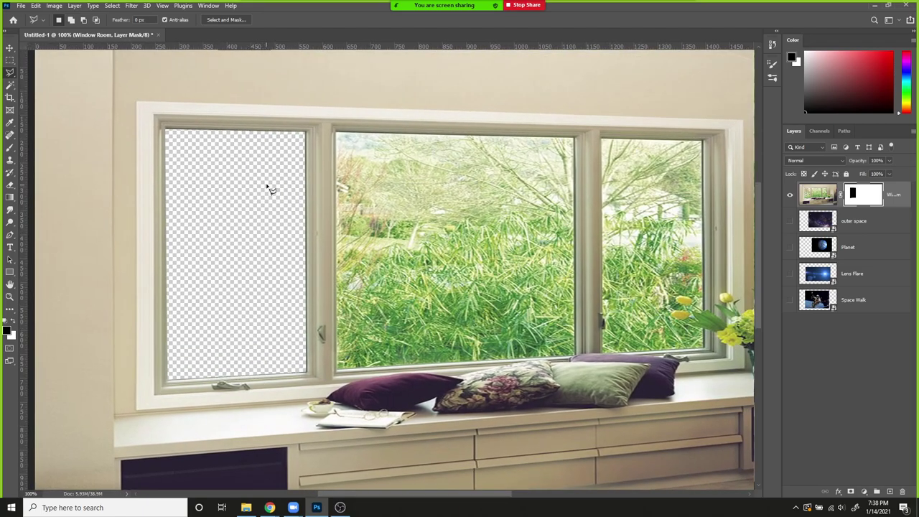
pyautogui.hotkey('ctrl', '+')
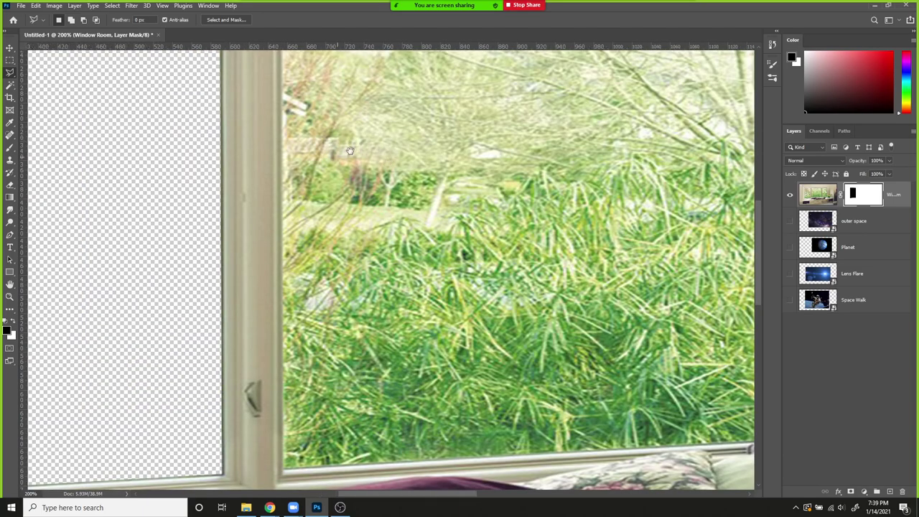
# Step: Switch to a small 7 px Brush and zoom in on the window's top frame
pyautogui.moveTo(377, 133); pyautogui.dragTo(332, 250)
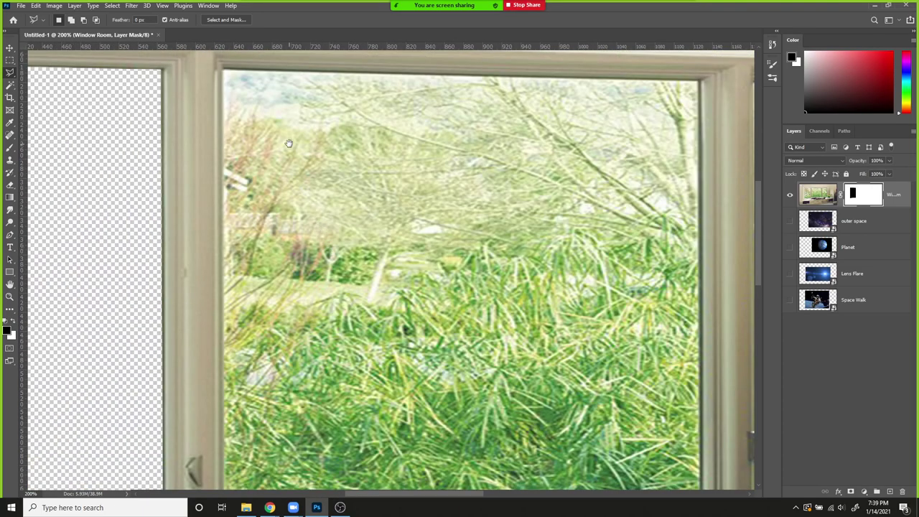
pyautogui.moveTo(254, 78); pyautogui.dragTo(257, 127)
pyautogui.press('b')
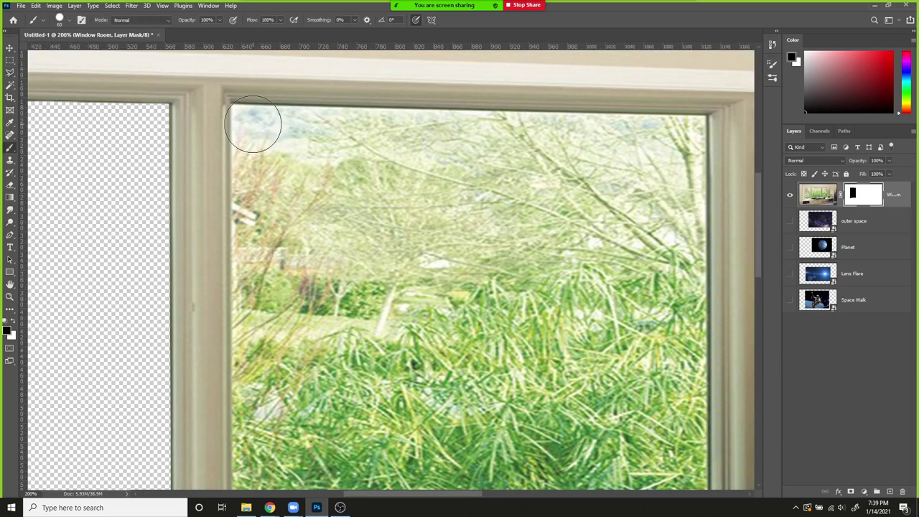
pyautogui.press('[')
pyautogui.press('[')
pyautogui.press('[')
pyautogui.press('[')
pyautogui.press('[')
pyautogui.press('[')
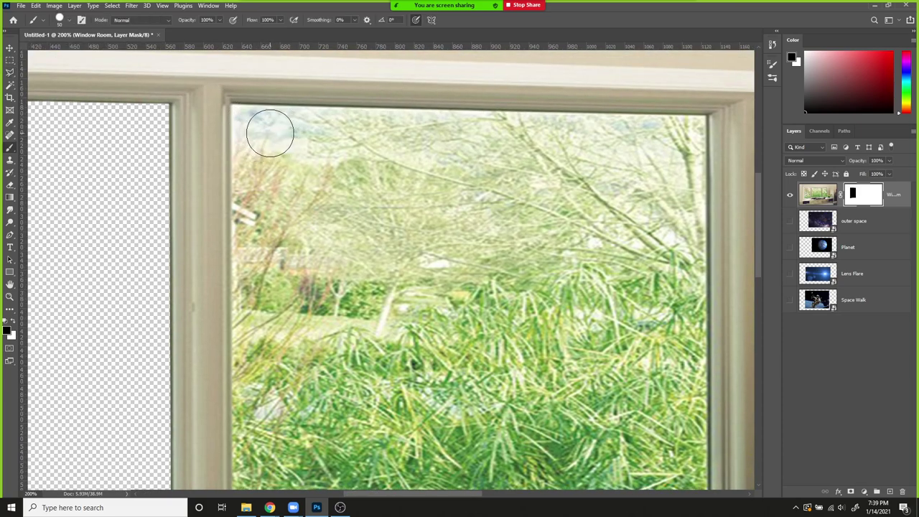
pyautogui.hotkey('ctrl', '+')
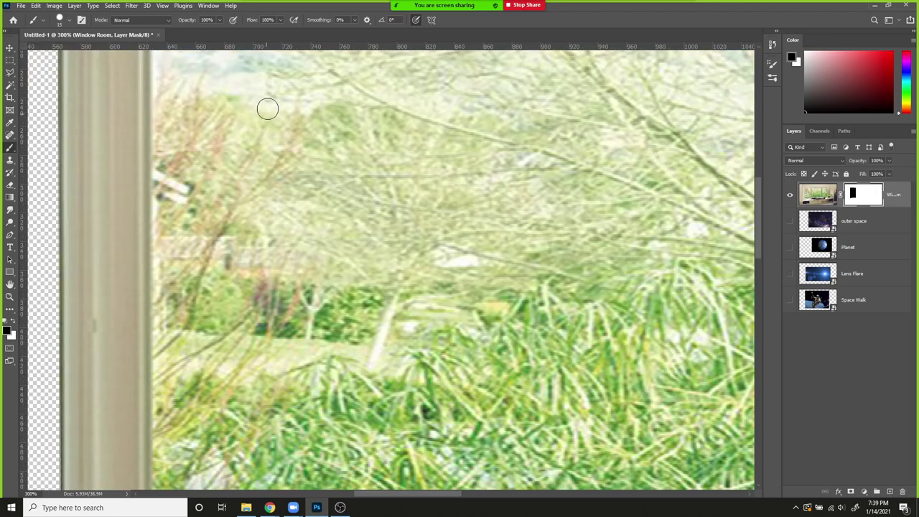
pyautogui.moveTo(250, 99); pyautogui.dragTo(261, 232)
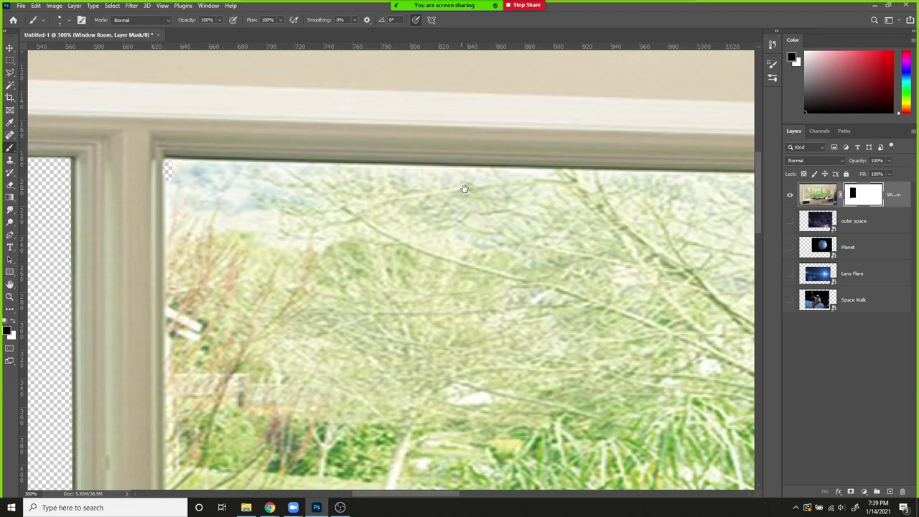
# Step: Paint a straight white line along the middle pane's top edge, then bring up Brush Settings
pyautogui.moveTo(481, 185); pyautogui.dragTo(216, 161)
pyautogui.moveTo(395, 143)
pyautogui.mouseDown()
pyautogui.moveTo(404, 158)
pyautogui.moveTo(517, 174)
pyautogui.moveTo(356, 157)
pyautogui.mouseUp()
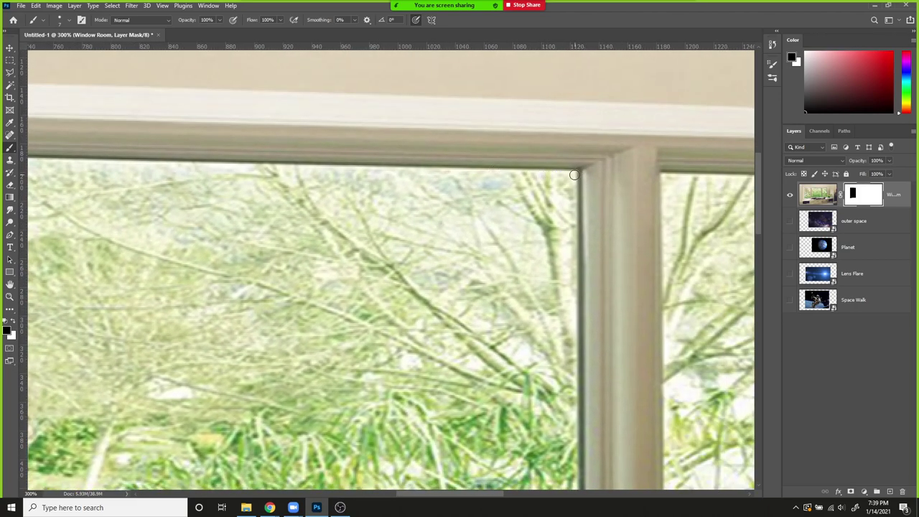
pyautogui.press('shift')
pyautogui.keyDown('shift'); pyautogui.click(573, 175); pyautogui.keyUp('shift')
pyautogui.moveTo(408, 183); pyautogui.dragTo(473, 166)
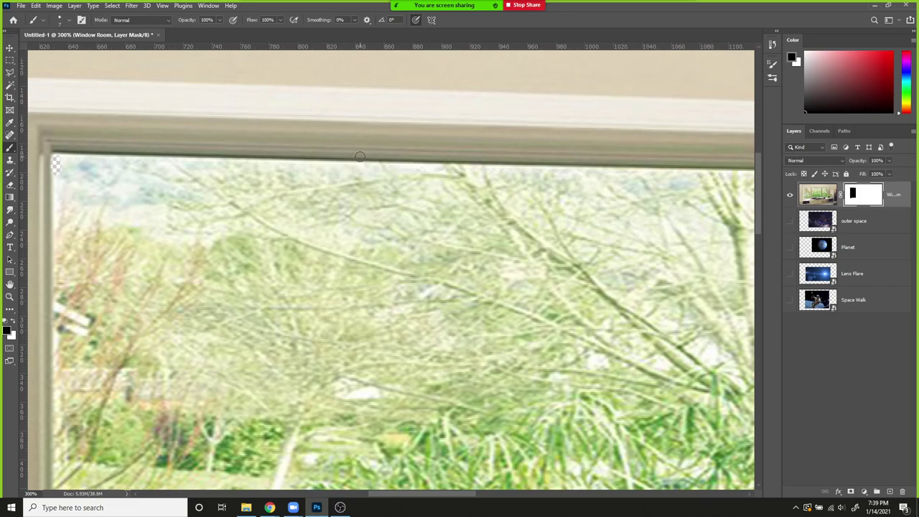
pyautogui.press('F5')
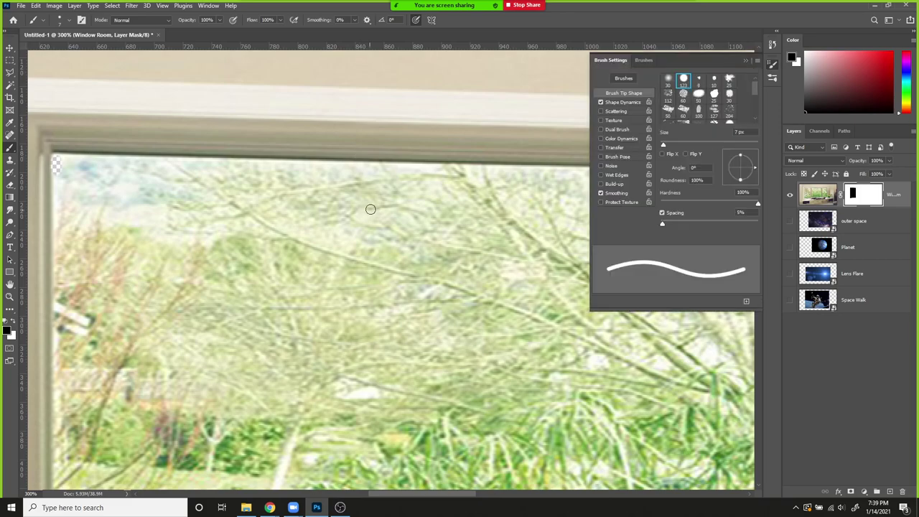
# Step: Enable Shape Dynamics in Brush Settings and collapse the panel
pyautogui.click(601, 102)
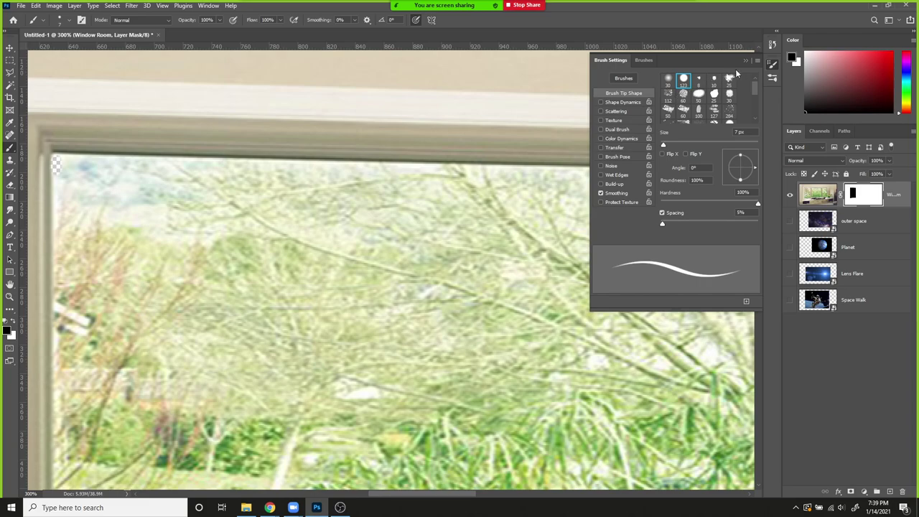
pyautogui.click(745, 61)
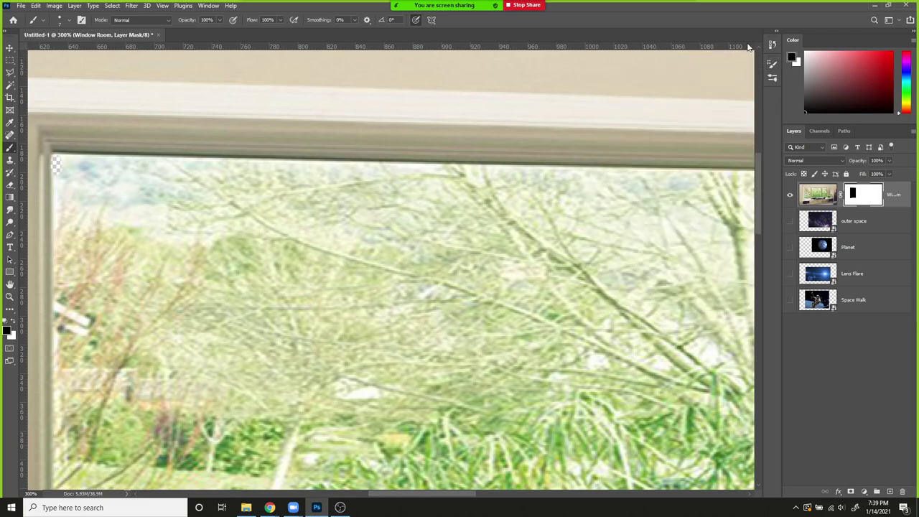
# Step: Paint straight black mask strips along the middle pane's top, side, bottom and left edges
pyautogui.click(283, 9)
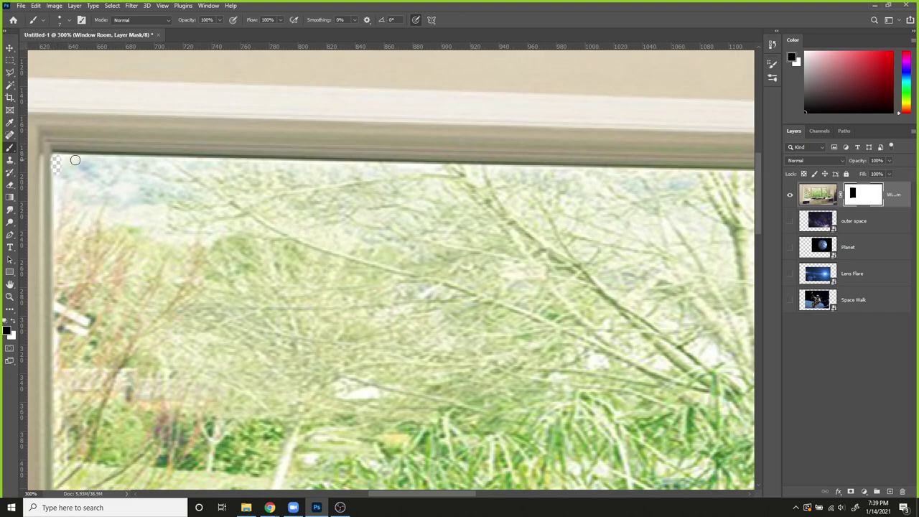
pyautogui.moveTo(426, 171); pyautogui.dragTo(266, 180)
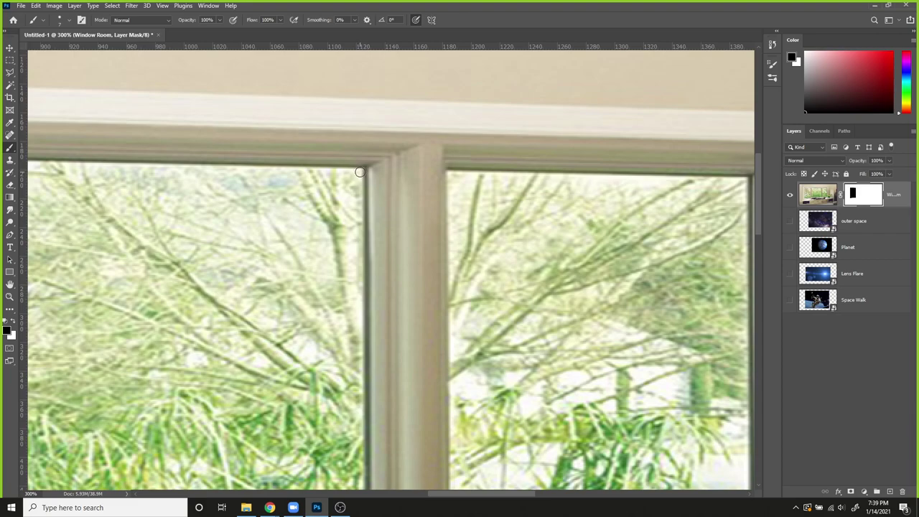
pyautogui.keyDown('shift'); pyautogui.click(360, 173); pyautogui.keyUp('shift')
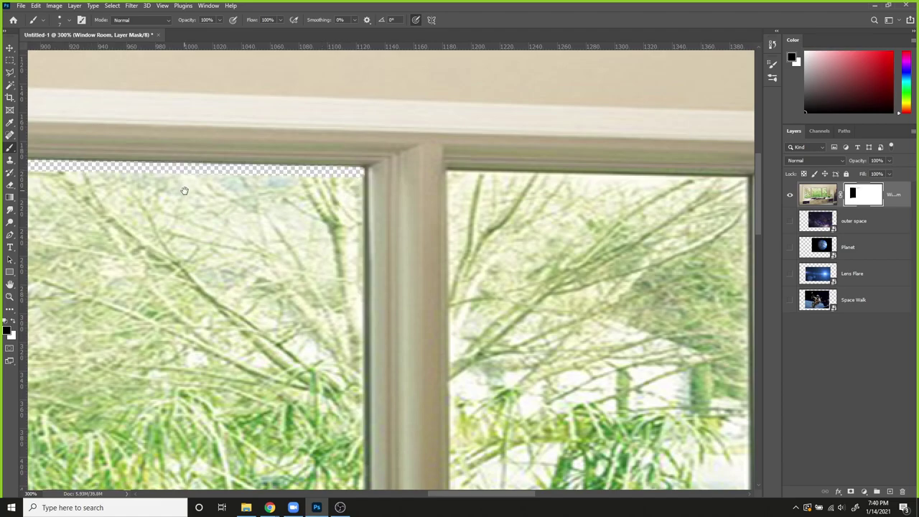
pyautogui.moveTo(184, 190); pyautogui.dragTo(409, 182)
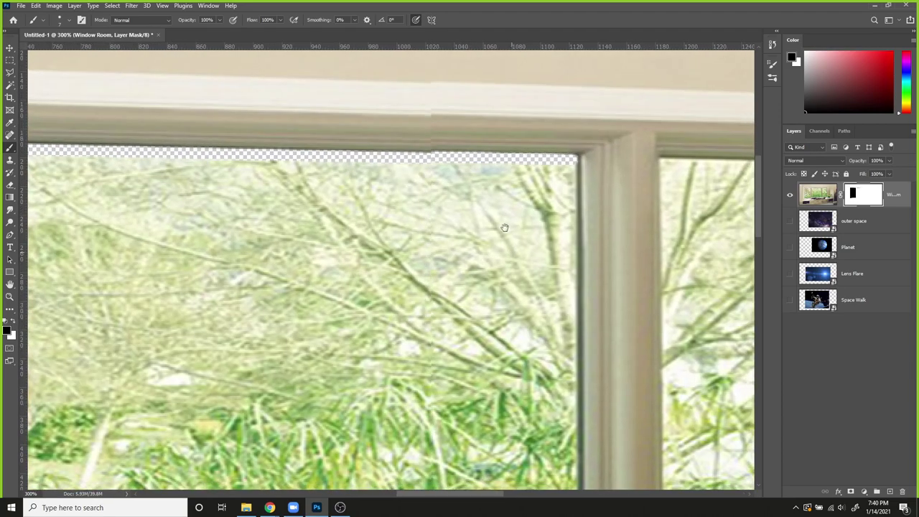
pyautogui.scroll(-10, 505, 228)
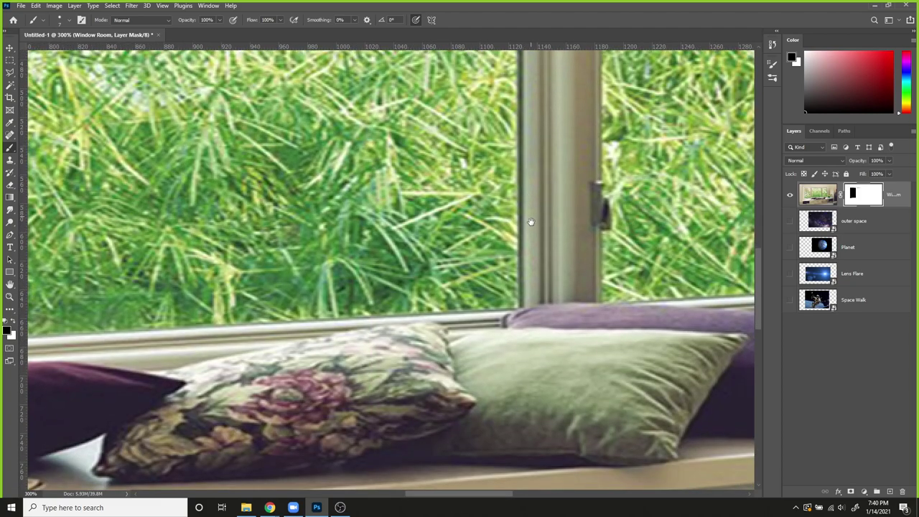
pyautogui.keyDown('shift'); pyautogui.click(517, 305); pyautogui.keyUp('shift')
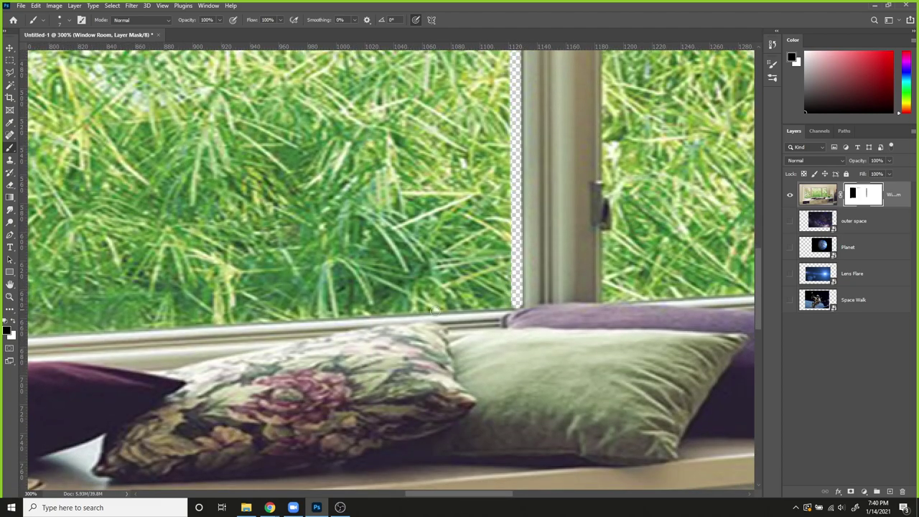
pyautogui.moveTo(354, 294); pyautogui.dragTo(588, 236)
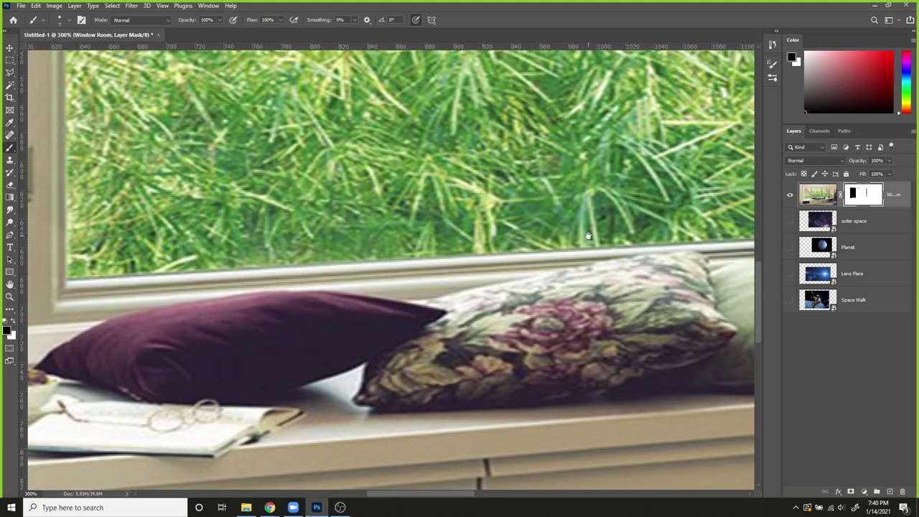
pyautogui.keyDown('shift'); pyautogui.click(71, 273); pyautogui.keyUp('shift')
pyautogui.moveTo(71, 123); pyautogui.dragTo(136, 330)
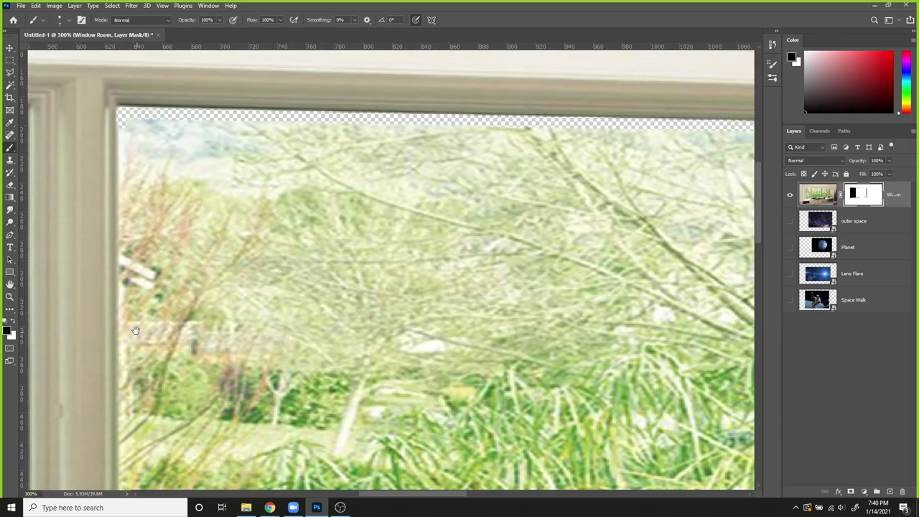
pyautogui.keyDown('shift'); pyautogui.click(118, 109); pyautogui.keyUp('shift')
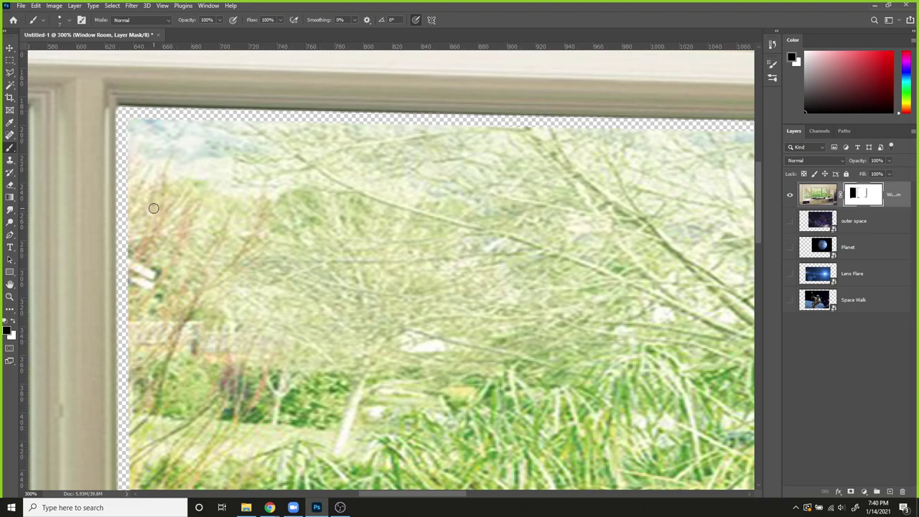
pyautogui.hotkey('ctrl', '-')
pyautogui.hotkey('ctrl', '-')
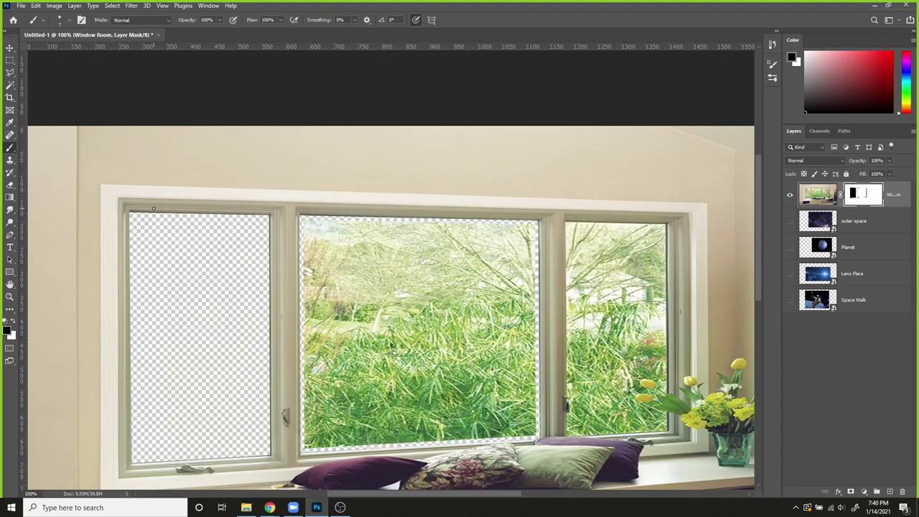
pyautogui.click(10, 72)
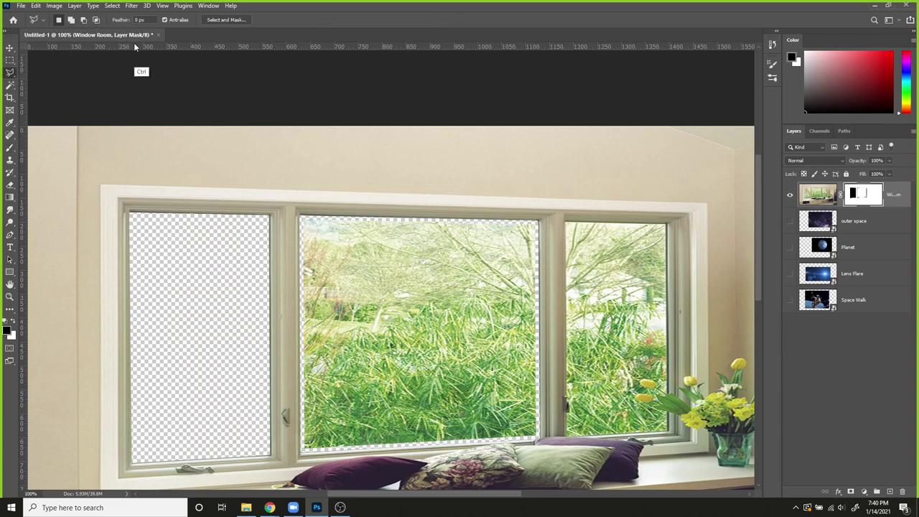
# Step: Select the middle pane's four corners at 200% zoom and fill the selection black on the mask
pyautogui.hotkey('ctrl', '+')
pyautogui.moveTo(262, 185); pyautogui.dragTo(229, 136)
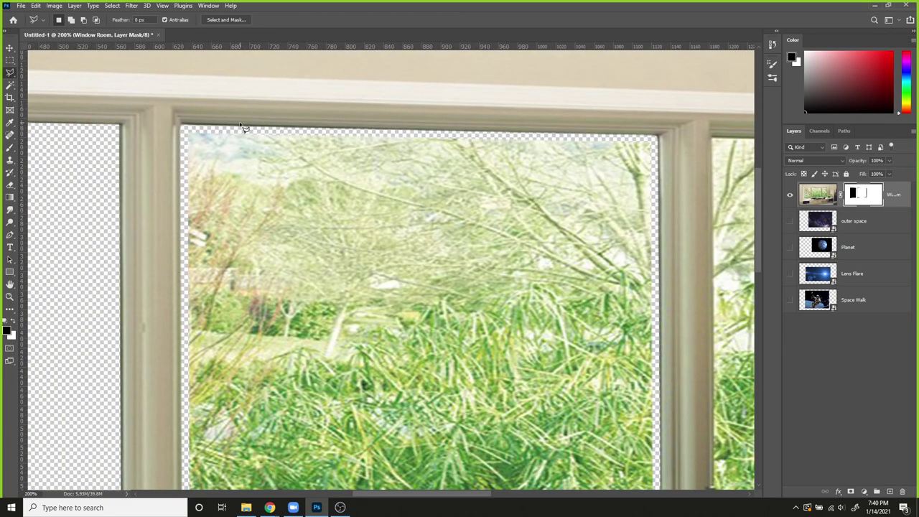
pyautogui.click(183, 129)
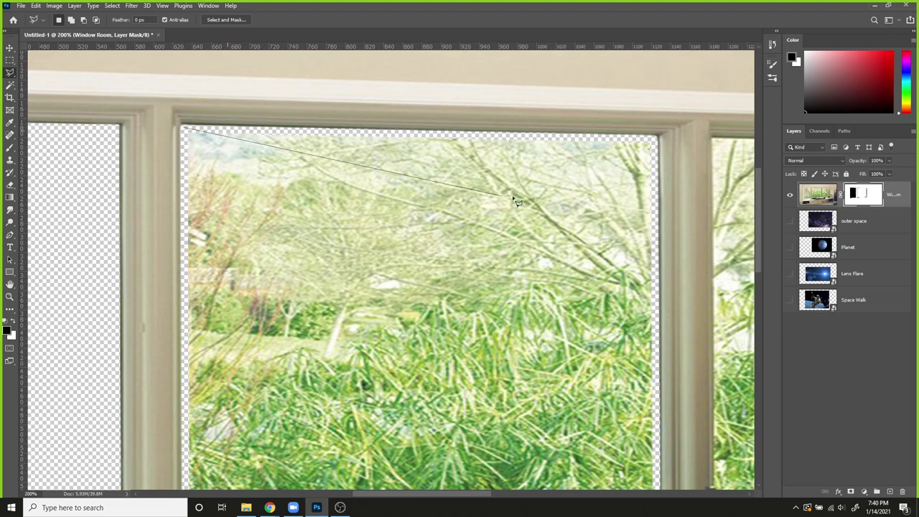
pyautogui.click(656, 140)
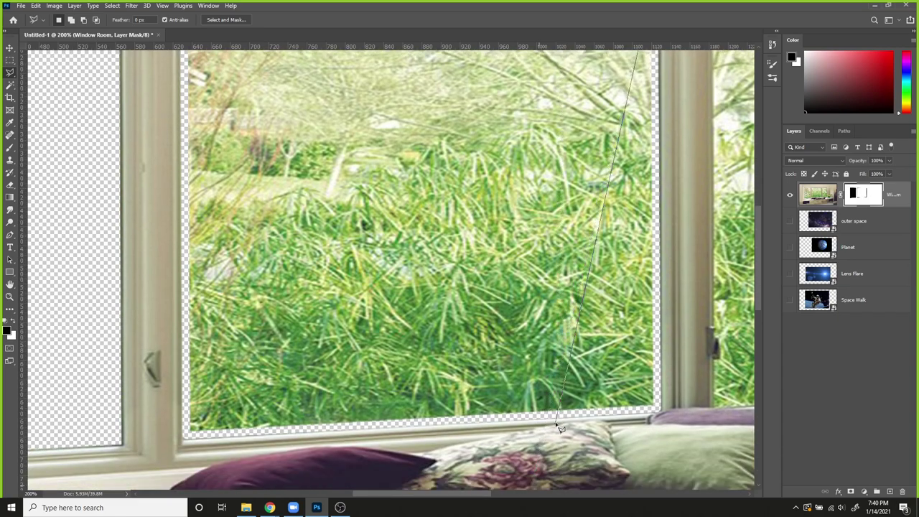
pyautogui.click(654, 413)
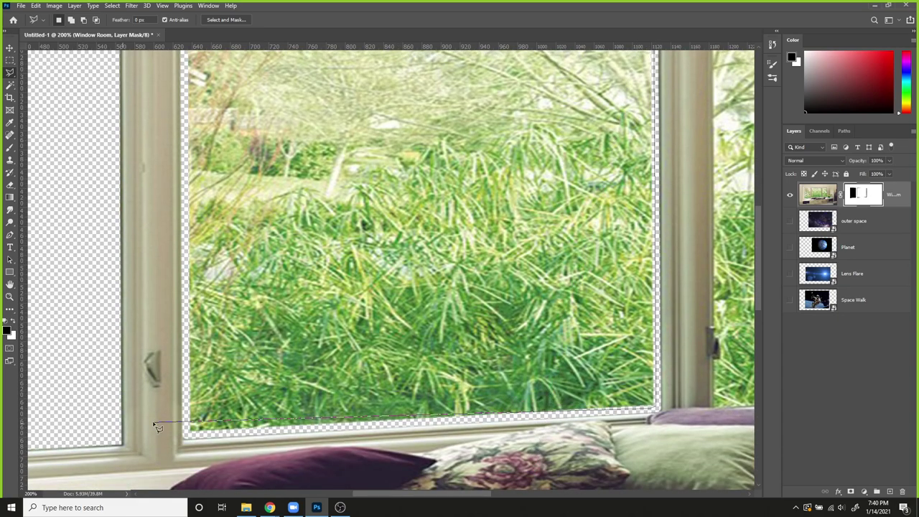
pyautogui.click(186, 435)
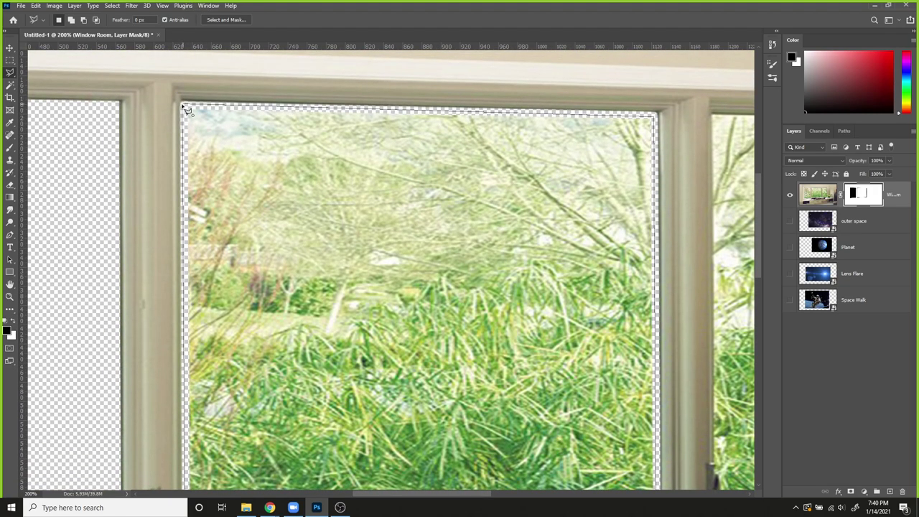
pyautogui.click(184, 110)
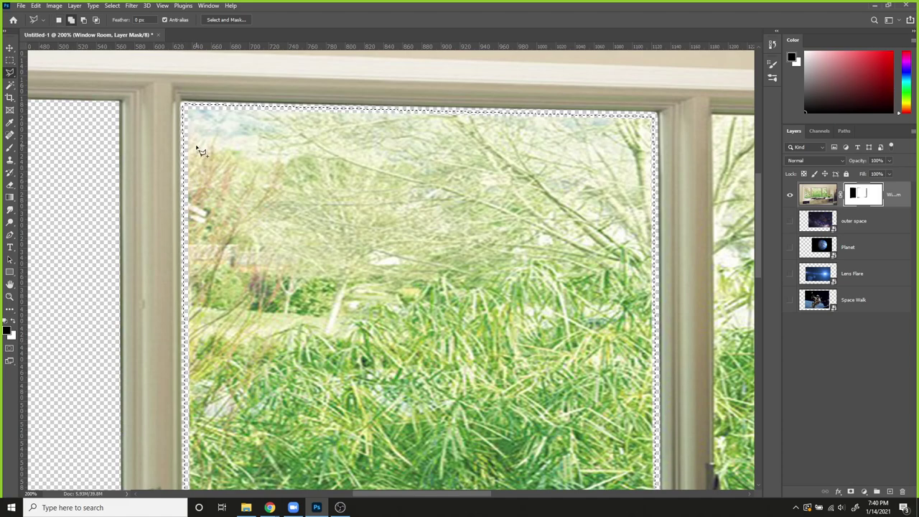
pyautogui.hotkey('shift', 'F5')
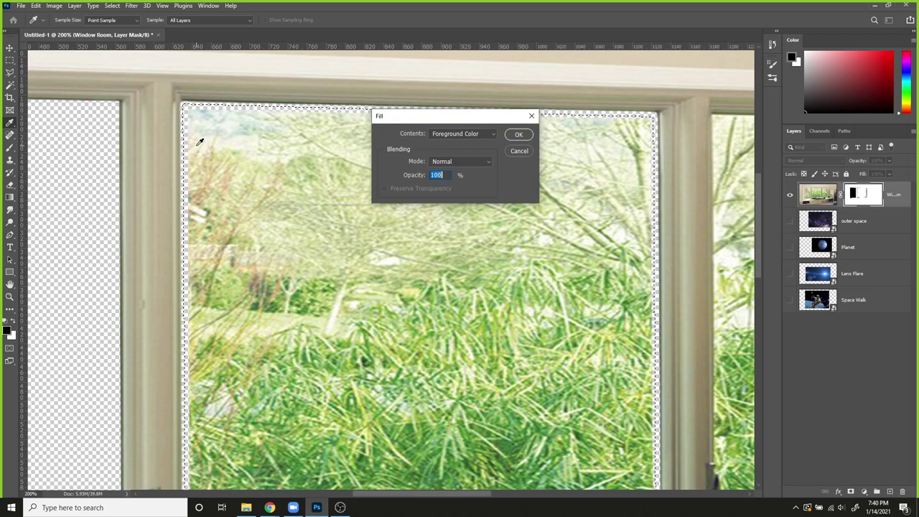
pyautogui.press('Return')
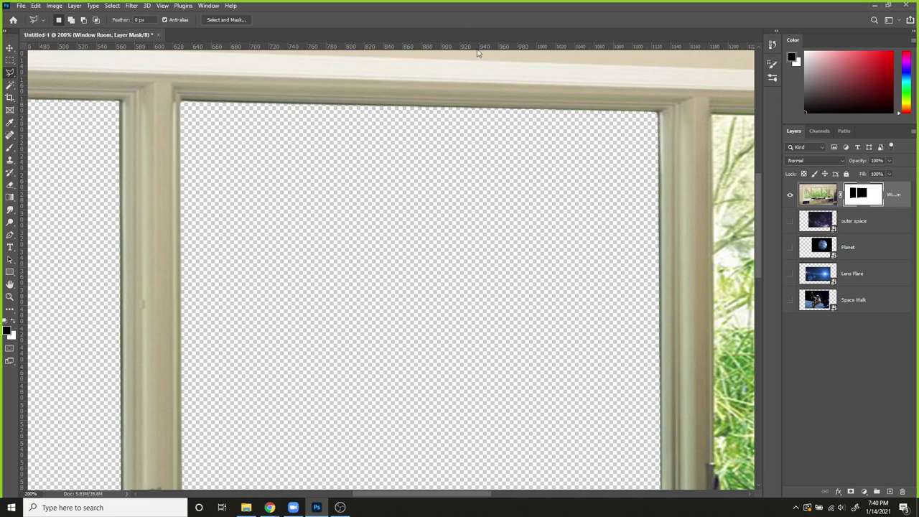
# Step: Trace a closed selection around the right window pane, starting from its top edge
pyautogui.hscroll(10, 478, 53)
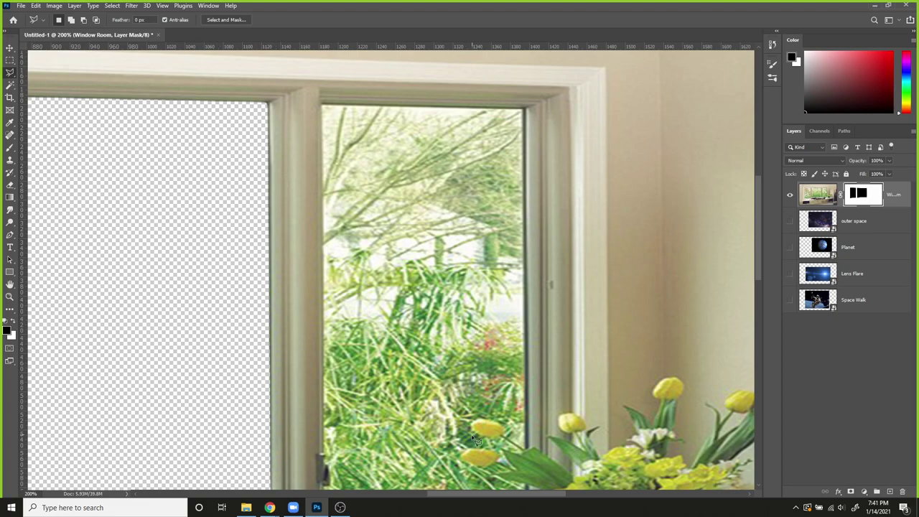
pyautogui.moveTo(449, 339); pyautogui.dragTo(415, 245)
pyautogui.scroll(3, 305, 157)
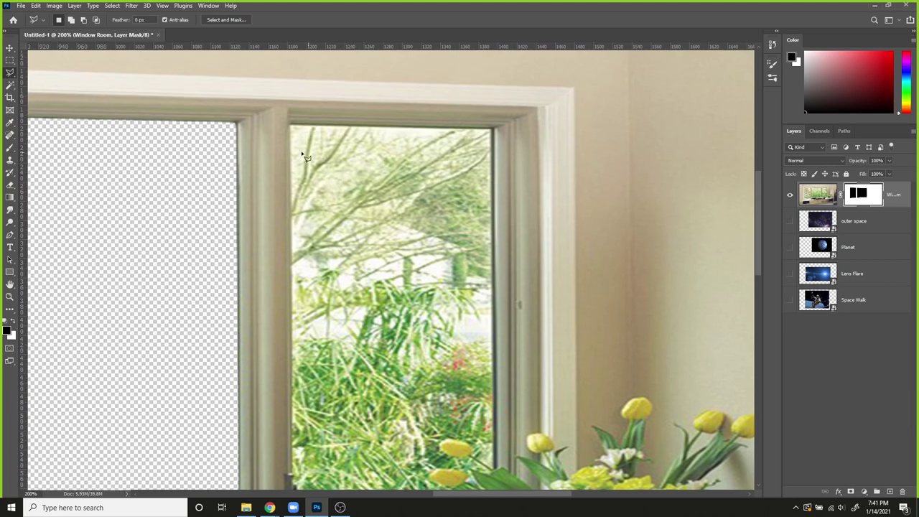
pyautogui.scroll(-5, 322, 92)
pyautogui.scroll(4, 323, 90)
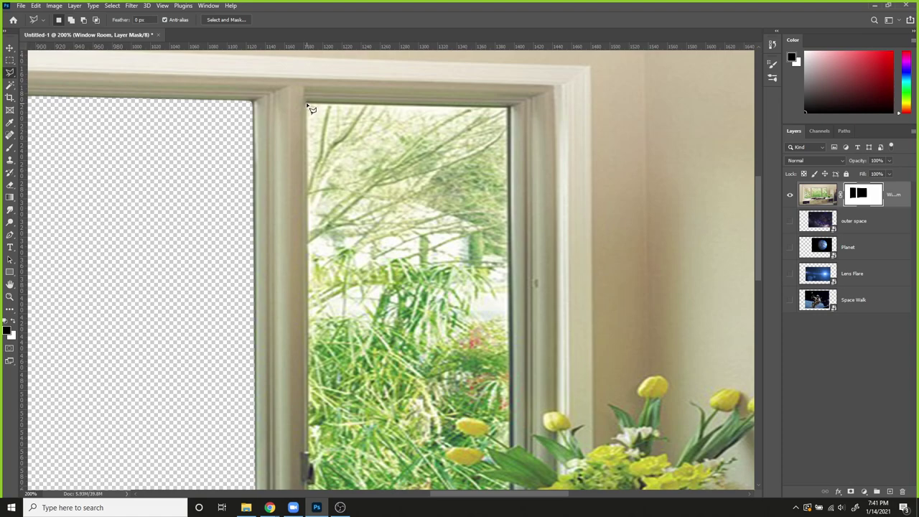
pyautogui.click(308, 104)
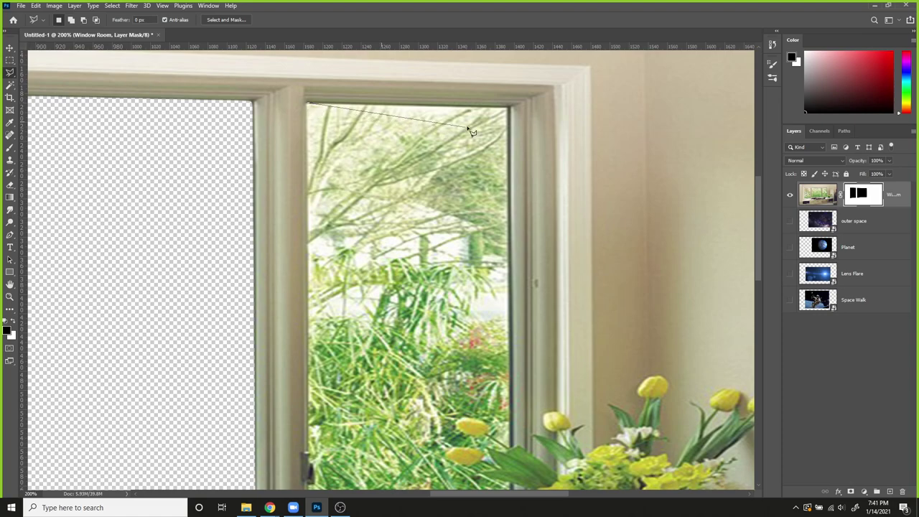
pyautogui.click(509, 108)
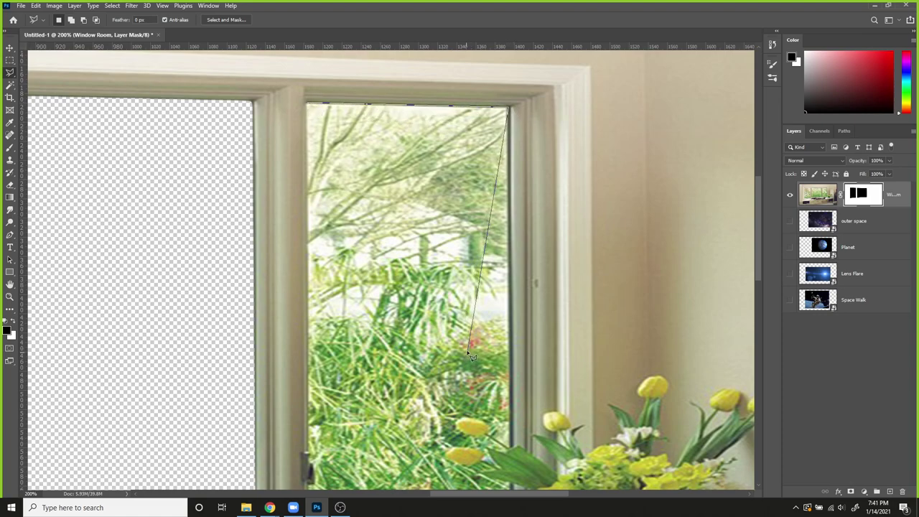
pyautogui.scroll(-3, 488, 409)
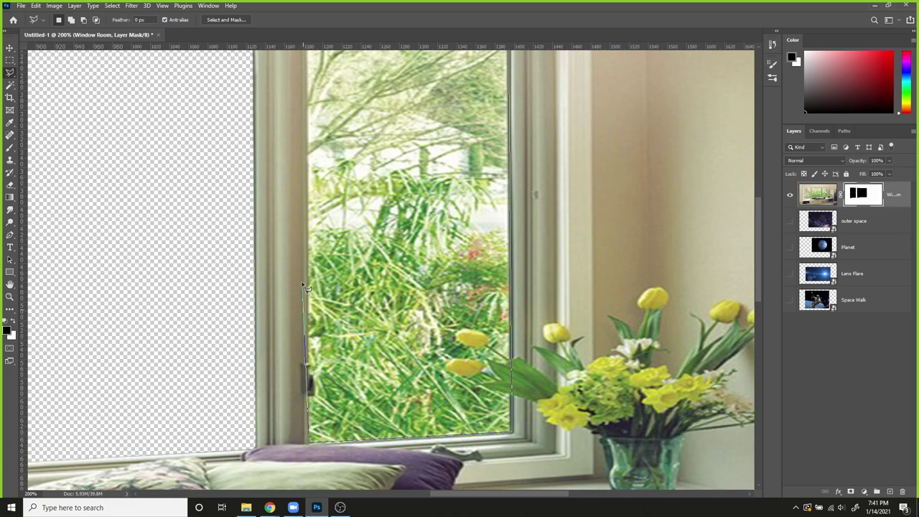
pyautogui.scroll(3, 342, 53)
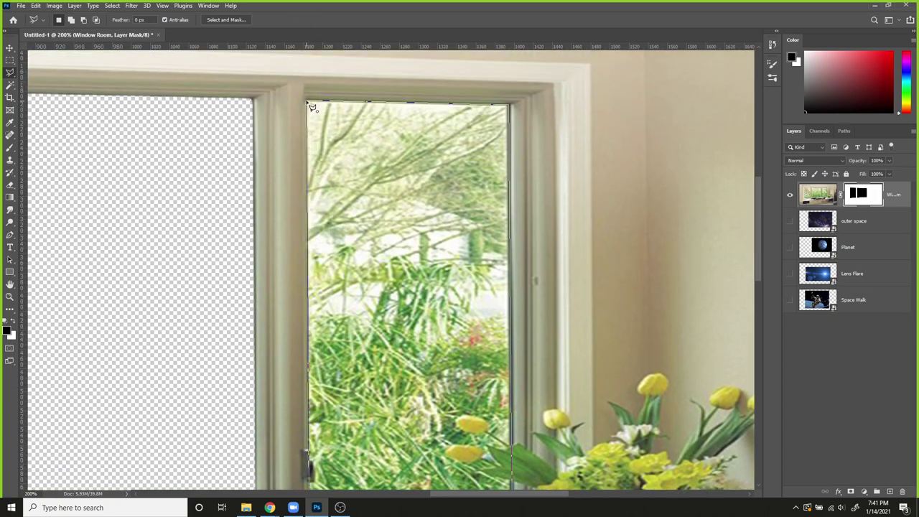
pyautogui.click(312, 108)
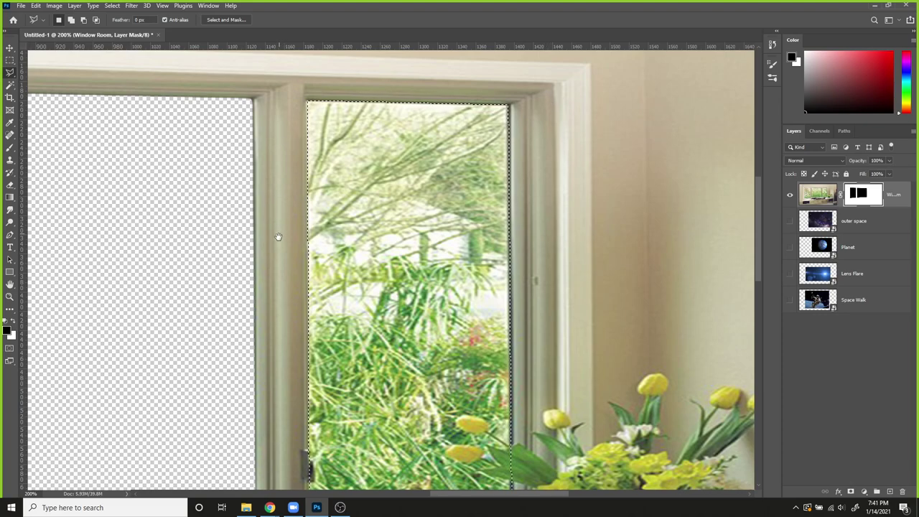
# Step: Fill the right pane selection black, deselect, and zoom to 400% on the sill
pyautogui.moveTo(279, 236); pyautogui.dragTo(273, 117)
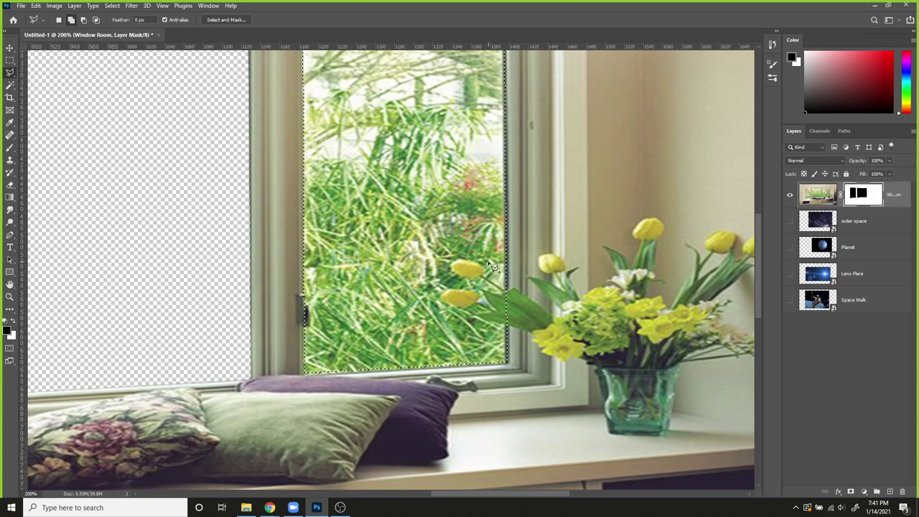
pyautogui.hotkey('shift', 'BackSpace')
pyautogui.press('Return')
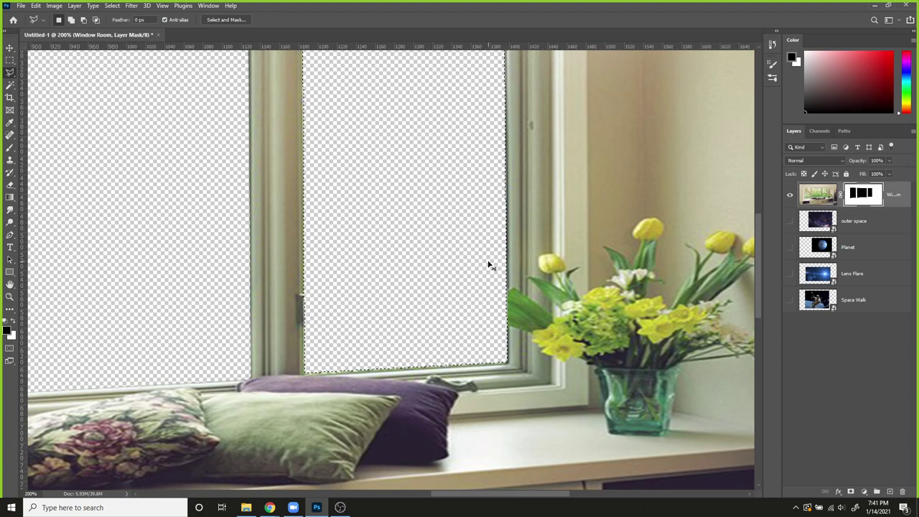
pyautogui.hotkey('ctrl', 'd')
pyautogui.hotkey('ctrl', '+')
pyautogui.hotkey('ctrl', '+')
pyautogui.scroll(-5, 344, 89)
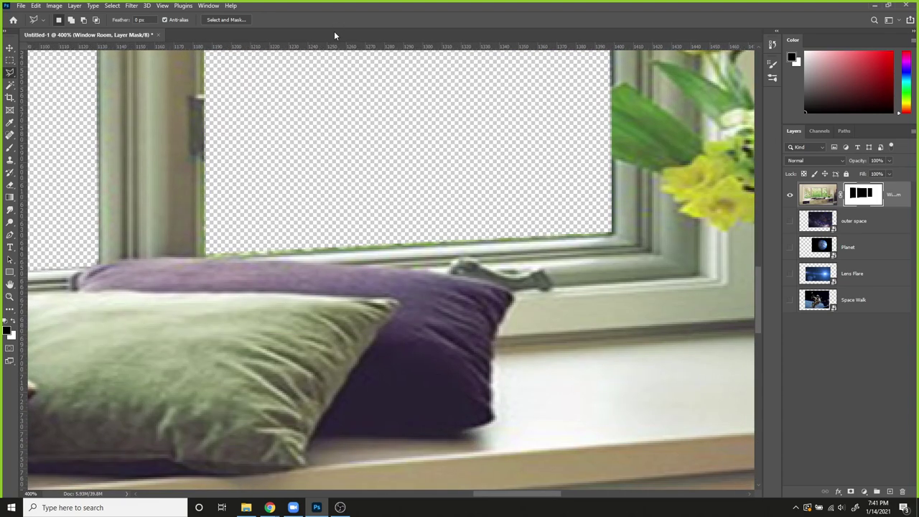
# Step: Brush straight black strokes over the green fringe along the frame's bottom and left inner edges
pyautogui.press('b')
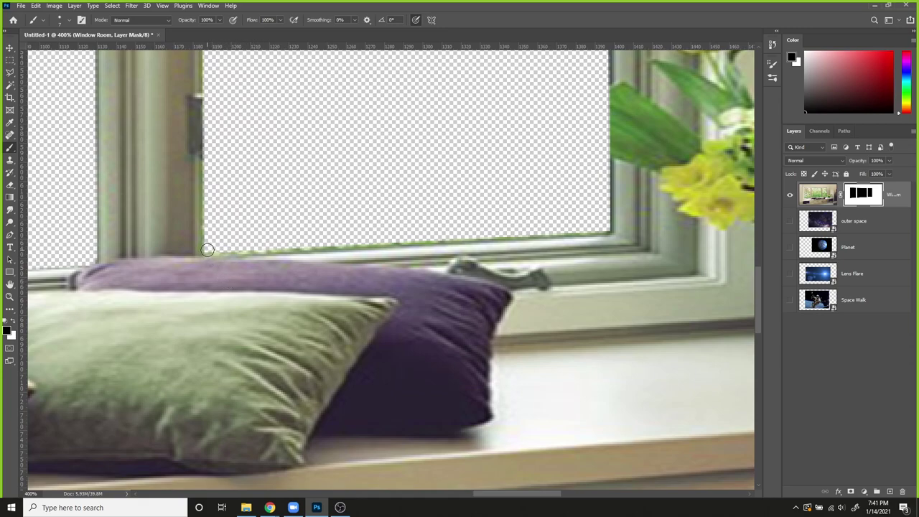
pyautogui.press('shift')
pyautogui.keyDown('shift'); pyautogui.click(444, 241); pyautogui.keyUp('shift')
pyautogui.keyDown('shift'); pyautogui.click(414, 239); pyautogui.keyUp('shift')
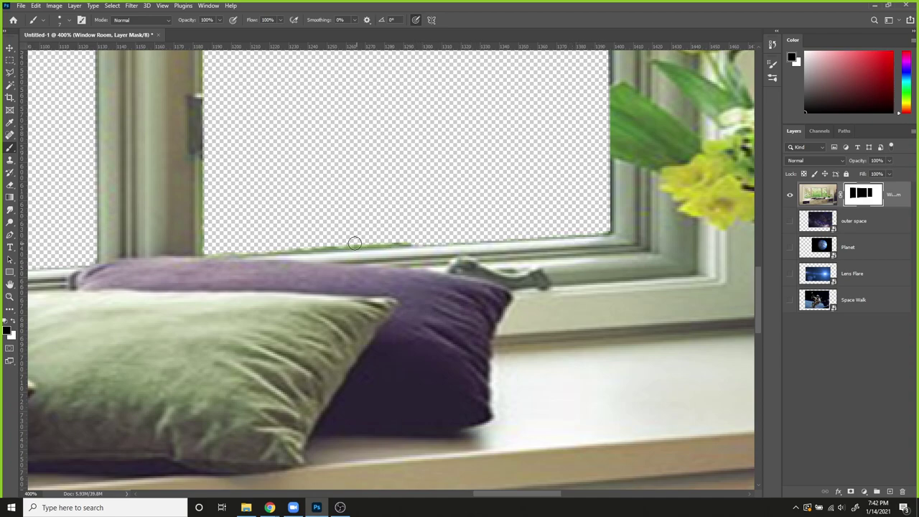
pyautogui.keyDown('shift'); pyautogui.click(279, 245); pyautogui.keyUp('shift')
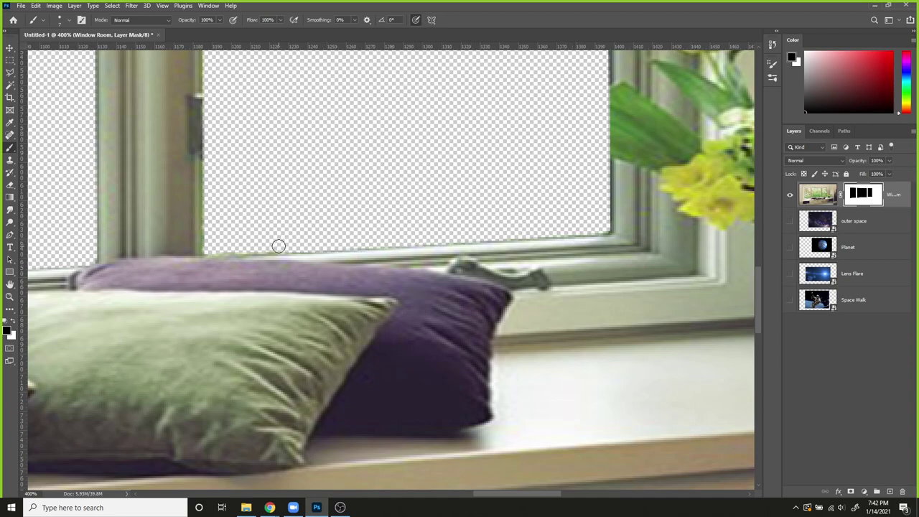
pyautogui.click(203, 246)
pyautogui.keyDown('shift'); pyautogui.click(204, 162); pyautogui.keyUp('shift')
pyautogui.scroll(5, 234, 165)
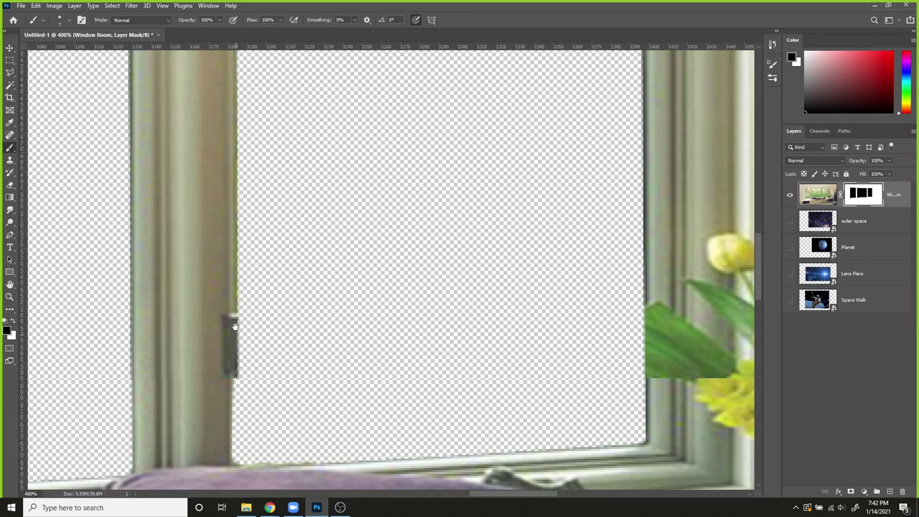
pyautogui.scroll(5, 238, 215)
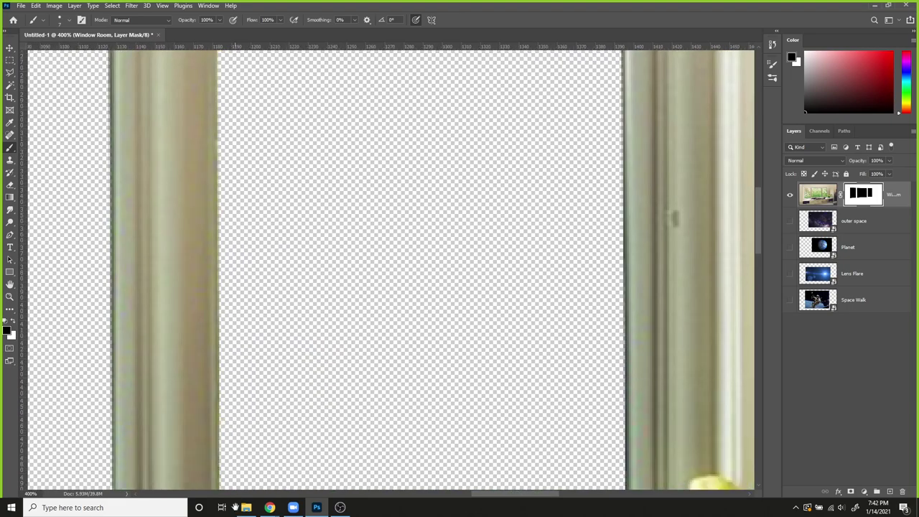
pyautogui.keyDown('shift'); pyautogui.click(229, 189); pyautogui.keyUp('shift')
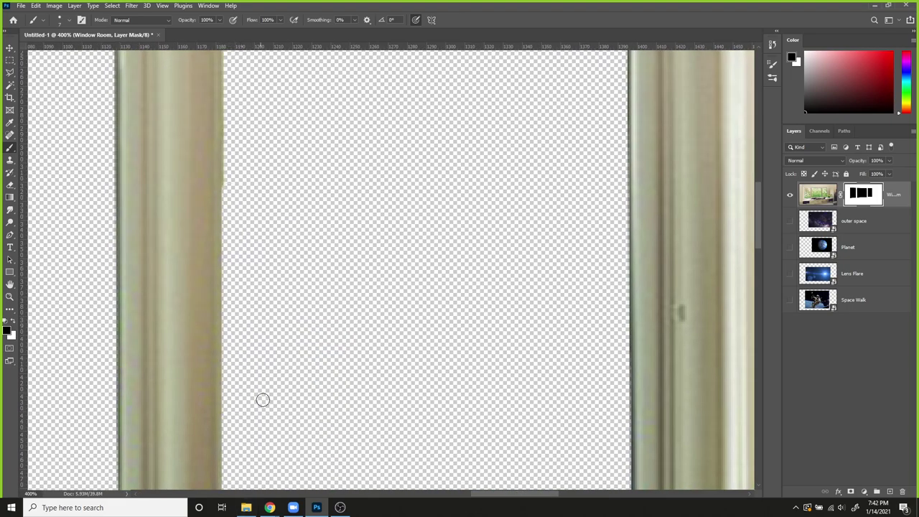
pyautogui.scroll(-5, 263, 398)
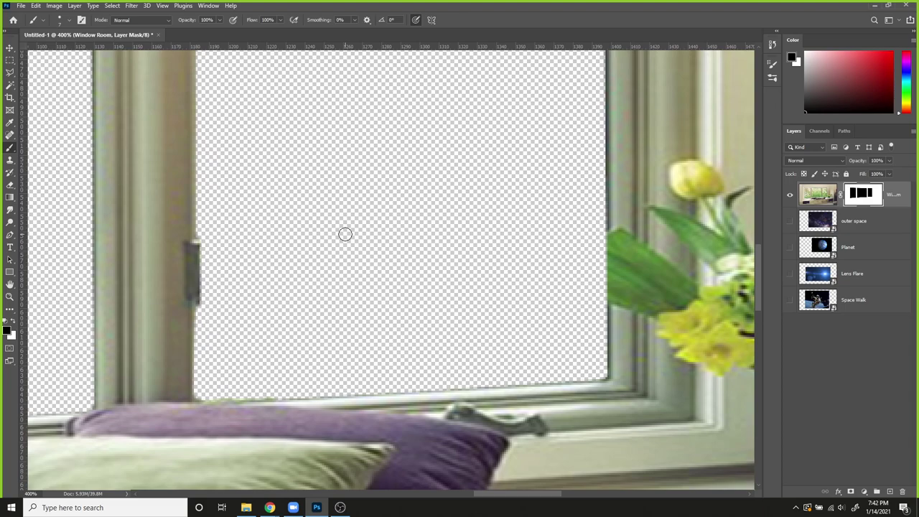
# Step: Paint white over the window latch to reveal it, then return to black
pyautogui.press('x')
pyautogui.moveTo(194, 253)
pyautogui.mouseDown()
pyautogui.moveTo(203, 308)
pyautogui.moveTo(204, 296)
pyautogui.mouseUp()
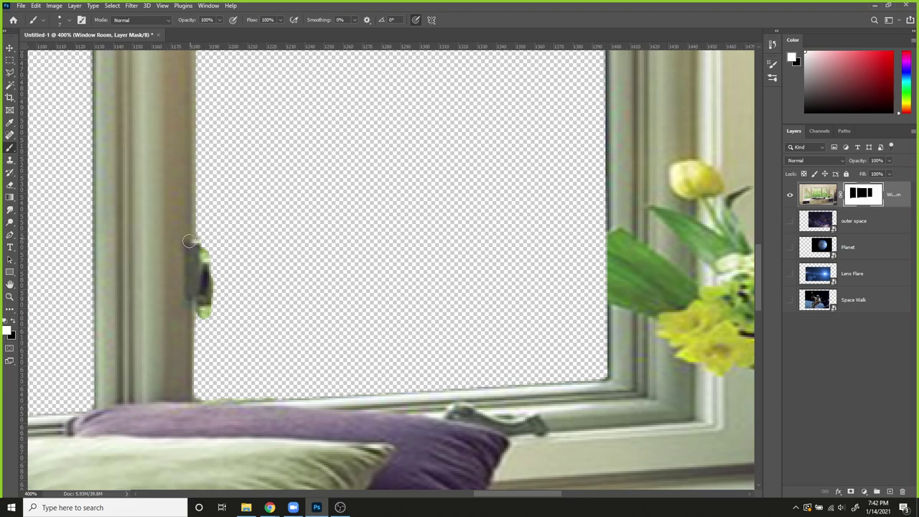
pyautogui.press('x')
# Step: Touch up the latch top and paint white to reveal the tulip leaf and buds over the pane
pyautogui.click(212, 251)
pyautogui.moveTo(130, 257)
pyautogui.mouseDown()
pyautogui.moveTo(119, 256)
pyautogui.moveTo(191, 266)
pyautogui.mouseUp()
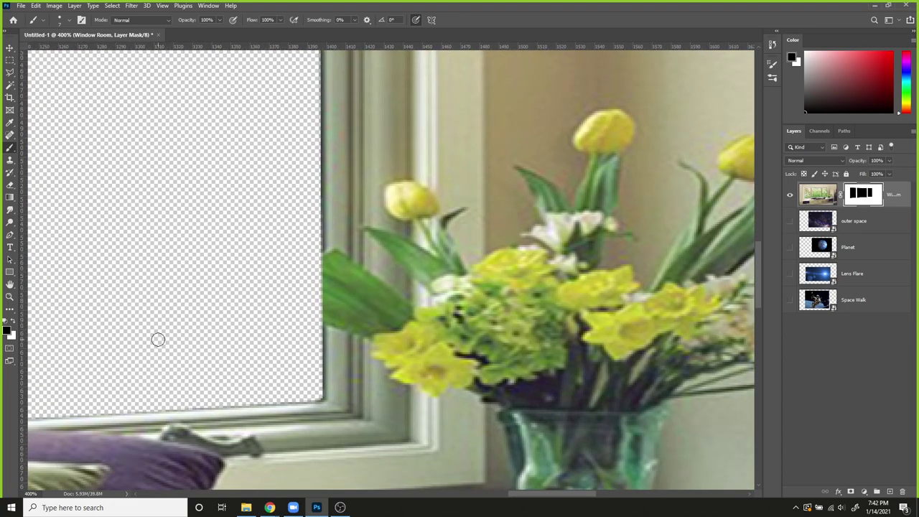
pyautogui.press('x')
pyautogui.moveTo(316, 322)
pyautogui.mouseDown()
pyautogui.moveTo(252, 294)
pyautogui.moveTo(313, 304)
pyautogui.moveTo(298, 307)
pyautogui.moveTo(318, 300)
pyautogui.moveTo(276, 288)
pyautogui.moveTo(292, 289)
pyautogui.moveTo(283, 281)
pyautogui.moveTo(217, 275)
pyautogui.moveTo(229, 287)
pyautogui.moveTo(246, 282)
pyautogui.moveTo(223, 282)
pyautogui.moveTo(215, 274)
pyautogui.moveTo(224, 268)
pyautogui.moveTo(196, 264)
pyautogui.moveTo(201, 250)
pyautogui.moveTo(203, 258)
pyautogui.moveTo(217, 248)
pyautogui.moveTo(261, 266)
pyautogui.moveTo(224, 263)
pyautogui.moveTo(245, 253)
pyautogui.moveTo(253, 268)
pyautogui.moveTo(220, 283)
pyautogui.moveTo(190, 269)
pyautogui.moveTo(283, 287)
pyautogui.moveTo(282, 264)
pyautogui.moveTo(318, 294)
pyautogui.moveTo(307, 265)
pyautogui.moveTo(322, 260)
pyautogui.moveTo(272, 253)
pyautogui.moveTo(278, 265)
pyautogui.moveTo(295, 267)
pyautogui.moveTo(266, 242)
pyautogui.moveTo(280, 223)
pyautogui.moveTo(236, 209)
pyautogui.moveTo(246, 226)
pyautogui.moveTo(204, 212)
pyautogui.moveTo(222, 191)
pyautogui.moveTo(265, 214)
pyautogui.moveTo(276, 202)
pyautogui.moveTo(288, 234)
pyautogui.moveTo(314, 250)
pyautogui.mouseUp()
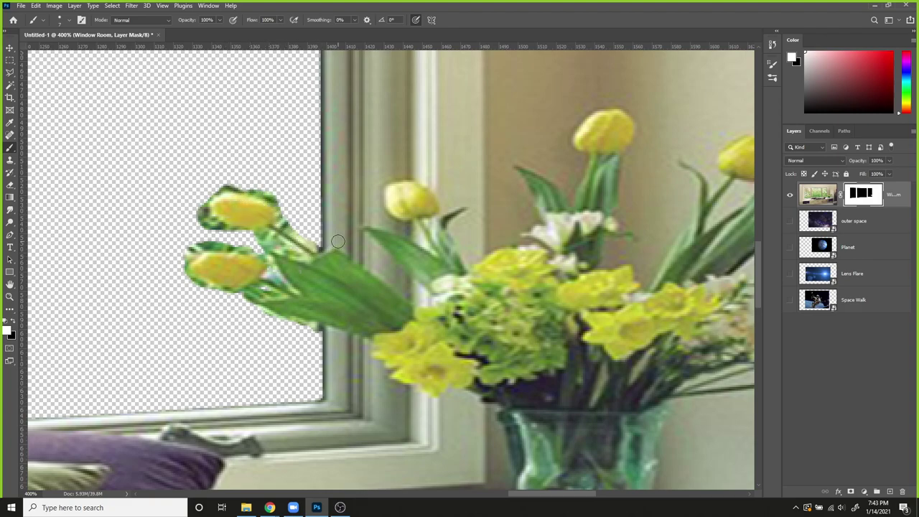
# Step: Paint black to remove green fringe around the top bud, lower stem and lower bud edges
pyautogui.press('x')
pyautogui.moveTo(198, 198)
pyautogui.mouseDown()
pyautogui.moveTo(200, 222)
pyautogui.moveTo(232, 235)
pyautogui.moveTo(204, 214)
pyautogui.moveTo(214, 186)
pyautogui.moveTo(270, 193)
pyautogui.moveTo(285, 221)
pyautogui.moveTo(315, 242)
pyautogui.moveTo(293, 251)
pyautogui.mouseUp()
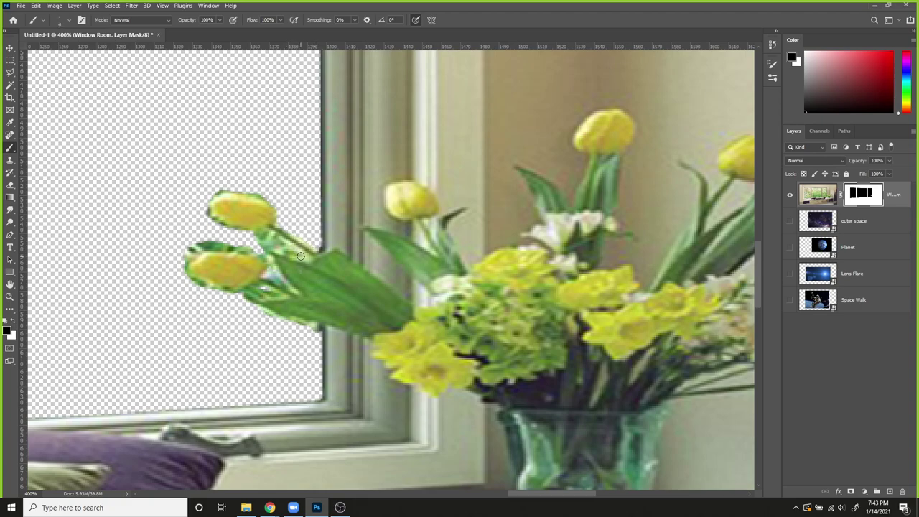
pyautogui.moveTo(303, 252)
pyautogui.mouseDown()
pyautogui.moveTo(269, 235)
pyautogui.moveTo(260, 239)
pyautogui.moveTo(289, 250)
pyautogui.moveTo(256, 240)
pyautogui.mouseUp()
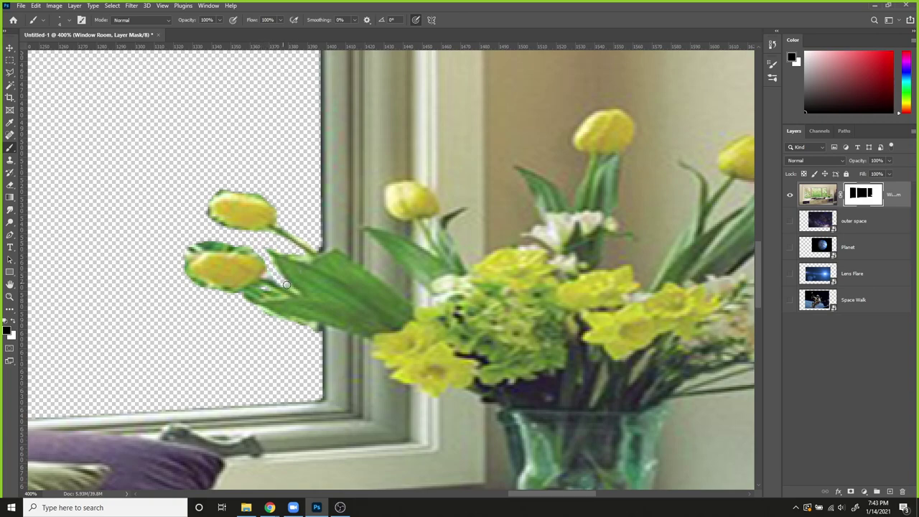
pyautogui.moveTo(253, 250)
pyautogui.mouseDown()
pyautogui.moveTo(206, 252)
pyautogui.moveTo(250, 244)
pyautogui.moveTo(192, 248)
pyautogui.mouseUp()
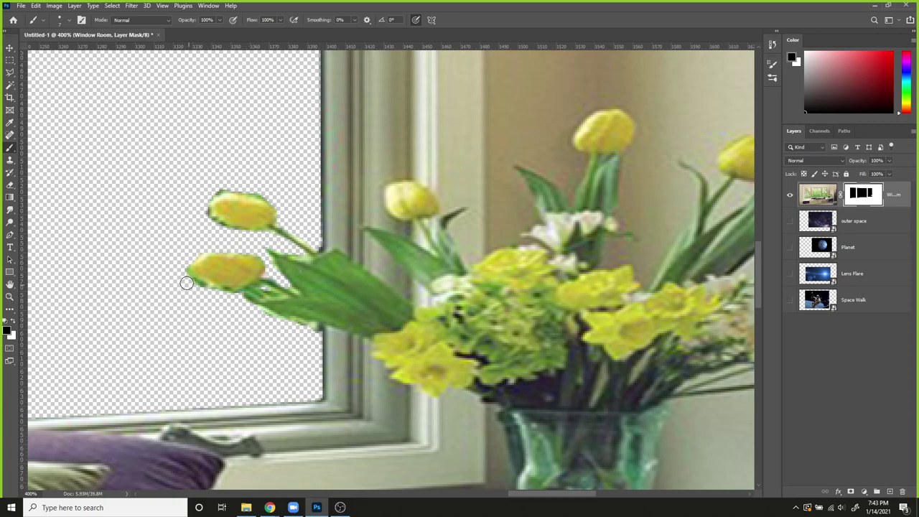
pyautogui.moveTo(186, 283)
pyautogui.mouseDown()
pyautogui.moveTo(227, 301)
pyautogui.moveTo(270, 291)
pyautogui.moveTo(244, 298)
pyautogui.moveTo(264, 326)
pyautogui.moveTo(251, 307)
pyautogui.moveTo(313, 341)
pyautogui.mouseUp()
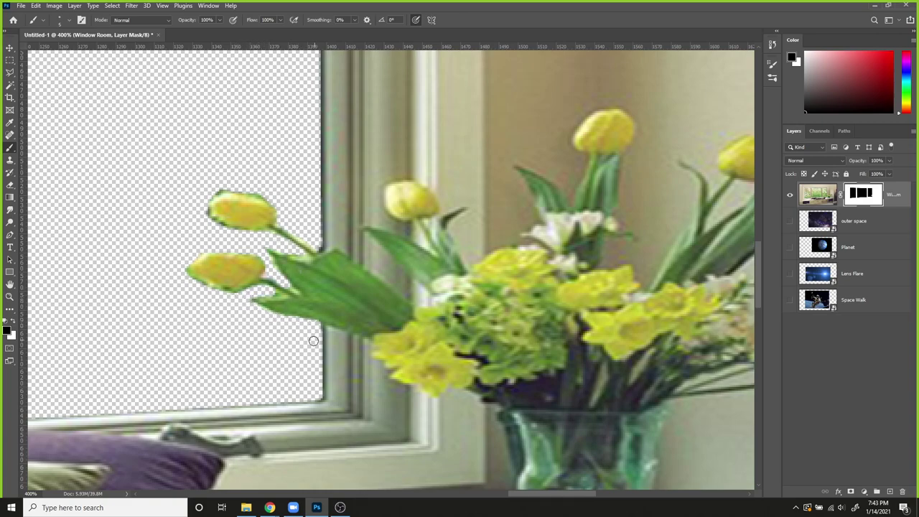
pyautogui.scroll(-6, 301, 330)
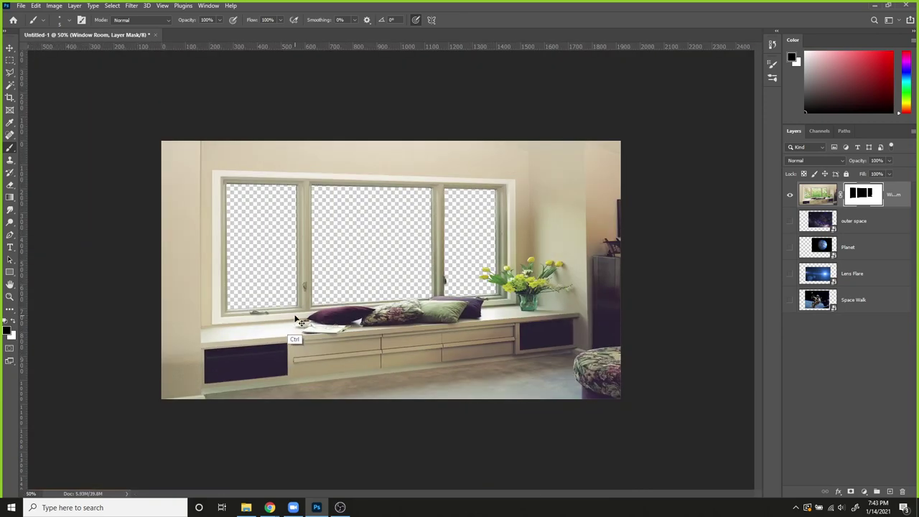
pyautogui.scroll(6, 280, 305)
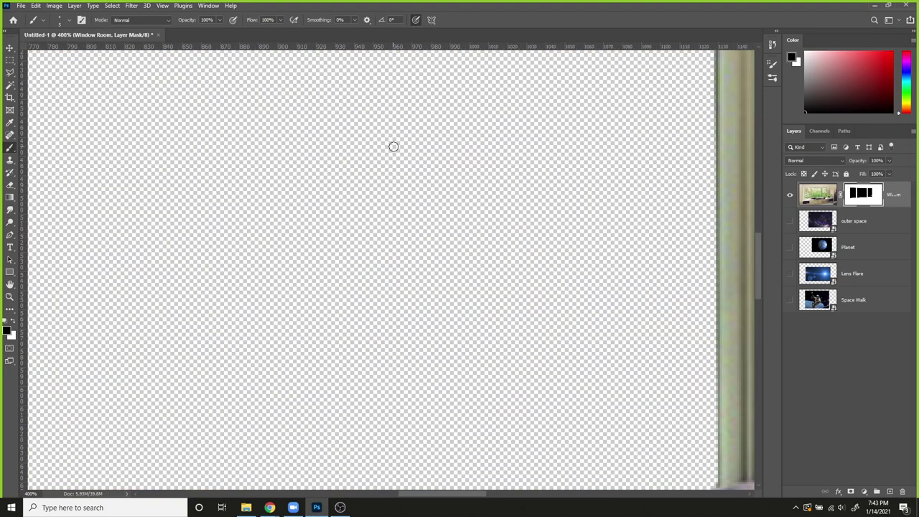
pyautogui.moveTo(299, 241); pyautogui.dragTo(161, 174)
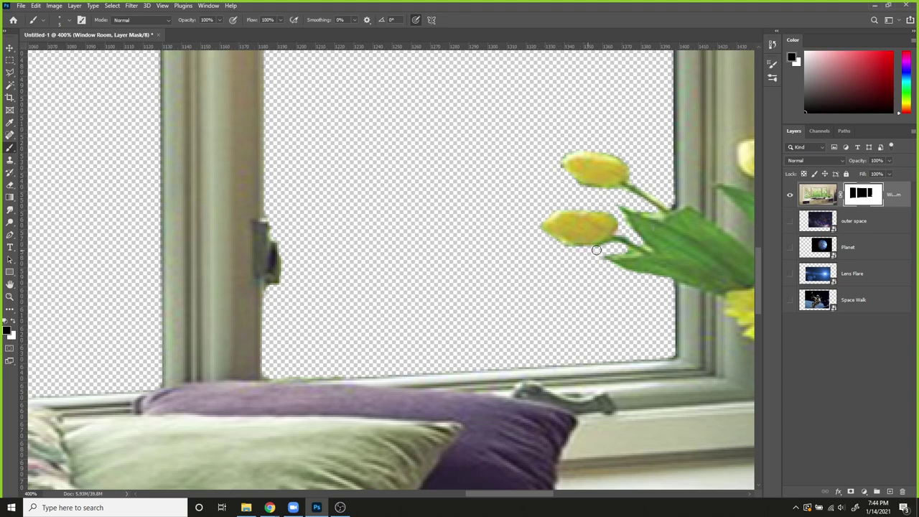
pyautogui.scroll(-5, 598, 240)
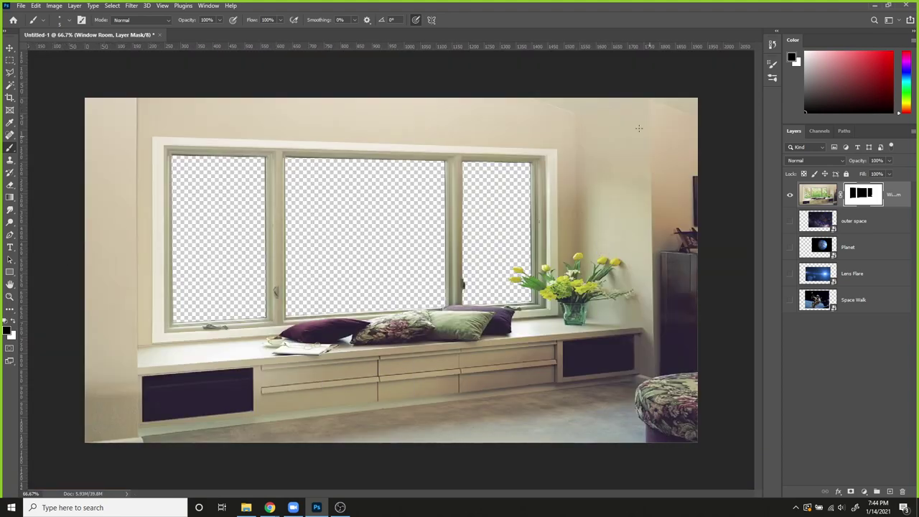
# Step: Turn on the outer space layer's visibility and drag it below all other layers
pyautogui.click(790, 221)
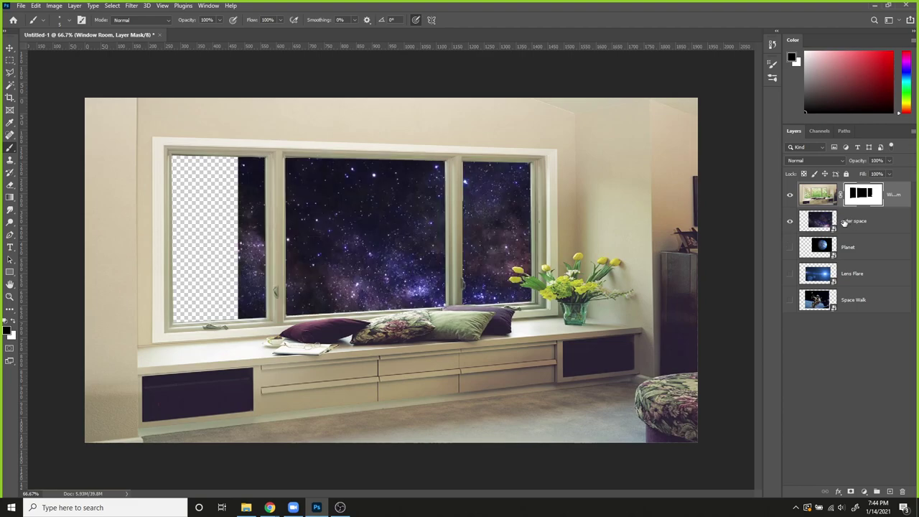
pyautogui.click(865, 222)
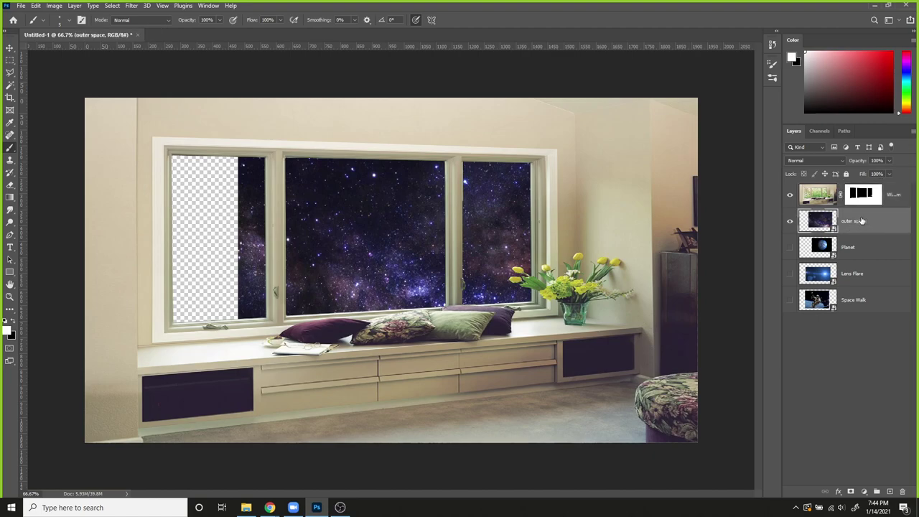
pyautogui.moveTo(864, 223); pyautogui.dragTo(837, 304)
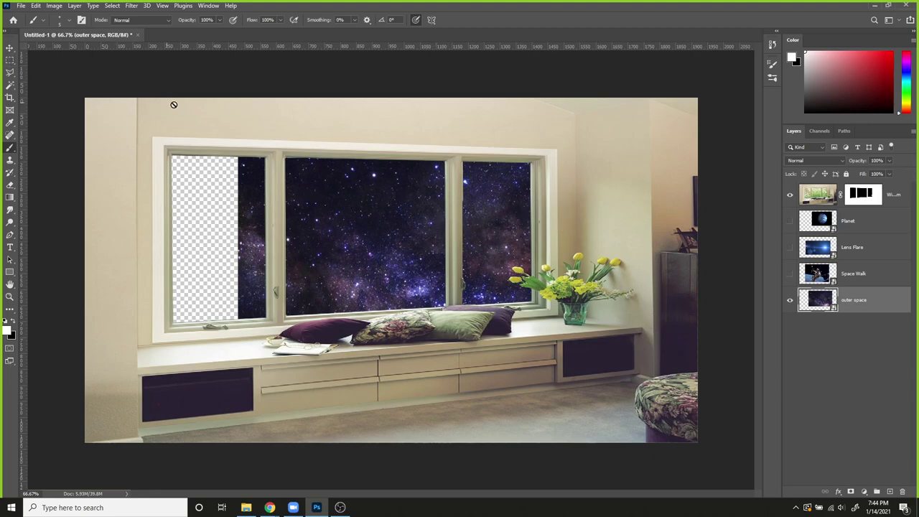
# Step: Slide the outer space layer left with the Move tool so stars fill the left pane
pyautogui.click(10, 51)
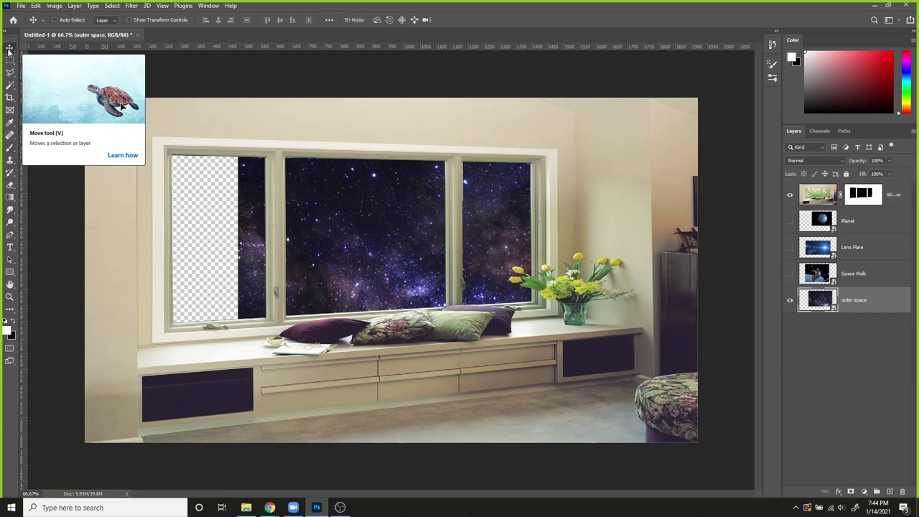
pyautogui.moveTo(374, 197); pyautogui.dragTo(297, 201)
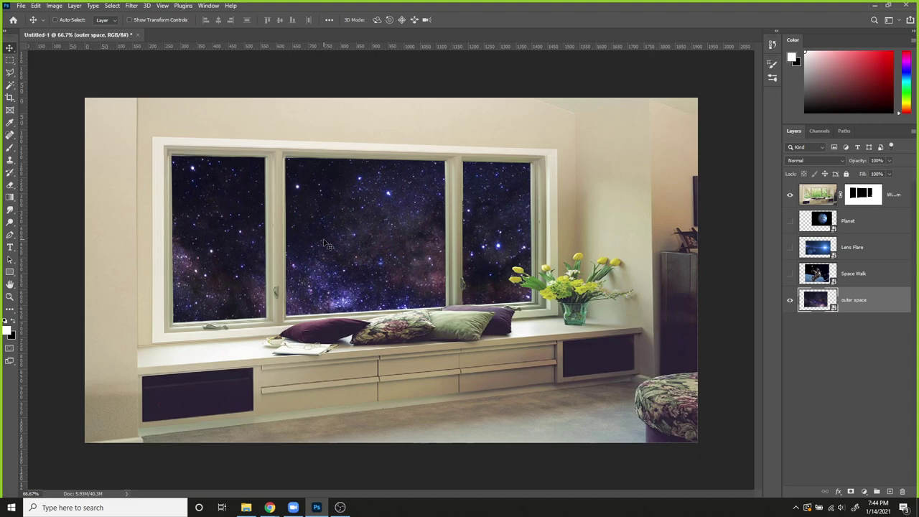
# Step: Scale the outer space layer up to about 127% with Free Transform and commit it
pyautogui.hotkey('ctrl', 't')
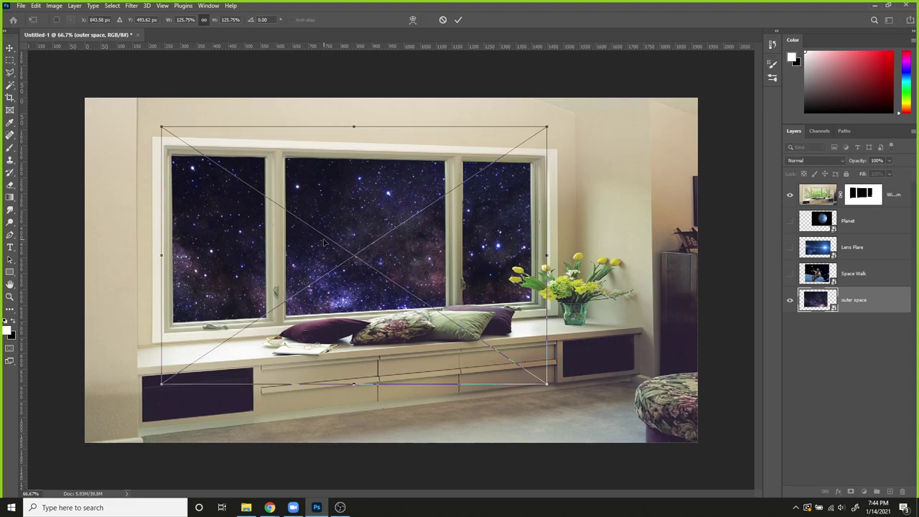
pyautogui.moveTo(164, 129)
pyautogui.mouseDown()
pyautogui.moveTo(141, 114)
pyautogui.moveTo(158, 125)
pyautogui.mouseUp()
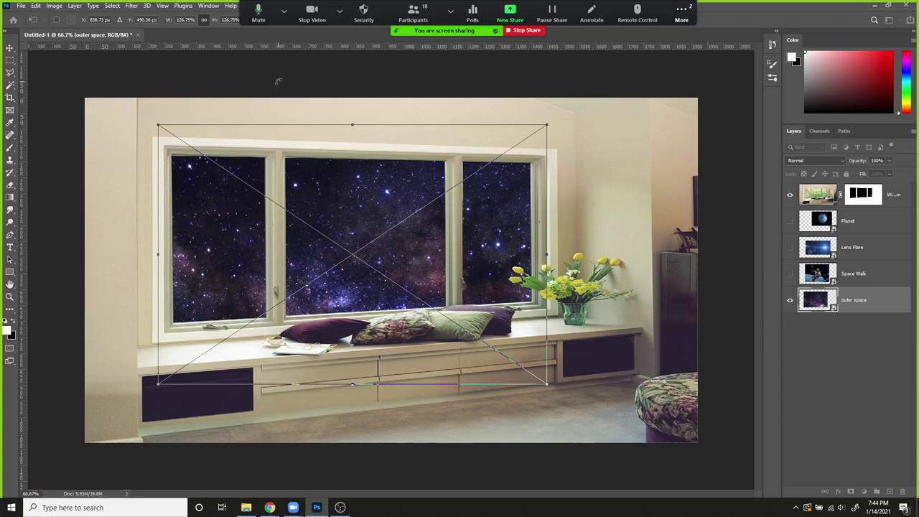
pyautogui.press('Return')
pyautogui.press('ctrl')
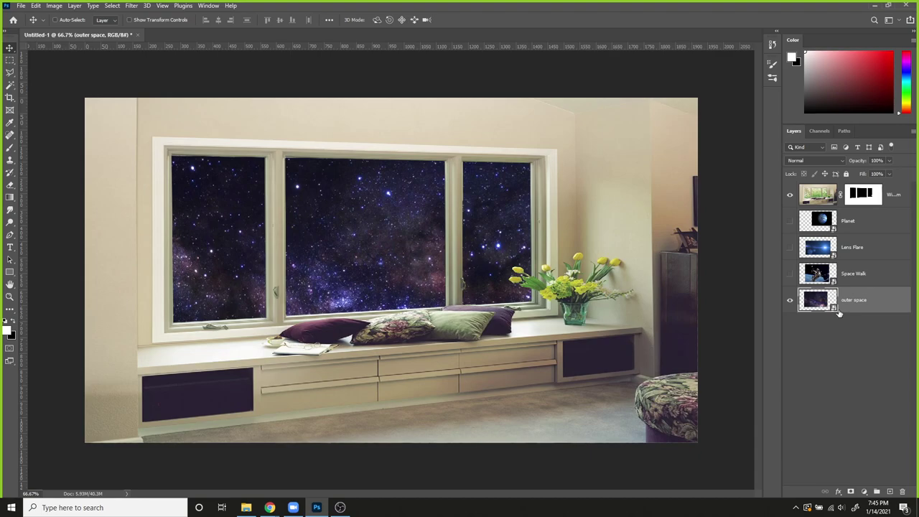
# Step: Make Space Walk visible and place it directly below the Window Room layer
pyautogui.click(790, 274)
pyautogui.moveTo(846, 274); pyautogui.dragTo(844, 218)
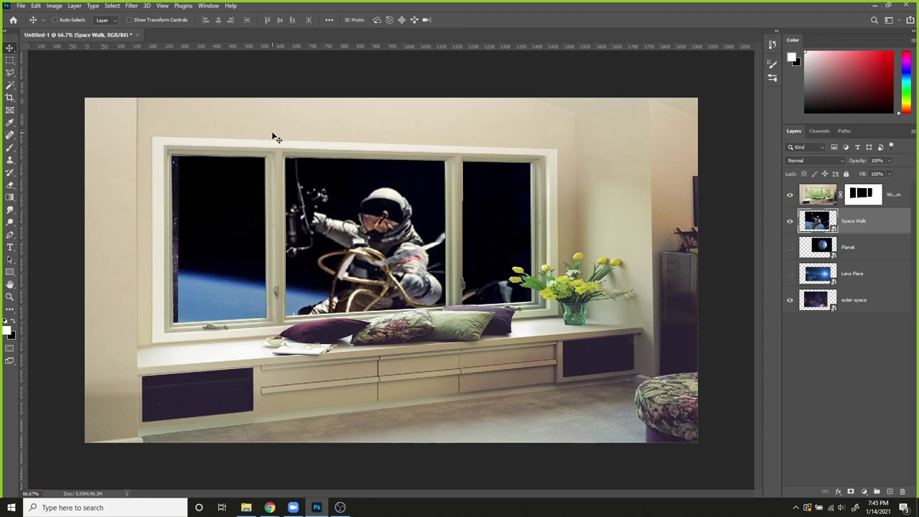
# Step: Shrink the Space Walk photo in Free Transform and roughly place it inside the window
pyautogui.hotkey('ctrl', 't')
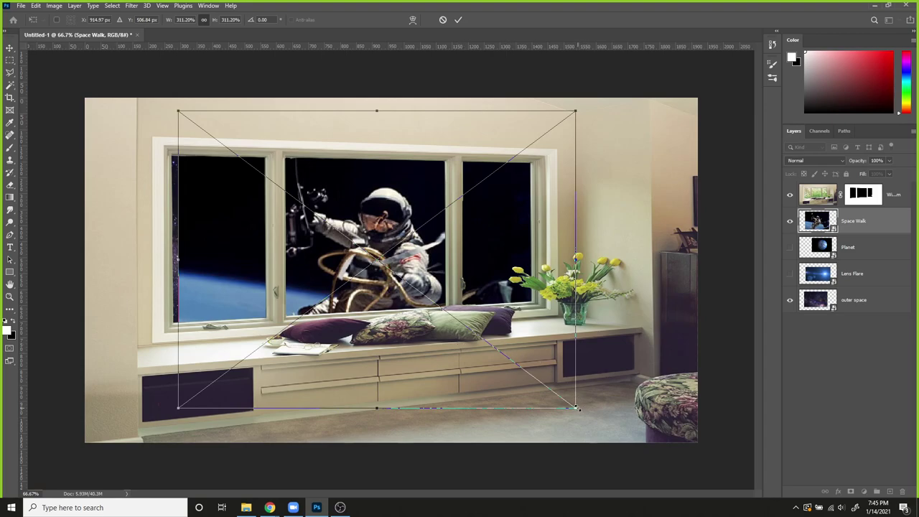
pyautogui.moveTo(577, 406); pyautogui.dragTo(419, 292)
pyautogui.moveTo(334, 223); pyautogui.dragTo(383, 201)
pyautogui.moveTo(514, 89); pyautogui.dragTo(454, 134)
pyautogui.moveTo(403, 191); pyautogui.dragTo(441, 170)
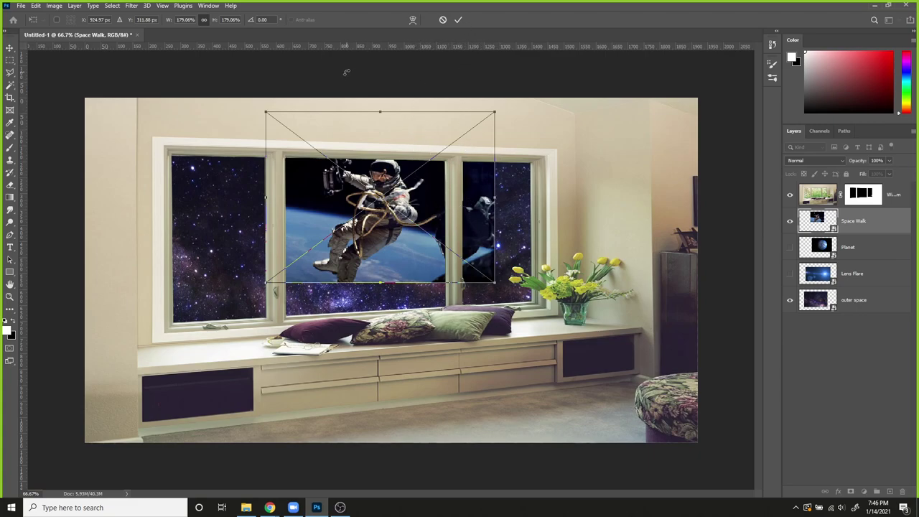
# Step: Lower and nudge the astronaut until it sits in the middle window pane
pyautogui.moveTo(385, 149); pyautogui.dragTo(384, 190)
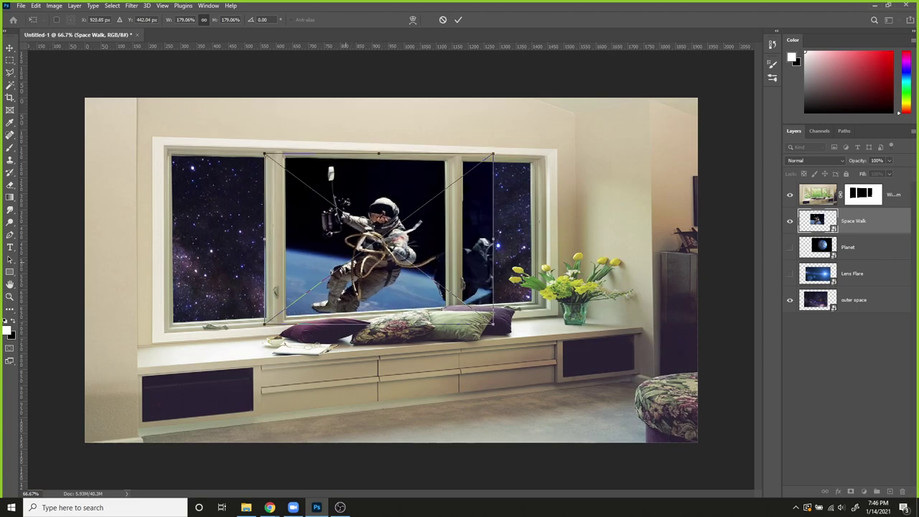
pyautogui.moveTo(378, 192)
pyautogui.mouseDown()
pyautogui.moveTo(402, 158)
pyautogui.moveTo(404, 215)
pyautogui.moveTo(392, 169)
pyautogui.moveTo(386, 181)
pyautogui.mouseUp()
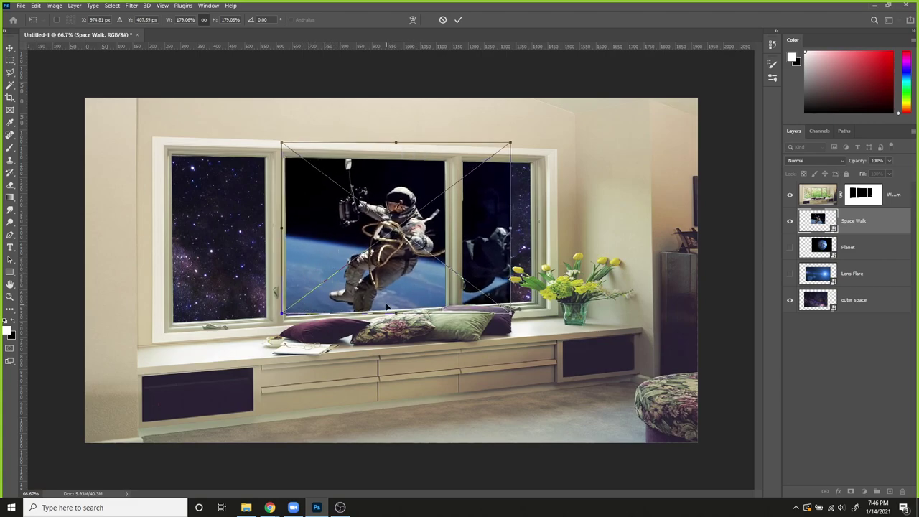
pyautogui.moveTo(406, 173); pyautogui.dragTo(361, 166)
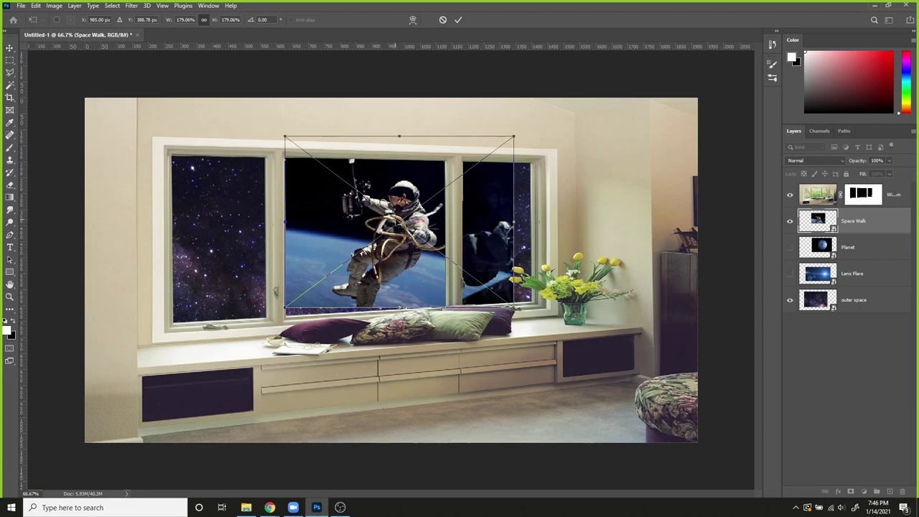
pyautogui.moveTo(498, 204); pyautogui.dragTo(475, 212)
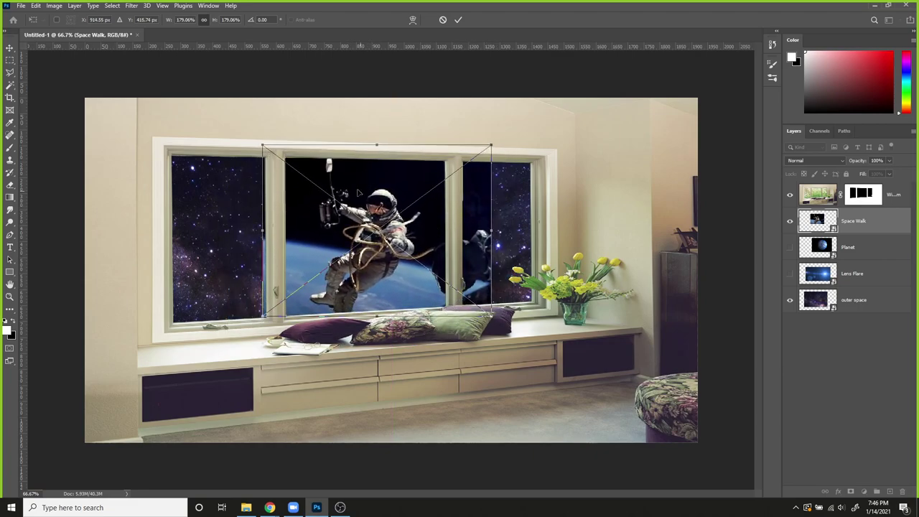
# Step: Shrink Space Walk slightly to about 171%, fine-tune its position, and commit the transform
pyautogui.rightClick(262, 146)
pyautogui.press('Escape')
pyautogui.moveTo(261, 144); pyautogui.dragTo(272, 153)
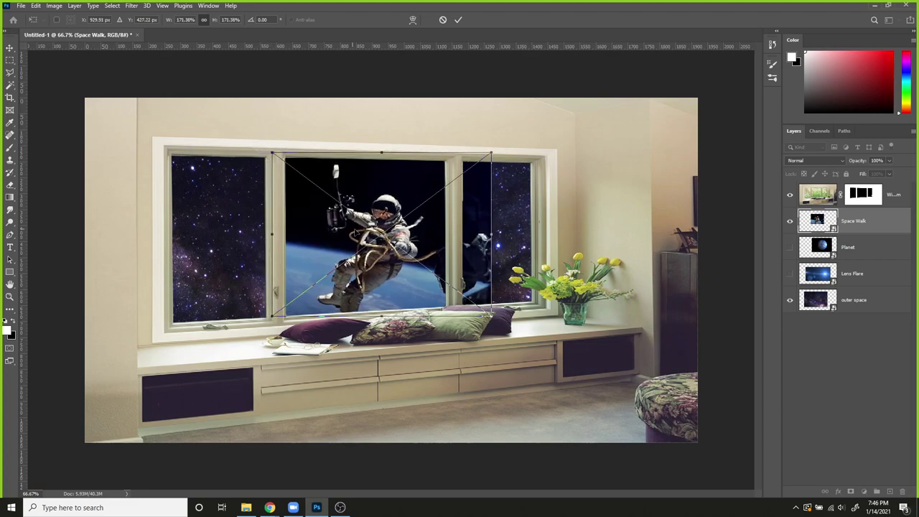
pyautogui.moveTo(382, 223)
pyautogui.mouseDown()
pyautogui.moveTo(380, 201)
pyautogui.moveTo(379, 224)
pyautogui.mouseUp()
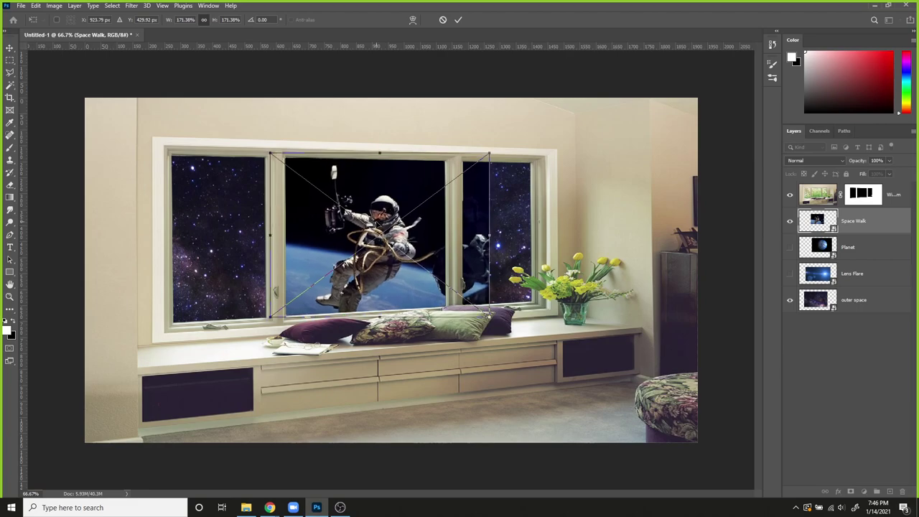
pyautogui.press('Return')
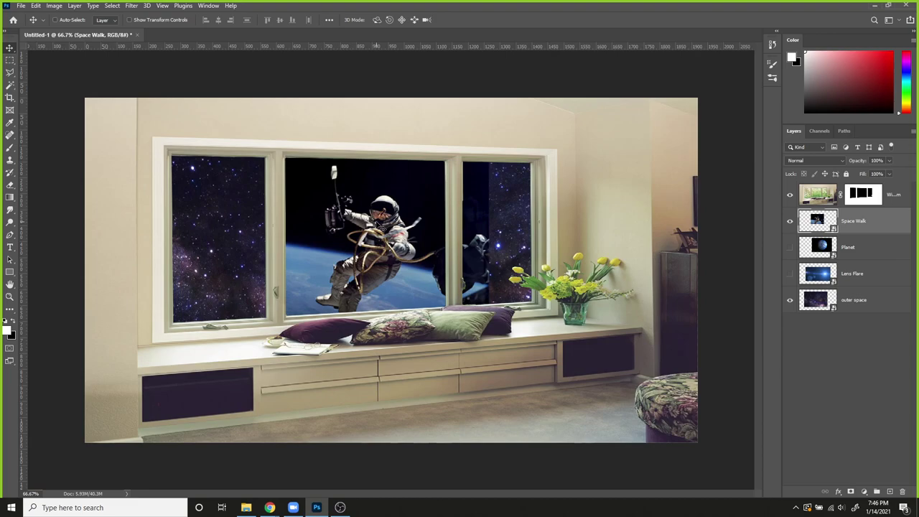
# Step: Hide the Window Room and outer space layers, leaving Space Walk alone on transparency
pyautogui.click(790, 195)
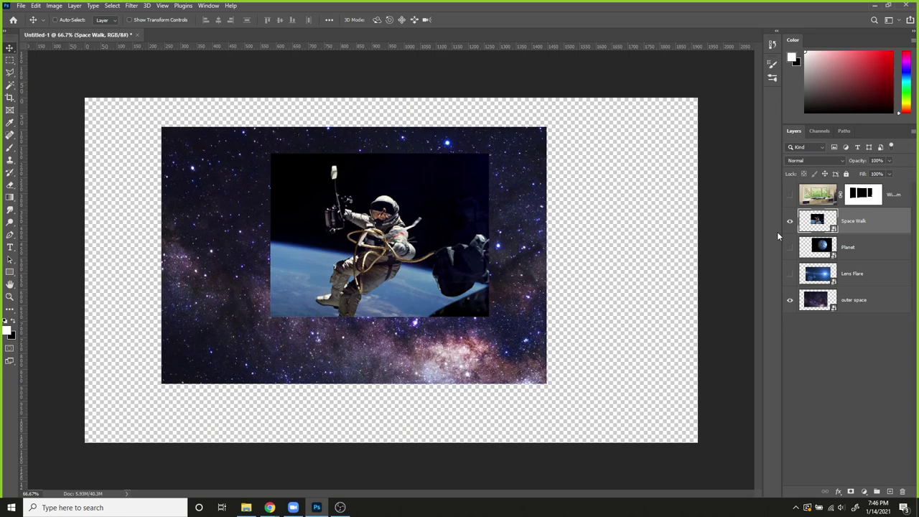
pyautogui.click(788, 301)
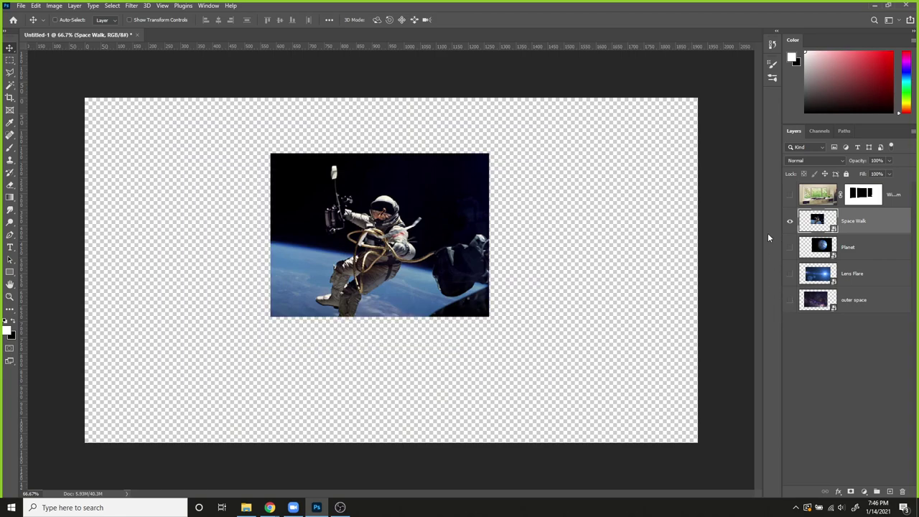
pyautogui.click(791, 196)
pyautogui.click(791, 196)
# Step: Add a Layer > Layer Mask > Reveal All mask to the Space Walk layer
pyautogui.click(76, 8)
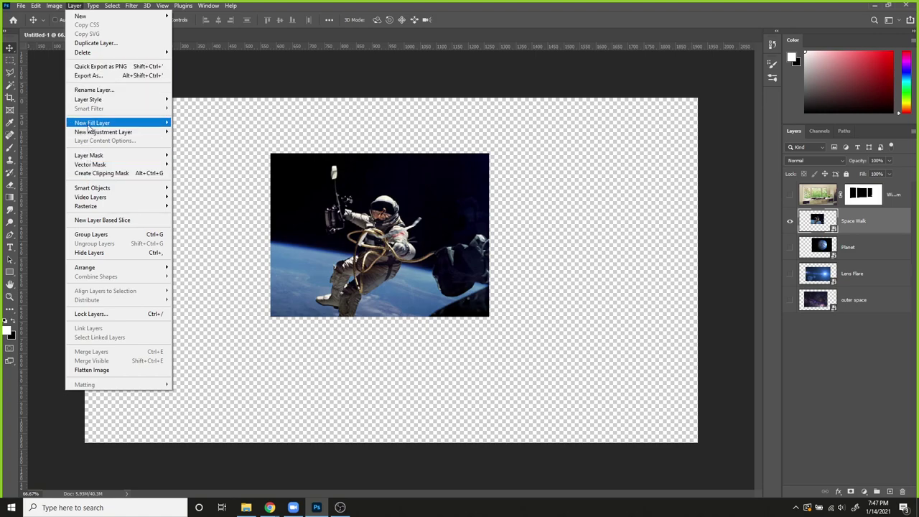
pyautogui.moveTo(87, 157)
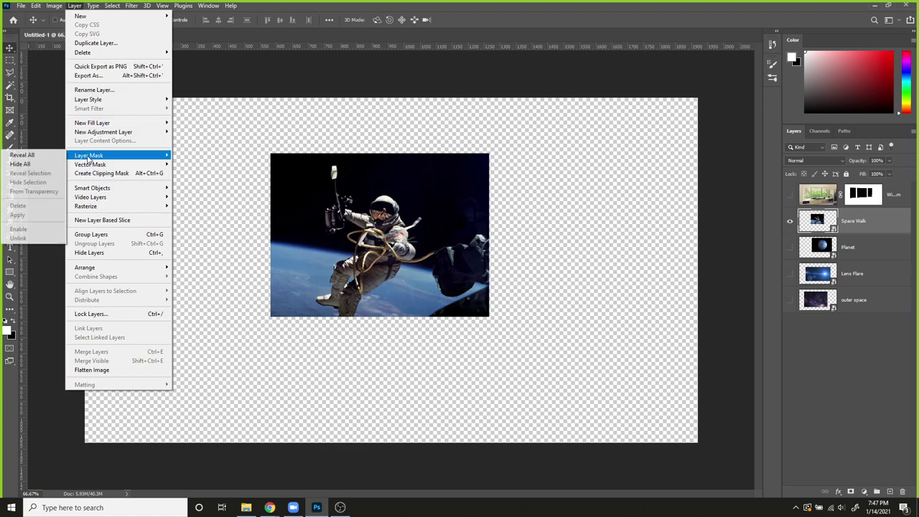
pyautogui.click(26, 157)
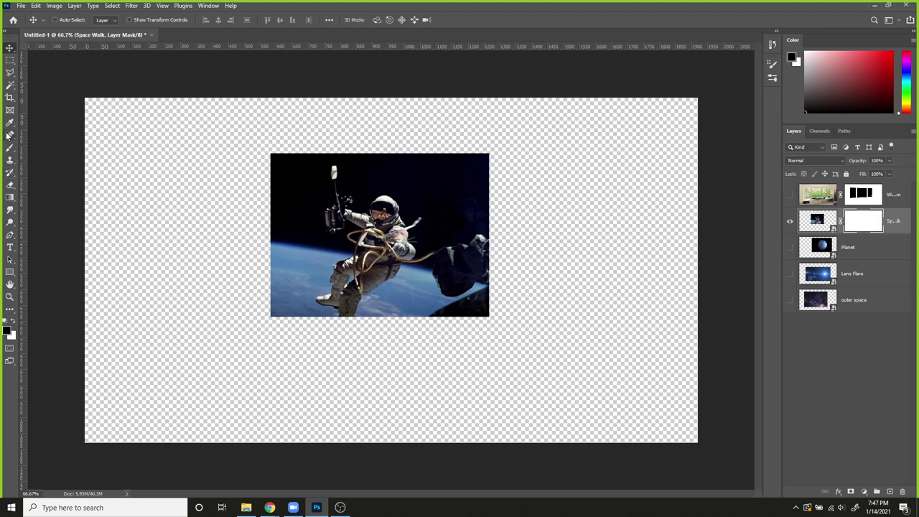
# Step: Box the astronaut with the Object Selection Tool, then discard that first selection
pyautogui.click(10, 86)
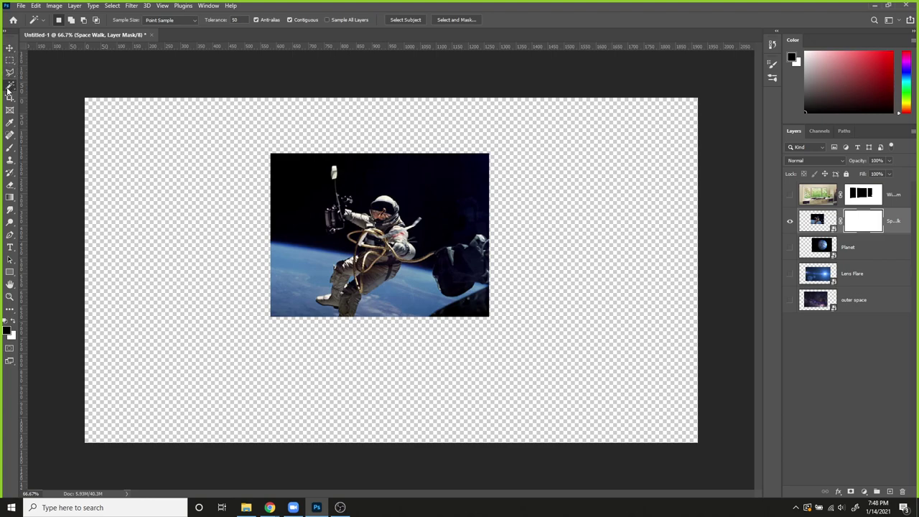
pyautogui.rightClick(12, 87)
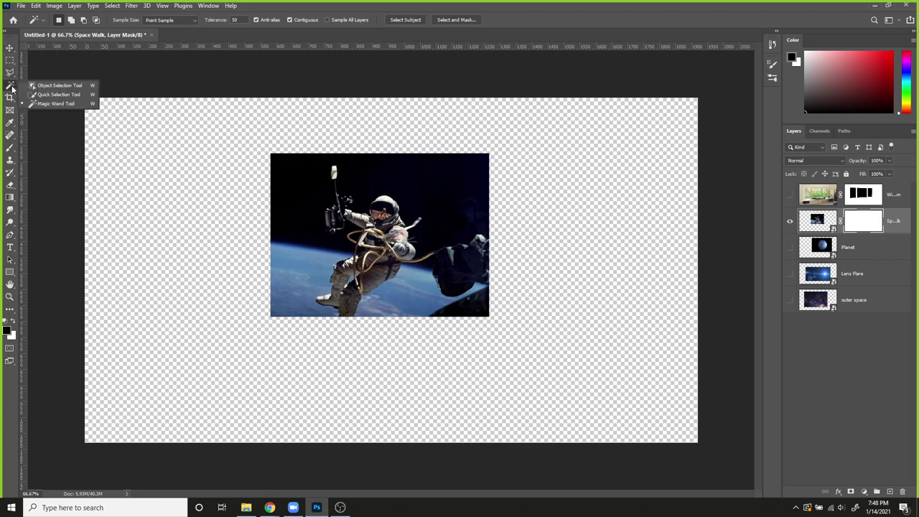
pyautogui.click(53, 88)
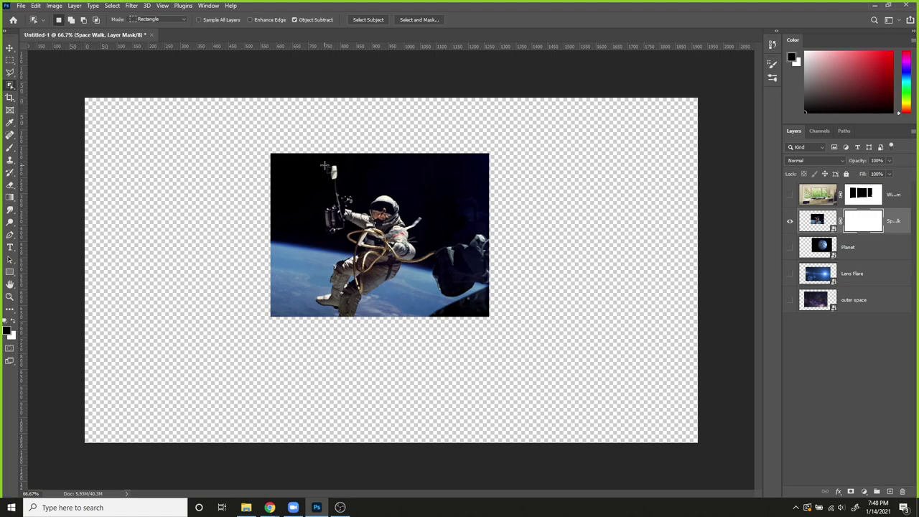
pyautogui.moveTo(315, 169); pyautogui.dragTo(428, 320)
pyautogui.hotkey('ctrl', 'd')
# Step: Redraw and adjust the Object Selection box to select the whole astronaut and tether
pyautogui.rightClick(9, 88)
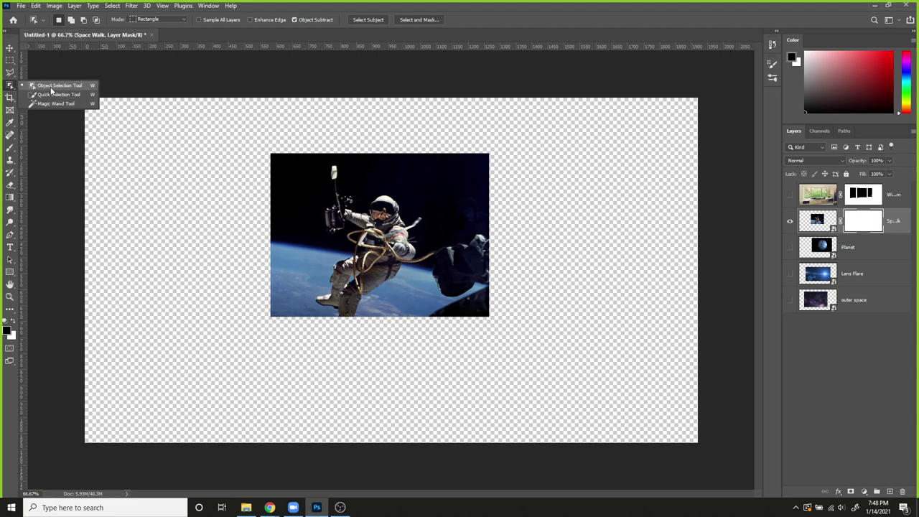
pyautogui.click(57, 85)
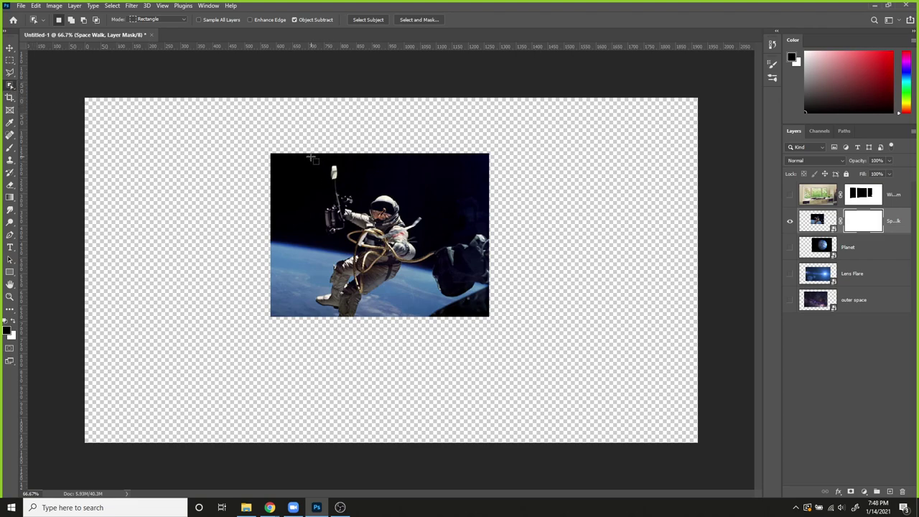
pyautogui.moveTo(313, 157); pyautogui.dragTo(424, 319)
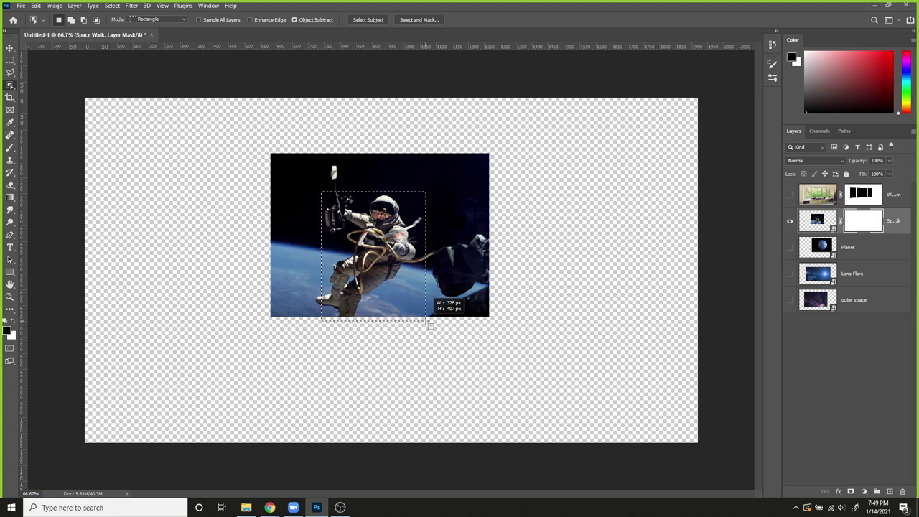
pyautogui.moveTo(428, 316); pyautogui.dragTo(421, 311)
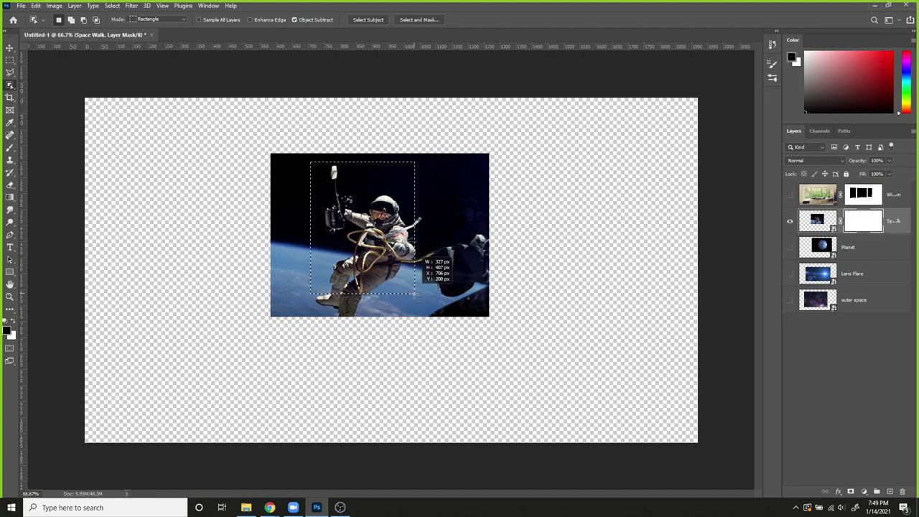
pyautogui.moveTo(419, 309); pyautogui.dragTo(430, 320)
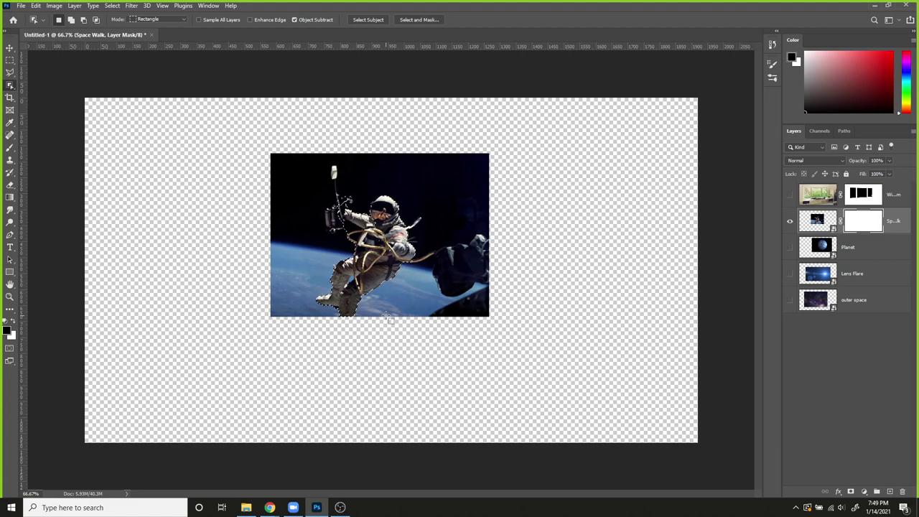
pyautogui.hotkey('ctrl', '+')
pyautogui.hotkey('ctrl', '+')
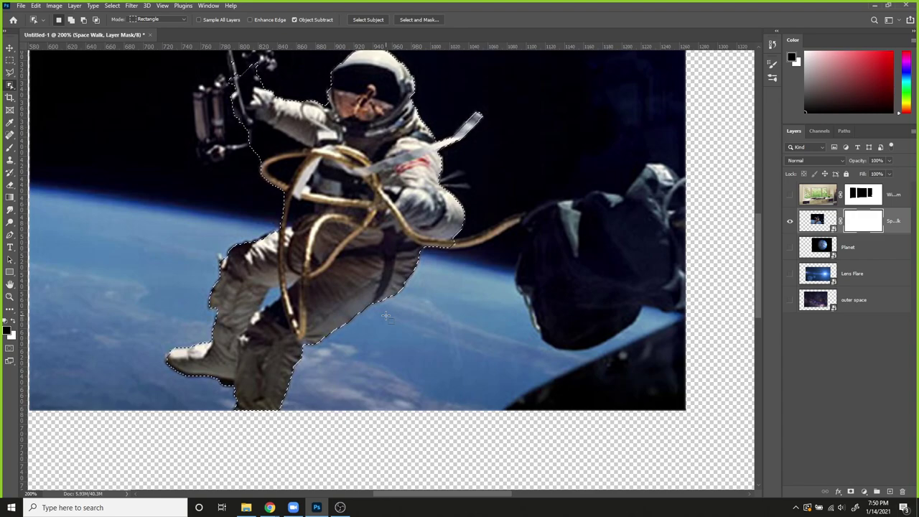
pyautogui.click(111, 7)
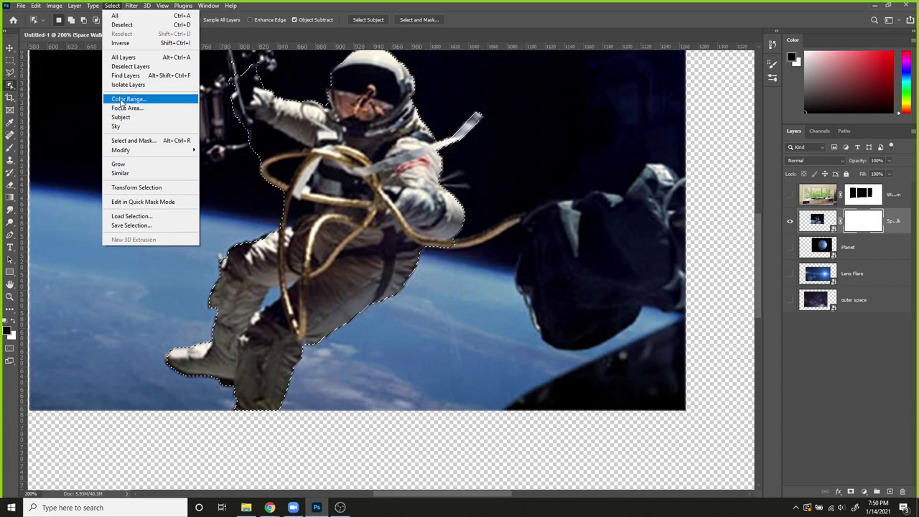
# Step: Invert the selection, fill the mask outside the astronaut with black, and deselect
pyautogui.click(120, 43)
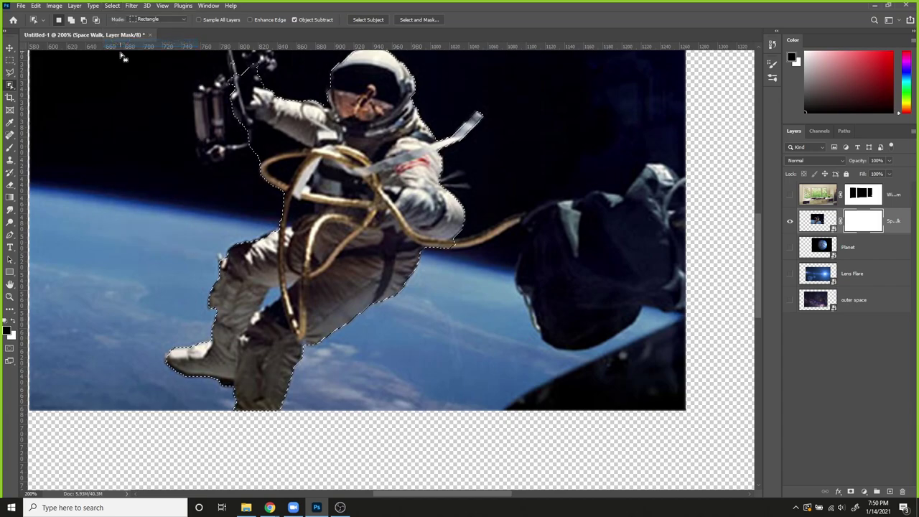
pyautogui.scroll(1, 271, 243)
pyautogui.moveTo(271, 243); pyautogui.dragTo(158, 122)
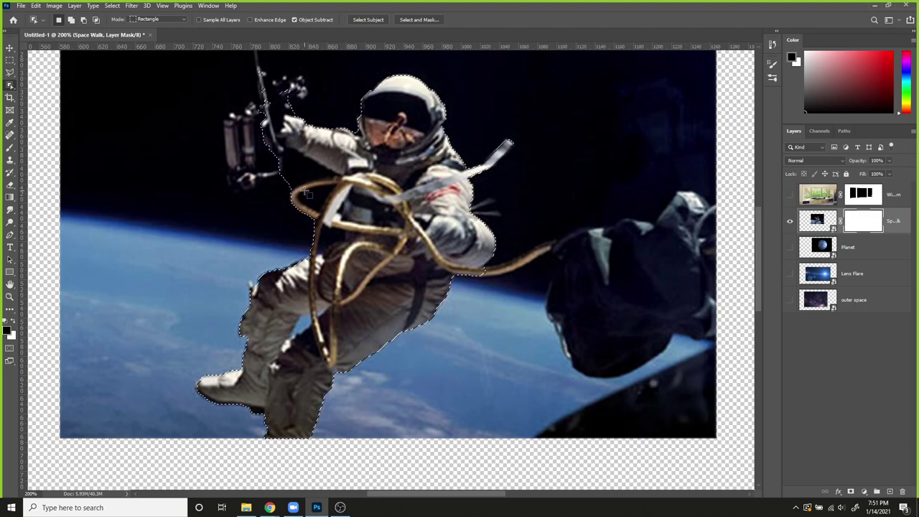
pyautogui.hotkey('shift', 'F5')
pyautogui.press('Return')
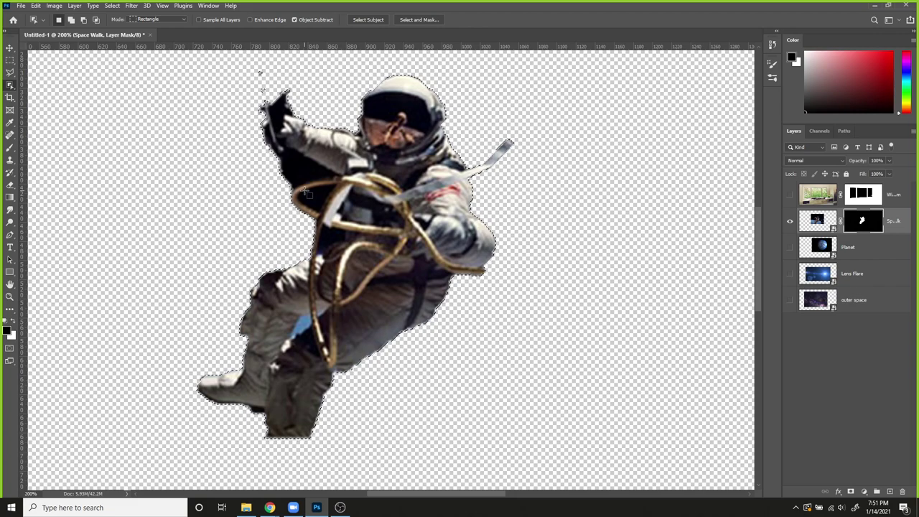
pyautogui.hotkey('ctrl', 'd')
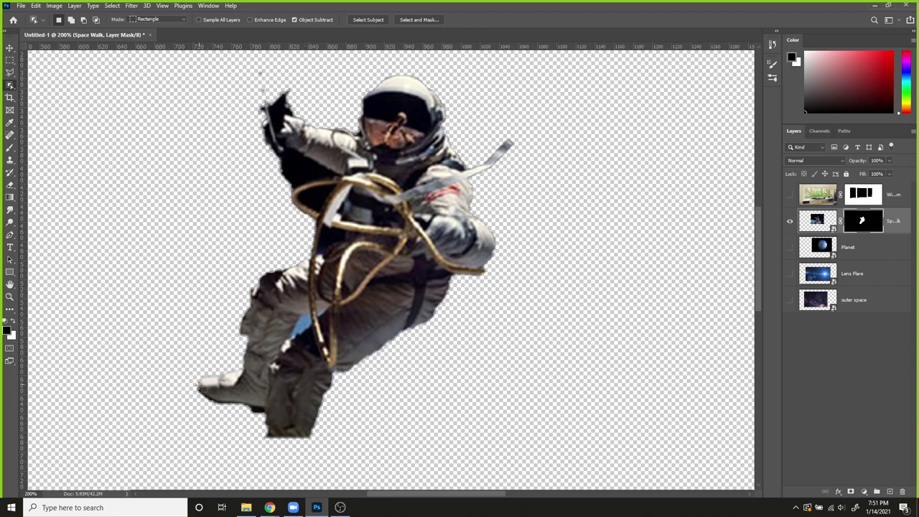
# Step: Load the astronaut selection from the mask, reset the mask to white, and enter Quick Mask mode
pyautogui.keyDown('ctrl'); pyautogui.click(194, 394); pyautogui.keyUp('ctrl')
pyautogui.hotkey('ctrl', 'z')
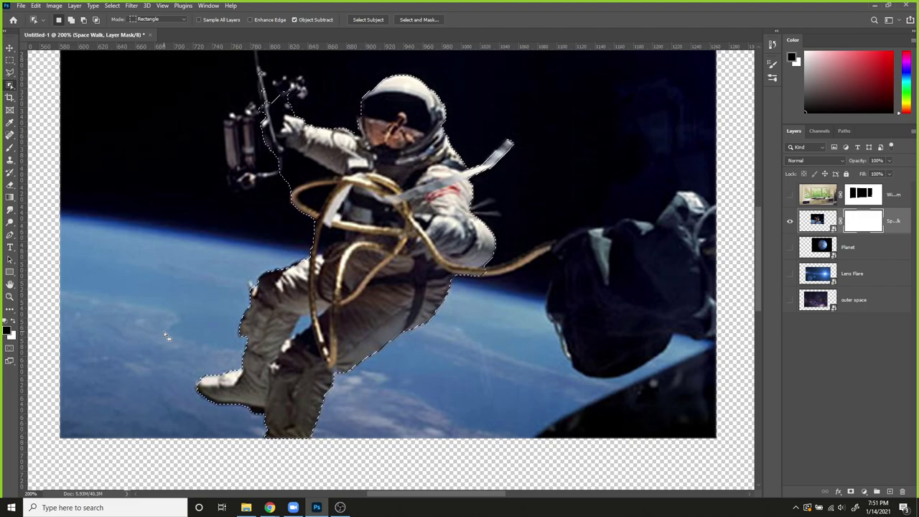
pyautogui.press('q')
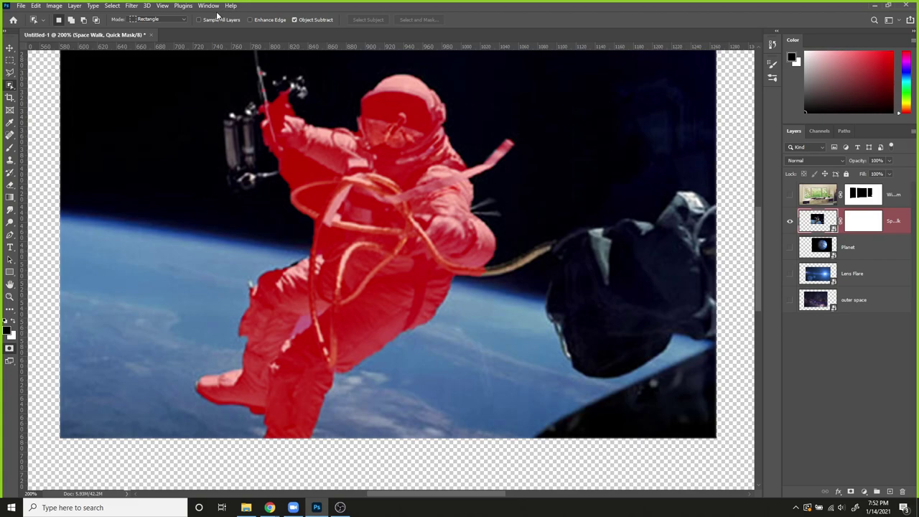
# Step: Paint a large quick-mask stroke to the left of the astronaut's torso
pyautogui.press('b')
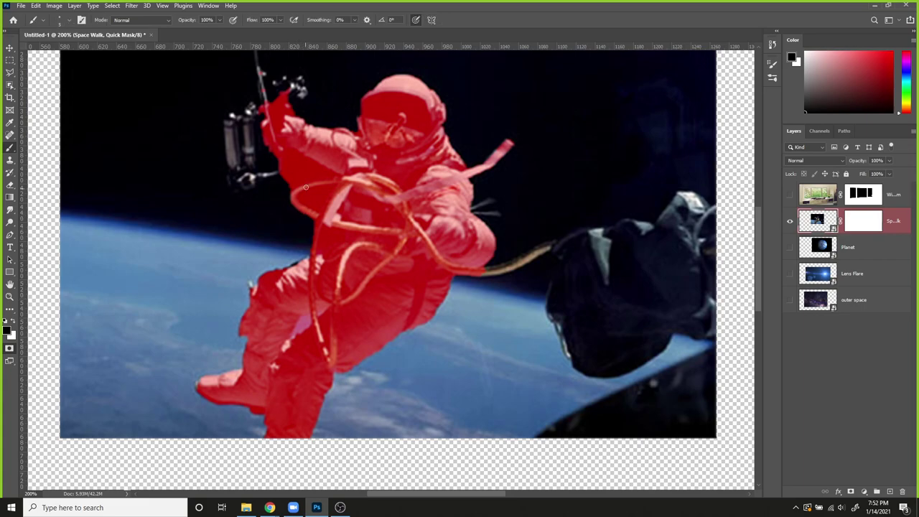
pyautogui.press(']')
pyautogui.press(']')
pyautogui.press(']')
pyautogui.press(']')
pyautogui.moveTo(306, 201); pyautogui.dragTo(230, 228)
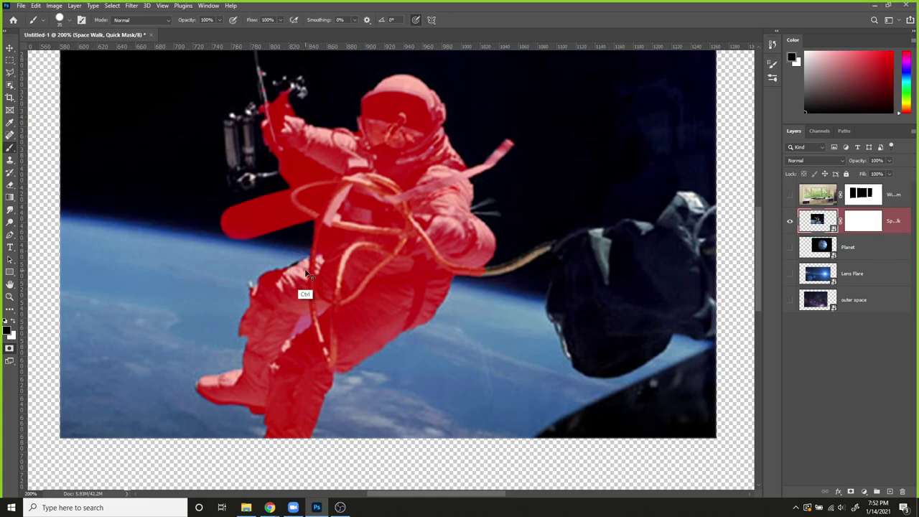
pyautogui.hotkey('ctrl', 'z')
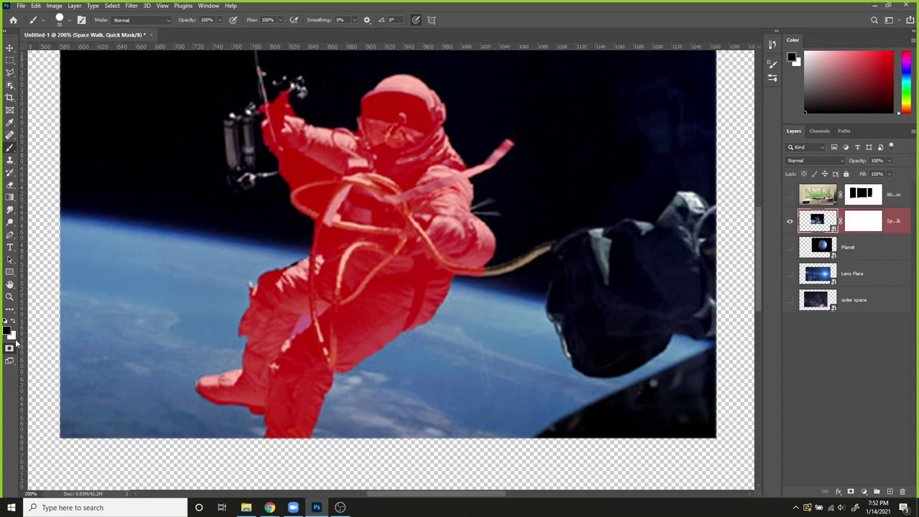
pyautogui.moveTo(316, 203)
pyautogui.mouseDown()
pyautogui.moveTo(183, 220)
pyautogui.moveTo(294, 244)
pyautogui.mouseUp()
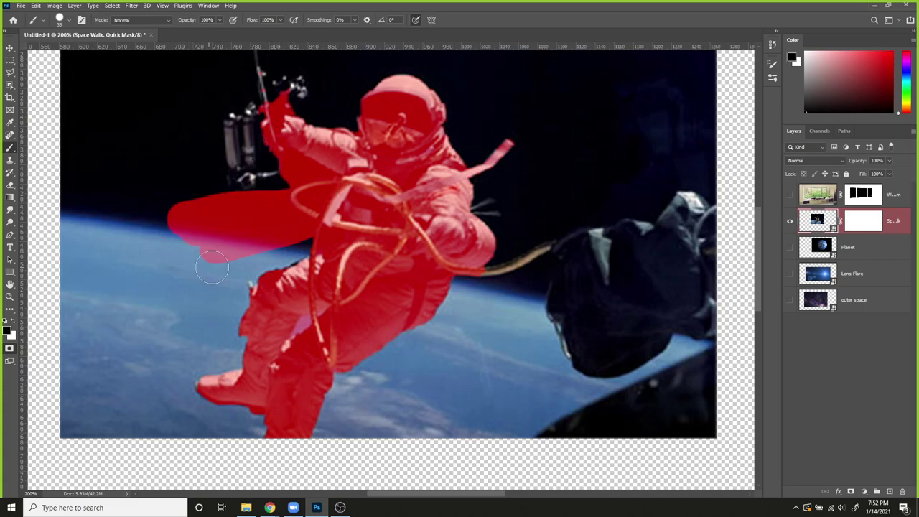
# Step: Preview the mask as a selection, erase a band left of the torso, and undo the stray Earth stroke
pyautogui.press('q')
pyautogui.press('x')
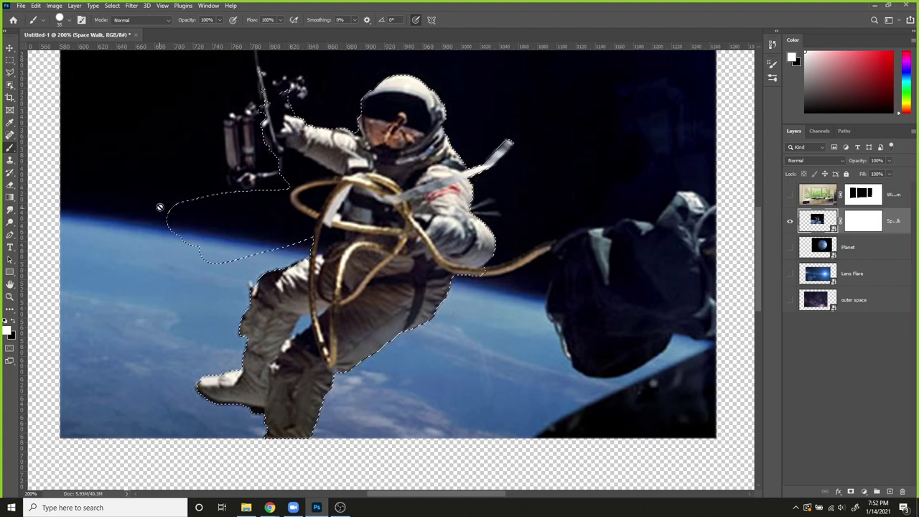
pyautogui.press('x')
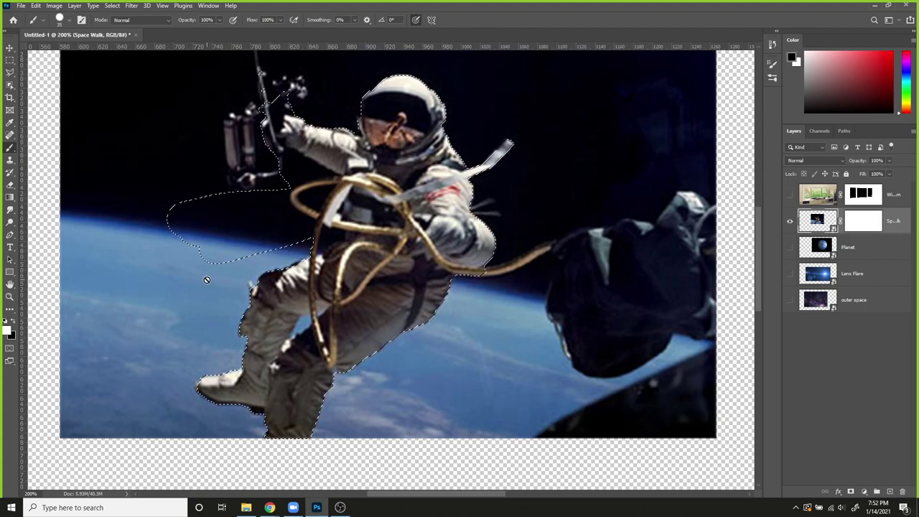
pyautogui.press('q')
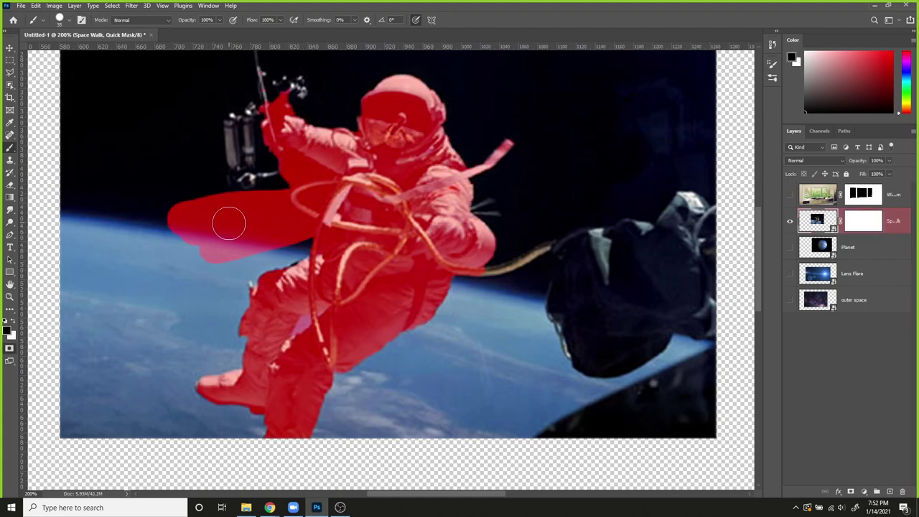
pyautogui.press('x')
pyautogui.moveTo(228, 225)
pyautogui.mouseDown()
pyautogui.moveTo(232, 191)
pyautogui.moveTo(230, 211)
pyautogui.moveTo(226, 194)
pyautogui.moveTo(205, 241)
pyautogui.mouseUp()
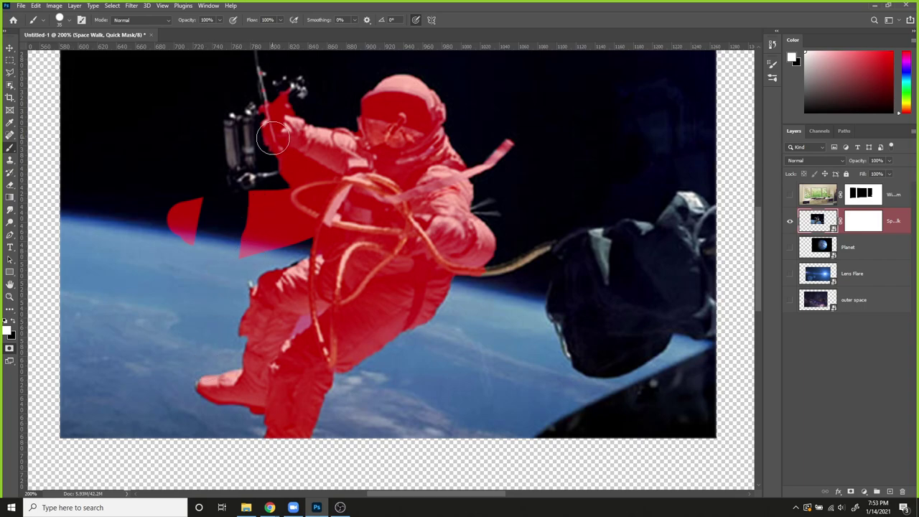
pyautogui.press('q')
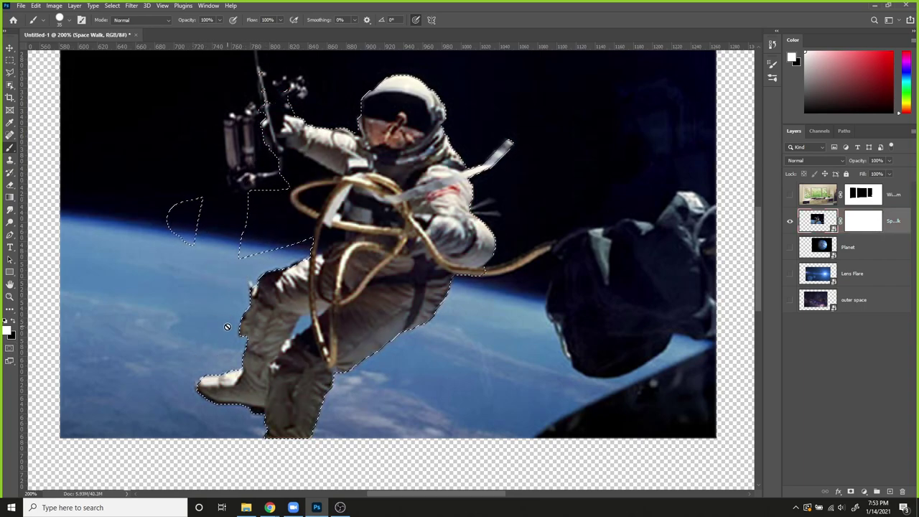
pyautogui.press('q')
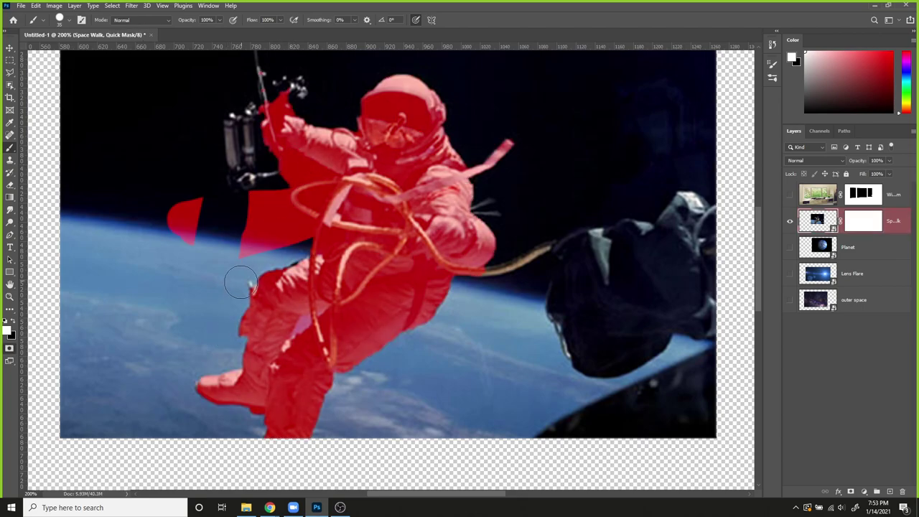
pyautogui.press('q')
pyautogui.press('q')
pyautogui.press('q')
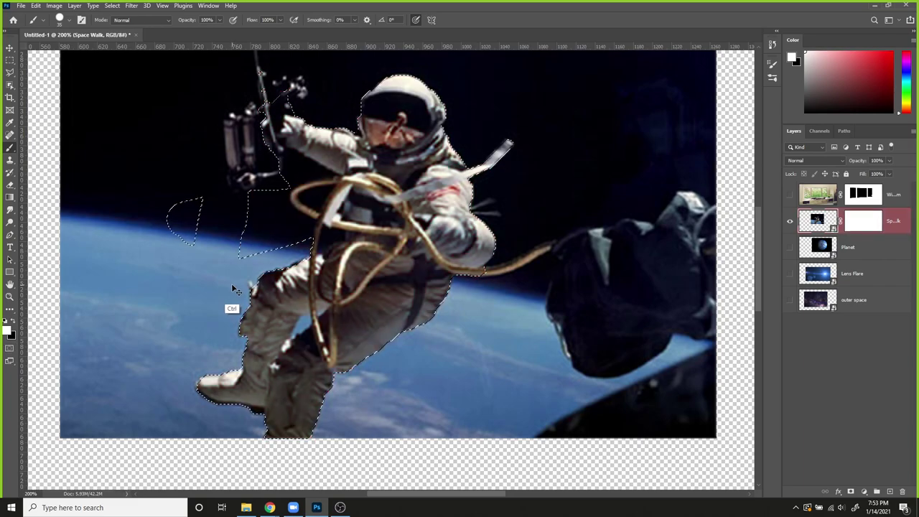
pyautogui.press('q')
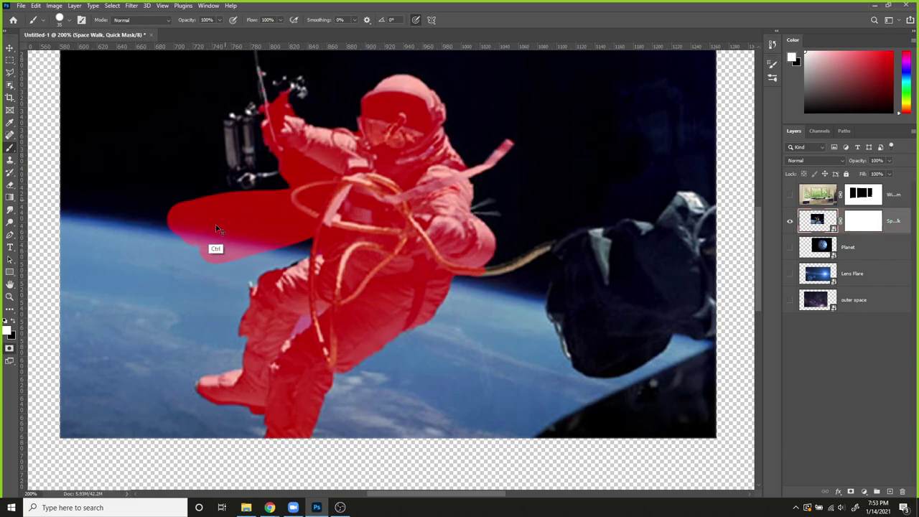
pyautogui.press('q')
pyautogui.press('q')
pyautogui.hotkey('ctrl', 'z')
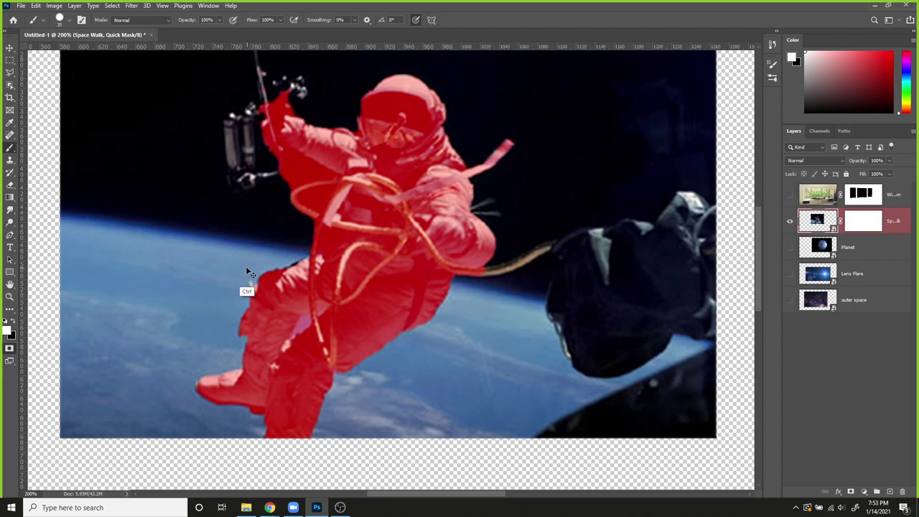
# Step: At 400% zoom with a smaller black brush, paint mask along the arm and around the jetpack
pyautogui.hotkey('ctrl', '+')
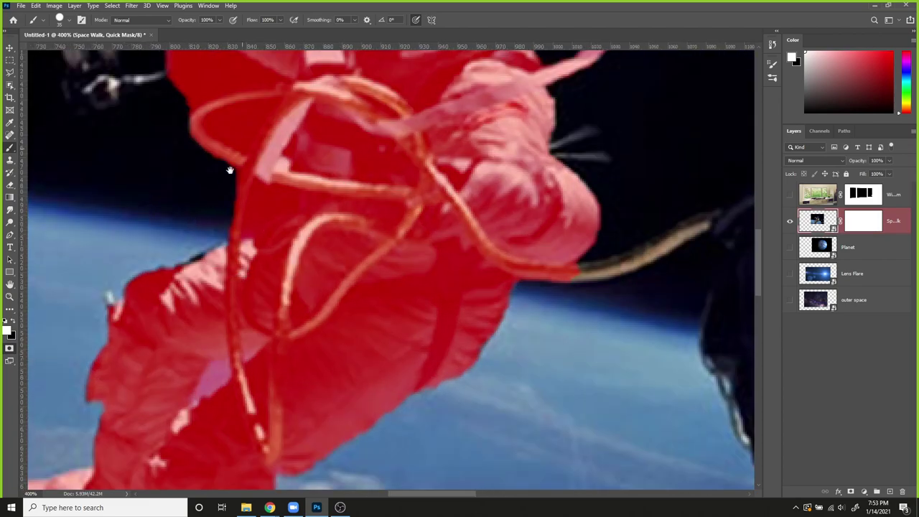
pyautogui.hotkey('ctrl', '+')
pyautogui.press('[')
pyautogui.press('[')
pyautogui.press('[')
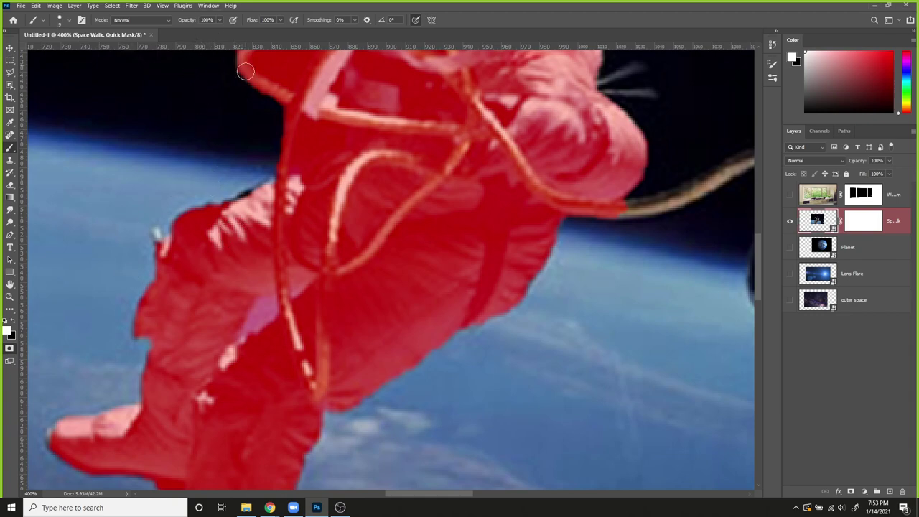
pyautogui.press('x')
pyautogui.click(156, 237)
pyautogui.moveTo(85, 316); pyautogui.dragTo(137, 251)
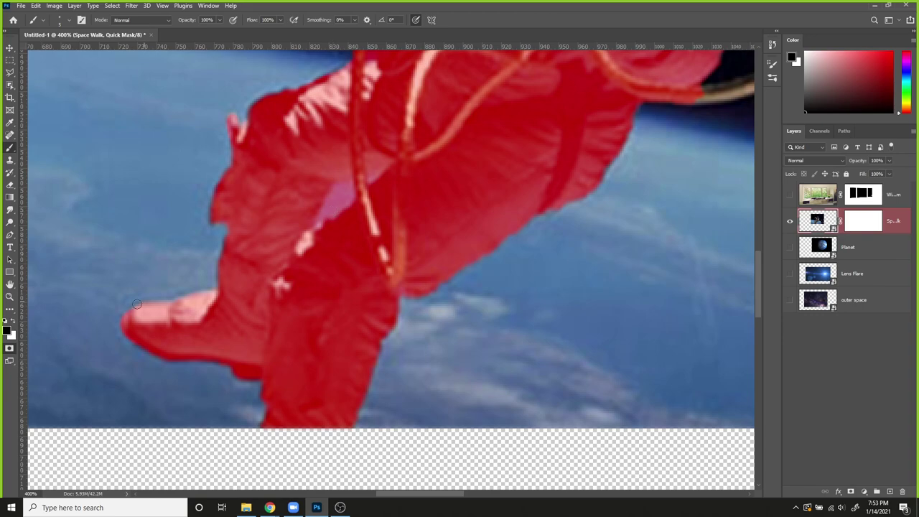
pyautogui.press('x')
pyautogui.press('x')
pyautogui.moveTo(376, 87); pyautogui.dragTo(363, 277)
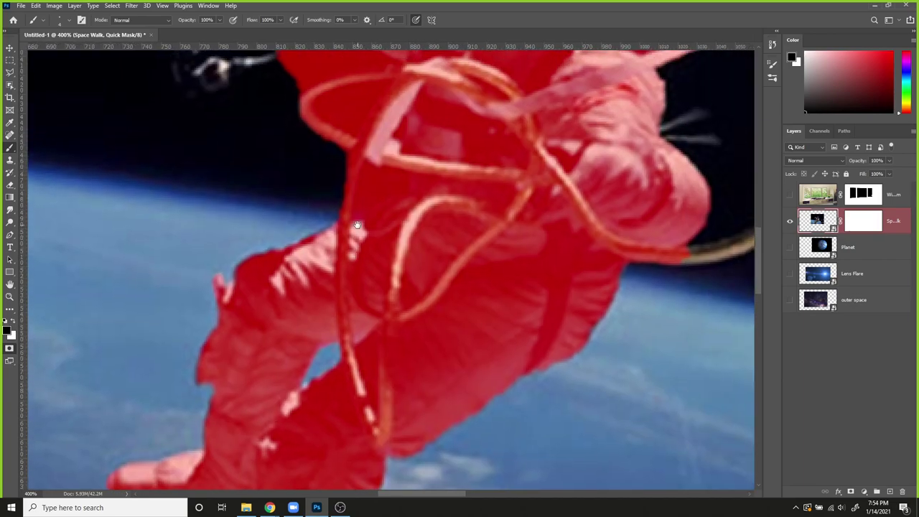
pyautogui.moveTo(359, 173); pyautogui.dragTo(359, 237)
pyautogui.moveTo(320, 140); pyautogui.dragTo(317, 190)
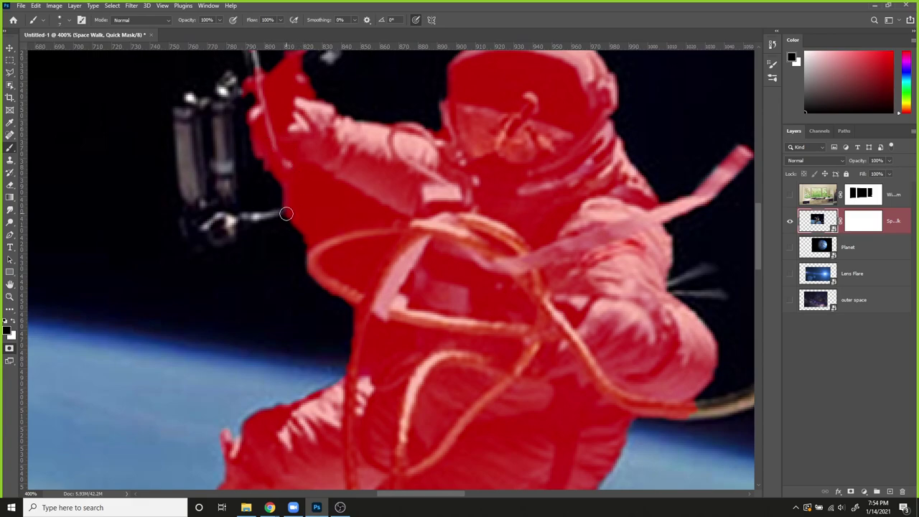
pyautogui.moveTo(288, 212)
pyautogui.mouseDown()
pyautogui.moveTo(237, 221)
pyautogui.moveTo(201, 249)
pyautogui.moveTo(186, 224)
pyautogui.moveTo(179, 106)
pyautogui.moveTo(188, 95)
pyautogui.moveTo(205, 102)
pyautogui.moveTo(228, 71)
pyautogui.moveTo(242, 90)
pyautogui.moveTo(193, 116)
pyautogui.mouseUp()
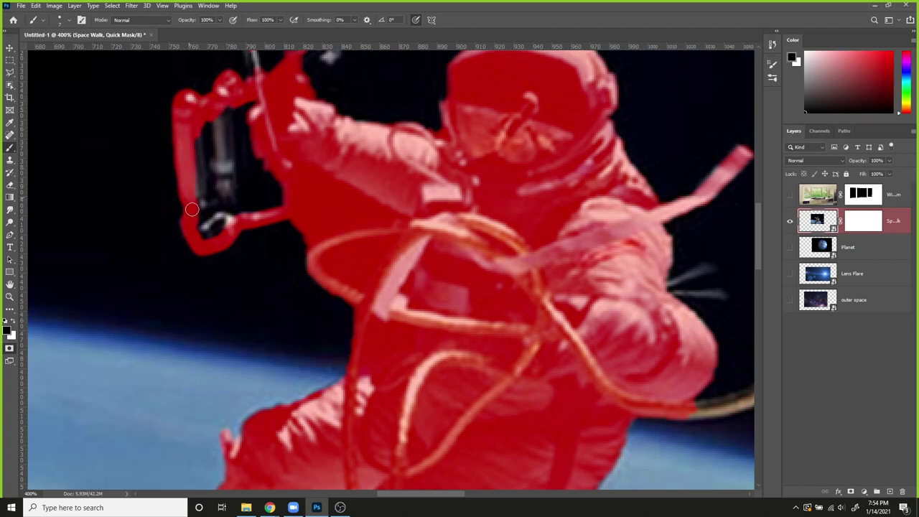
pyautogui.moveTo(192, 209)
pyautogui.mouseDown()
pyautogui.moveTo(214, 238)
pyautogui.moveTo(264, 209)
pyautogui.mouseUp()
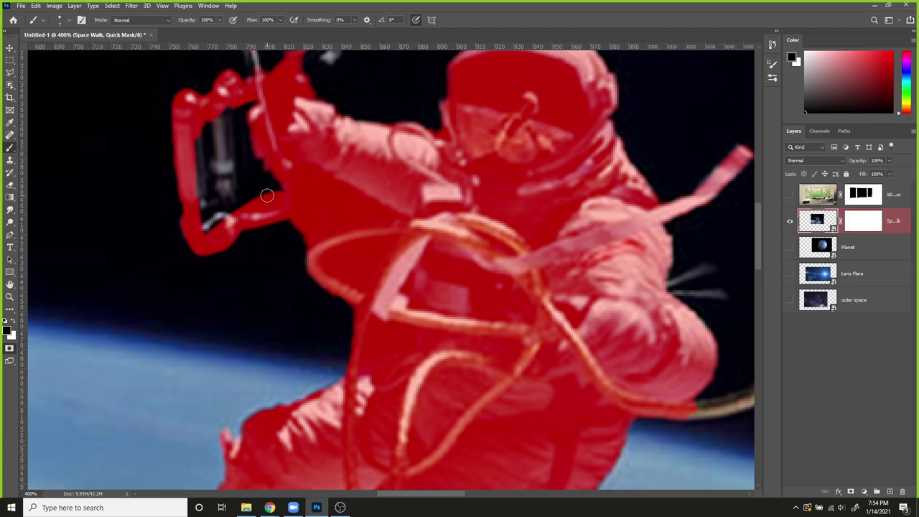
pyautogui.press('l')
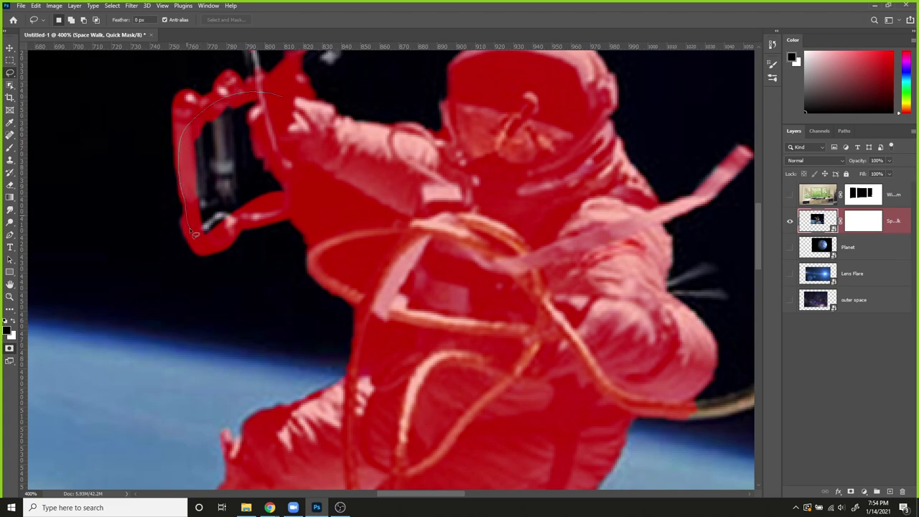
# Step: Lasso inside the jetpack outline, fill it with mask, then deselect and preview
pyautogui.moveTo(312, 186); pyautogui.dragTo(277, 96)
pyautogui.press('shift')
pyautogui.hotkey('shift', 'BackSpace')
pyautogui.press('Return')
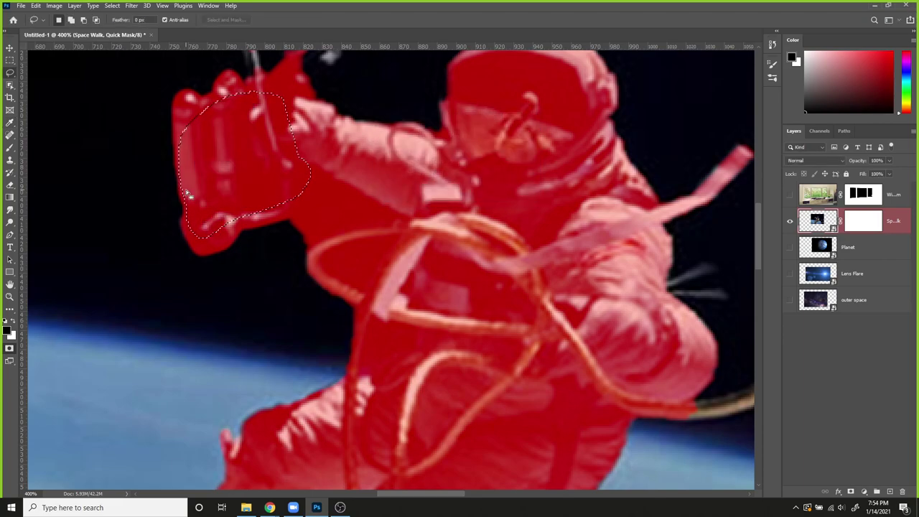
pyautogui.hotkey('ctrl', 'd')
pyautogui.press('q')
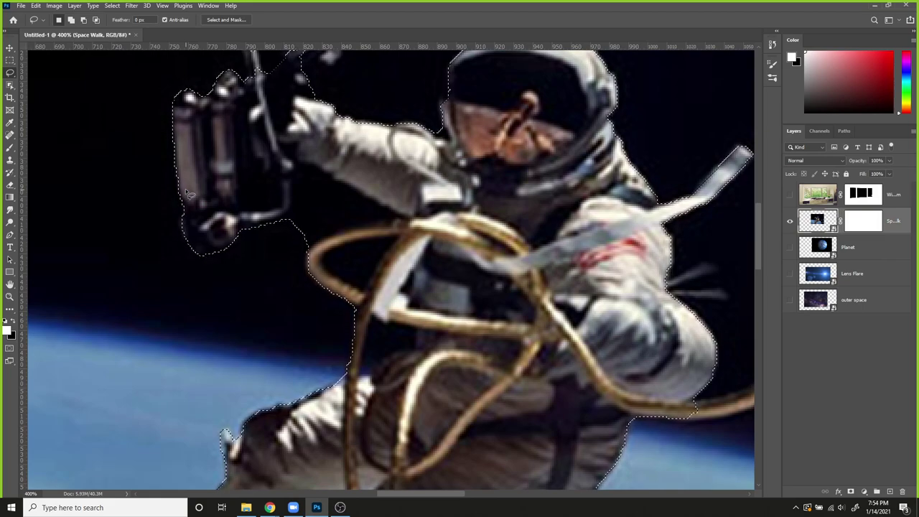
pyautogui.press('q')
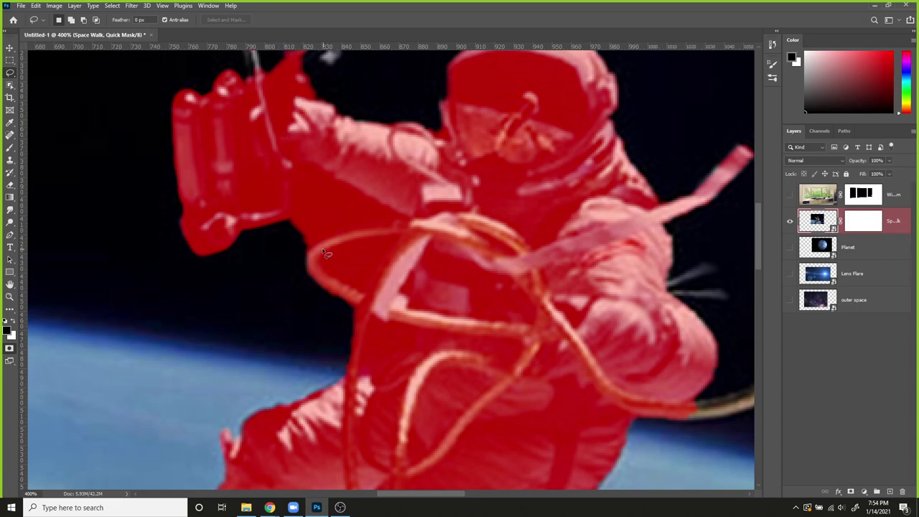
# Step: Clear mask beside the arm and inside the hose loop, and repaint along the loop's top
pyautogui.press('x')
pyautogui.press('b')
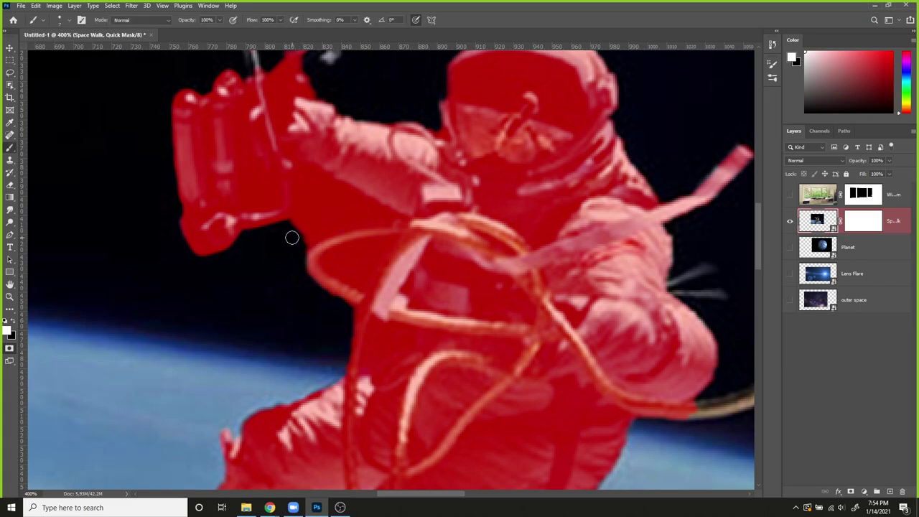
pyautogui.moveTo(292, 229)
pyautogui.mouseDown()
pyautogui.moveTo(306, 170)
pyautogui.moveTo(385, 220)
pyautogui.moveTo(321, 237)
pyautogui.moveTo(302, 253)
pyautogui.moveTo(309, 239)
pyautogui.moveTo(366, 214)
pyautogui.moveTo(315, 231)
pyautogui.moveTo(332, 212)
pyautogui.moveTo(318, 213)
pyautogui.moveTo(296, 234)
pyautogui.moveTo(307, 178)
pyautogui.moveTo(334, 208)
pyautogui.mouseUp()
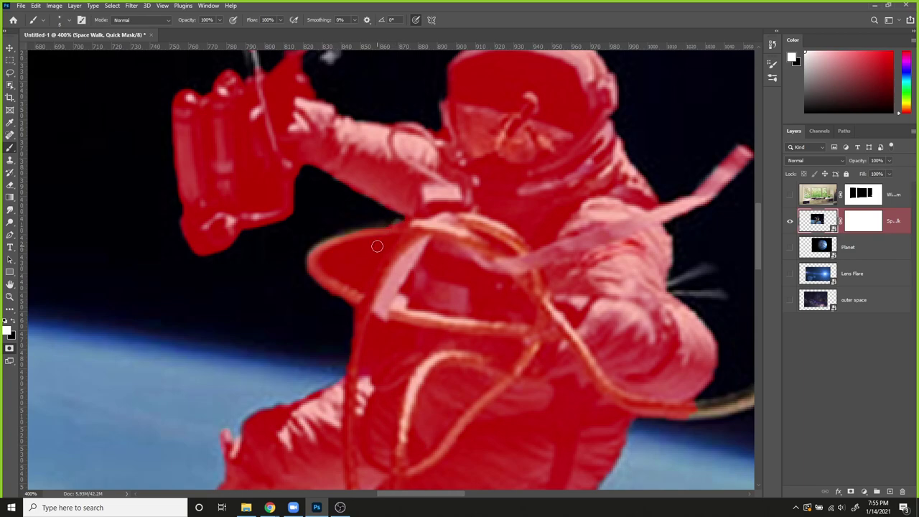
pyautogui.moveTo(390, 239)
pyautogui.mouseDown()
pyautogui.moveTo(325, 262)
pyautogui.moveTo(363, 288)
pyautogui.moveTo(391, 242)
pyautogui.moveTo(334, 266)
pyautogui.moveTo(369, 251)
pyautogui.moveTo(362, 271)
pyautogui.mouseUp()
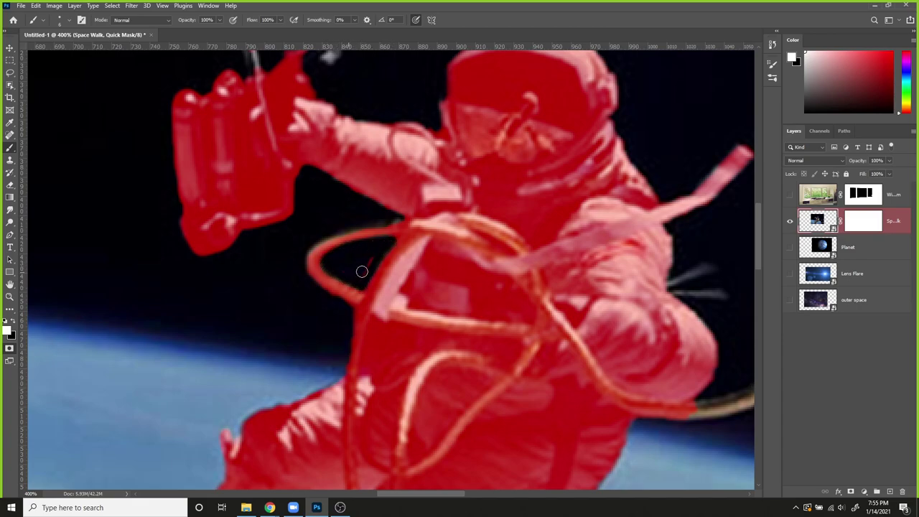
pyautogui.press('x')
pyautogui.moveTo(397, 228); pyautogui.dragTo(342, 240)
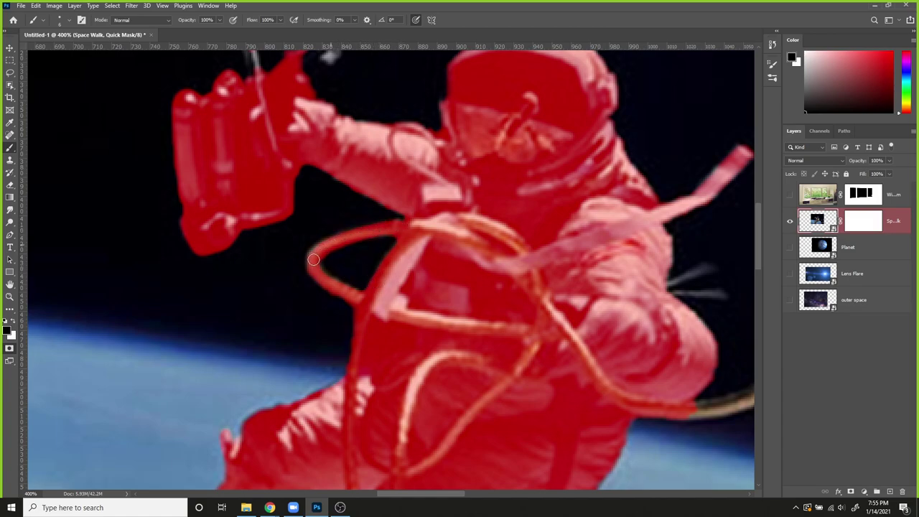
# Step: Mask the lower-left hose loop and the hose above the glove
pyautogui.moveTo(322, 276); pyautogui.dragTo(356, 301)
pyautogui.moveTo(353, 175); pyautogui.dragTo(317, 248)
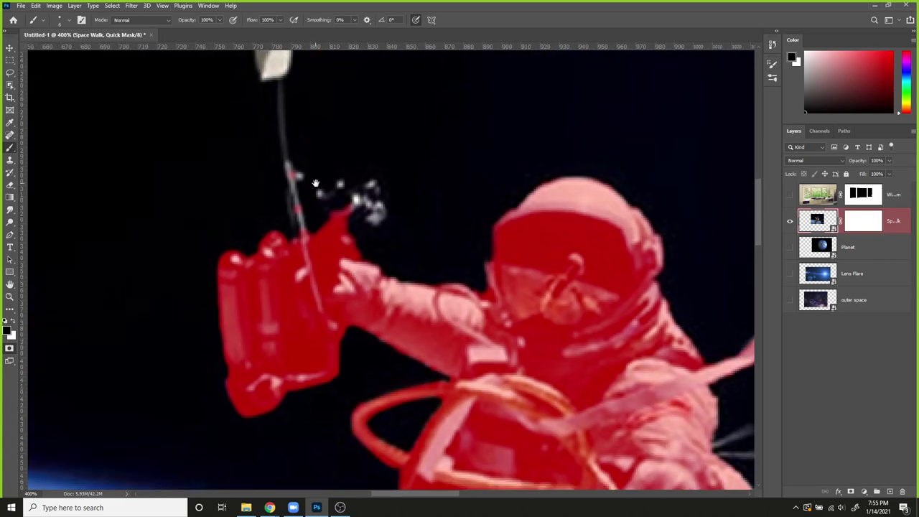
pyautogui.moveTo(315, 184); pyautogui.dragTo(334, 267)
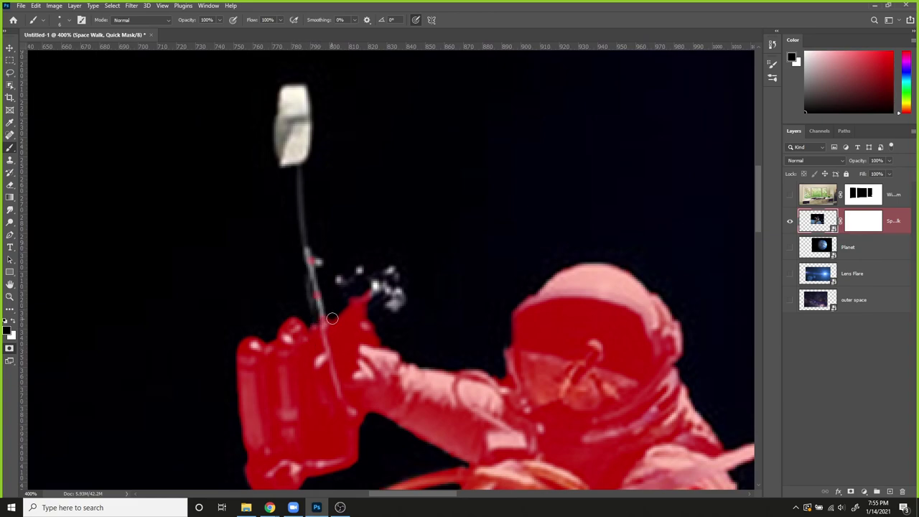
pyautogui.moveTo(316, 304); pyautogui.dragTo(306, 243)
pyautogui.hotkey('ctrl', 'z')
pyautogui.moveTo(300, 325)
pyautogui.mouseDown()
pyautogui.moveTo(314, 286)
pyautogui.moveTo(324, 319)
pyautogui.moveTo(319, 311)
pyautogui.moveTo(309, 332)
pyautogui.moveTo(323, 322)
pyautogui.moveTo(317, 291)
pyautogui.moveTo(328, 323)
pyautogui.moveTo(344, 316)
pyautogui.moveTo(340, 281)
pyautogui.moveTo(357, 270)
pyautogui.moveTo(371, 279)
pyautogui.moveTo(390, 272)
pyautogui.moveTo(402, 298)
pyautogui.moveTo(366, 332)
pyautogui.moveTo(392, 295)
pyautogui.moveTo(369, 317)
pyautogui.moveTo(380, 290)
pyautogui.moveTo(353, 308)
pyautogui.mouseUp()
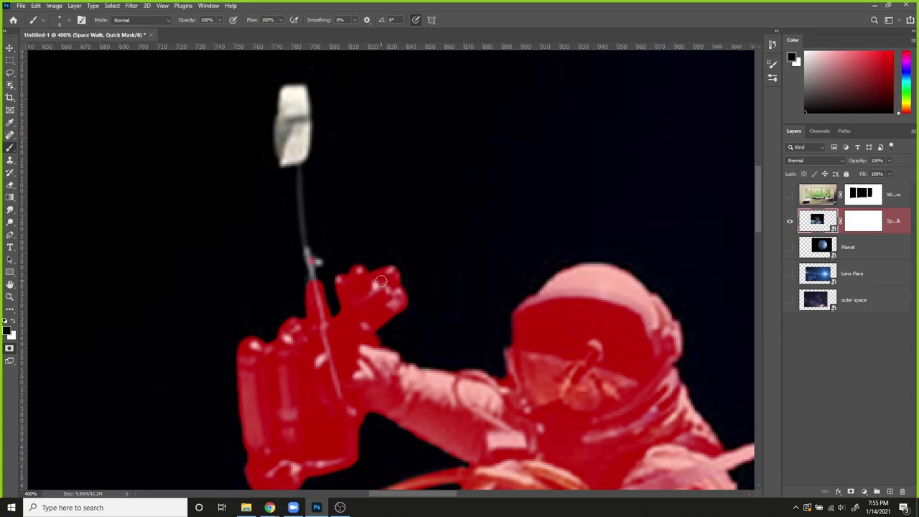
# Step: Swap to the masking colour and pan right along the tether to its far end
pyautogui.scroll(-1, 392, 293)
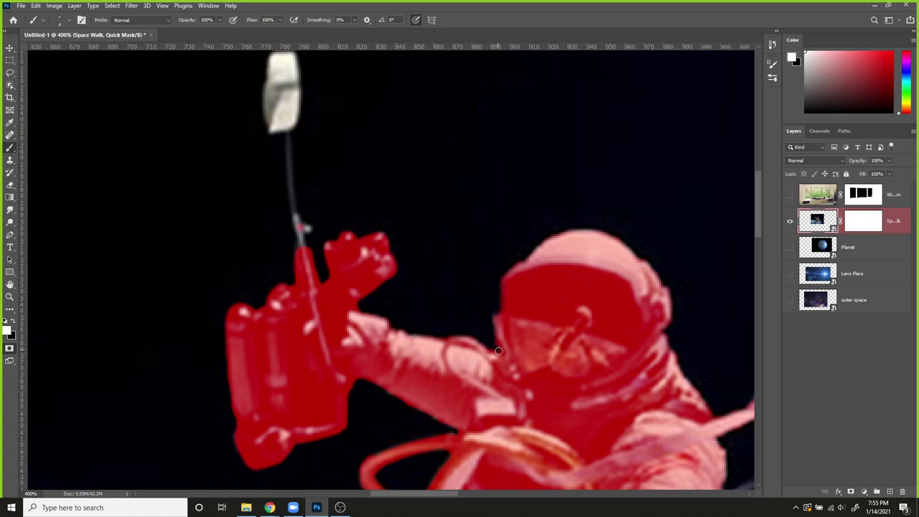
pyautogui.press('x')
pyautogui.moveTo(611, 246); pyautogui.dragTo(444, 136)
pyautogui.moveTo(536, 257); pyautogui.dragTo(502, 283)
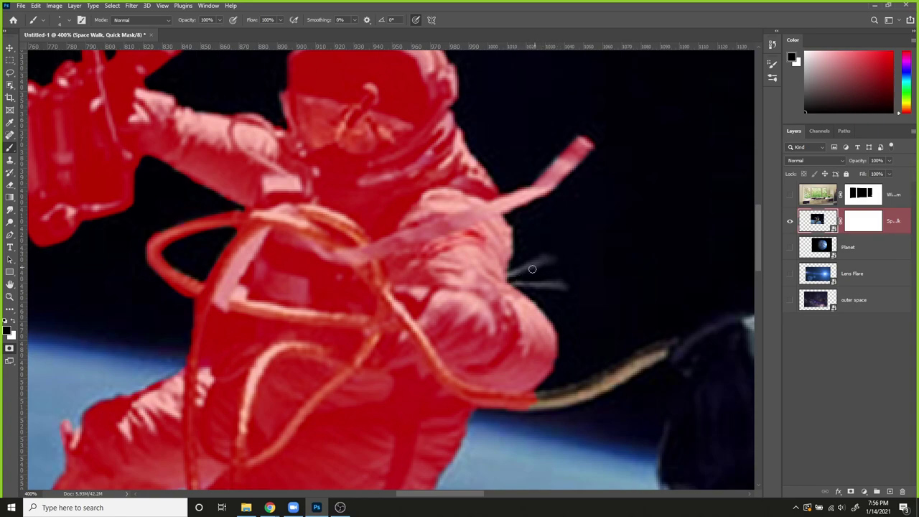
pyautogui.moveTo(503, 276); pyautogui.dragTo(473, 245)
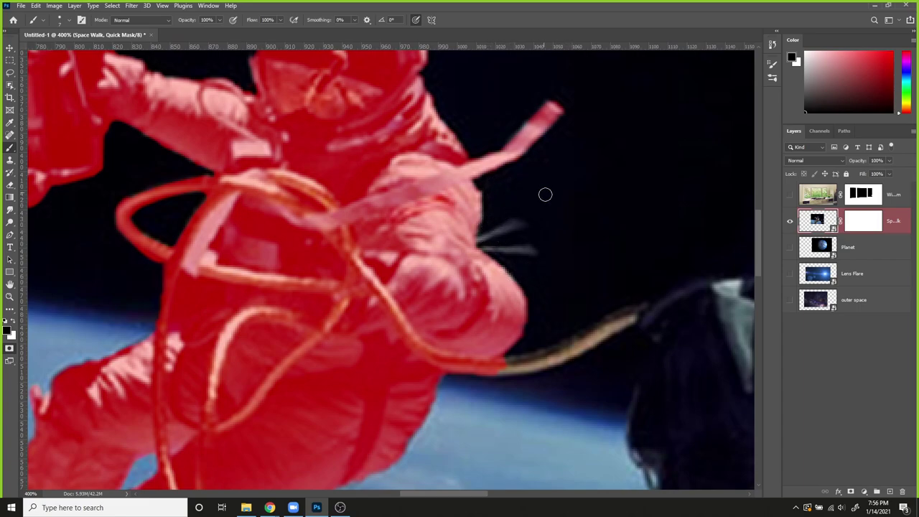
pyautogui.moveTo(478, 270); pyautogui.dragTo(441, 207)
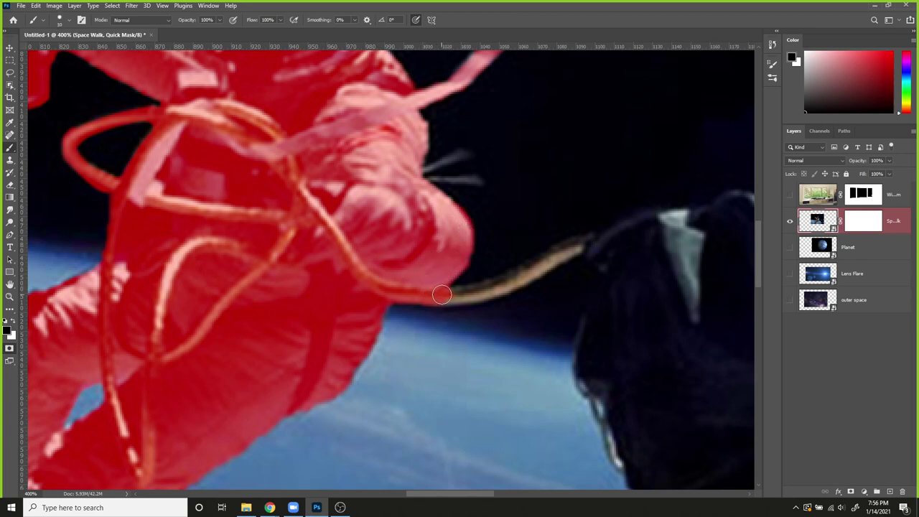
# Step: Extend the mask along the tether to the right, over the dark bag and lower strand
pyautogui.moveTo(442, 294)
pyautogui.mouseDown()
pyautogui.moveTo(504, 284)
pyautogui.moveTo(540, 259)
pyautogui.moveTo(597, 245)
pyautogui.mouseUp()
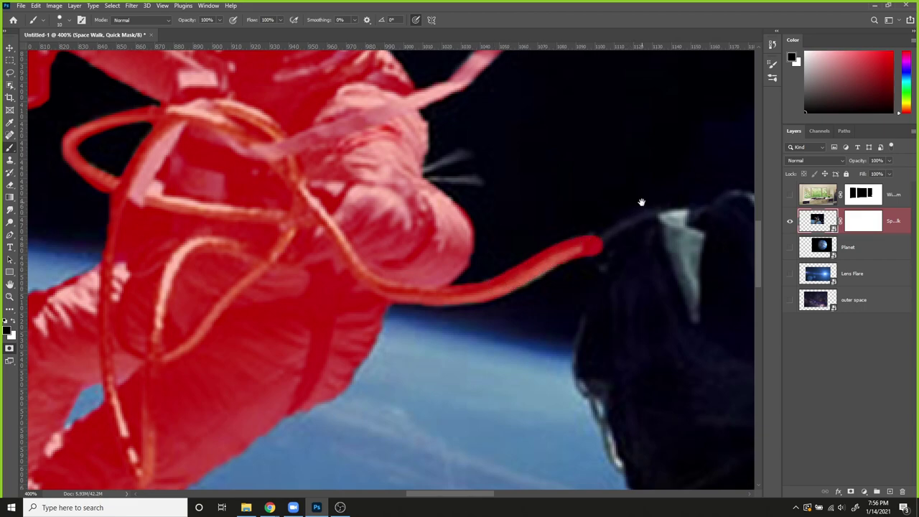
pyautogui.moveTo(641, 202); pyautogui.dragTo(464, 211)
pyautogui.moveTo(421, 256)
pyautogui.mouseDown()
pyautogui.moveTo(470, 230)
pyautogui.moveTo(513, 232)
pyautogui.moveTo(553, 210)
pyautogui.moveTo(609, 221)
pyautogui.moveTo(660, 168)
pyautogui.moveTo(686, 158)
pyautogui.moveTo(664, 156)
pyautogui.moveTo(689, 156)
pyautogui.moveTo(737, 185)
pyautogui.mouseUp()
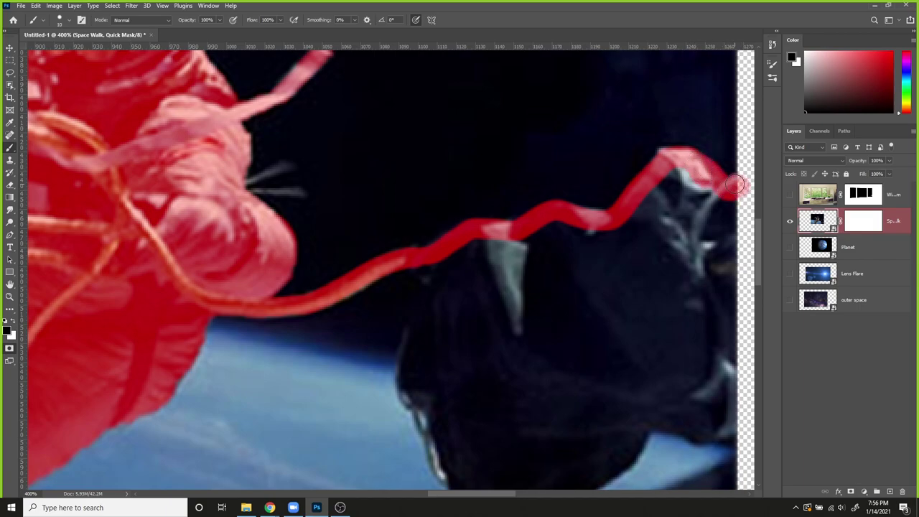
pyautogui.moveTo(621, 199); pyautogui.dragTo(571, 127)
pyautogui.moveTo(369, 191)
pyautogui.mouseDown()
pyautogui.moveTo(377, 216)
pyautogui.moveTo(353, 318)
pyautogui.moveTo(369, 333)
pyautogui.moveTo(399, 408)
pyautogui.mouseUp()
pyautogui.moveTo(425, 366); pyautogui.dragTo(412, 267)
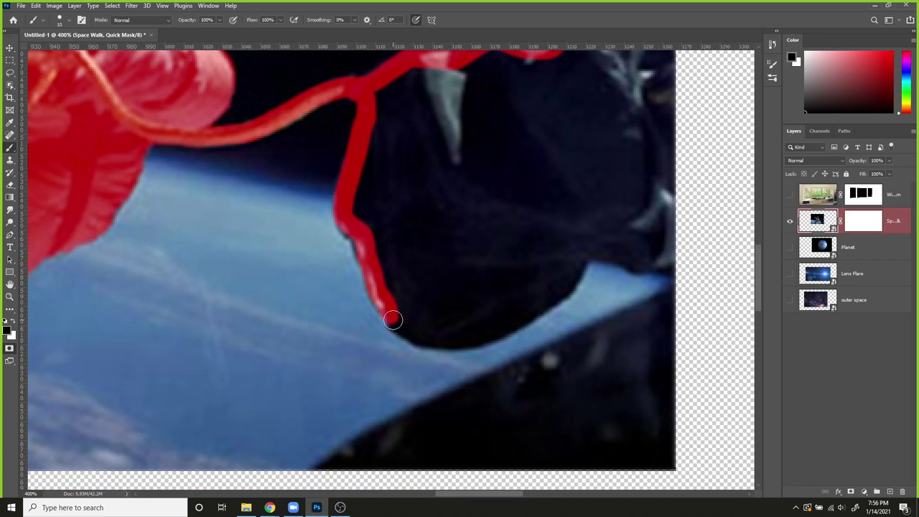
pyautogui.moveTo(394, 318)
pyautogui.mouseDown()
pyautogui.moveTo(421, 340)
pyautogui.moveTo(477, 339)
pyautogui.moveTo(564, 293)
pyautogui.moveTo(583, 255)
pyautogui.moveTo(676, 271)
pyautogui.mouseUp()
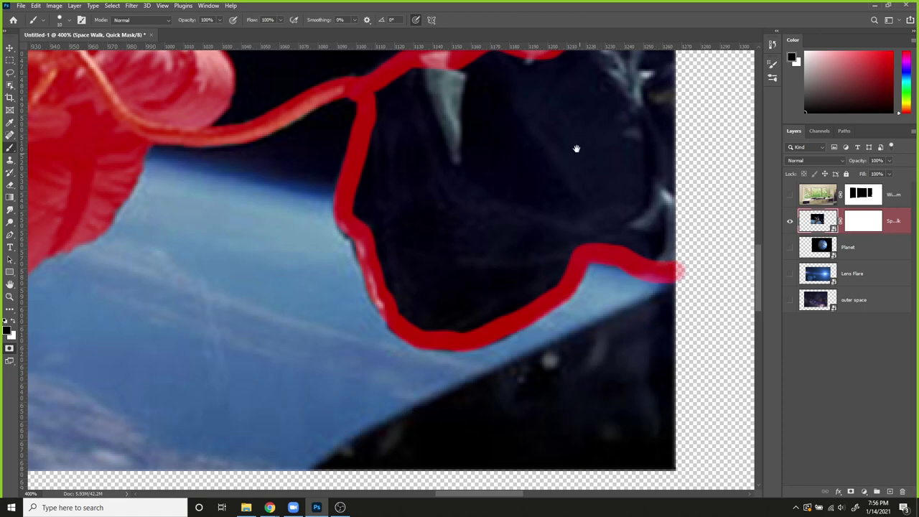
pyautogui.moveTo(392, 107)
pyautogui.mouseDown()
pyautogui.moveTo(374, 135)
pyautogui.moveTo(364, 198)
pyautogui.moveTo(414, 309)
pyautogui.moveTo(458, 305)
pyautogui.moveTo(434, 316)
pyautogui.moveTo(510, 290)
pyautogui.moveTo(474, 309)
pyautogui.moveTo(516, 297)
pyautogui.moveTo(564, 260)
pyautogui.moveTo(579, 226)
pyautogui.moveTo(465, 282)
pyautogui.moveTo(410, 248)
pyautogui.moveTo(405, 137)
pyautogui.mouseUp()
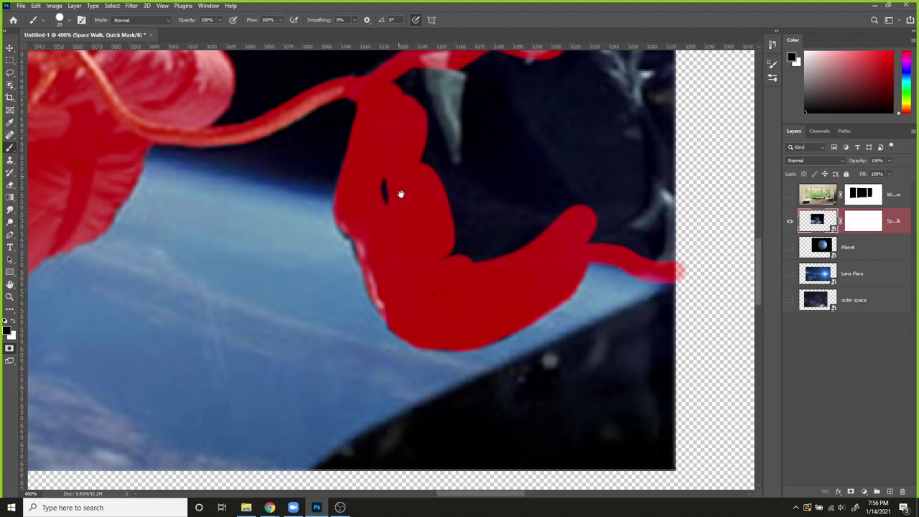
pyautogui.moveTo(400, 191)
pyautogui.mouseDown()
pyautogui.moveTo(374, 188)
pyautogui.moveTo(451, 183)
pyautogui.moveTo(444, 179)
pyautogui.moveTo(476, 166)
pyautogui.moveTo(525, 168)
pyautogui.moveTo(592, 120)
pyautogui.moveTo(634, 147)
pyautogui.moveTo(576, 116)
pyautogui.moveTo(532, 158)
pyautogui.moveTo(374, 187)
pyautogui.mouseUp()
pyautogui.hotkey('ctrl', 'z')
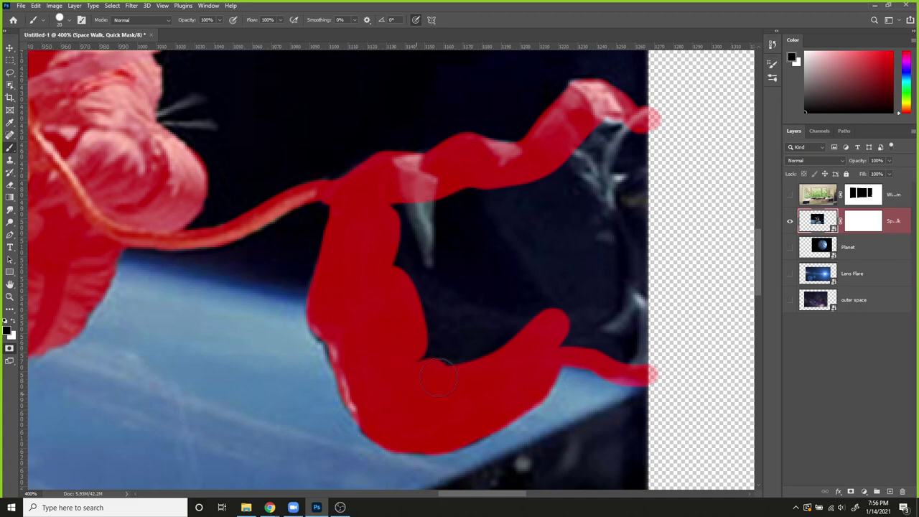
pyautogui.moveTo(439, 379)
pyautogui.mouseDown()
pyautogui.moveTo(539, 329)
pyautogui.moveTo(631, 351)
pyautogui.moveTo(644, 345)
pyautogui.moveTo(672, 214)
pyautogui.moveTo(659, 144)
pyautogui.moveTo(629, 128)
pyautogui.moveTo(494, 208)
pyautogui.moveTo(394, 214)
pyautogui.moveTo(406, 259)
pyautogui.moveTo(478, 199)
pyautogui.moveTo(418, 294)
pyautogui.moveTo(471, 270)
pyautogui.moveTo(445, 329)
pyautogui.moveTo(427, 295)
pyautogui.moveTo(504, 227)
pyautogui.moveTo(572, 259)
pyautogui.moveTo(580, 316)
pyautogui.moveTo(604, 323)
pyautogui.moveTo(485, 288)
pyautogui.moveTo(567, 325)
pyautogui.moveTo(621, 219)
pyautogui.moveTo(603, 206)
pyautogui.moveTo(617, 180)
pyautogui.moveTo(573, 173)
pyautogui.moveTo(585, 194)
pyautogui.moveTo(641, 192)
pyautogui.moveTo(622, 168)
pyautogui.mouseUp()
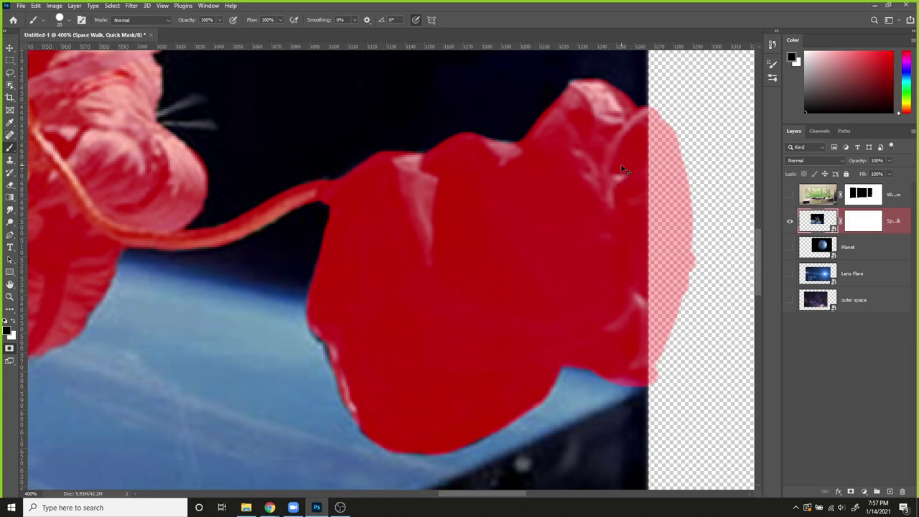
# Step: Convert the mask to a selection and check its edges around the helmet and camera
pyautogui.hotkey('ctrl', '-')
pyautogui.hotkey('ctrl', '-')
pyautogui.hotkey('ctrl', '-')
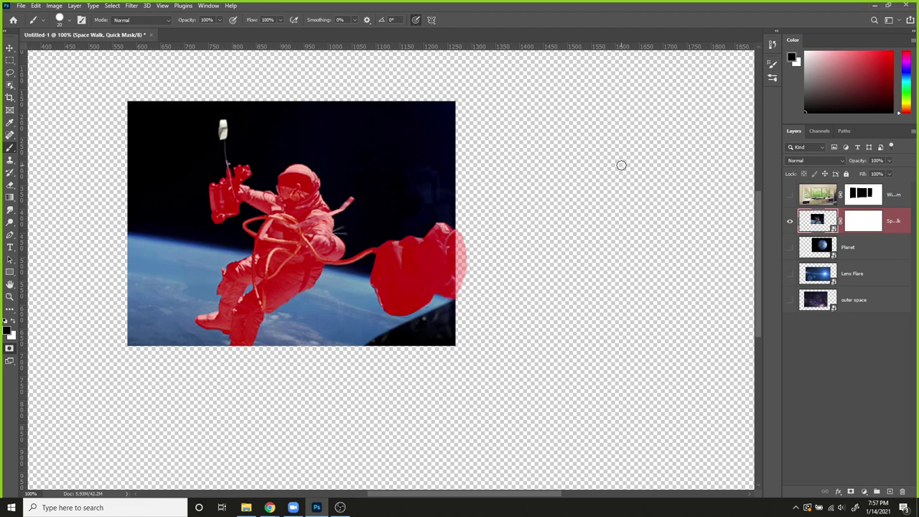
pyautogui.press('q')
pyautogui.hotkey('ctrl', '+')
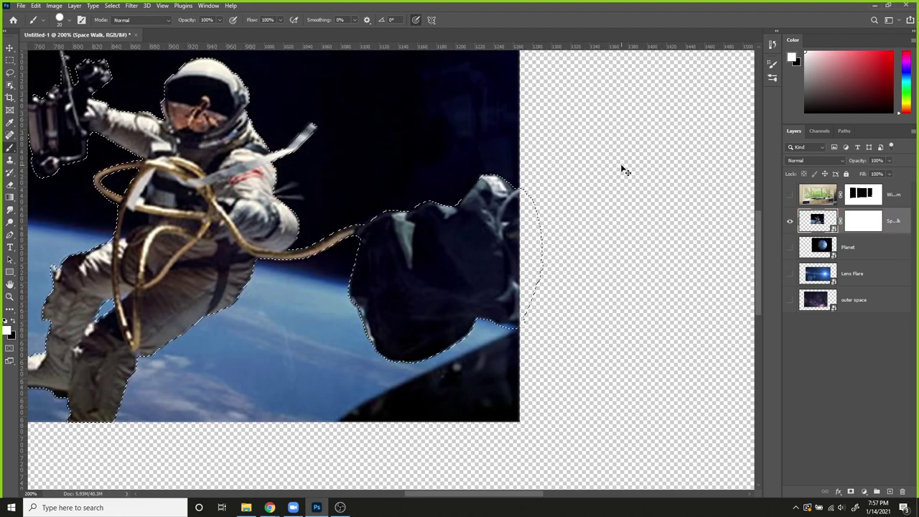
pyautogui.moveTo(251, 118); pyautogui.dragTo(367, 167)
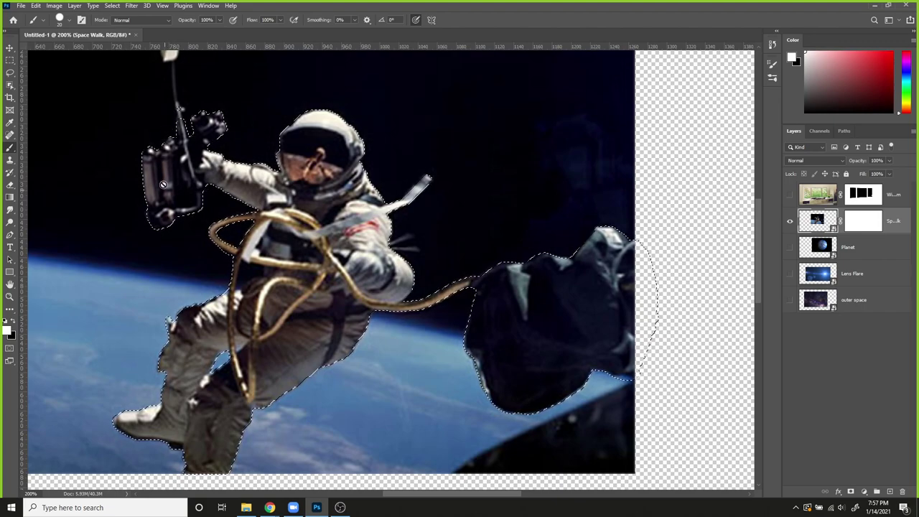
pyautogui.press('q')
pyautogui.hotkey('ctrl', '+')
pyautogui.hotkey('ctrl', '+')
pyautogui.moveTo(172, 167); pyautogui.dragTo(369, 242)
pyautogui.press('[')
pyautogui.press('[')
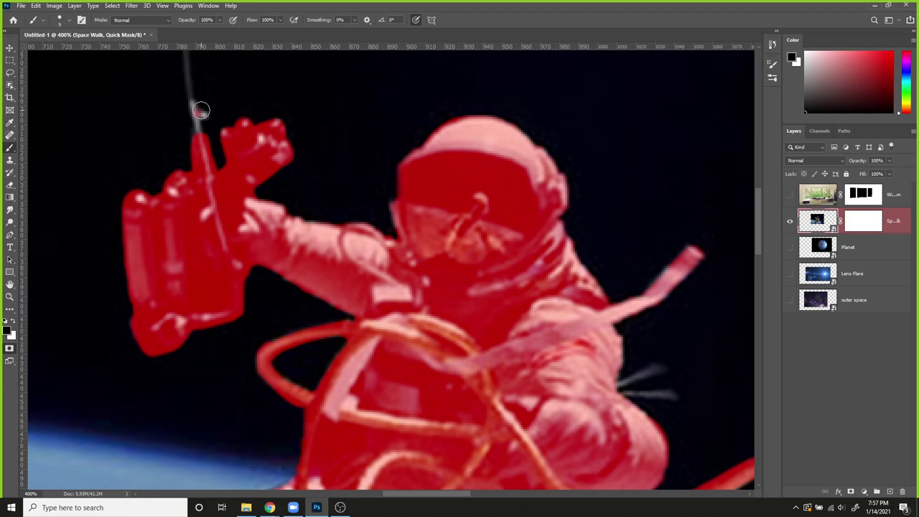
pyautogui.moveTo(197, 106); pyautogui.dragTo(199, 119)
pyautogui.hotkey('ctrl', 'z')
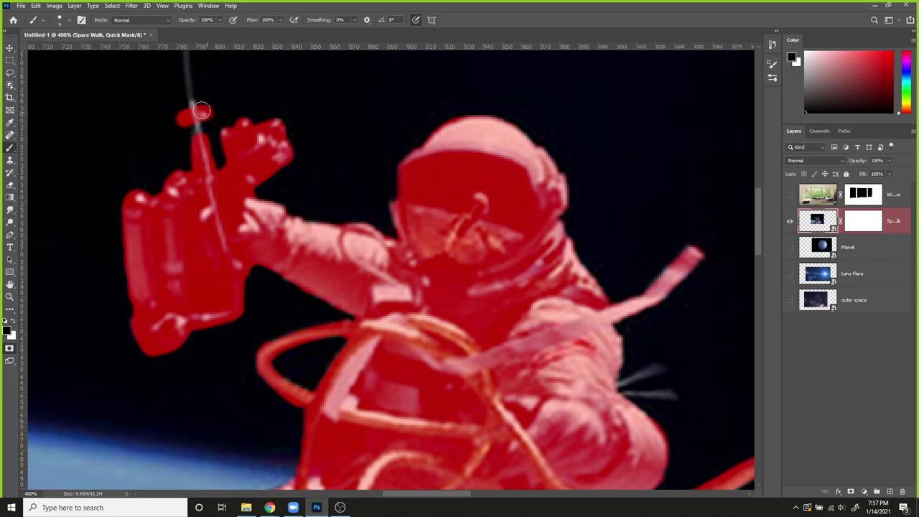
pyautogui.press('z')
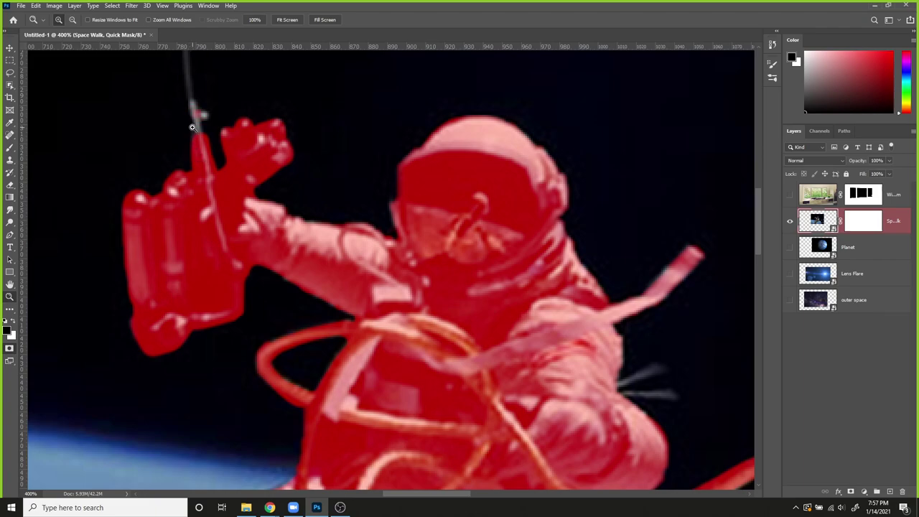
pyautogui.press('x')
pyautogui.press('b')
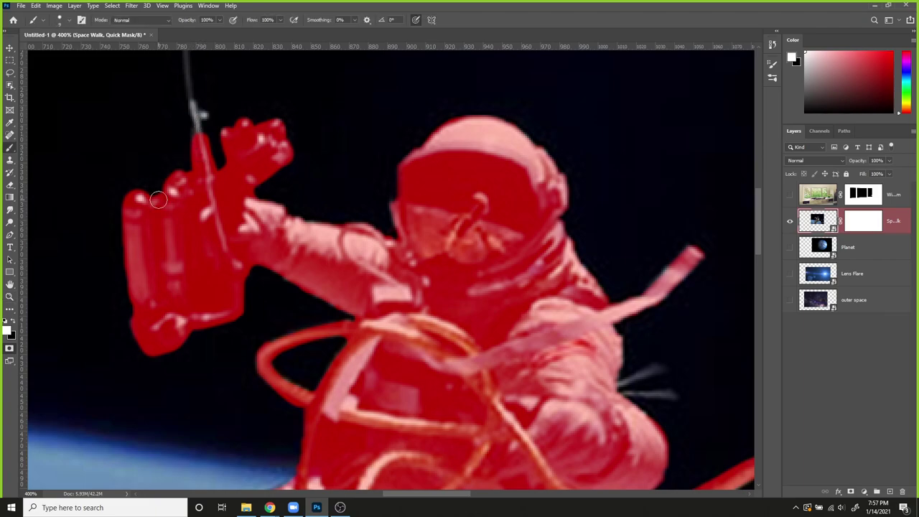
pyautogui.press('q')
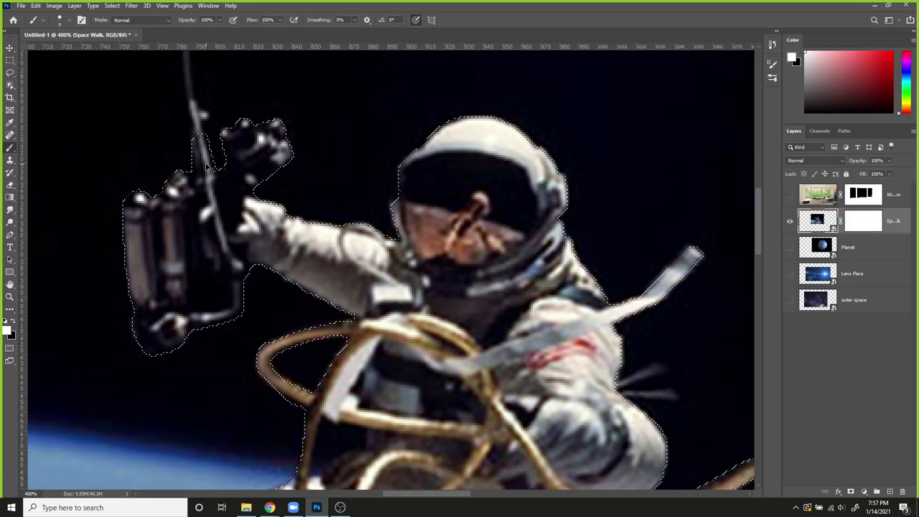
# Step: Erase mask from the background beside the tether and review the final selection at 200%
pyautogui.hotkey('ctrl', '-')
pyautogui.hotkey('ctrl', '-')
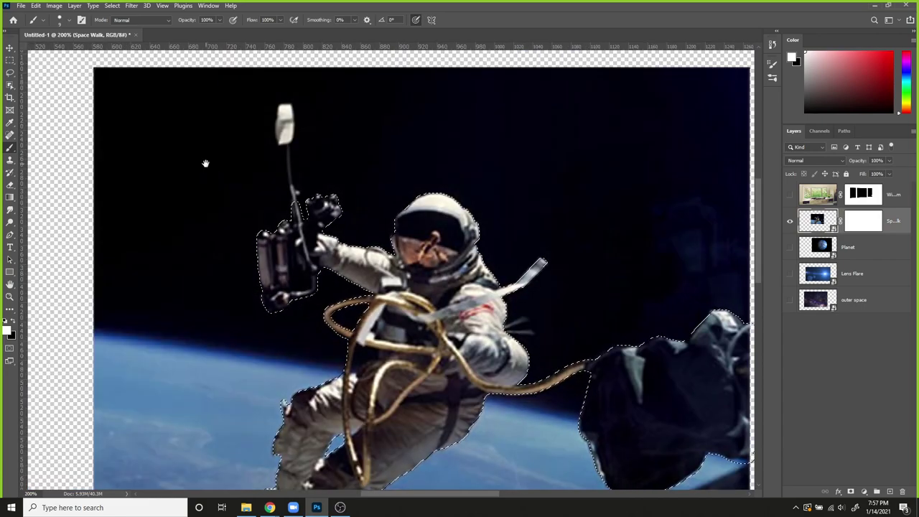
pyautogui.scroll(-1, 332, 205)
pyautogui.scroll(-4, 331, 206)
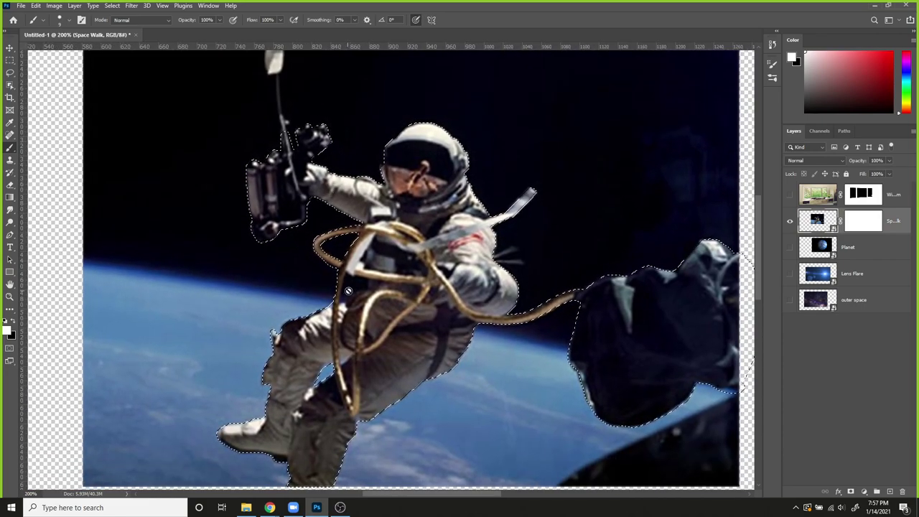
pyautogui.press('q')
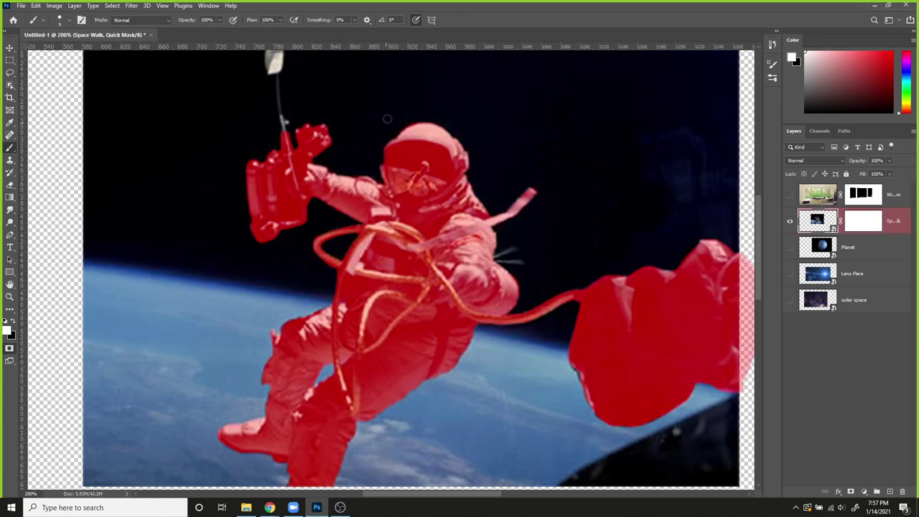
pyautogui.hotkey('ctrl', '+')
pyautogui.hotkey('ctrl', '+')
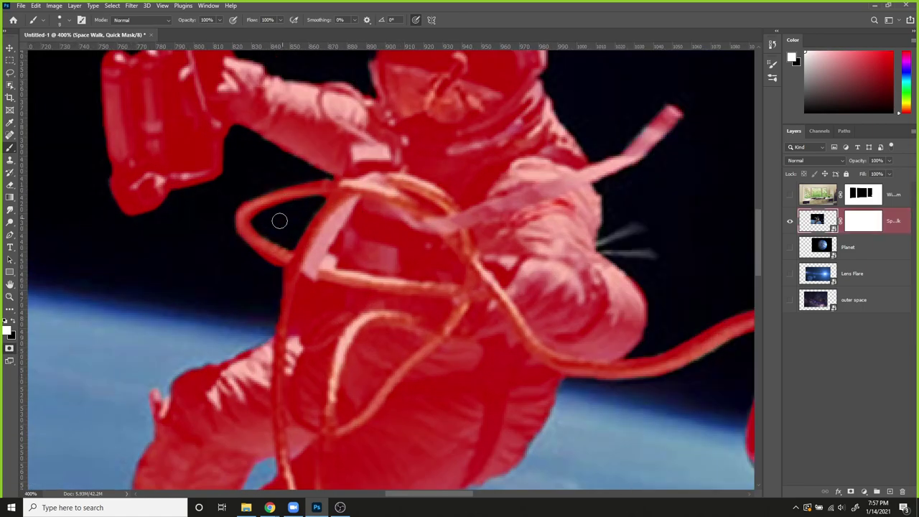
pyautogui.moveTo(302, 283)
pyautogui.mouseDown()
pyautogui.moveTo(292, 327)
pyautogui.moveTo(342, 293)
pyautogui.moveTo(309, 286)
pyautogui.moveTo(296, 317)
pyautogui.moveTo(321, 288)
pyautogui.moveTo(328, 307)
pyautogui.moveTo(274, 326)
pyautogui.moveTo(295, 273)
pyautogui.moveTo(282, 372)
pyautogui.mouseUp()
pyautogui.press('x')
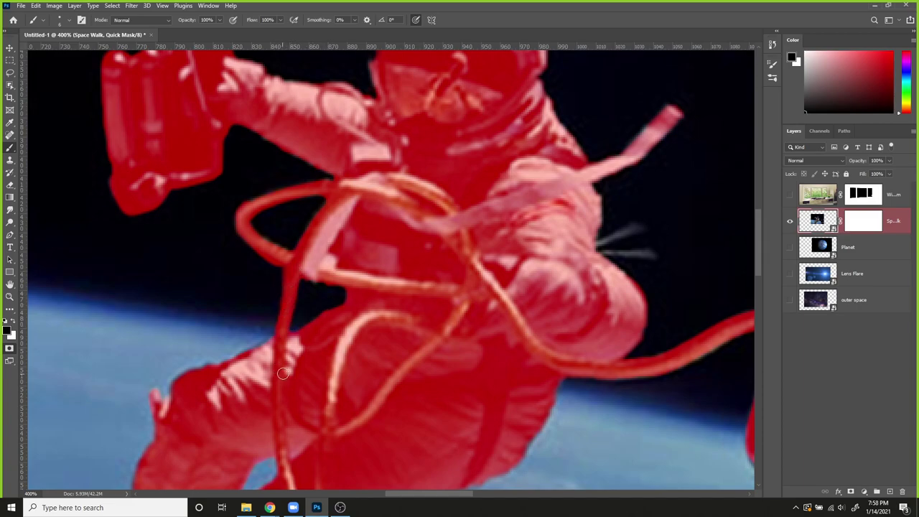
pyautogui.press('x')
pyautogui.press('q')
pyautogui.scroll(-5, 321, 317)
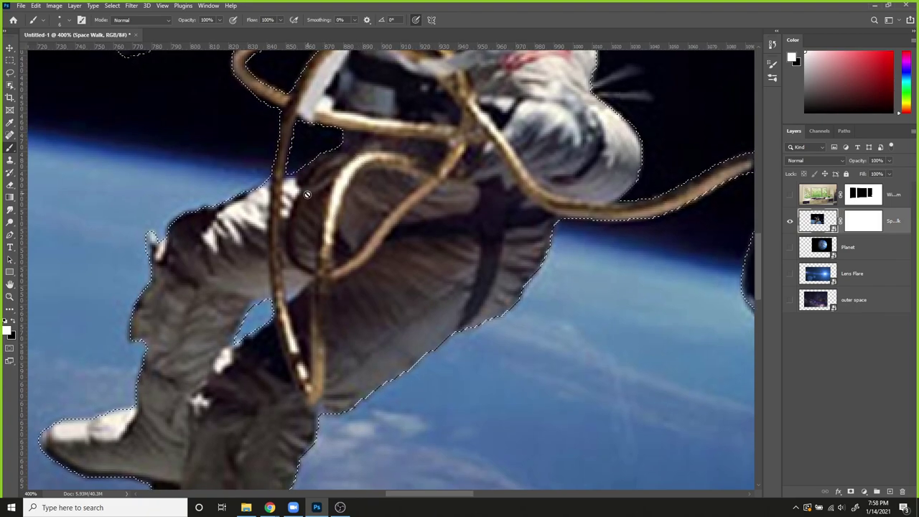
pyautogui.moveTo(328, 222); pyautogui.dragTo(304, 181)
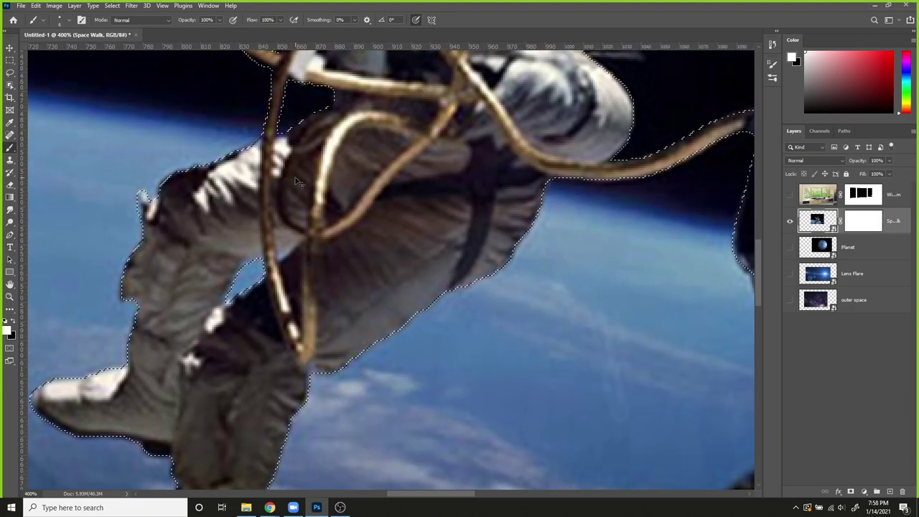
pyautogui.hotkey('ctrl', '-')
pyautogui.hotkey('ctrl', '-')
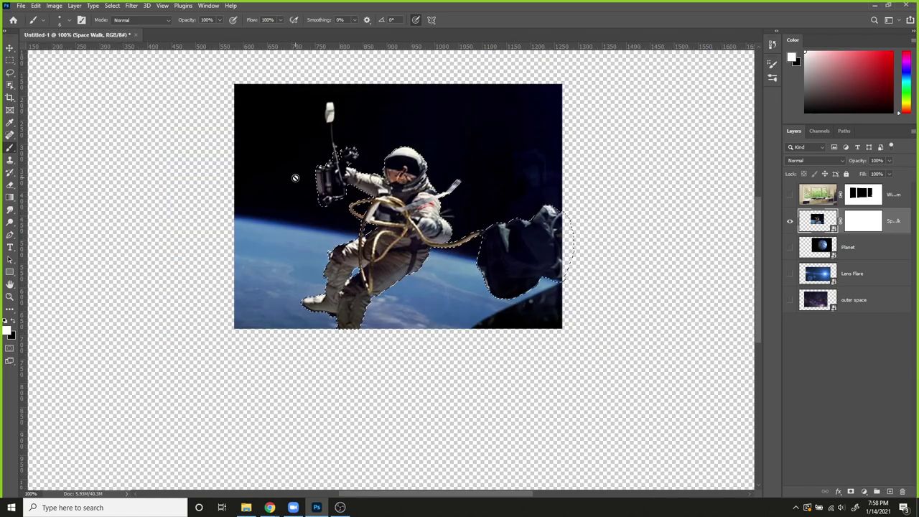
pyautogui.hotkey('ctrl', '+')
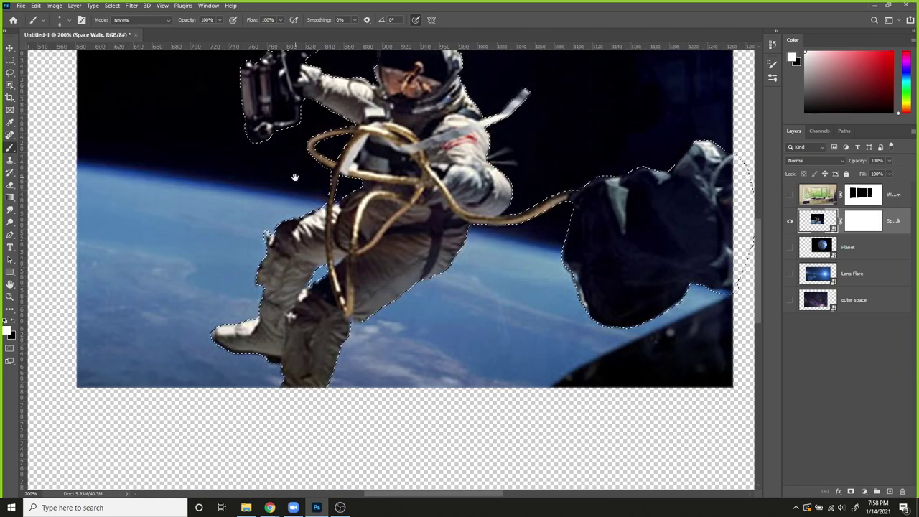
pyautogui.moveTo(296, 182); pyautogui.dragTo(299, 315)
pyautogui.hotkey('ctrl', '-')
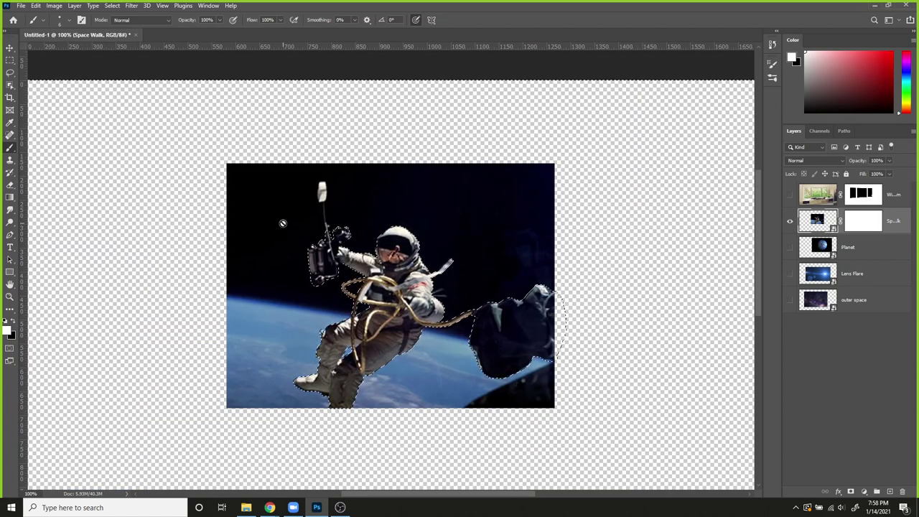
# Step: Fill the Space Walk mask black outside the astronaut and show the window room and starfield layers
pyautogui.click(858, 227)
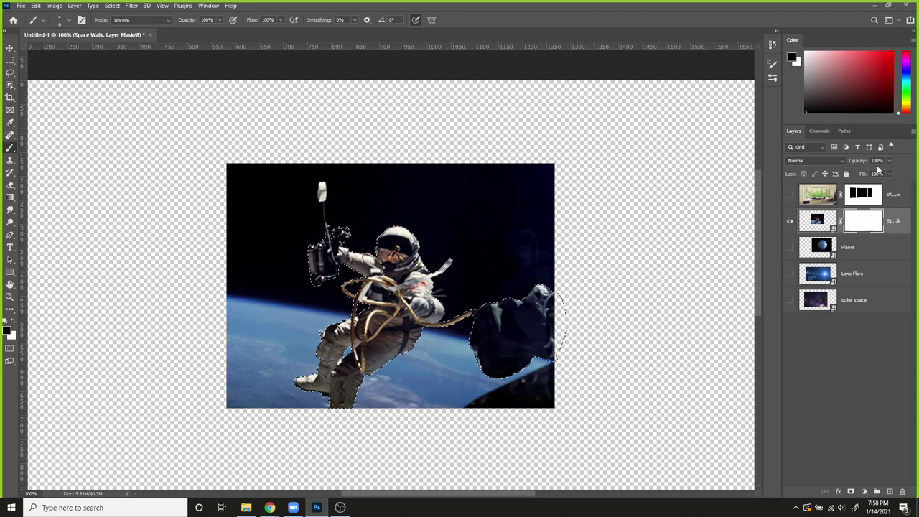
pyautogui.hotkey('shift', 'F5')
pyautogui.press('Return')
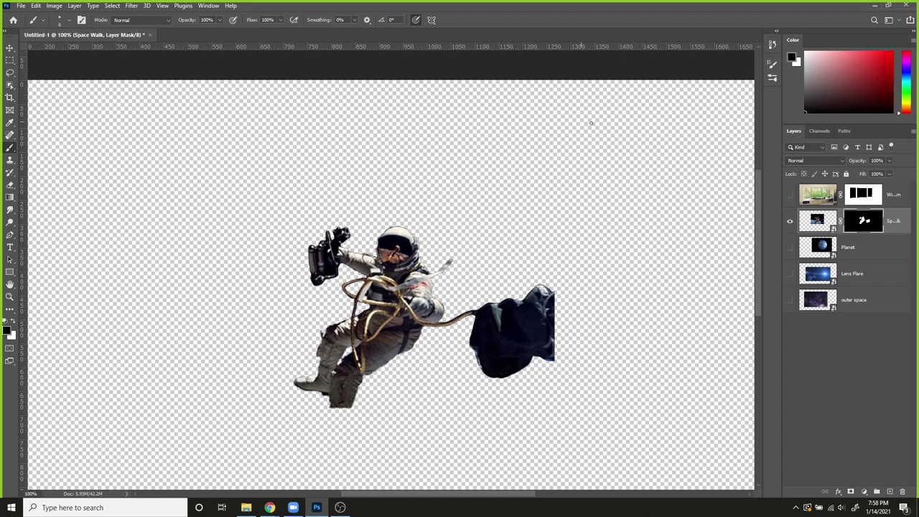
pyautogui.click(790, 195)
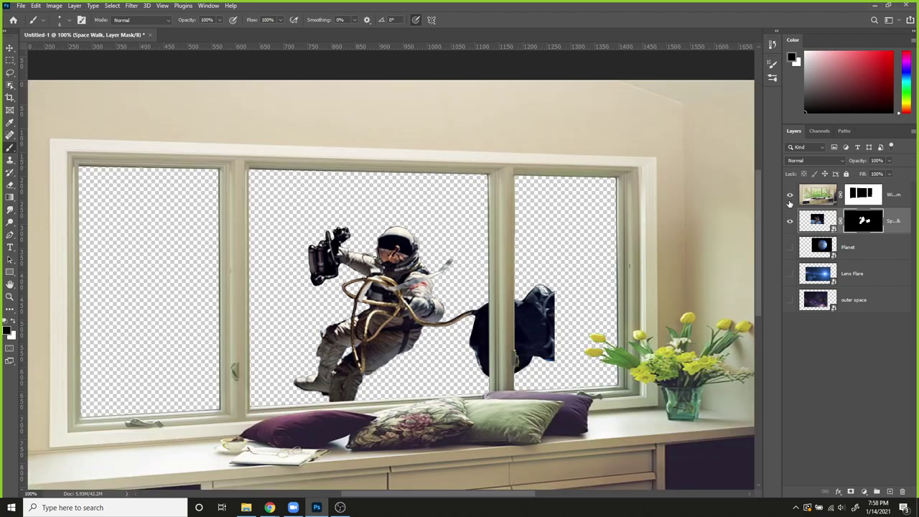
pyautogui.click(790, 301)
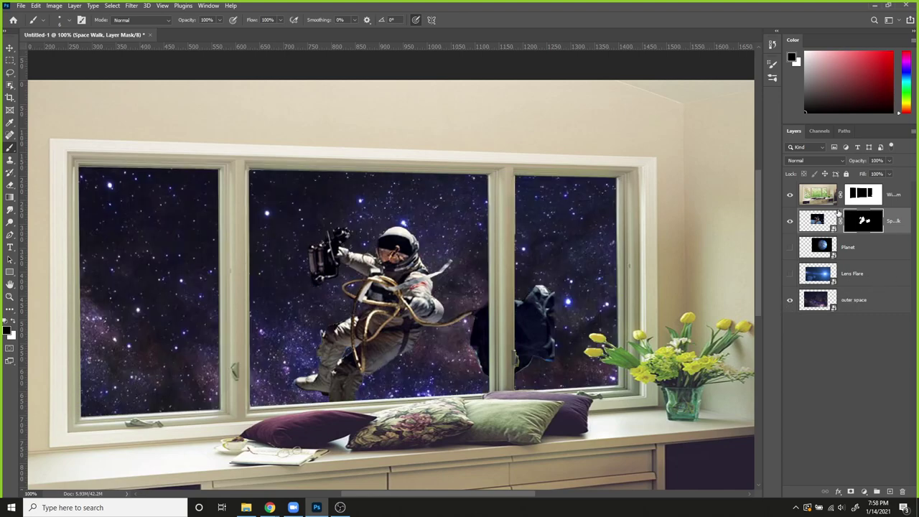
pyautogui.click(817, 220)
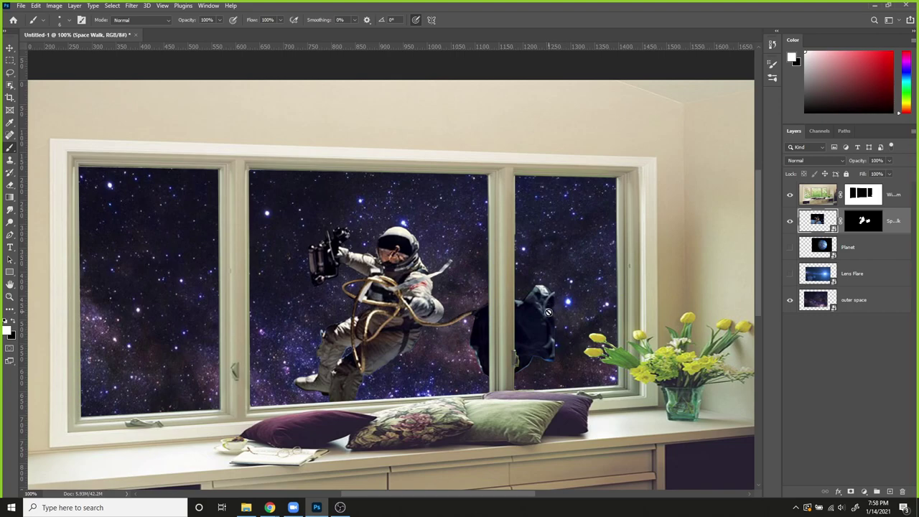
# Step: Move the astronaut right and scale him up to about 128% to fill the centre pane
pyautogui.press('v')
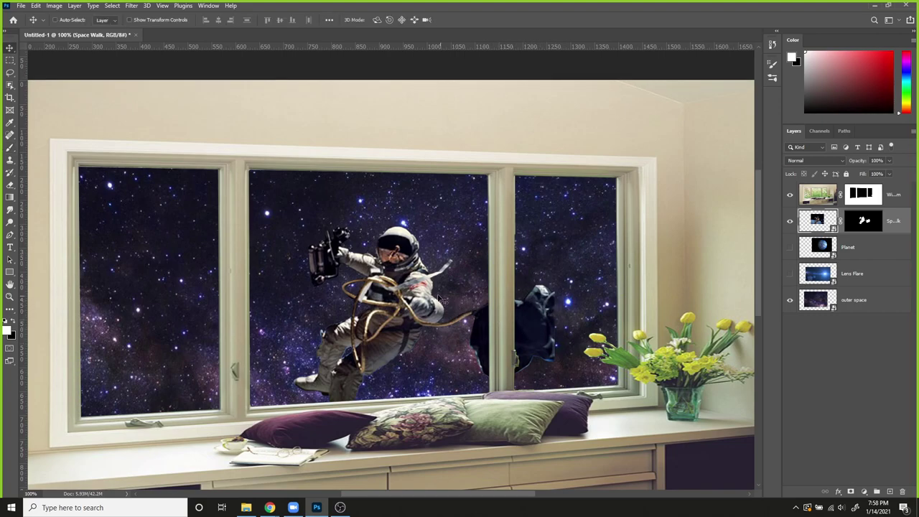
pyautogui.moveTo(407, 295); pyautogui.dragTo(455, 278)
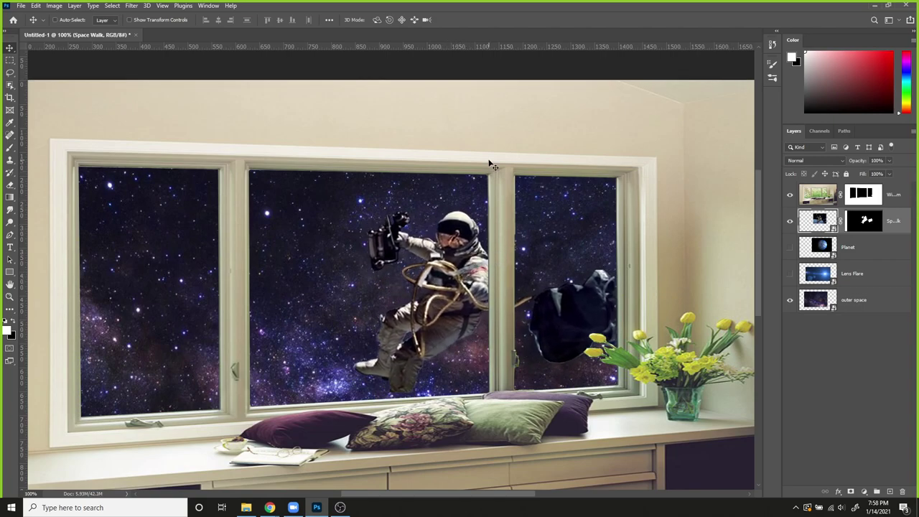
pyautogui.moveTo(415, 275); pyautogui.dragTo(424, 291)
pyautogui.hotkey('ctrl', 't')
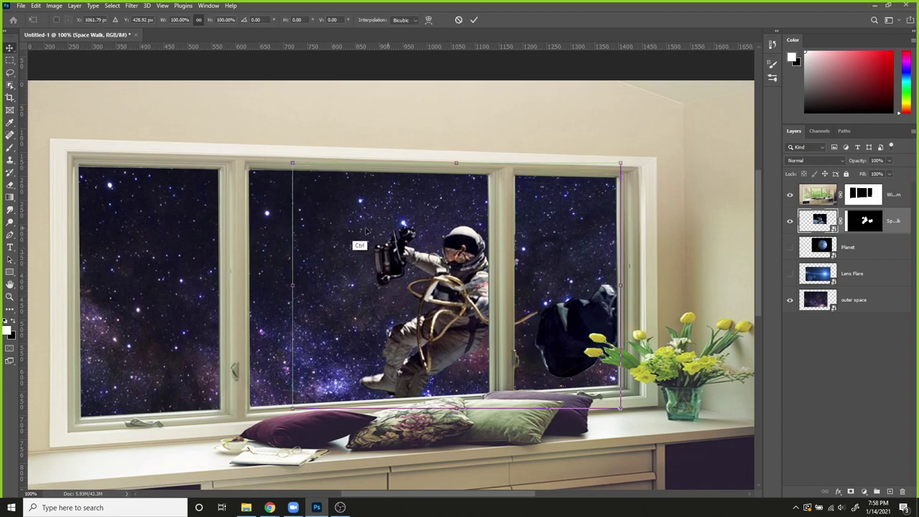
pyautogui.moveTo(292, 163); pyautogui.dragTo(279, 88)
pyautogui.moveTo(352, 246); pyautogui.dragTo(357, 279)
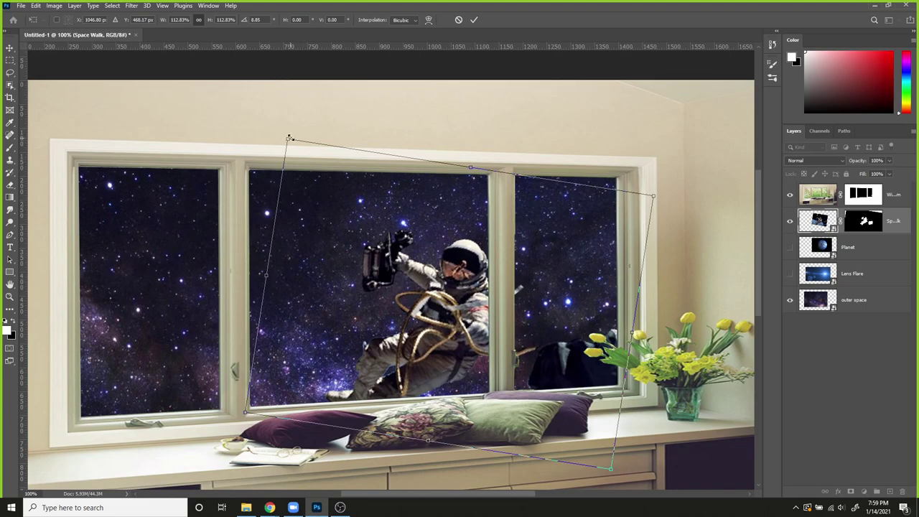
pyautogui.moveTo(280, 136); pyautogui.dragTo(244, 95)
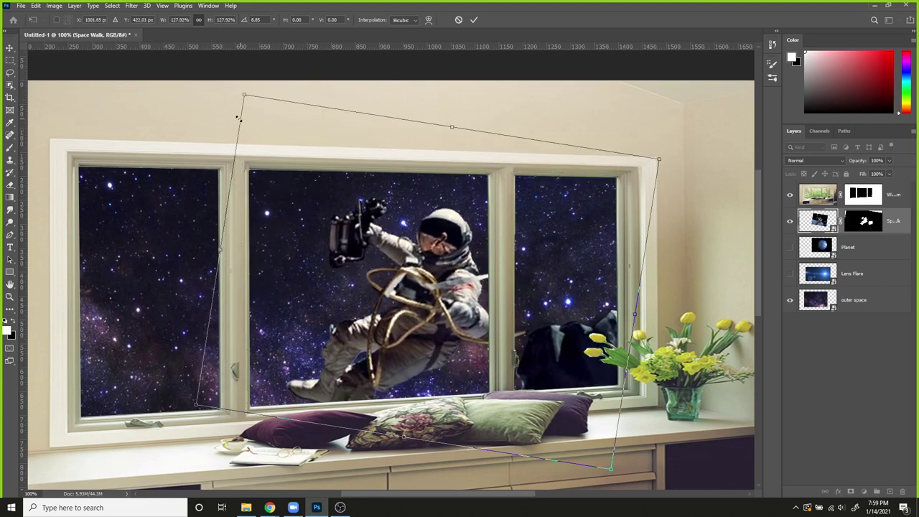
pyautogui.press('Return')
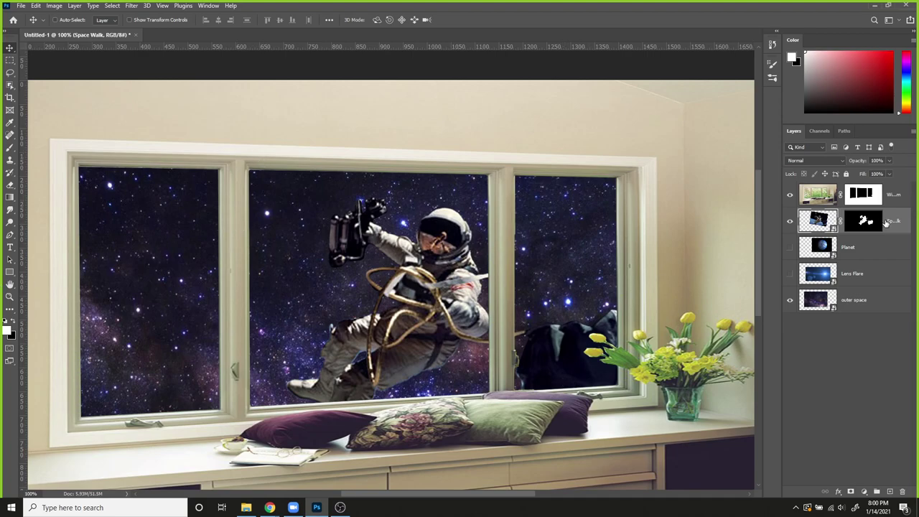
# Step: Duplicate the Space Walk layer to the bottom, group the copy, and name the group Backup
pyautogui.moveTo(889, 222); pyautogui.dragTo(881, 328)
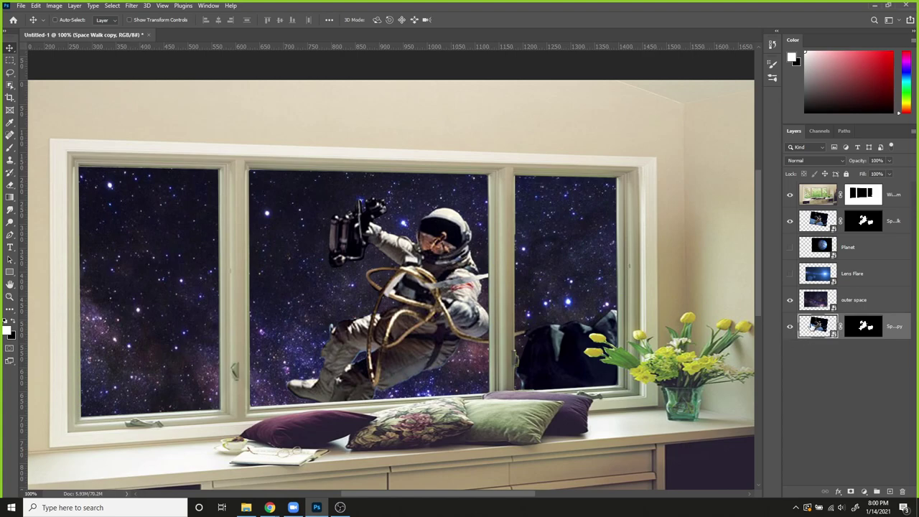
pyautogui.keyDown('ctrl'); pyautogui.click(861, 336); pyautogui.keyUp('ctrl')
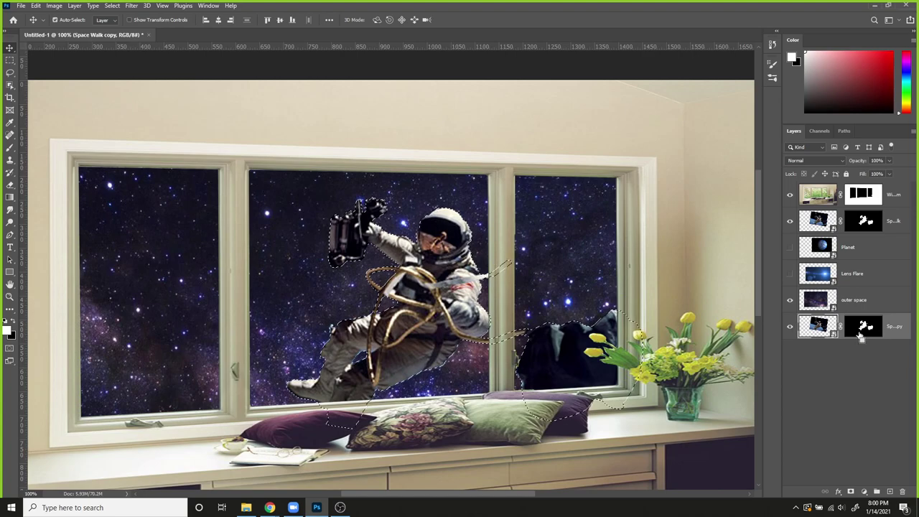
pyautogui.hotkey('ctrl', 'g')
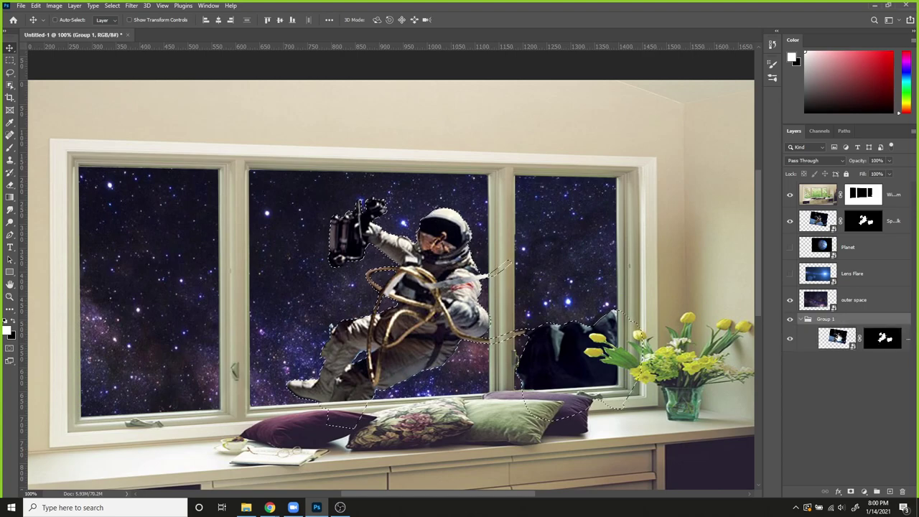
pyautogui.hotkey('ctrl', 'd')
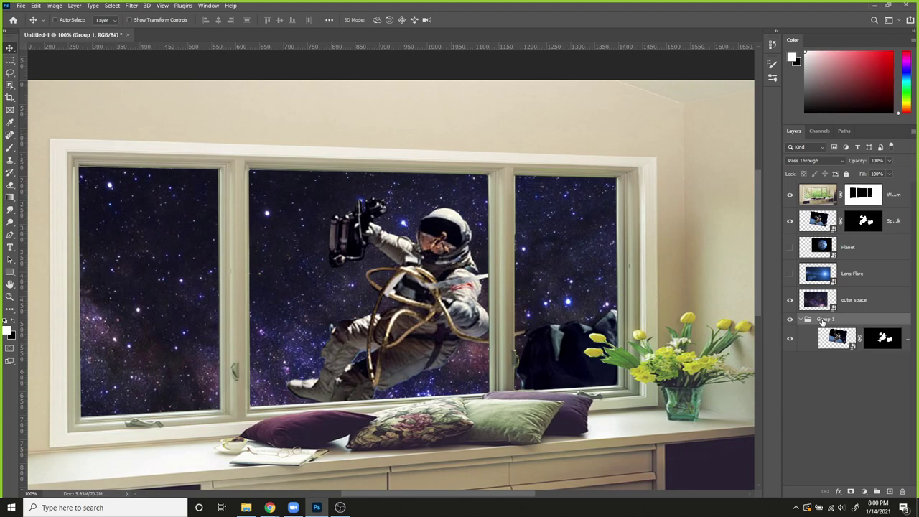
pyautogui.doubleClick(824, 319)
pyautogui.write('Backgro')
pyautogui.press('Return')
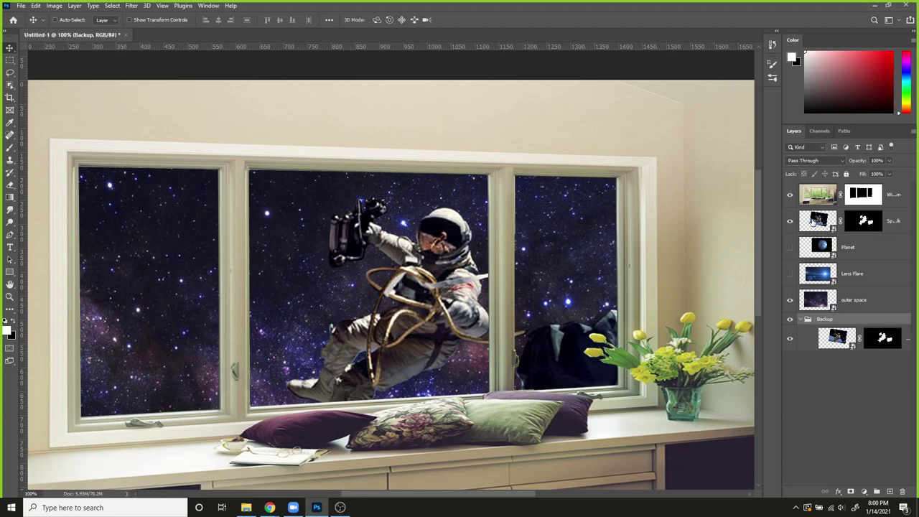
# Step: Hide and collapse the Backup group, leaving the original Space Walk layer visible and active
pyautogui.click(790, 320)
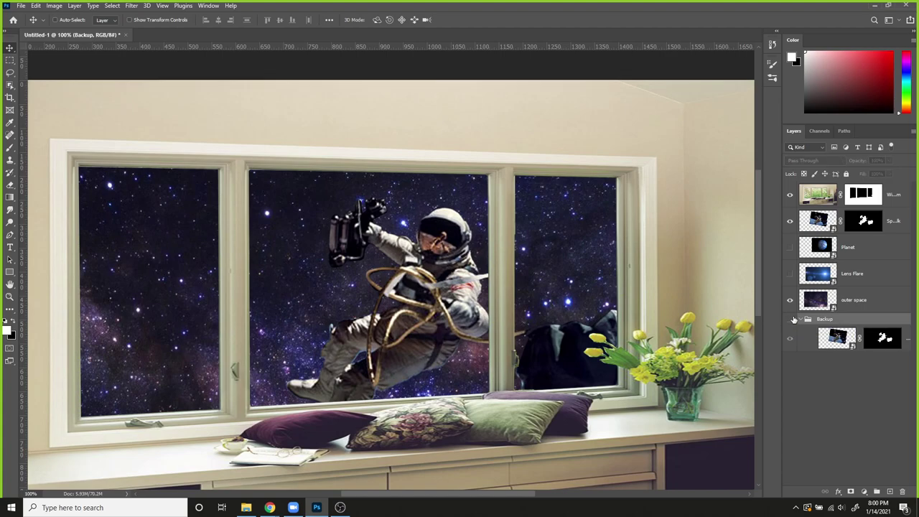
pyautogui.click(801, 321)
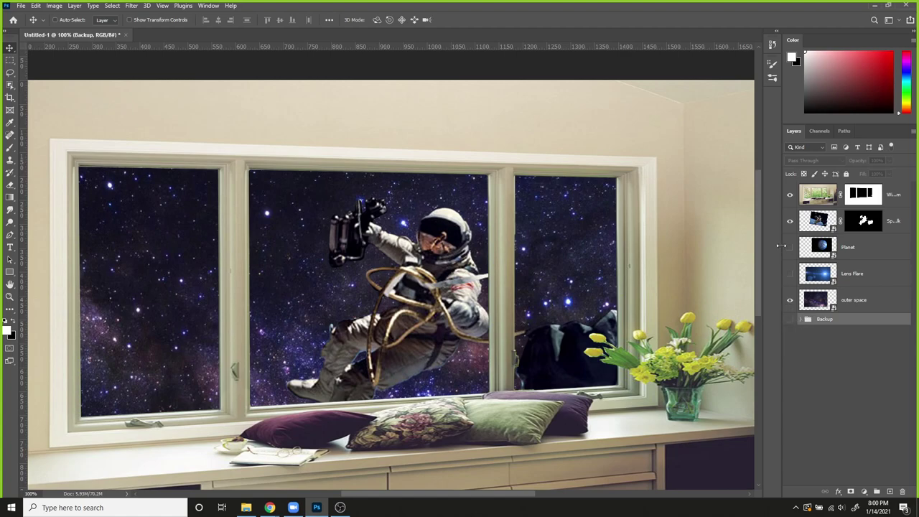
pyautogui.click(790, 222)
pyautogui.click(790, 321)
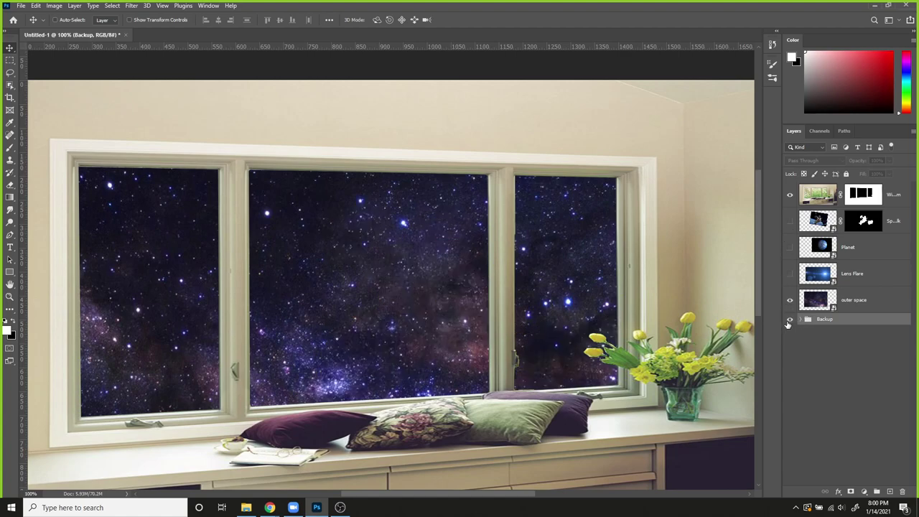
pyautogui.click(802, 320)
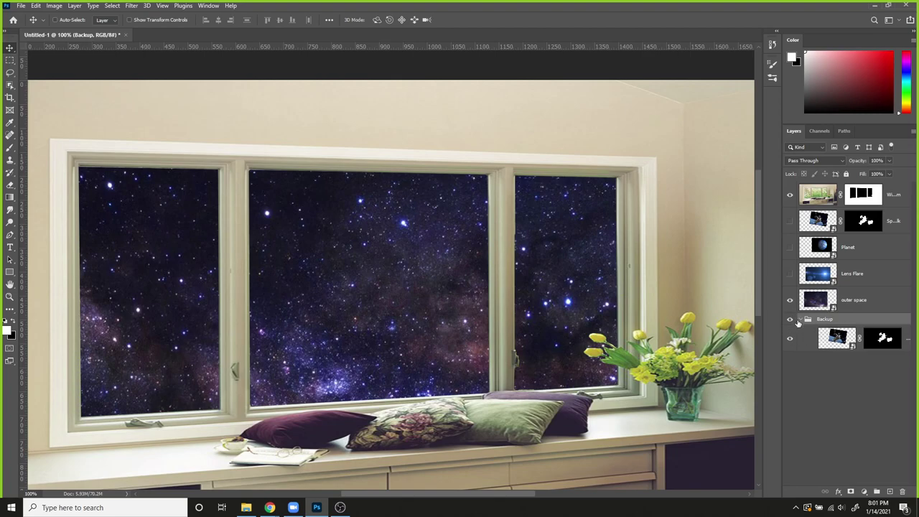
pyautogui.click(799, 319)
pyautogui.click(790, 320)
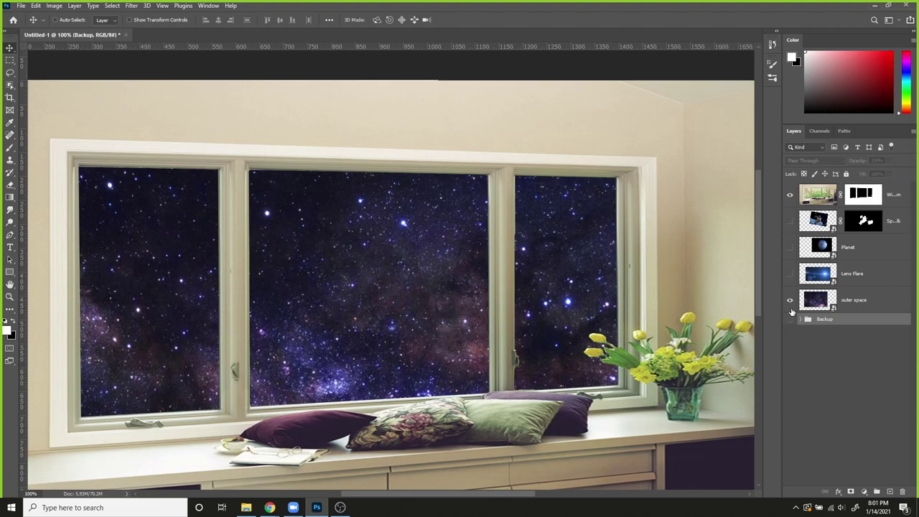
pyautogui.click(790, 222)
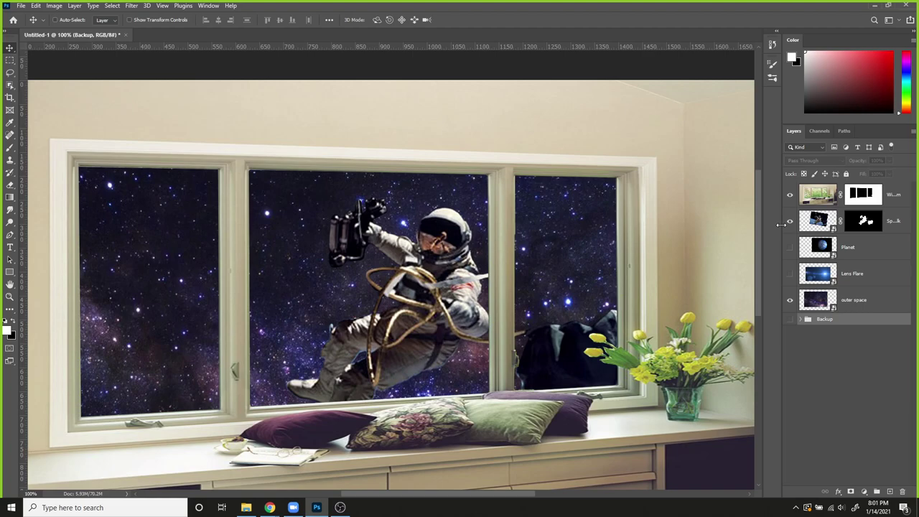
pyautogui.click(802, 227)
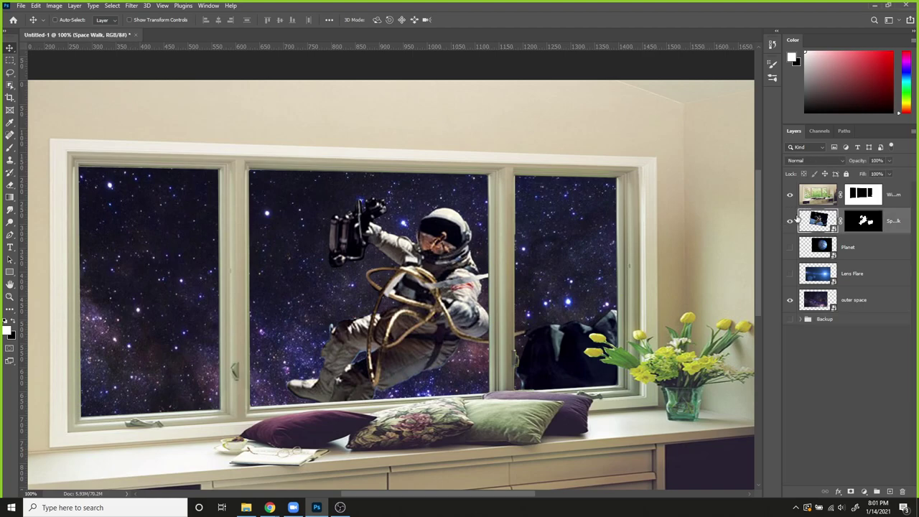
# Step: Rasterize the Space Walk smart object from its Layers panel context menu
pyautogui.rightClick(806, 222)
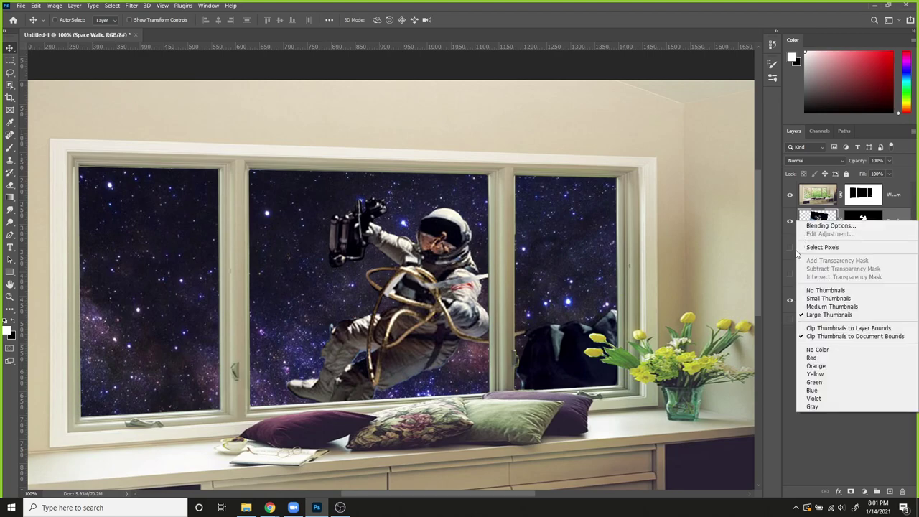
pyautogui.click(810, 215)
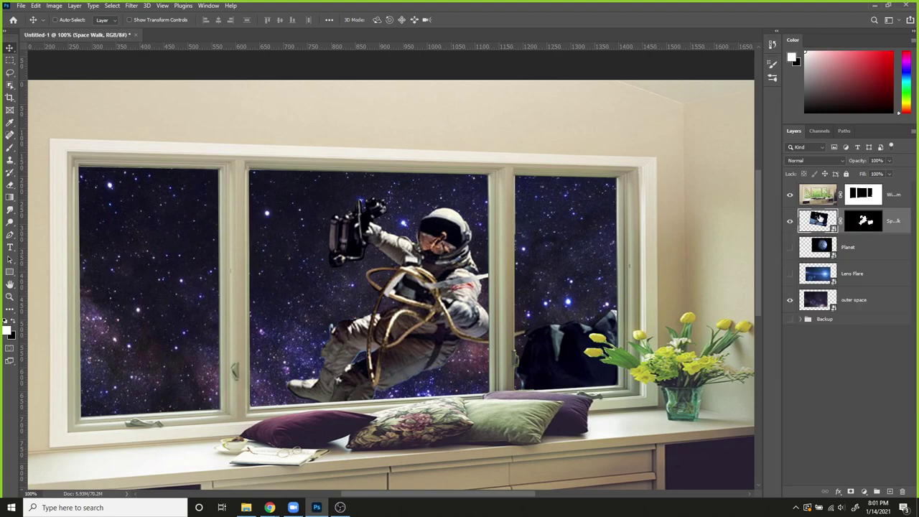
pyautogui.rightClick(819, 218)
pyautogui.click(808, 442)
pyautogui.rightClick(888, 219)
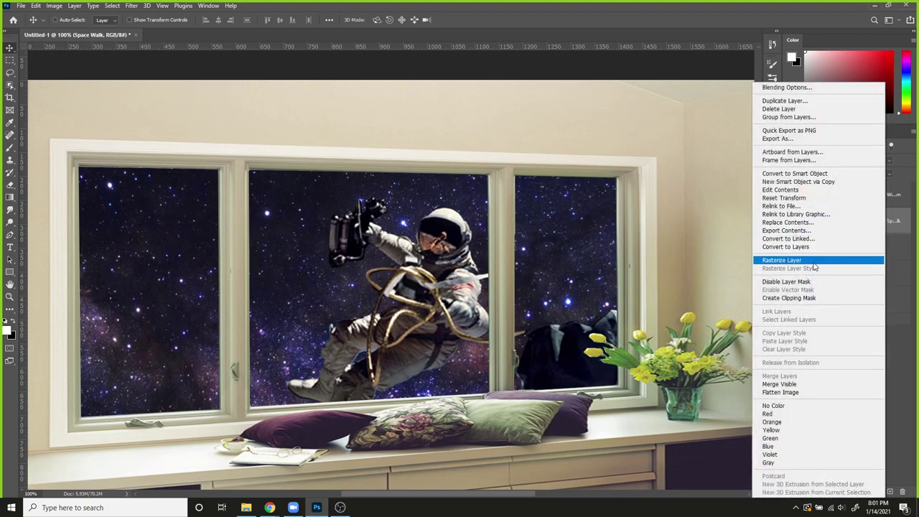
pyautogui.click(787, 263)
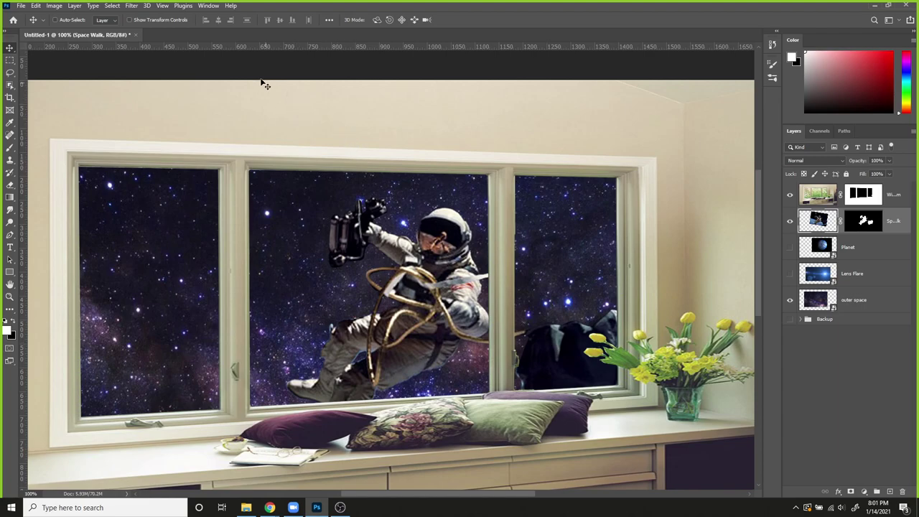
# Step: Open Image > Adjustments > Shadows/Highlights, previewing the default 35% Shadows amount
pyautogui.click(51, 7)
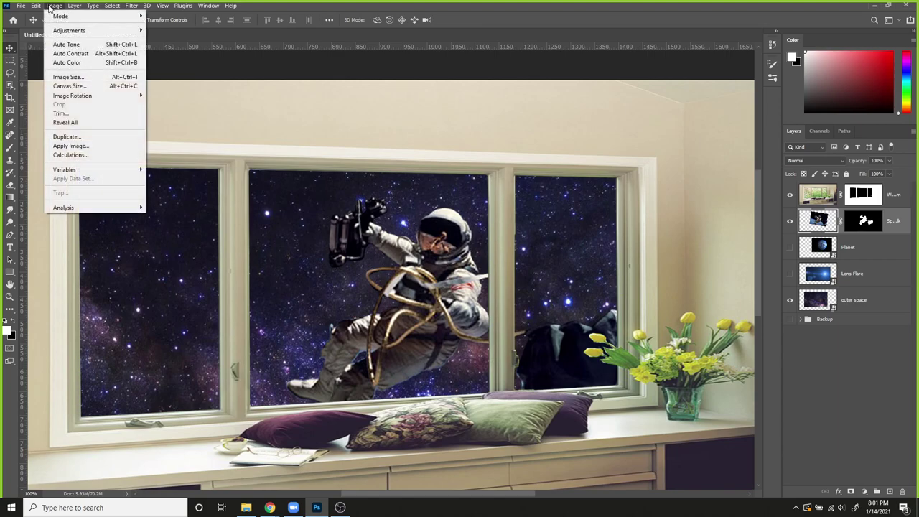
pyautogui.moveTo(47, 33)
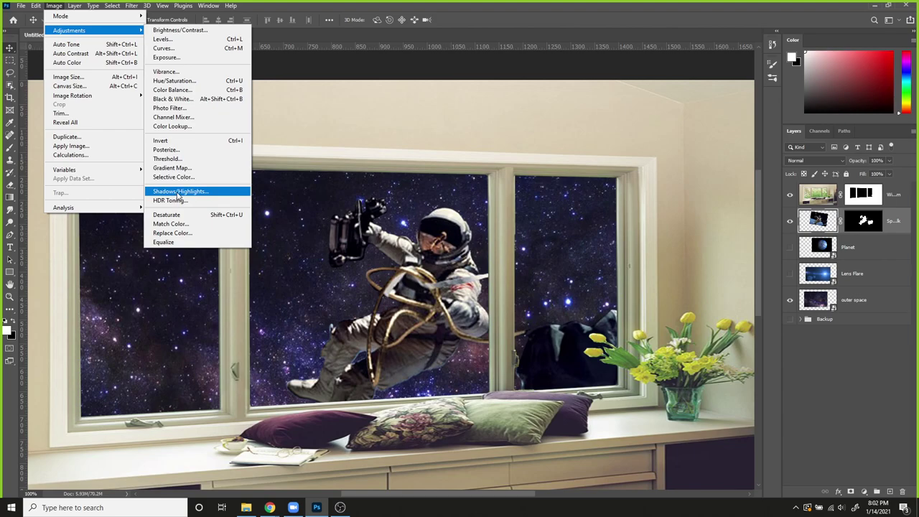
pyautogui.click(178, 193)
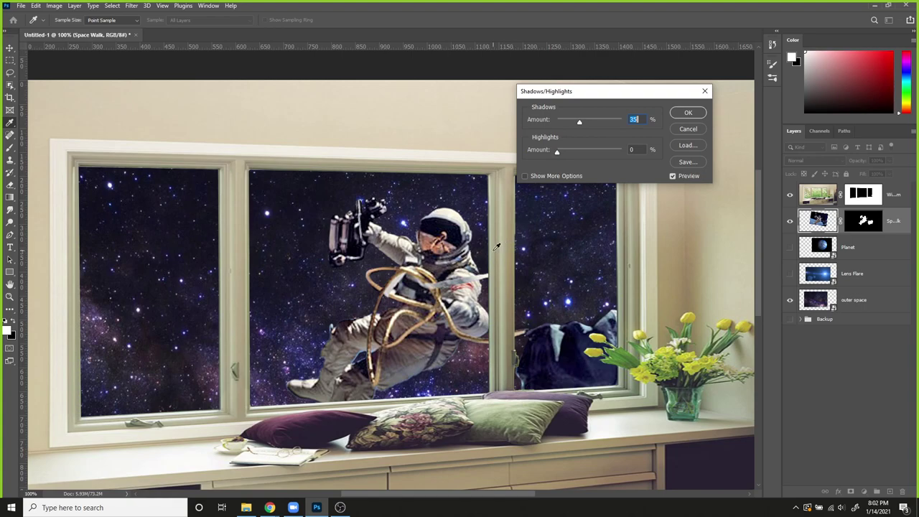
# Step: Zoom in on the astronaut and lower the Shadows amount to about 19%
pyautogui.hotkey('ctrl', '+')
pyautogui.hotkey('ctrl', '+')
pyautogui.moveTo(315, 174); pyautogui.dragTo(341, 237)
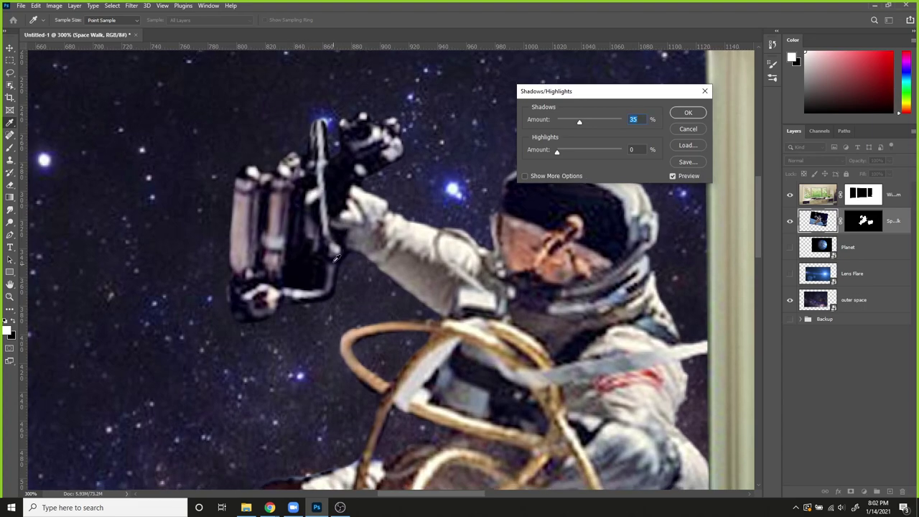
pyautogui.moveTo(575, 126)
pyautogui.mouseDown()
pyautogui.moveTo(532, 123)
pyautogui.moveTo(573, 120)
pyautogui.mouseUp()
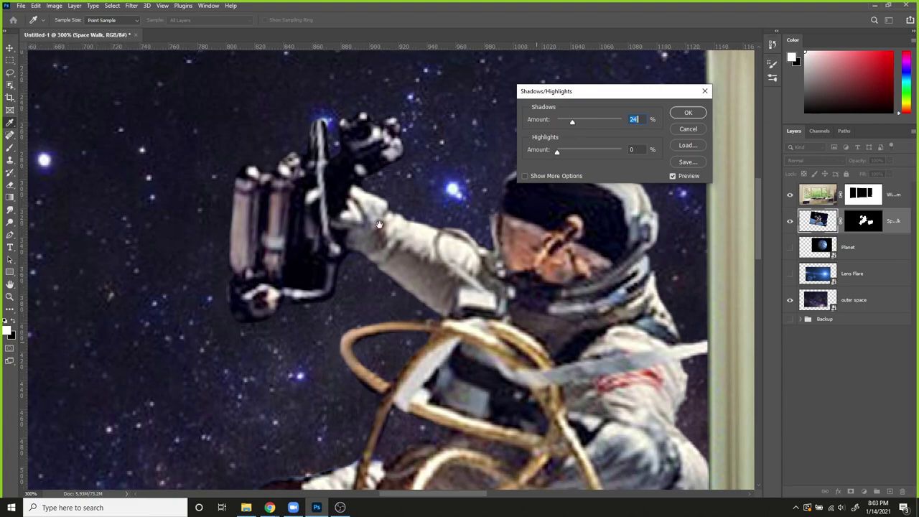
pyautogui.moveTo(546, 309); pyautogui.dragTo(431, 260)
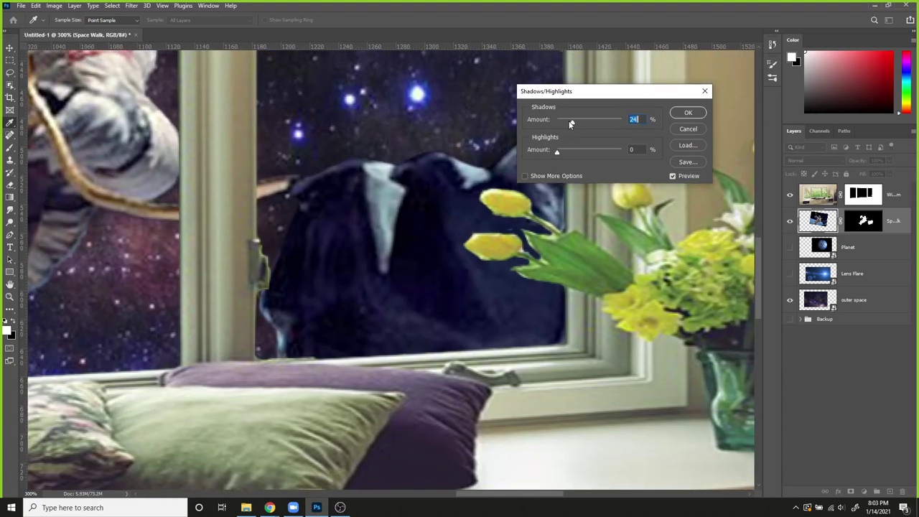
pyautogui.moveTo(571, 123)
pyautogui.mouseDown()
pyautogui.moveTo(538, 121)
pyautogui.moveTo(553, 120)
pyautogui.mouseUp()
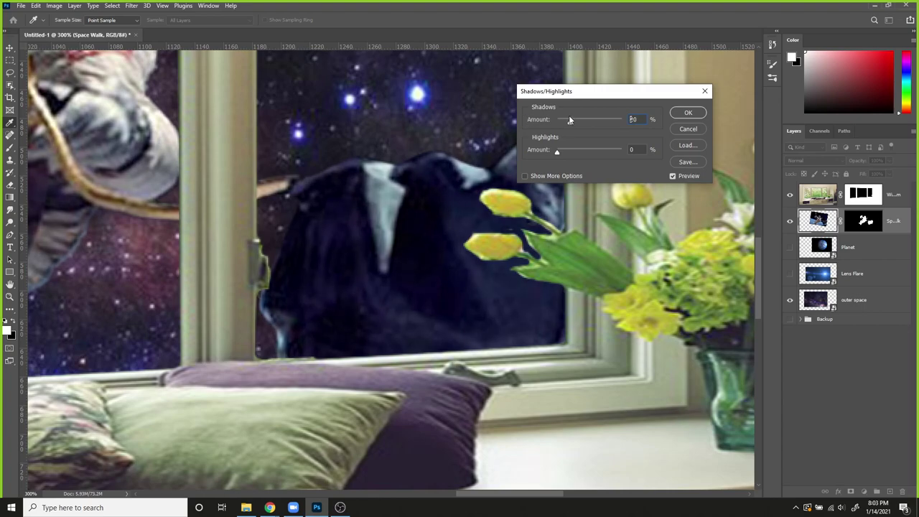
# Step: Toggle Preview repeatedly to compare the shadow-lightened image with the original
pyautogui.click(673, 177)
pyautogui.click(675, 178)
pyautogui.click(674, 177)
pyautogui.click(674, 176)
pyautogui.press('p')
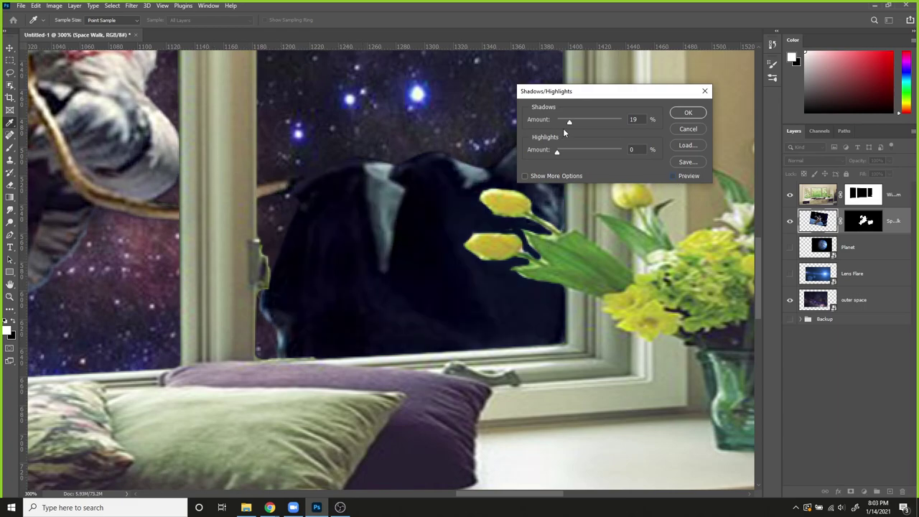
pyautogui.click(673, 177)
pyautogui.click(294, 275)
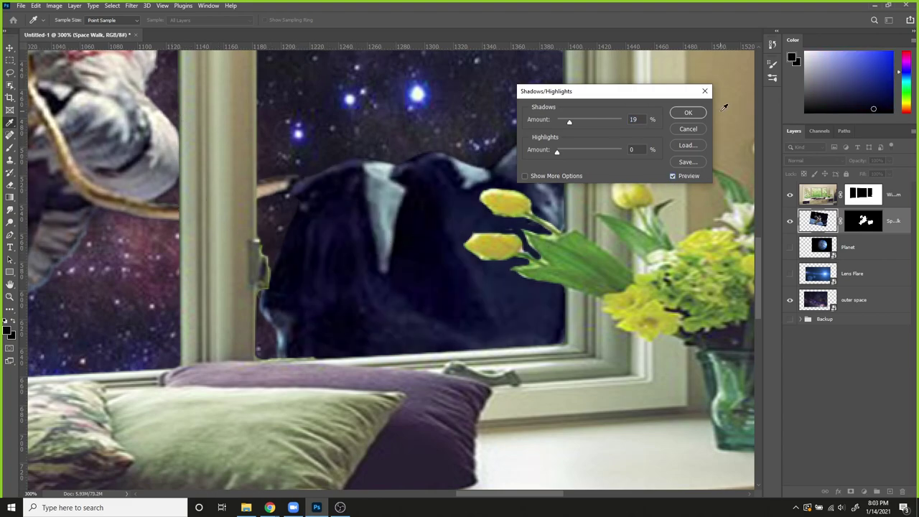
pyautogui.click(307, 112)
pyautogui.click(673, 176)
# Step: Cancel the Shadows/Highlights dialog and return to the Move tool over the astronaut
pyautogui.click(705, 91)
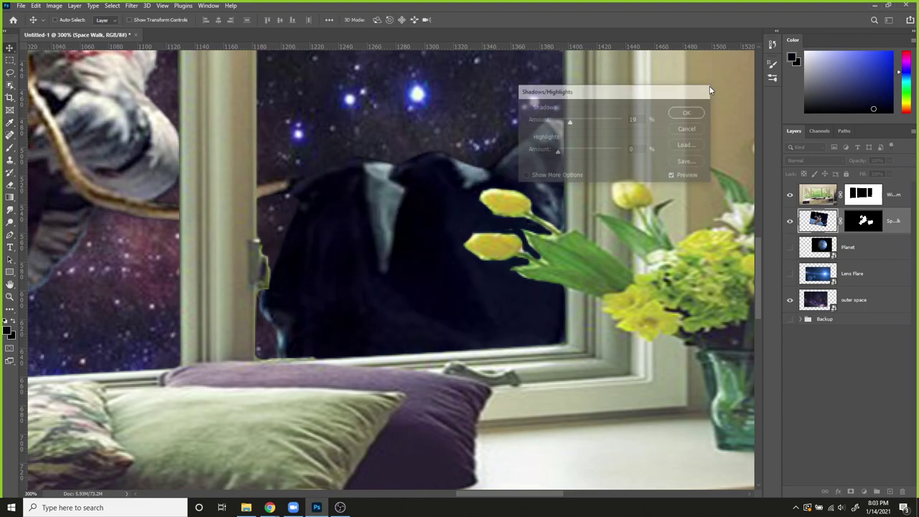
pyautogui.press('v')
pyautogui.moveTo(381, 185); pyautogui.dragTo(541, 226)
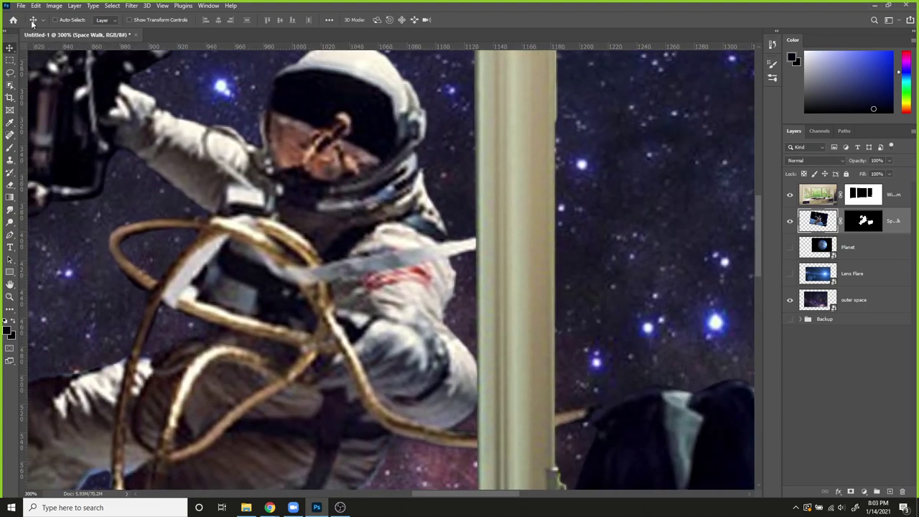
# Step: Reopen Shadows/Highlights and set Shadows 35% and Highlights 31%
pyautogui.click(54, 7)
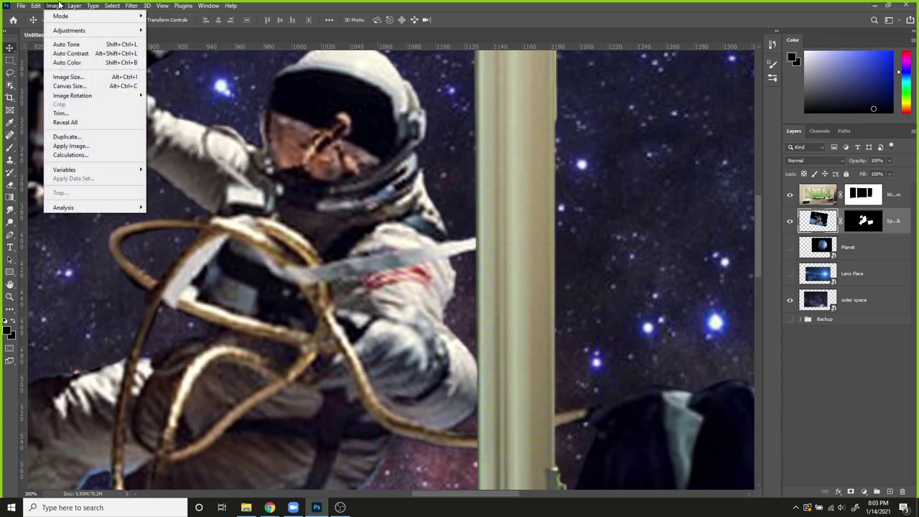
pyautogui.moveTo(64, 29)
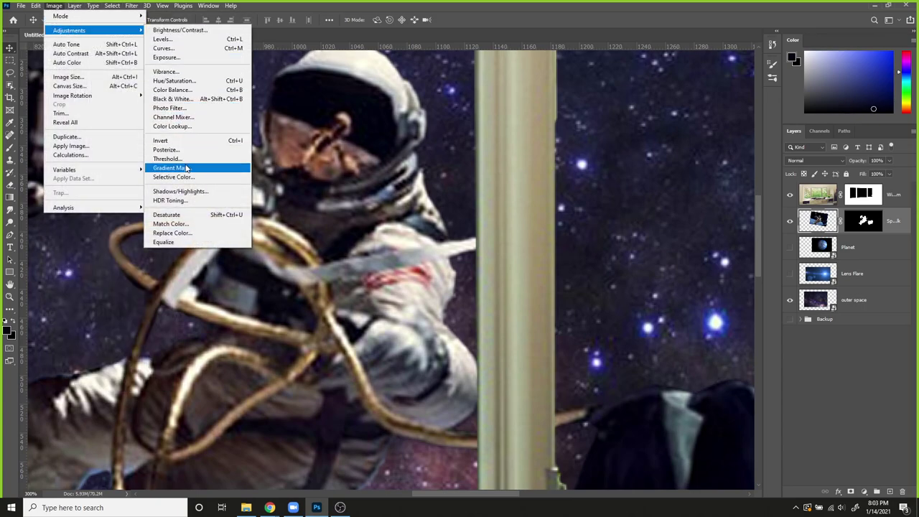
pyautogui.click(179, 192)
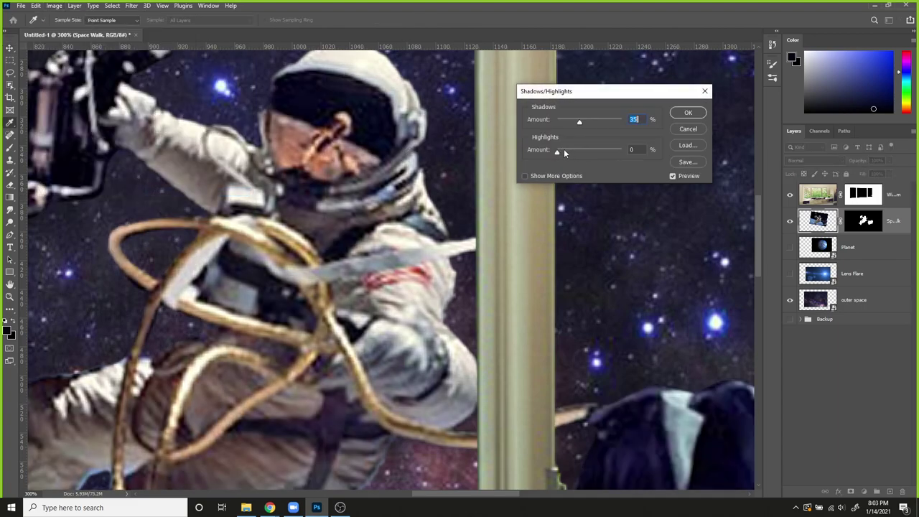
pyautogui.moveTo(564, 150); pyautogui.dragTo(579, 155)
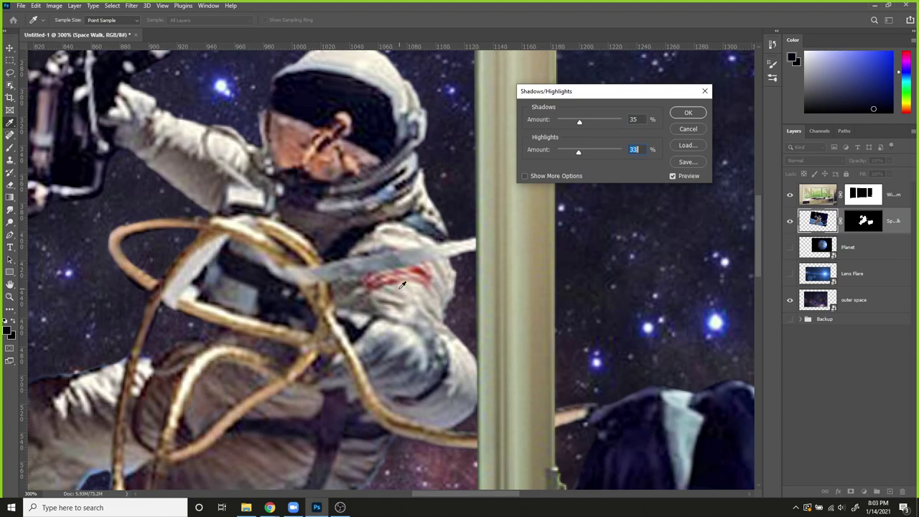
pyautogui.moveTo(368, 79); pyautogui.dragTo(367, 139)
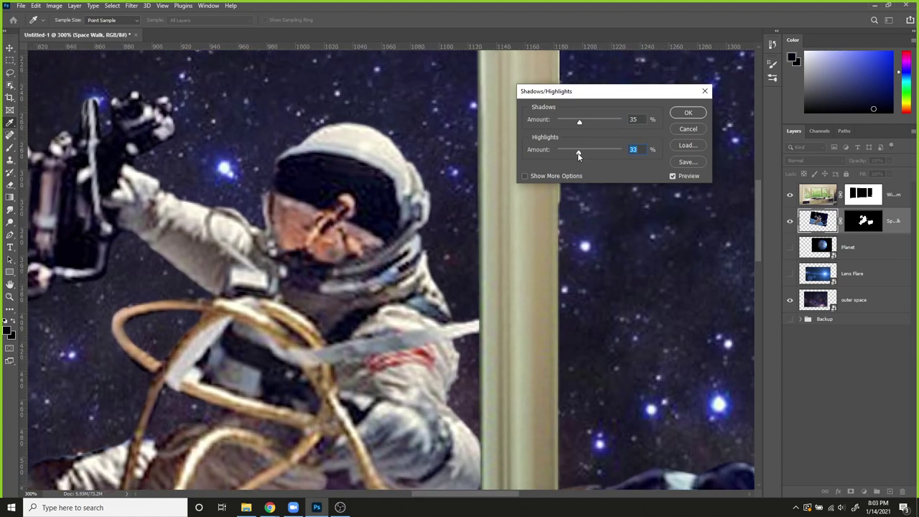
pyautogui.moveTo(580, 153)
pyautogui.mouseDown()
pyautogui.moveTo(537, 156)
pyautogui.moveTo(573, 157)
pyautogui.moveTo(567, 160)
pyautogui.moveTo(578, 150)
pyautogui.mouseUp()
# Step: Compare the adjustment with Preview on and off across the whole scene, then apply it
pyautogui.click(674, 176)
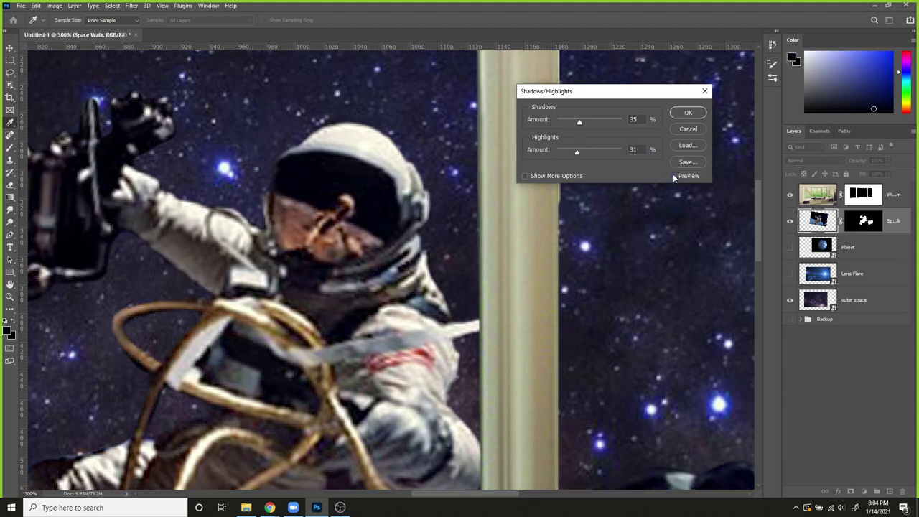
pyautogui.click(673, 176)
pyautogui.click(672, 175)
pyautogui.click(672, 175)
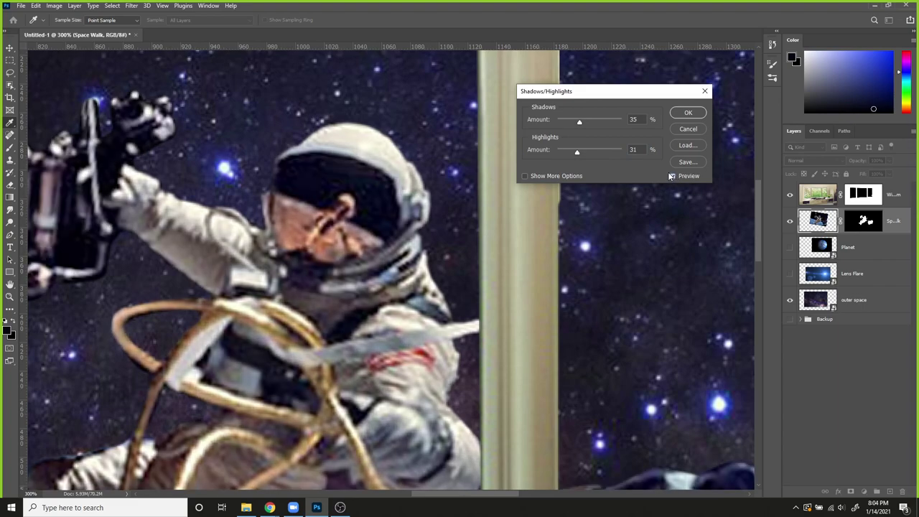
pyautogui.hotkey('ctrl', '1')
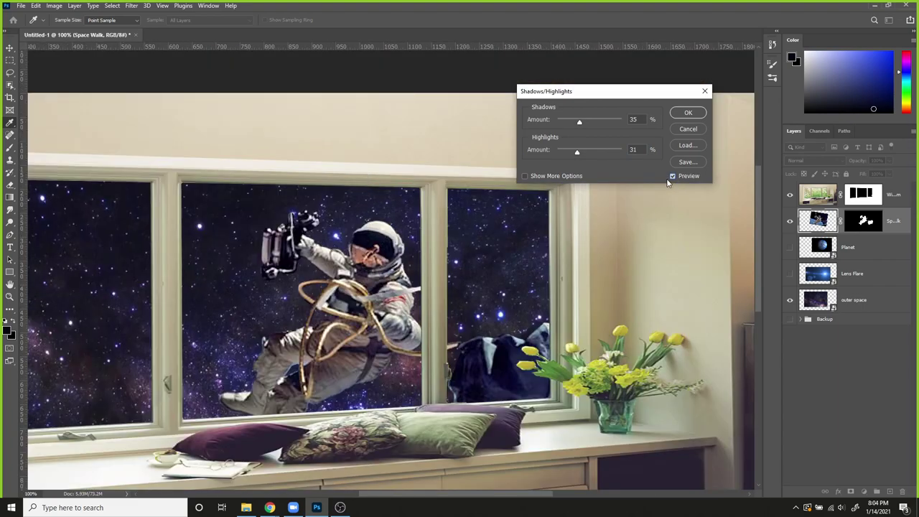
pyautogui.click(672, 176)
pyautogui.click(673, 176)
pyautogui.click(672, 176)
pyautogui.click(672, 175)
pyautogui.click(672, 177)
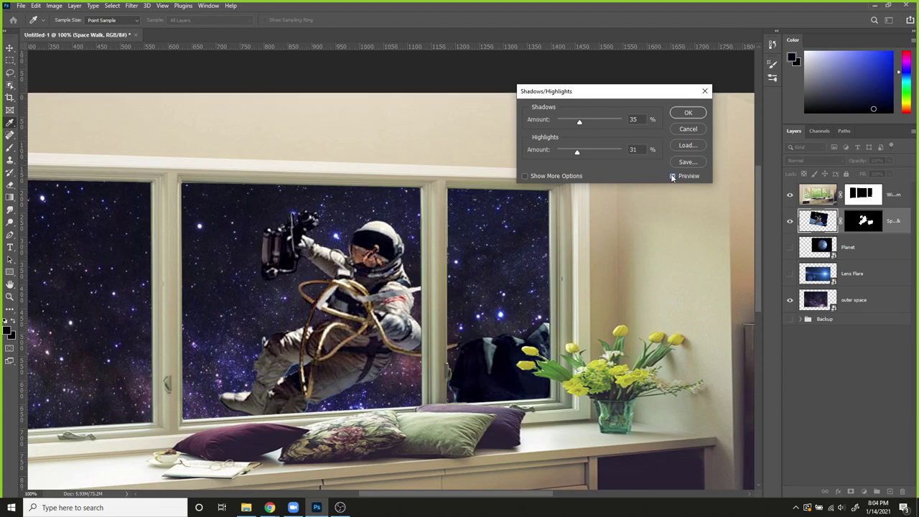
pyautogui.click(672, 177)
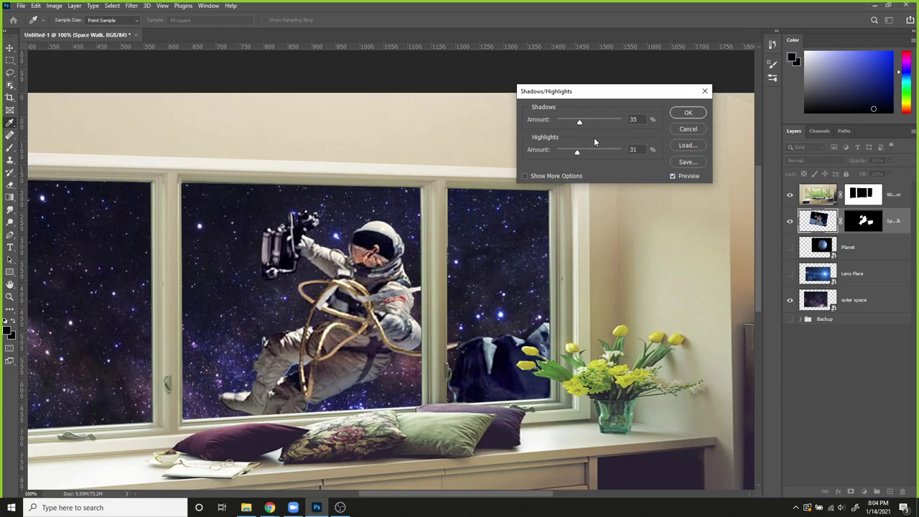
pyautogui.click(688, 113)
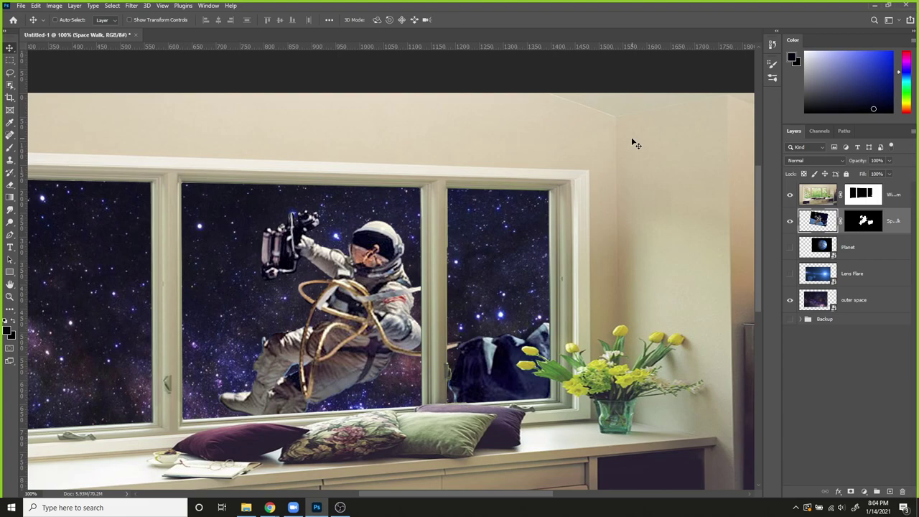
# Step: Open Selective Color for the astronaut layer with the Neutrals colour range
pyautogui.click(57, 9)
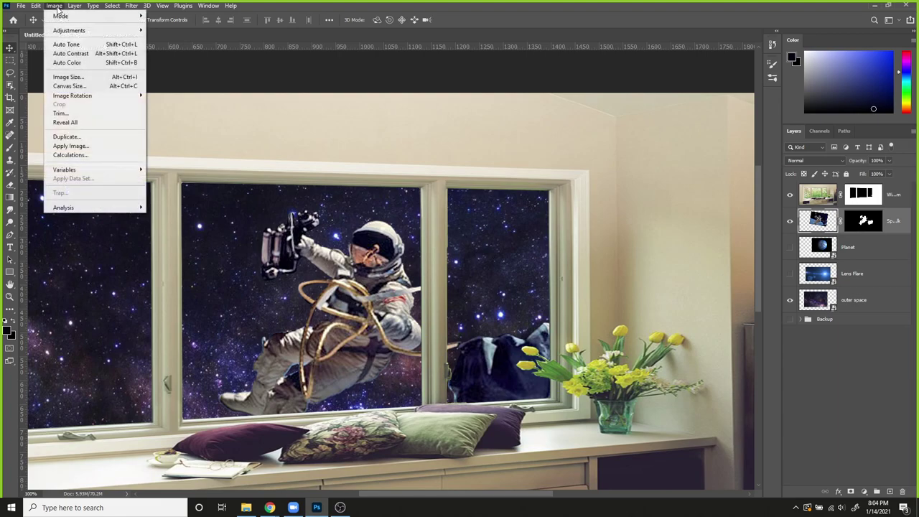
pyautogui.moveTo(66, 32)
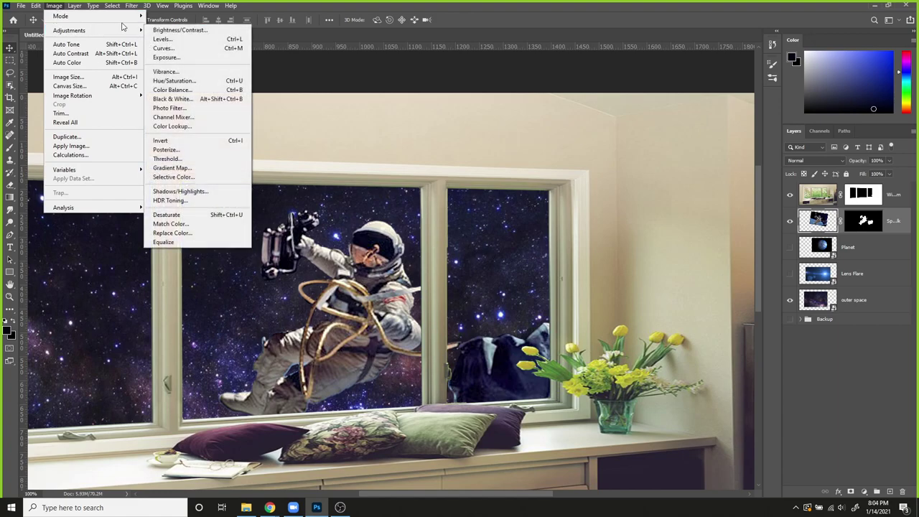
pyautogui.click(172, 177)
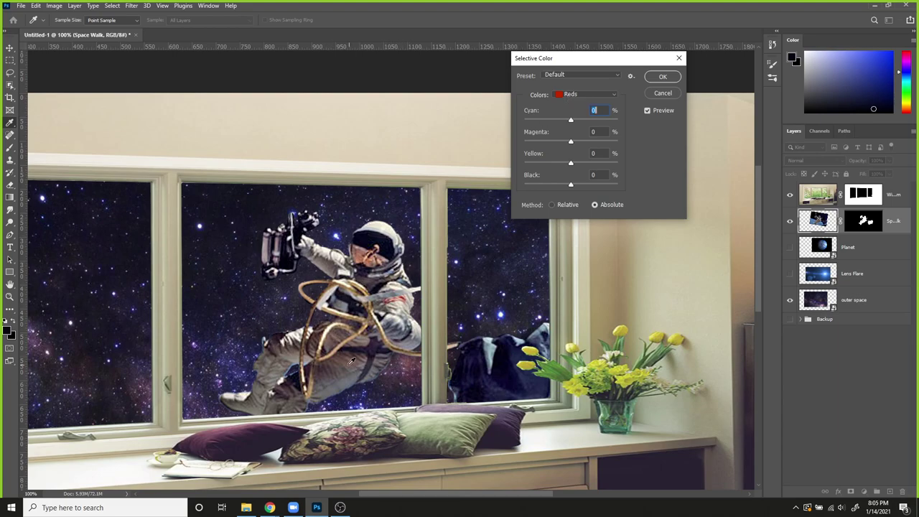
pyautogui.click(575, 97)
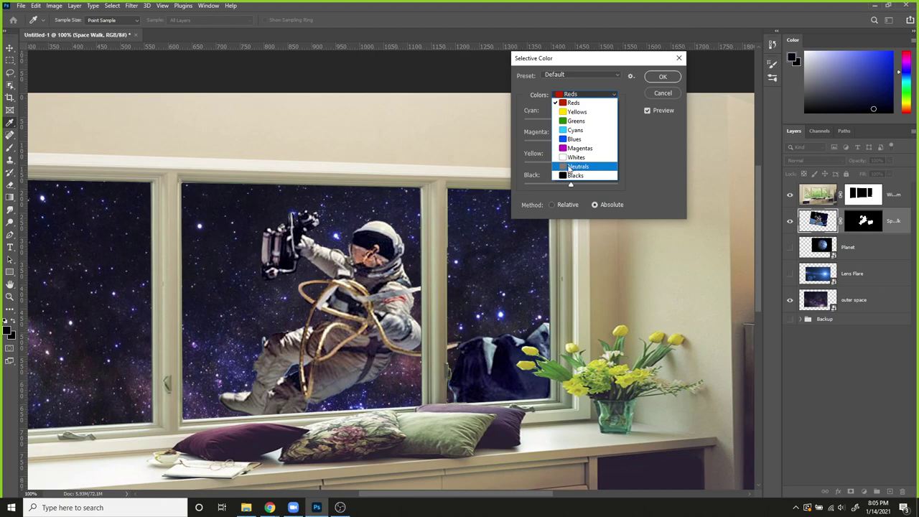
pyautogui.click(571, 168)
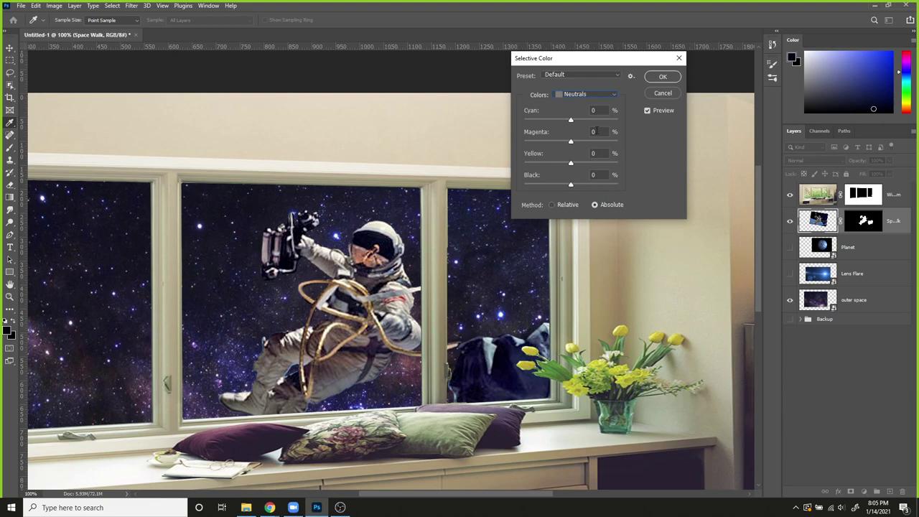
# Step: Try Neutrals Cyan up to +18, then return it to 0
pyautogui.moveTo(575, 120); pyautogui.dragTo(577, 124)
pyautogui.moveTo(577, 123); pyautogui.dragTo(582, 122)
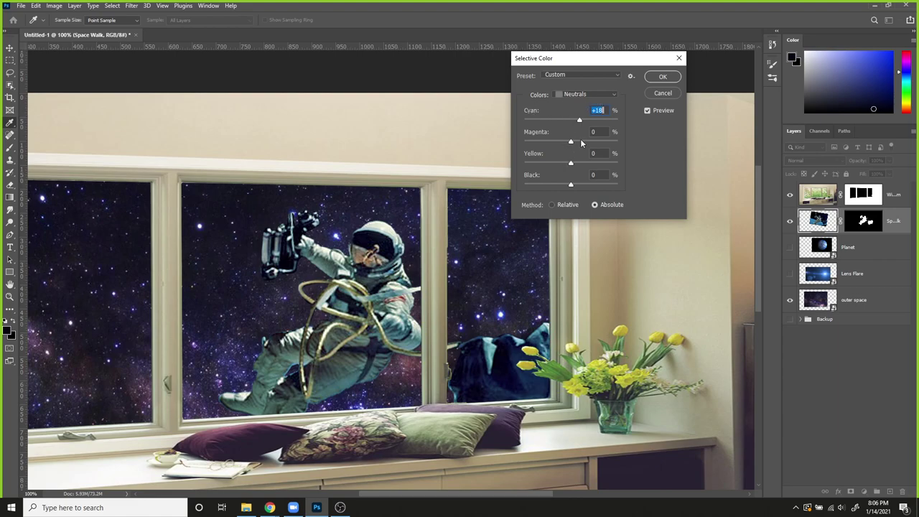
pyautogui.moveTo(580, 121); pyautogui.dragTo(572, 123)
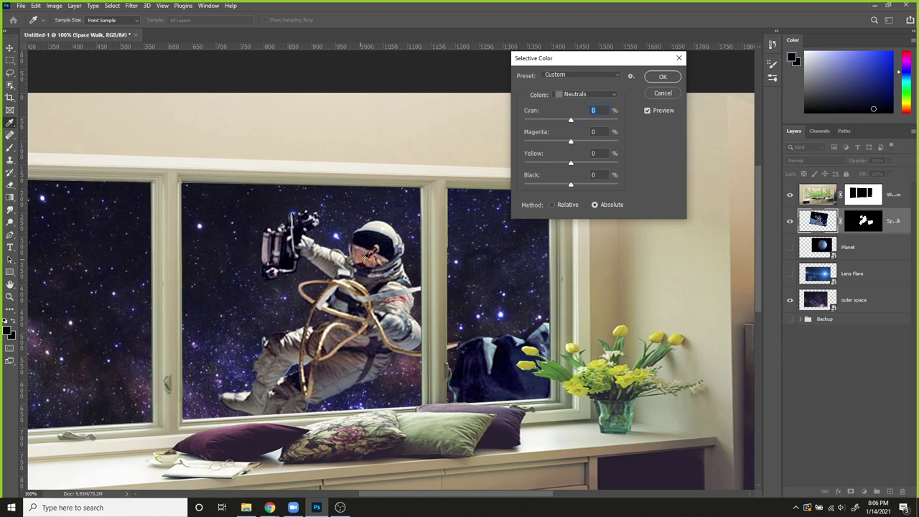
# Step: Try extreme Cyan and Magenta on Reds, then reset both to 0
pyautogui.click(583, 94)
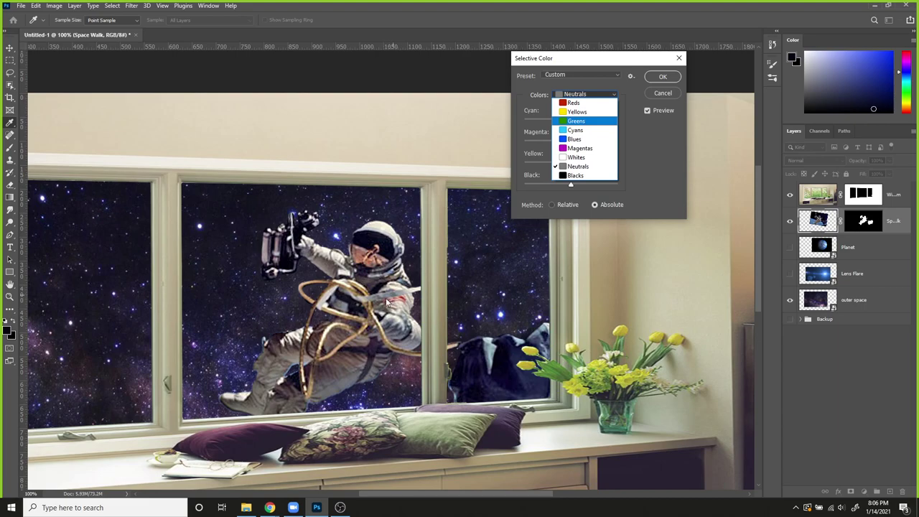
pyautogui.click(574, 103)
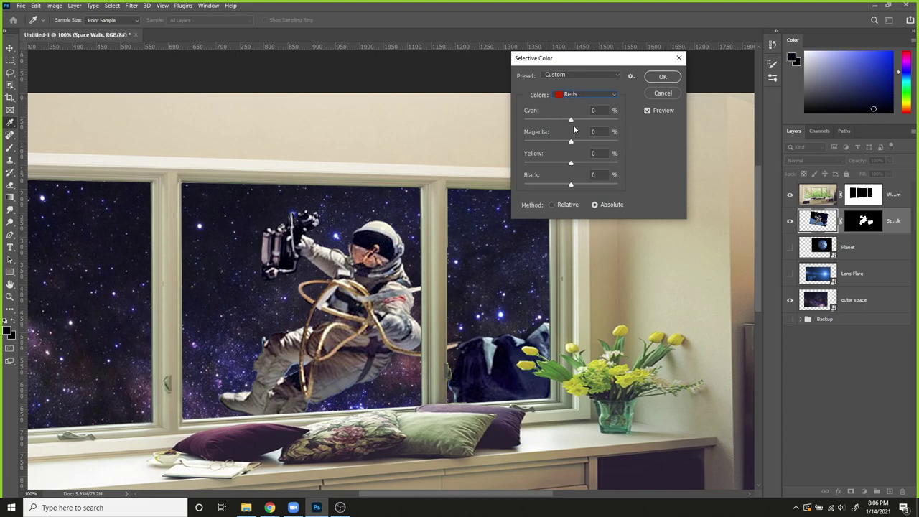
pyautogui.moveTo(572, 120); pyautogui.dragTo(624, 112)
pyautogui.moveTo(573, 141); pyautogui.dragTo(493, 136)
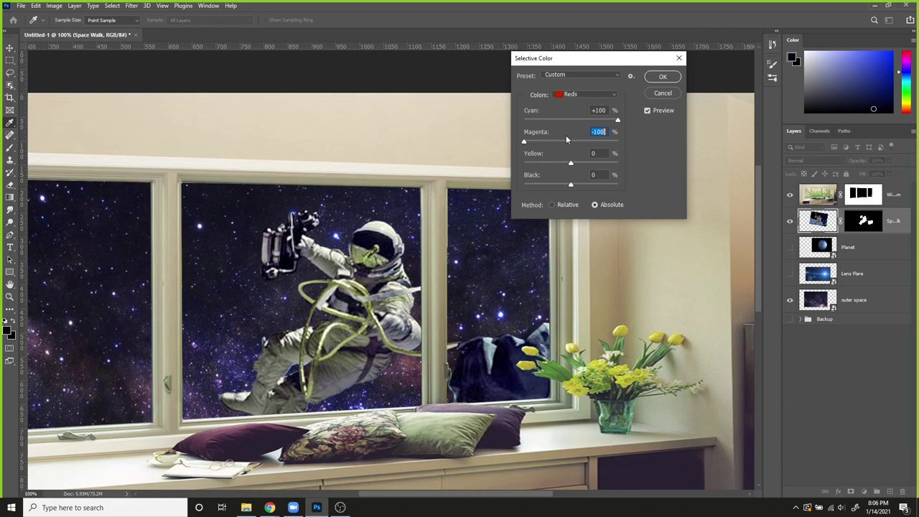
pyautogui.write('0')
pyautogui.hotkey('shift', 'Tab')
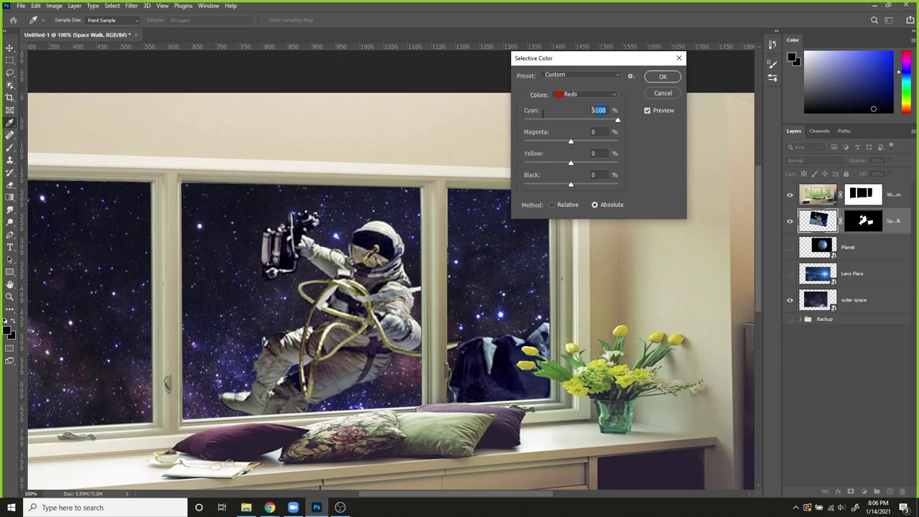
pyautogui.write('0')
# Step: Set Neutrals to Cyan +22, Magenta +15, Black -9 and compare with Preview toggled
pyautogui.click(585, 94)
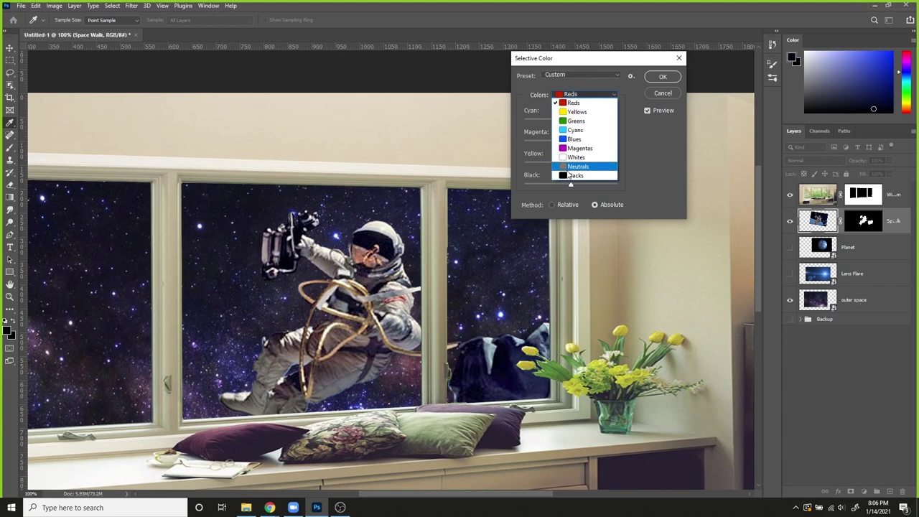
pyautogui.click(568, 166)
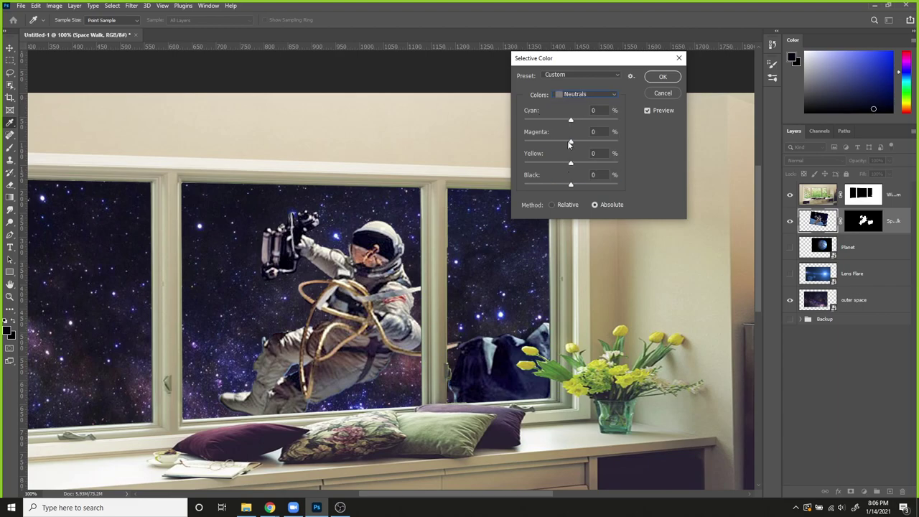
pyautogui.click(578, 120)
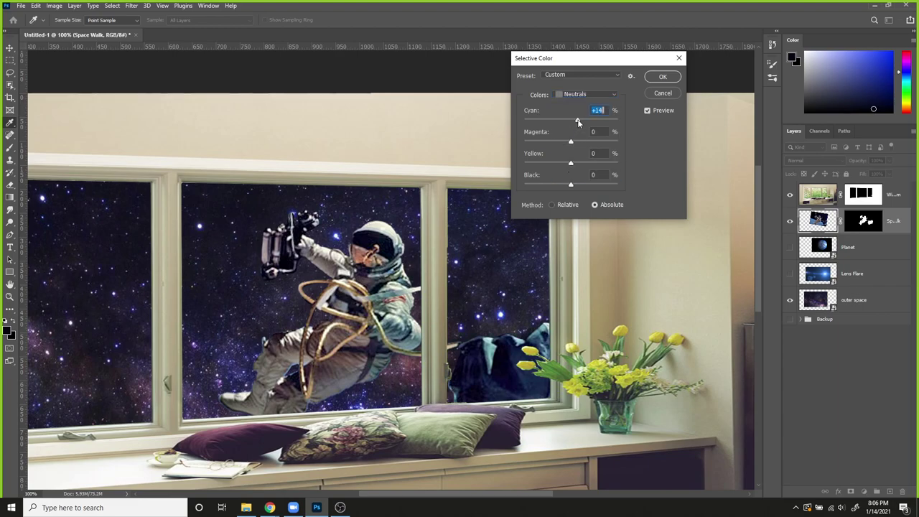
pyautogui.moveTo(572, 140); pyautogui.dragTo(578, 140)
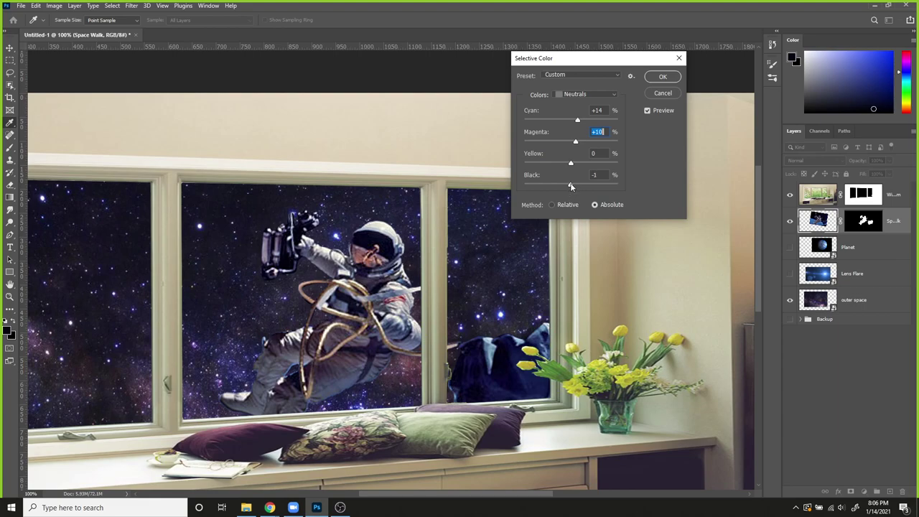
pyautogui.moveTo(571, 183); pyautogui.dragTo(567, 190)
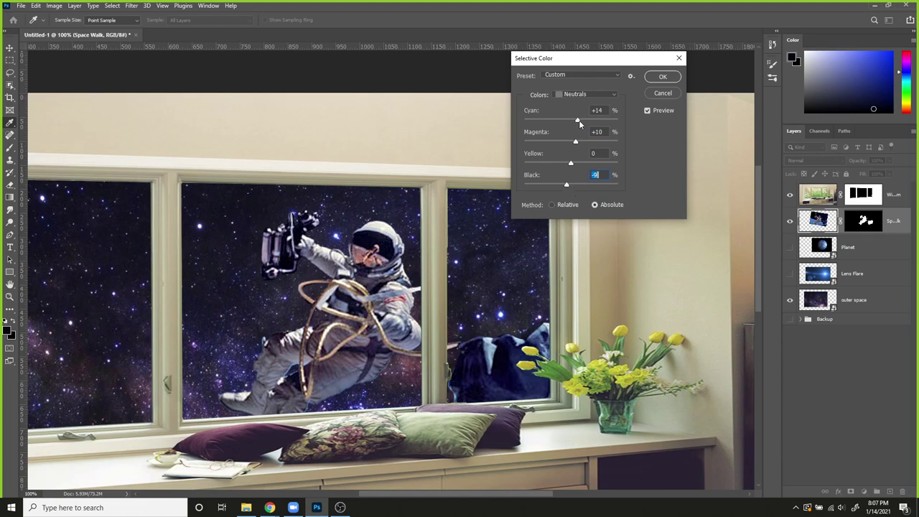
pyautogui.moveTo(581, 124); pyautogui.dragTo(582, 127)
pyautogui.click(578, 141)
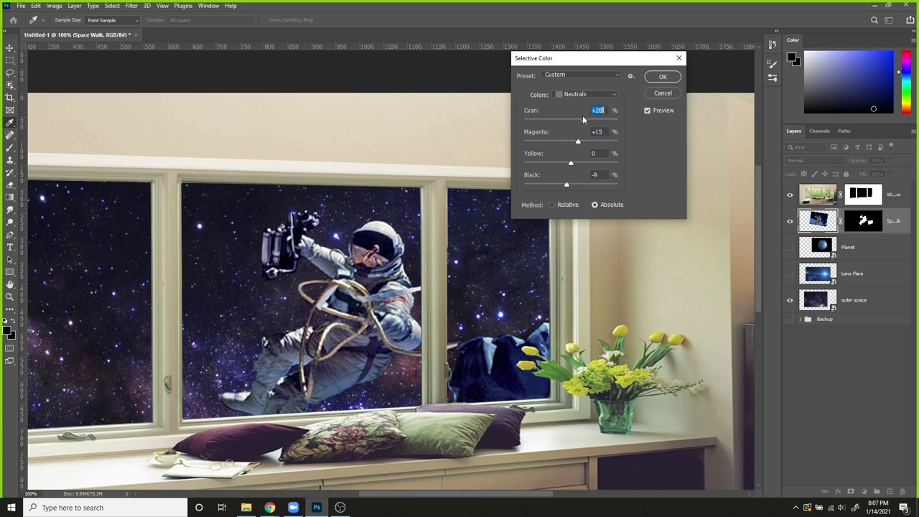
pyautogui.moveTo(580, 117); pyautogui.dragTo(583, 123)
pyautogui.click(649, 110)
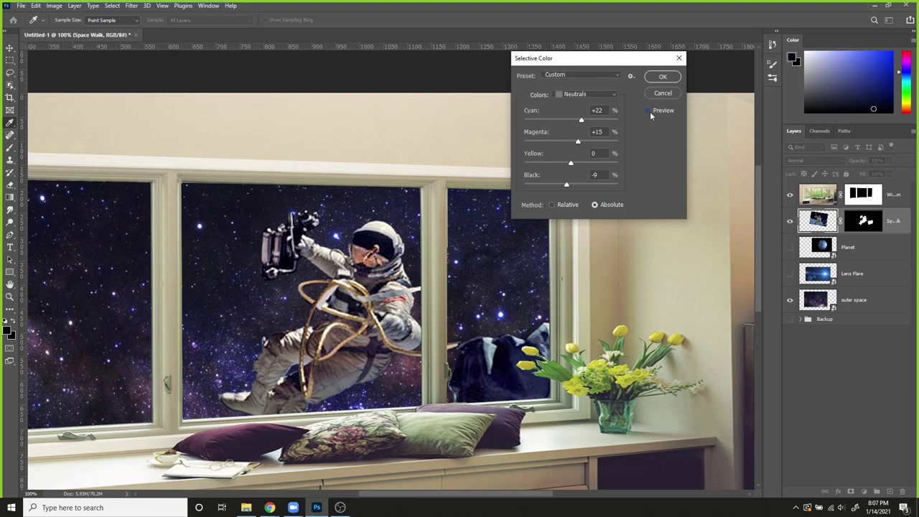
pyautogui.click(649, 110)
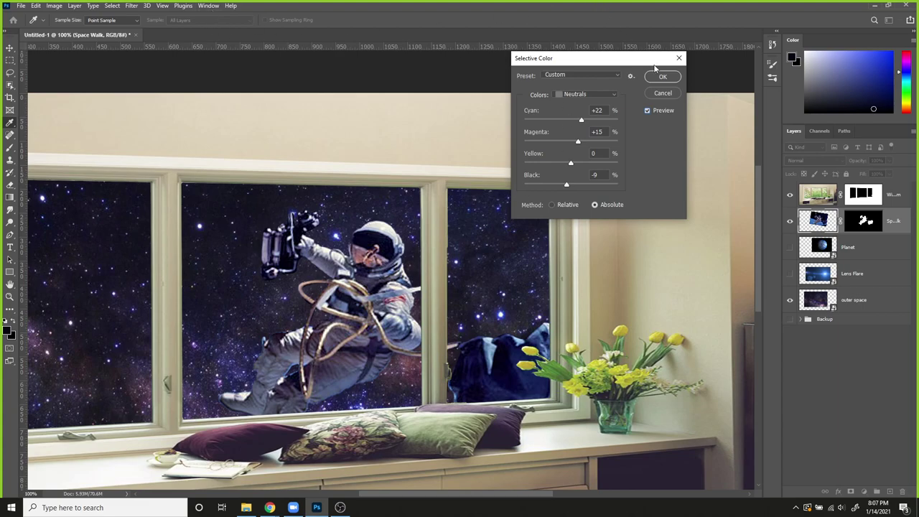
pyautogui.click(661, 77)
pyautogui.press('v')
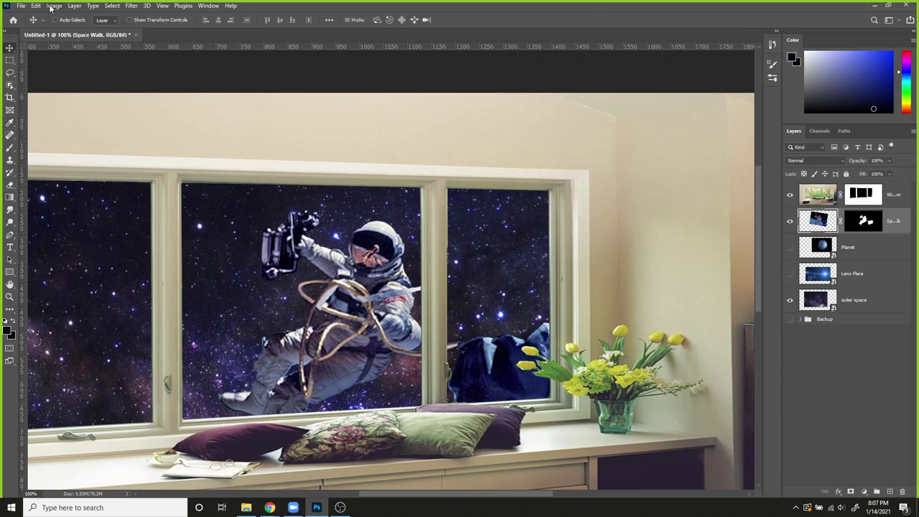
pyautogui.click(54, 5)
pyautogui.moveTo(64, 30)
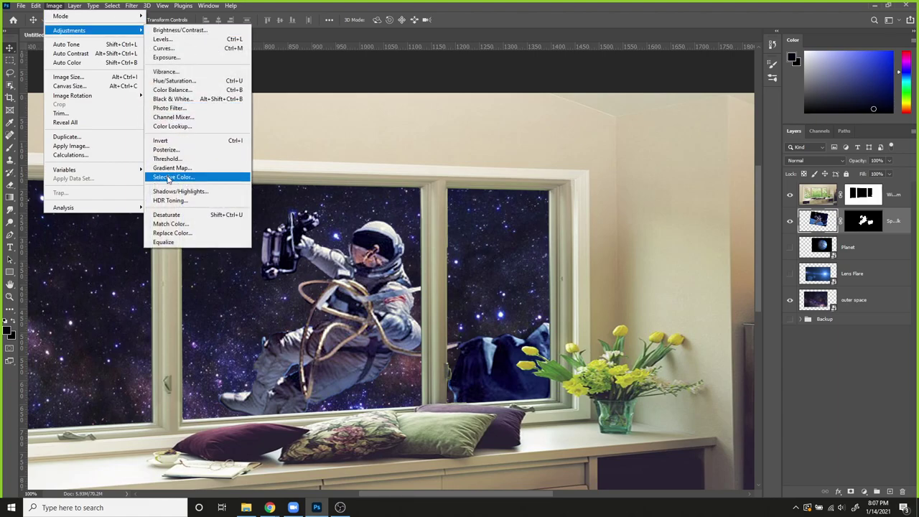
pyautogui.click(169, 177)
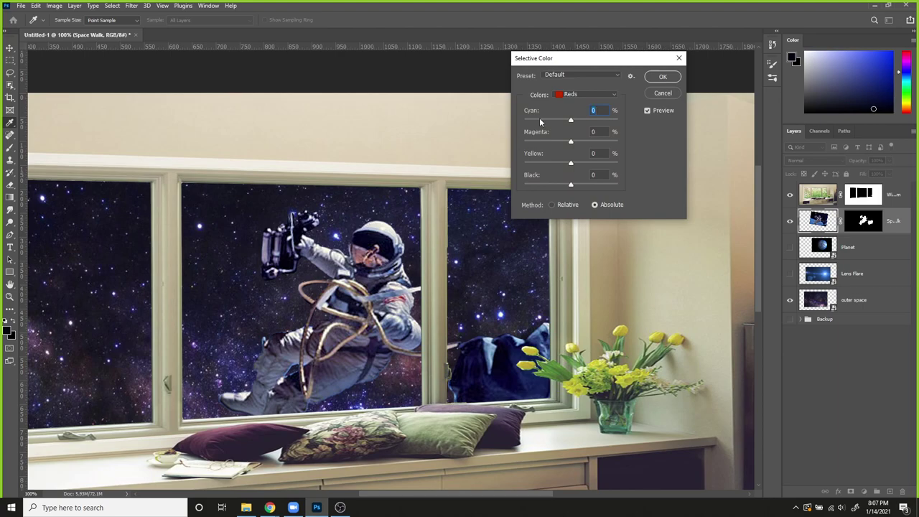
pyautogui.click(562, 94)
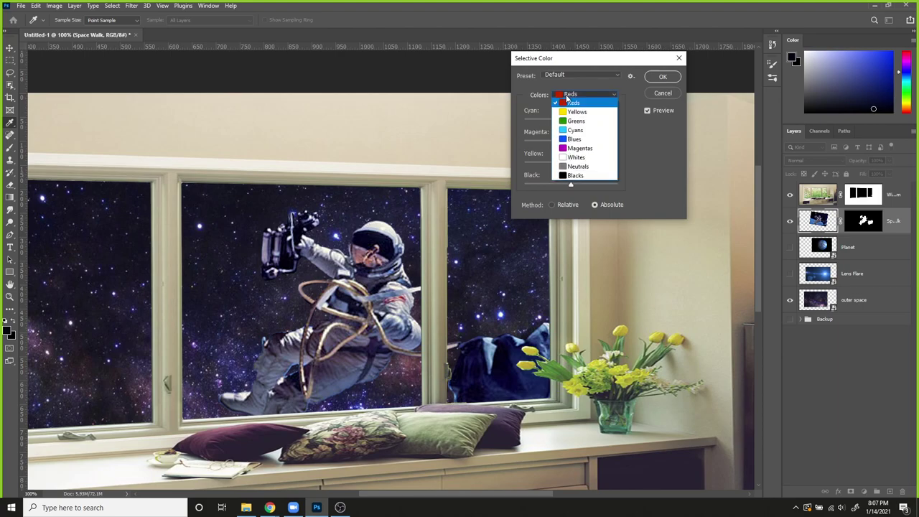
pyautogui.click(653, 163)
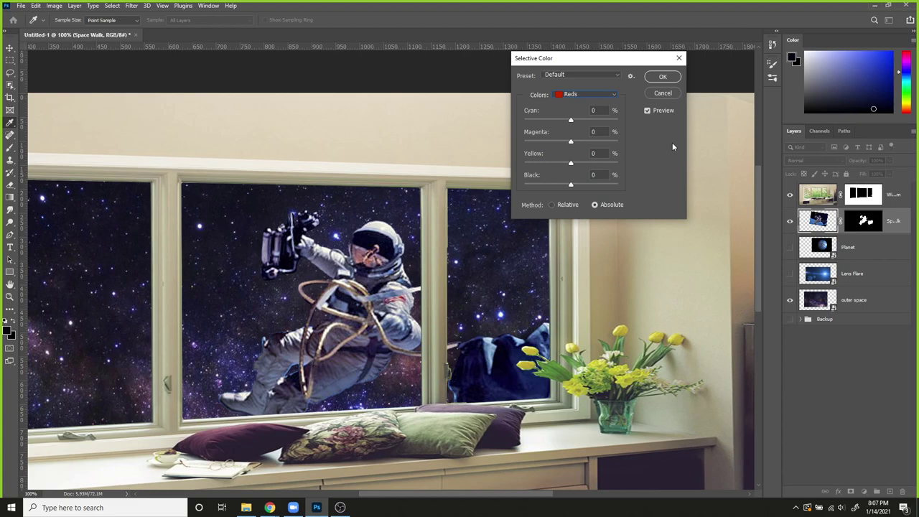
pyautogui.click(657, 94)
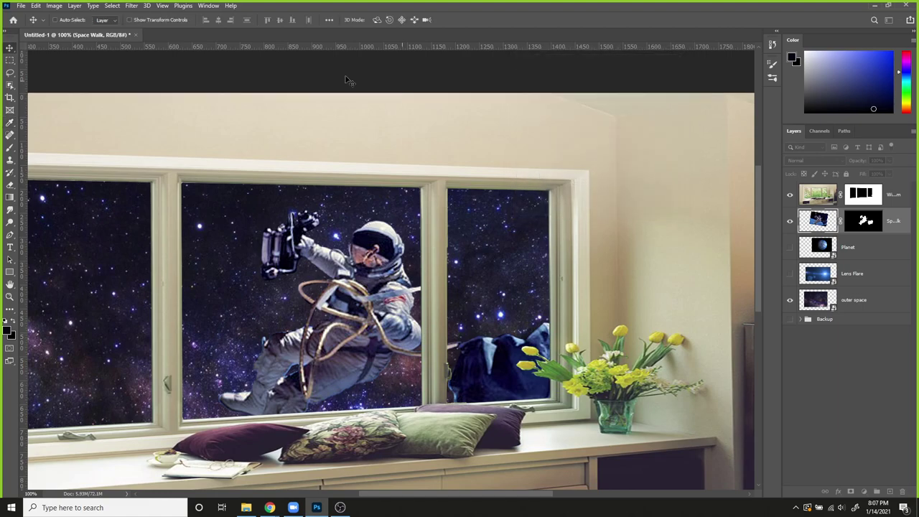
pyautogui.click(56, 7)
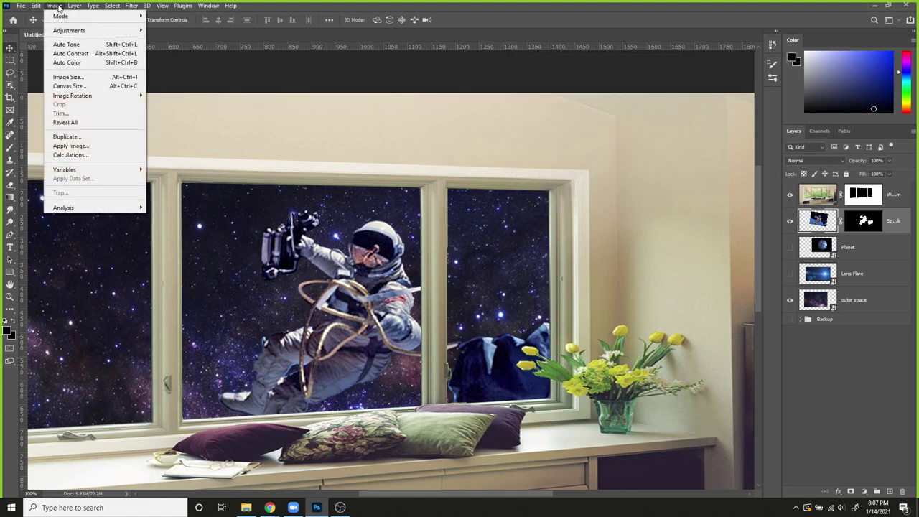
# Step: Dismiss the adjustments menu, fit the whole image in view, and select the Window Room layer
pyautogui.click(316, 12)
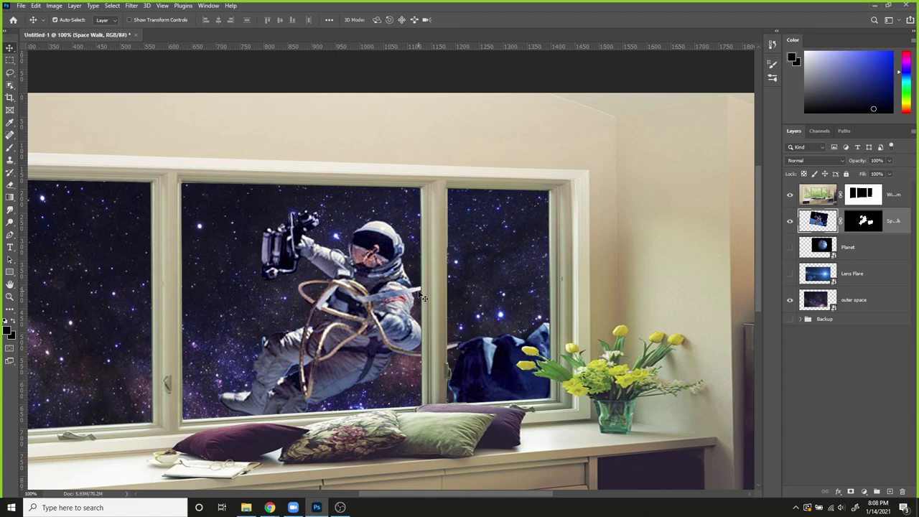
pyautogui.hotkey('ctrl', '-')
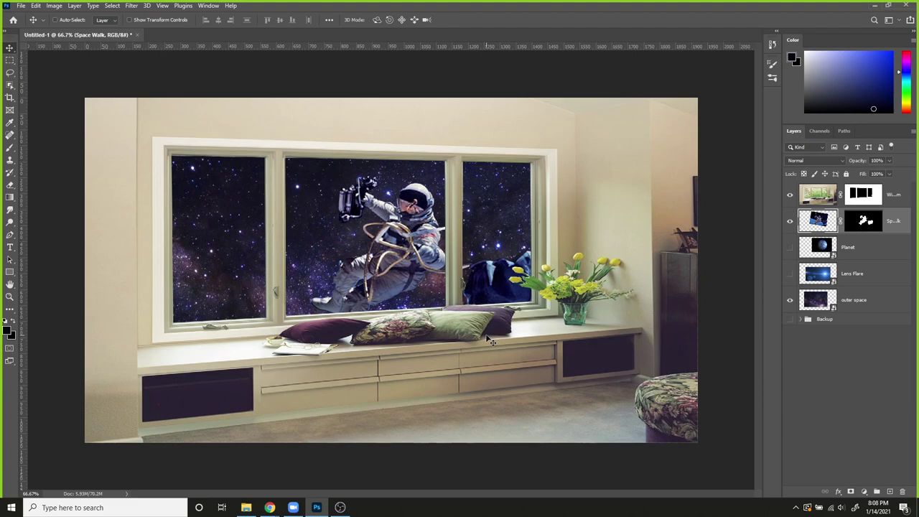
pyautogui.press('ctrl')
pyautogui.click(822, 197)
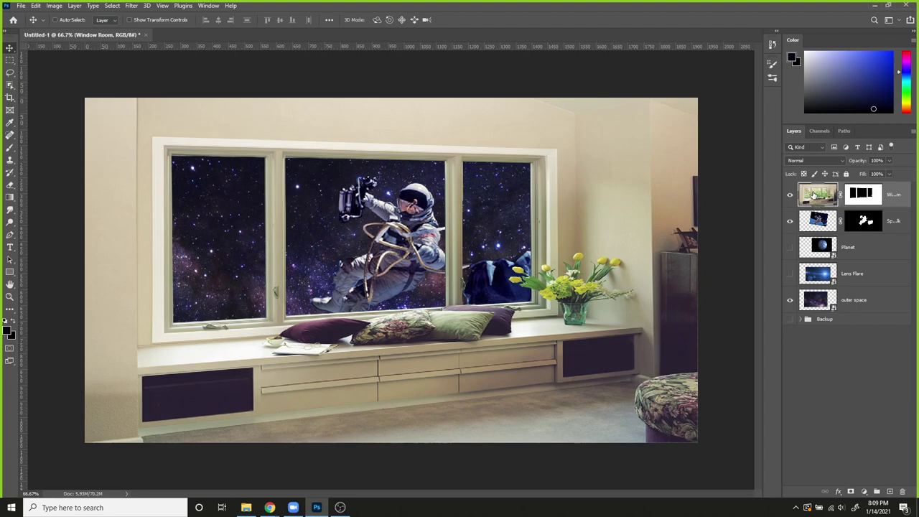
pyautogui.hotkey('ctrl', '+')
pyautogui.hotkey('ctrl', '+')
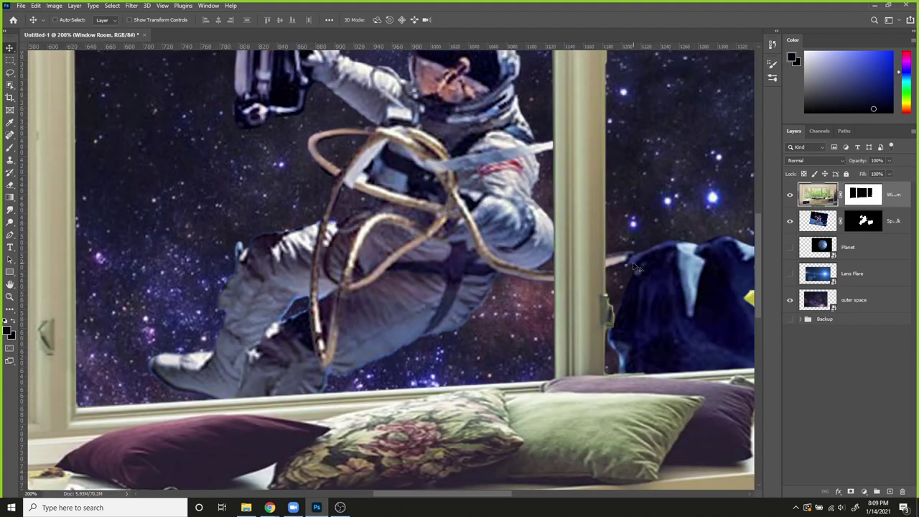
pyautogui.hotkey('ctrl', '-')
pyautogui.hotkey('ctrl', '-')
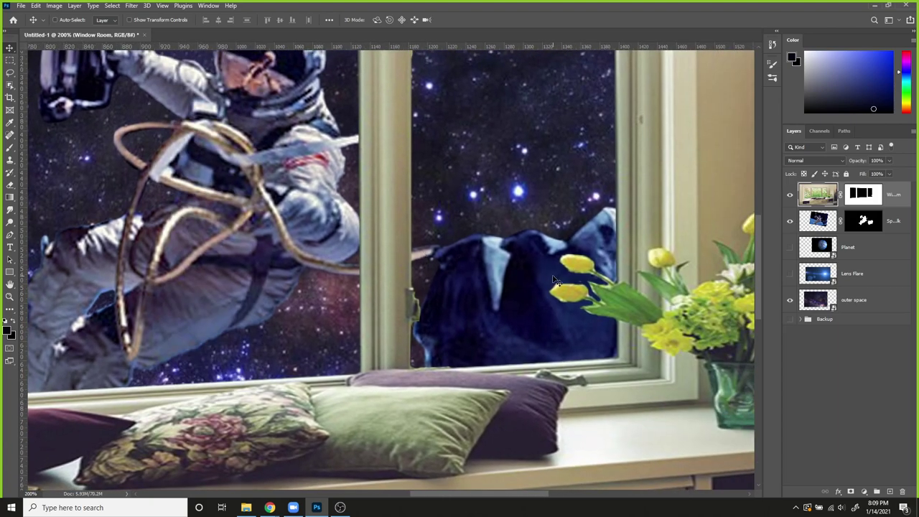
pyautogui.hotkey('ctrl', '+')
pyautogui.hotkey('ctrl', '+')
pyautogui.hscroll(2, 437, 243)
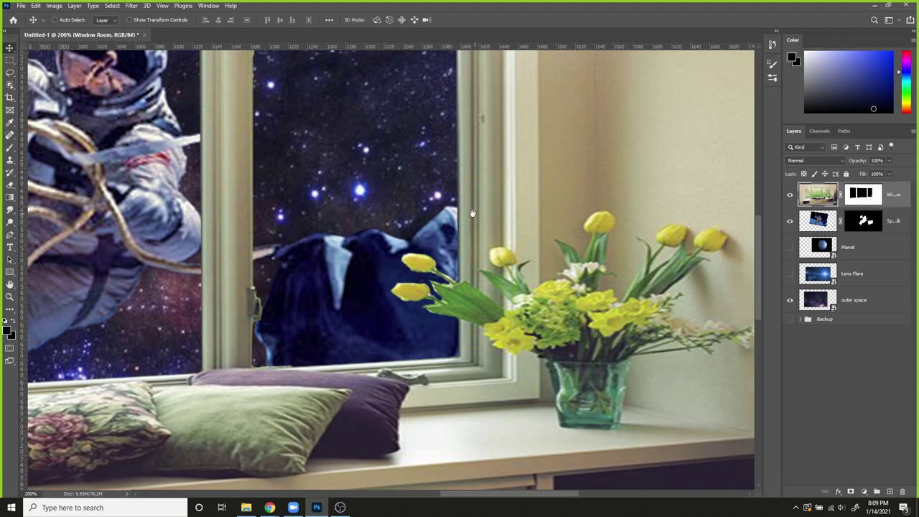
pyautogui.hscroll(2, 405, 206)
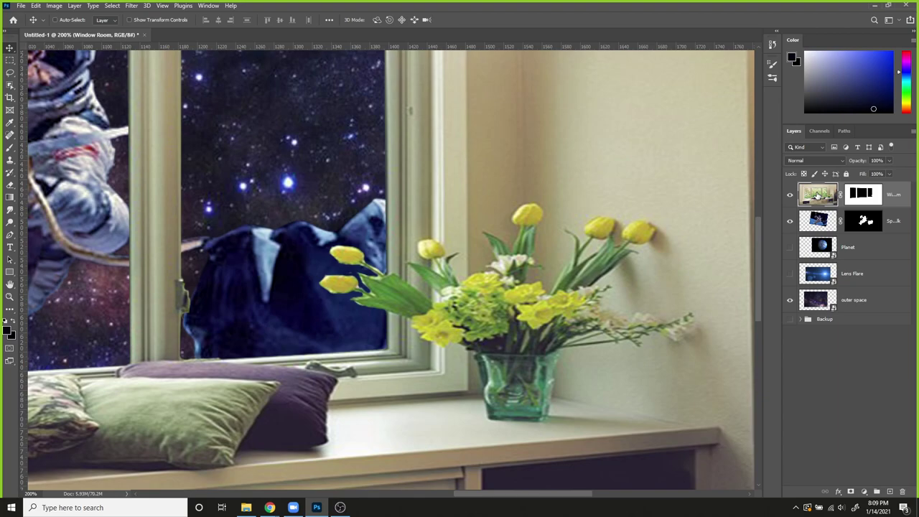
pyautogui.hotkey('ctrl', '0')
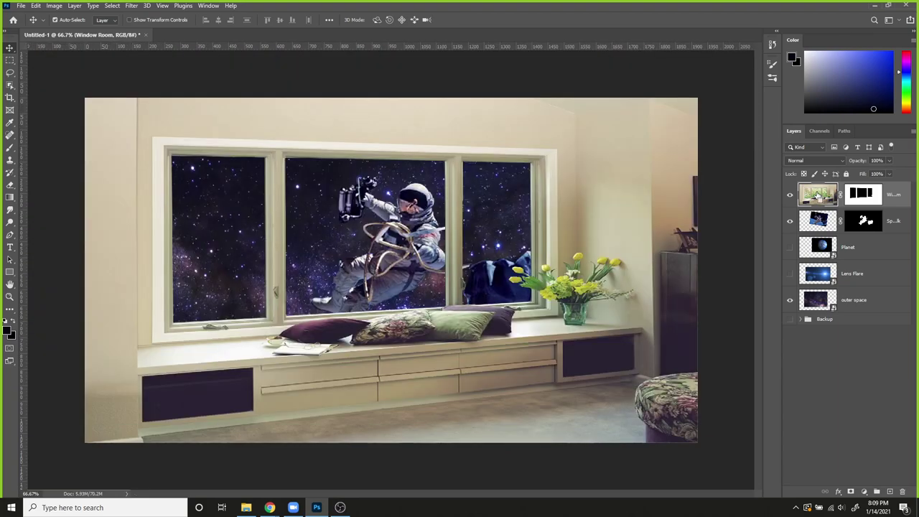
pyautogui.hotkey('ctrl', '1')
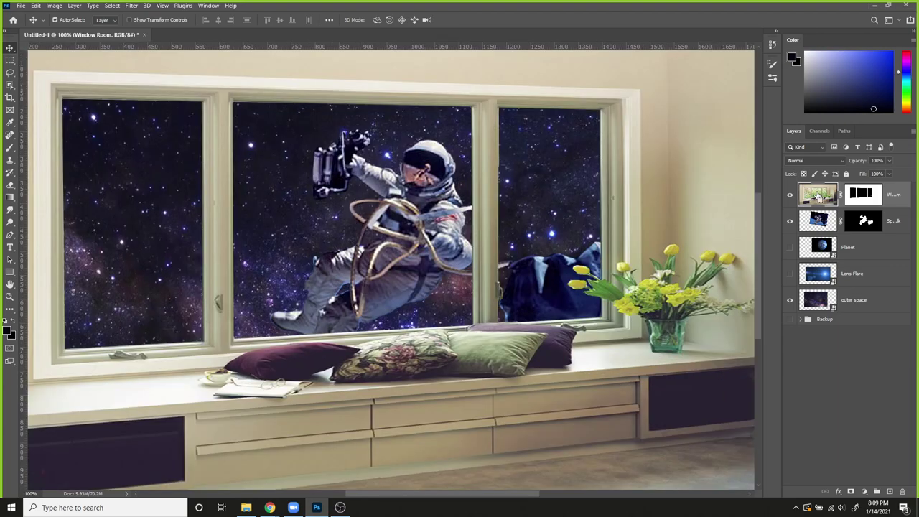
pyautogui.hotkey('ctrl', '0')
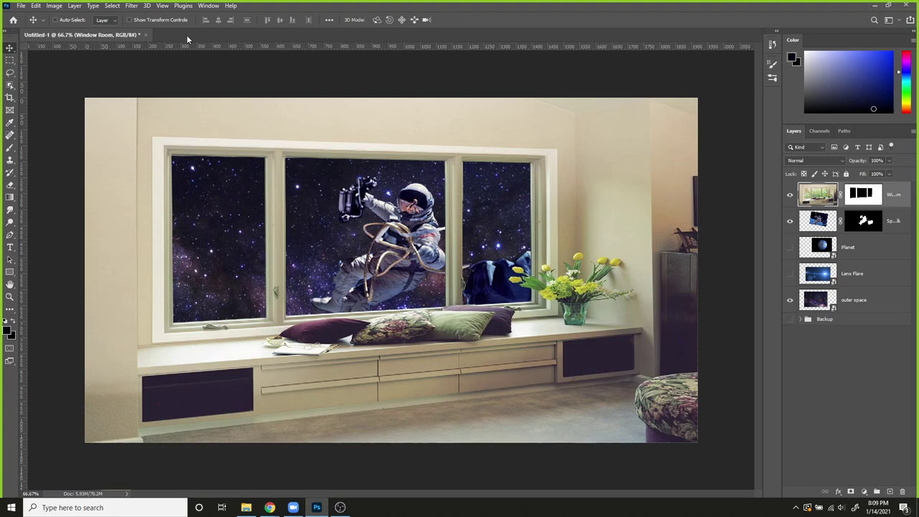
# Step: Open Selective Color on the Window Room layer targeting Yellows
pyautogui.click(60, 6)
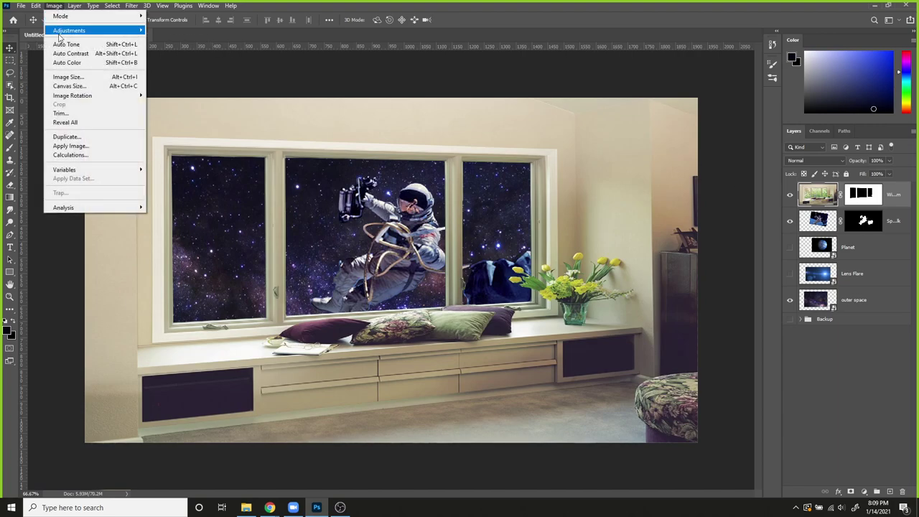
pyautogui.moveTo(64, 30)
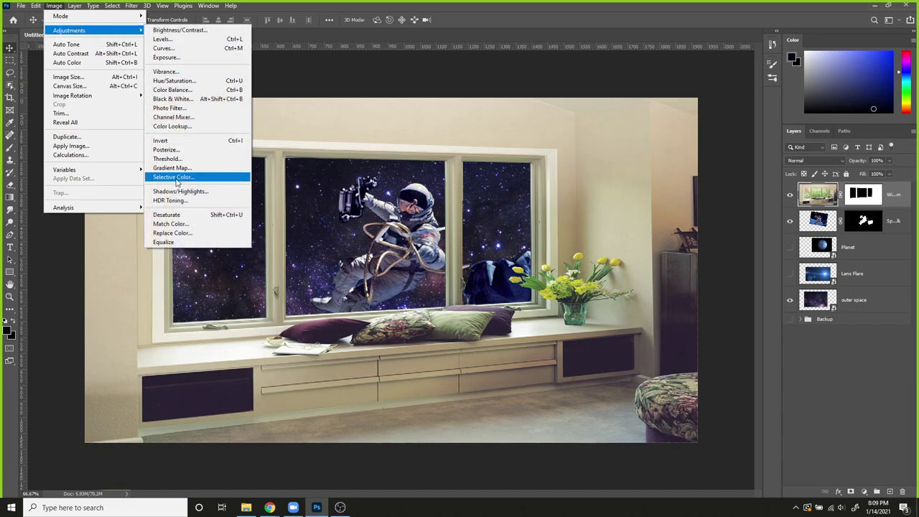
pyautogui.click(176, 180)
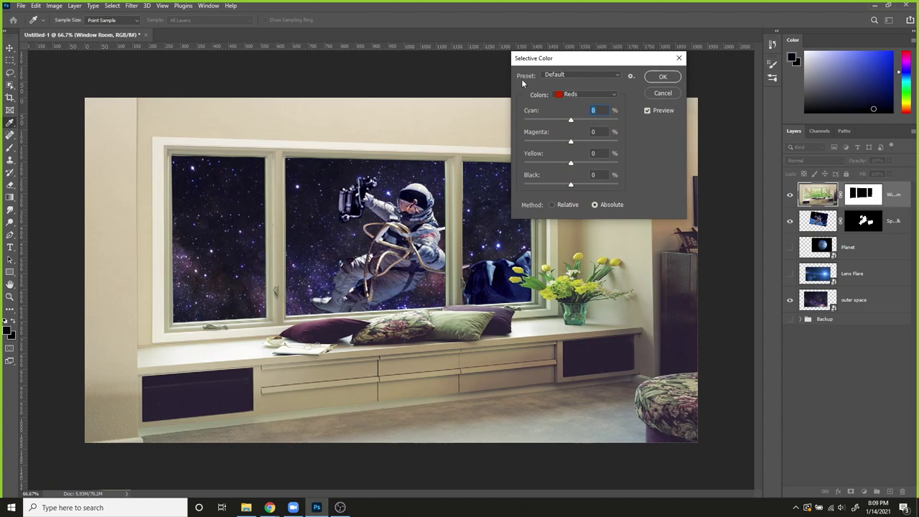
pyautogui.click(567, 94)
pyautogui.click(571, 112)
# Step: Try Yellows Cyan +100 with added Magenta, then cancel the change
pyautogui.moveTo(566, 63); pyautogui.dragTo(718, 50)
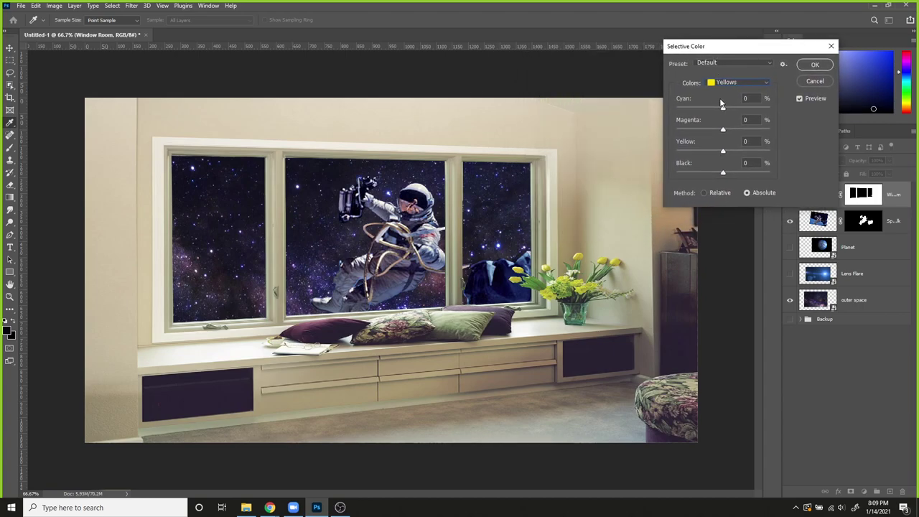
pyautogui.moveTo(733, 107); pyautogui.dragTo(783, 110)
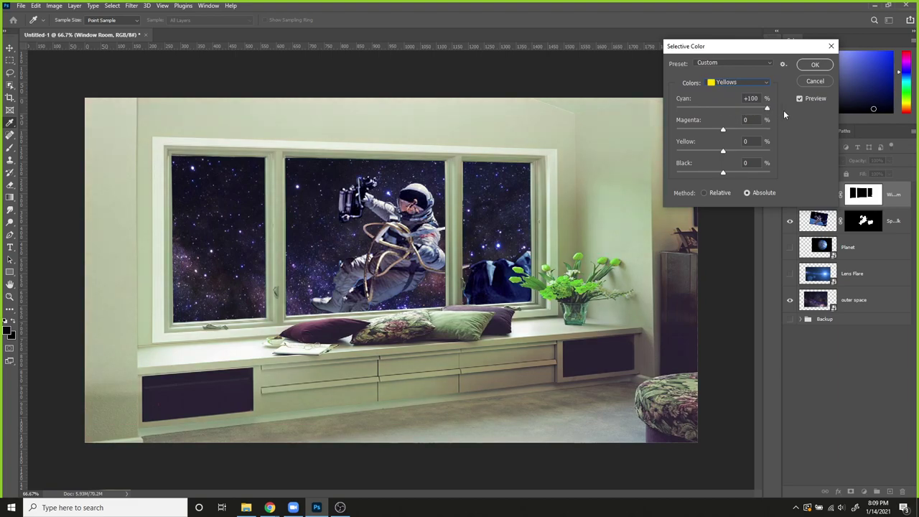
pyautogui.moveTo(723, 129); pyautogui.dragTo(822, 143)
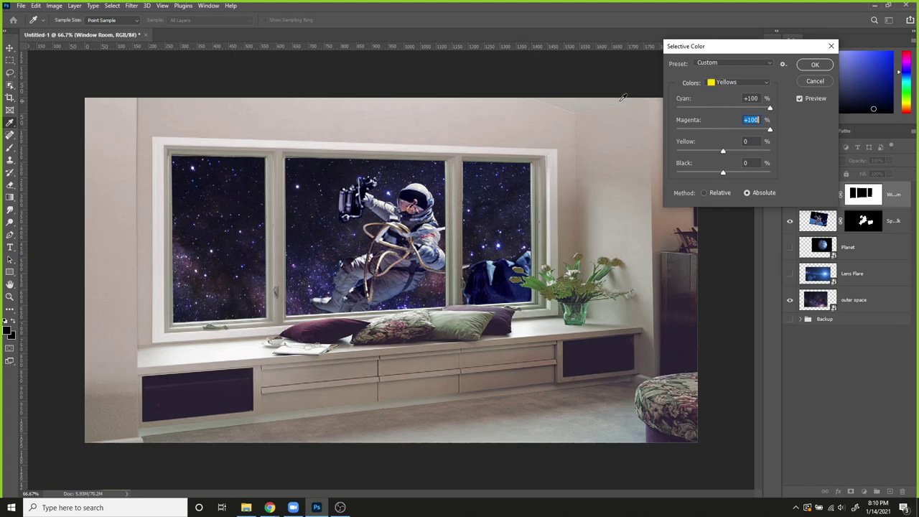
pyautogui.click(811, 82)
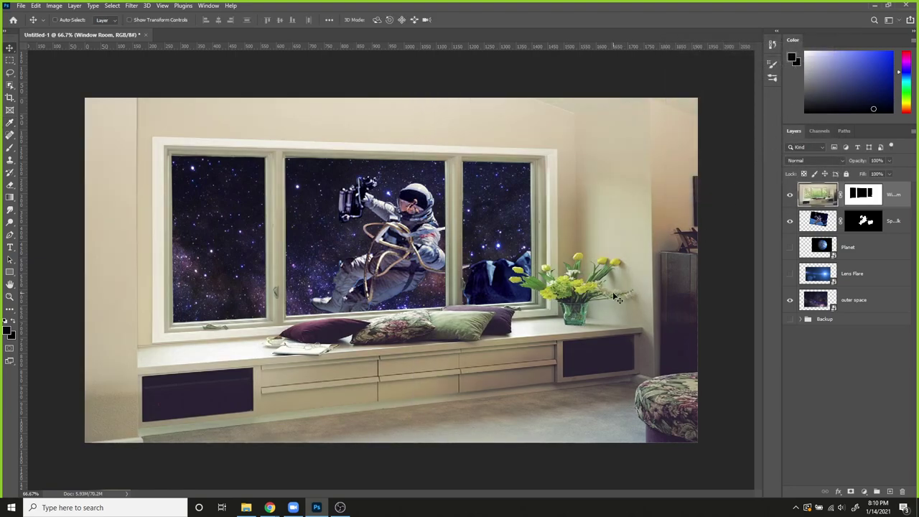
# Step: Zoom in and pan to the vase of yellow flowers on the window sill
pyautogui.hotkey('ctrl', '+')
pyautogui.hotkey('ctrl', '+')
pyautogui.hotkey('ctrl', '+')
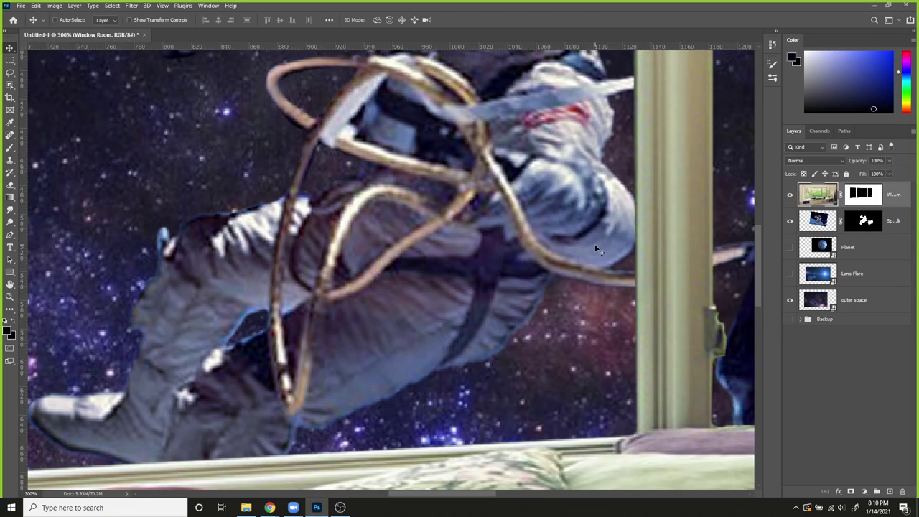
pyautogui.moveTo(597, 247); pyautogui.dragTo(352, 224)
pyautogui.moveTo(524, 217); pyautogui.dragTo(326, 226)
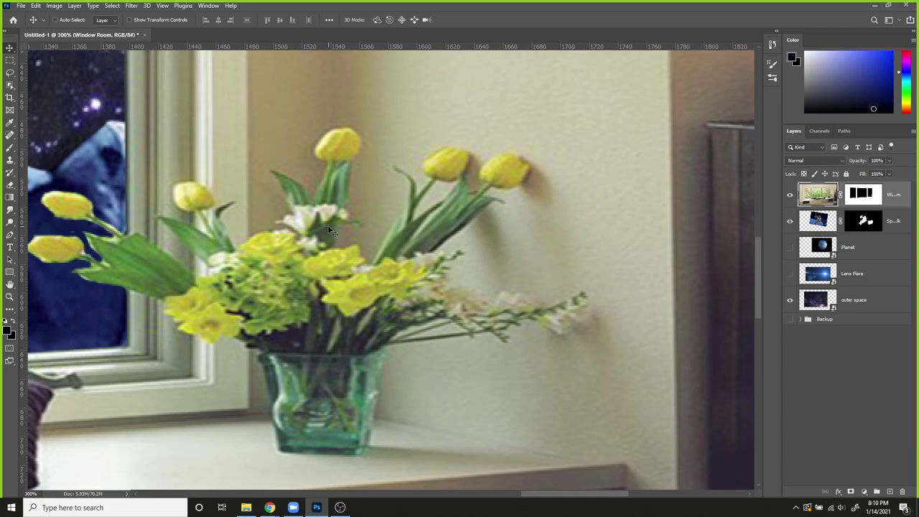
pyautogui.moveTo(331, 230); pyautogui.dragTo(381, 227)
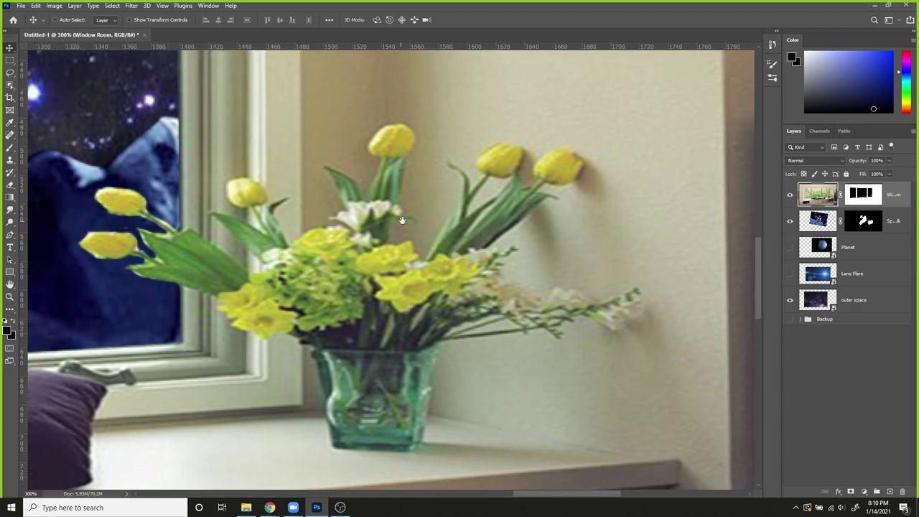
# Step: Reset default colours, enter Quick Mask mode, and ready a size-15 brush
pyautogui.press('d')
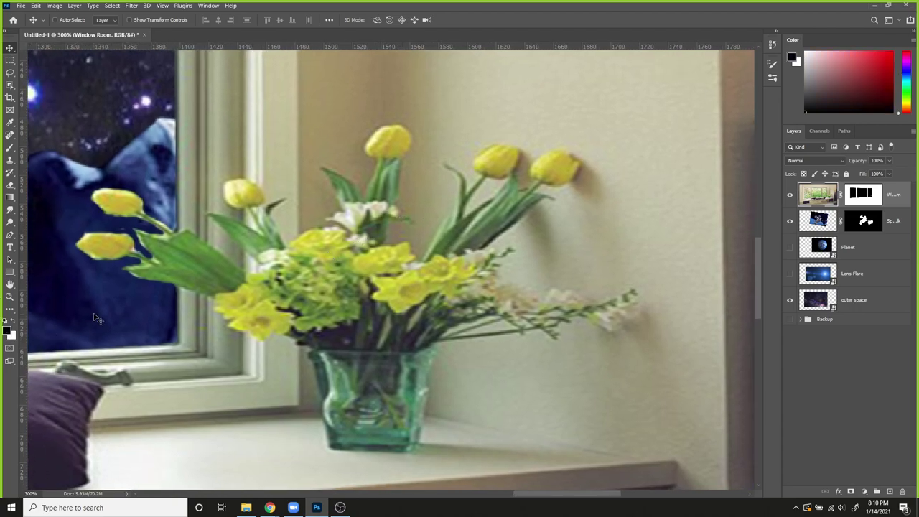
pyautogui.press('q')
pyautogui.press('b')
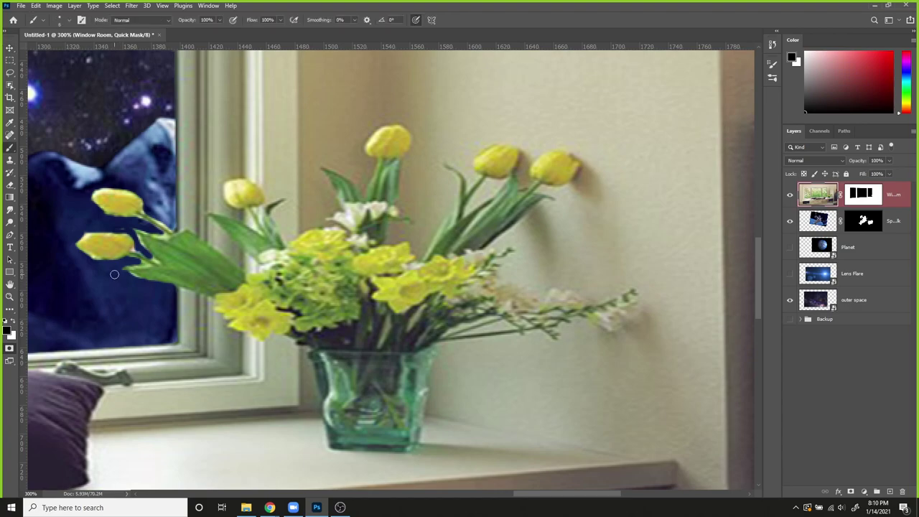
pyautogui.press(']')
pyautogui.press(']')
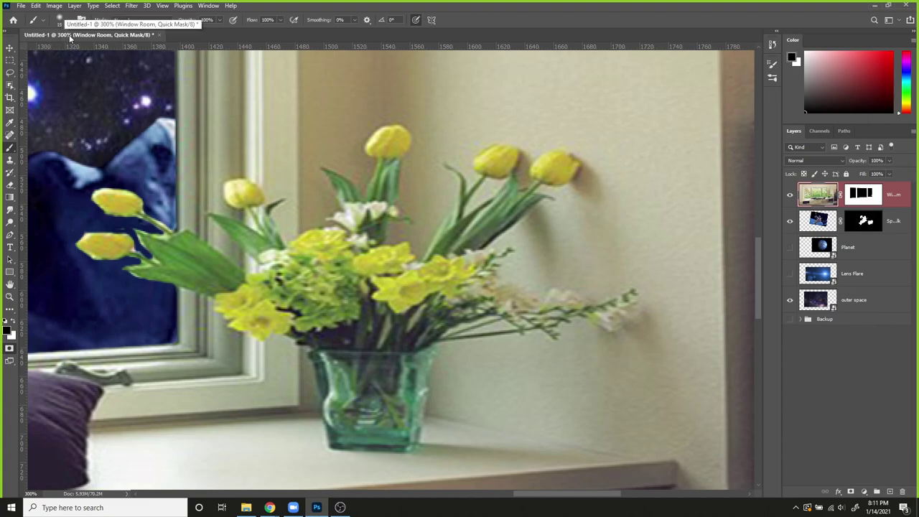
# Step: Paint Quick Mask over each yellow tulip and the bouquet blossoms with a size-25 brush, undoing stray strokes
pyautogui.moveTo(206, 117); pyautogui.dragTo(237, 166)
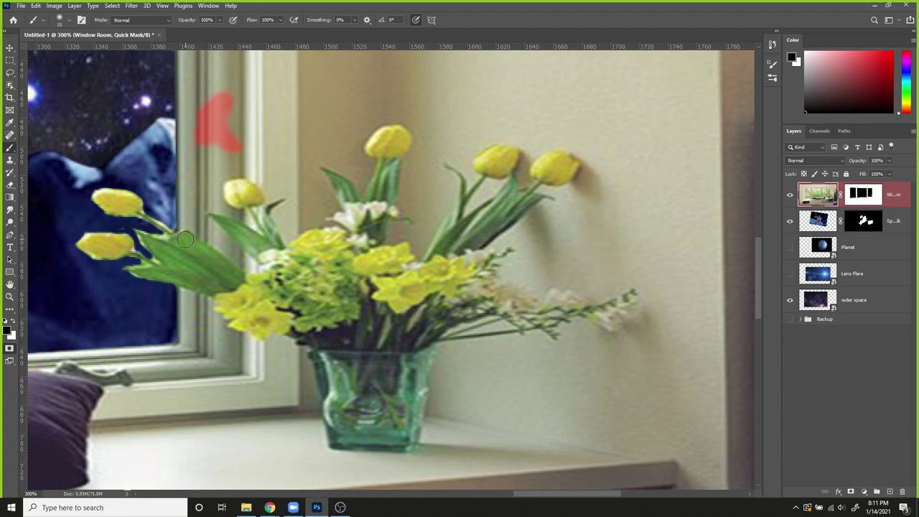
pyautogui.hotkey('ctrl', 'z')
pyautogui.press(']')
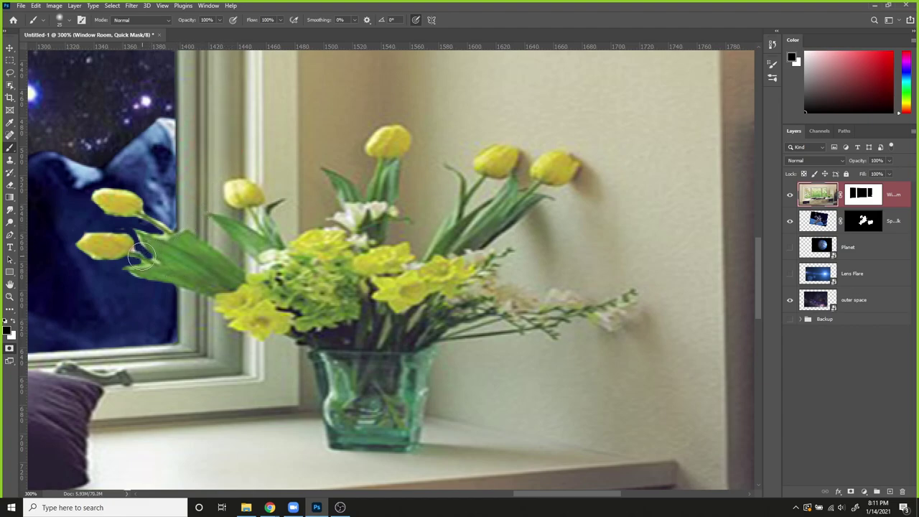
pyautogui.moveTo(111, 252)
pyautogui.mouseDown()
pyautogui.moveTo(88, 244)
pyautogui.moveTo(136, 245)
pyautogui.mouseUp()
pyautogui.hotkey('ctrl', 'z')
pyautogui.moveTo(140, 205)
pyautogui.mouseDown()
pyautogui.moveTo(104, 196)
pyautogui.moveTo(137, 210)
pyautogui.mouseUp()
pyautogui.moveTo(237, 186)
pyautogui.mouseDown()
pyautogui.moveTo(233, 196)
pyautogui.moveTo(246, 194)
pyautogui.mouseUp()
pyautogui.moveTo(384, 164)
pyautogui.mouseDown()
pyautogui.moveTo(389, 138)
pyautogui.moveTo(375, 144)
pyautogui.moveTo(394, 151)
pyautogui.moveTo(398, 132)
pyautogui.mouseUp()
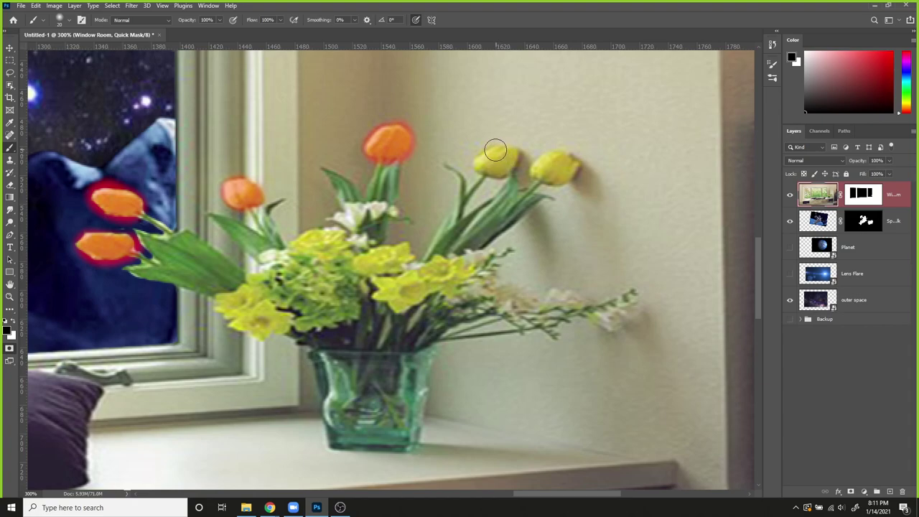
pyautogui.moveTo(496, 150)
pyautogui.mouseDown()
pyautogui.moveTo(484, 168)
pyautogui.moveTo(498, 170)
pyautogui.moveTo(505, 151)
pyautogui.moveTo(551, 159)
pyautogui.moveTo(543, 168)
pyautogui.moveTo(571, 156)
pyautogui.mouseUp()
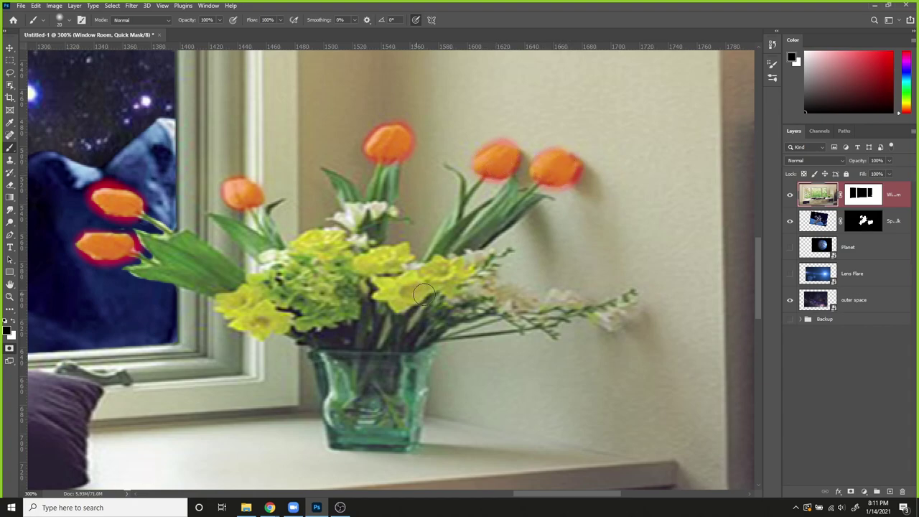
pyautogui.moveTo(465, 273)
pyautogui.mouseDown()
pyautogui.moveTo(433, 279)
pyautogui.moveTo(434, 271)
pyautogui.moveTo(448, 286)
pyautogui.moveTo(395, 297)
pyautogui.moveTo(381, 285)
pyautogui.moveTo(395, 302)
pyautogui.moveTo(406, 277)
pyautogui.moveTo(374, 266)
pyautogui.moveTo(395, 258)
pyautogui.moveTo(354, 263)
pyautogui.moveTo(394, 257)
pyautogui.moveTo(404, 245)
pyautogui.moveTo(410, 259)
pyautogui.moveTo(322, 238)
pyautogui.moveTo(303, 243)
pyautogui.moveTo(290, 279)
pyautogui.moveTo(223, 304)
pyautogui.moveTo(243, 322)
pyautogui.moveTo(267, 326)
pyautogui.moveTo(283, 323)
pyautogui.moveTo(260, 312)
pyautogui.moveTo(310, 320)
pyautogui.moveTo(350, 311)
pyautogui.moveTo(358, 277)
pyautogui.moveTo(331, 266)
pyautogui.moveTo(308, 288)
pyautogui.moveTo(348, 301)
pyautogui.moveTo(351, 284)
pyautogui.moveTo(382, 262)
pyautogui.moveTo(385, 271)
pyautogui.moveTo(399, 228)
pyautogui.mouseUp()
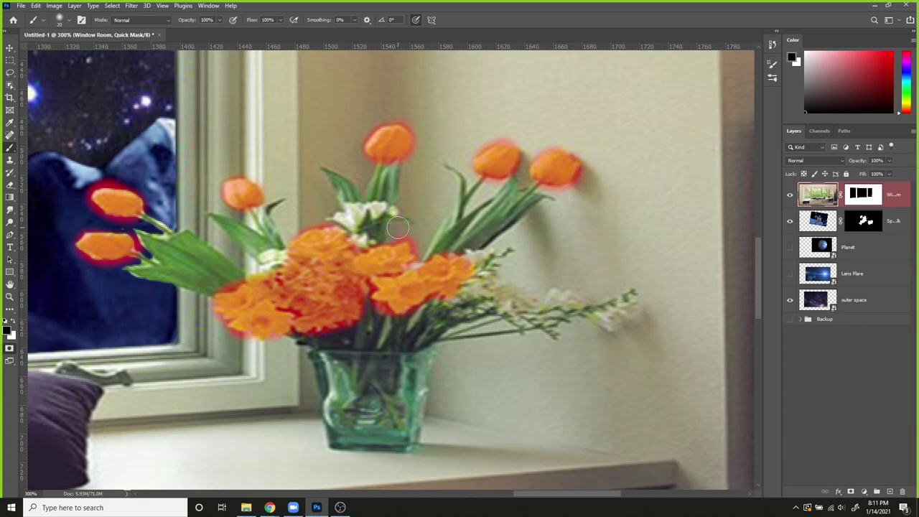
# Step: Convert the Quick Mask to a selection, fit the room in view, then zoom toward the flowers
pyautogui.press('q')
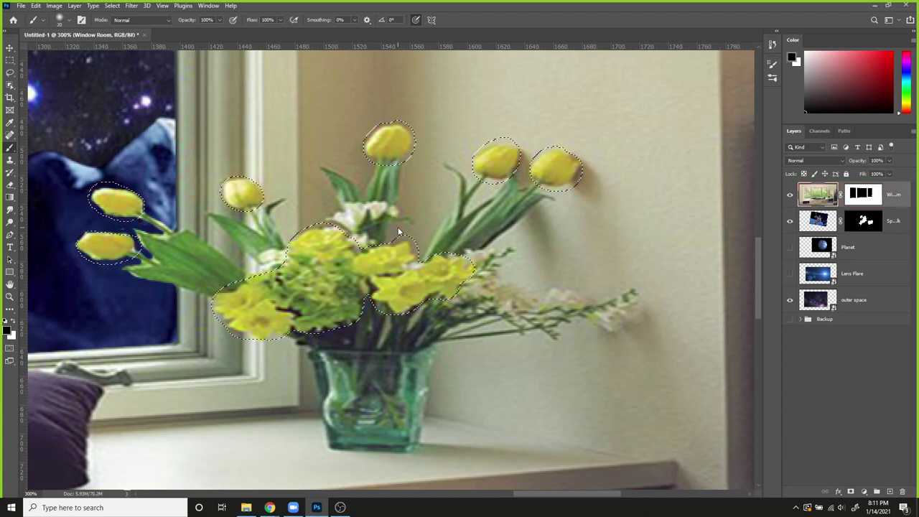
pyautogui.hotkey('ctrl', '1')
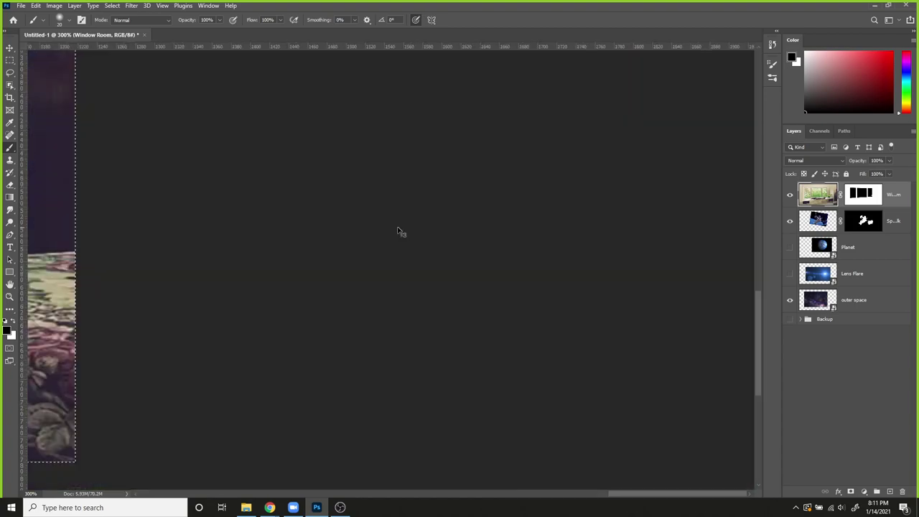
pyautogui.scroll(3, 403, 234)
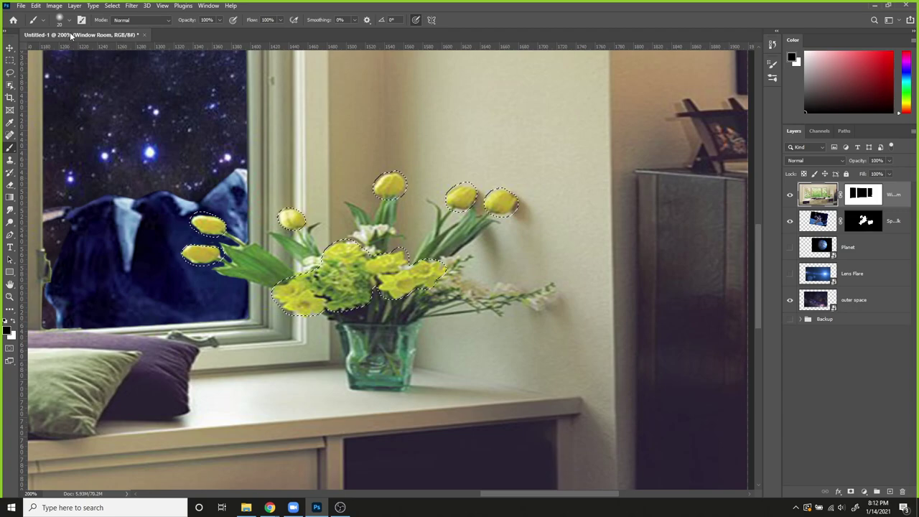
# Step: Open Hue/Saturation, move its window off the flowers, and limit it to Yellows
pyautogui.click(52, 7)
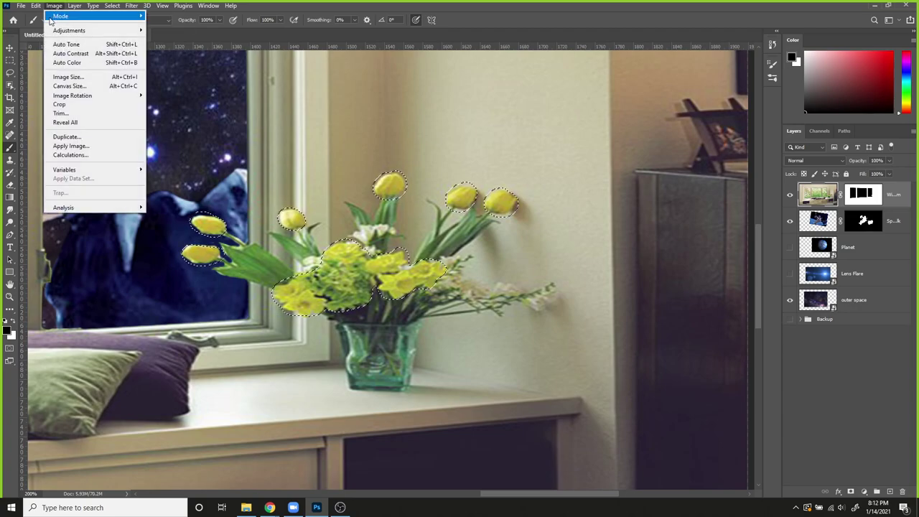
pyautogui.moveTo(61, 31)
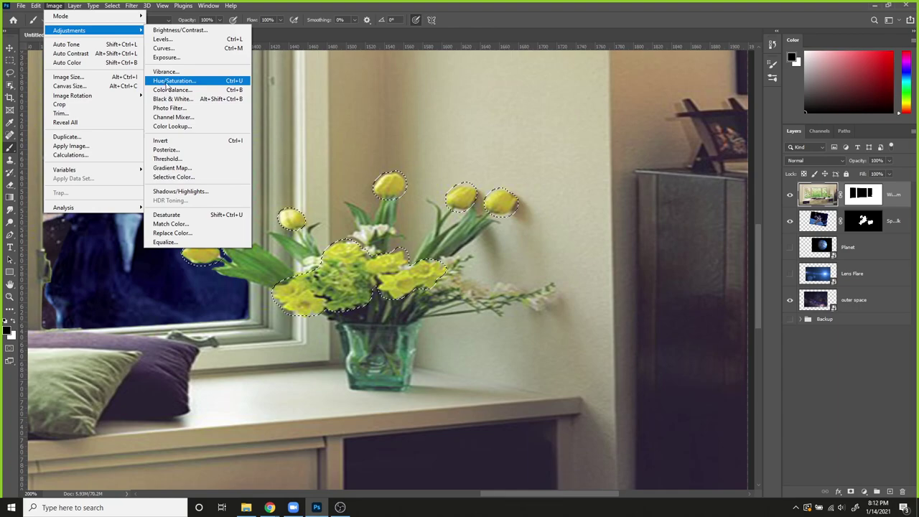
pyautogui.click(167, 84)
pyautogui.moveTo(442, 103); pyautogui.dragTo(597, 62)
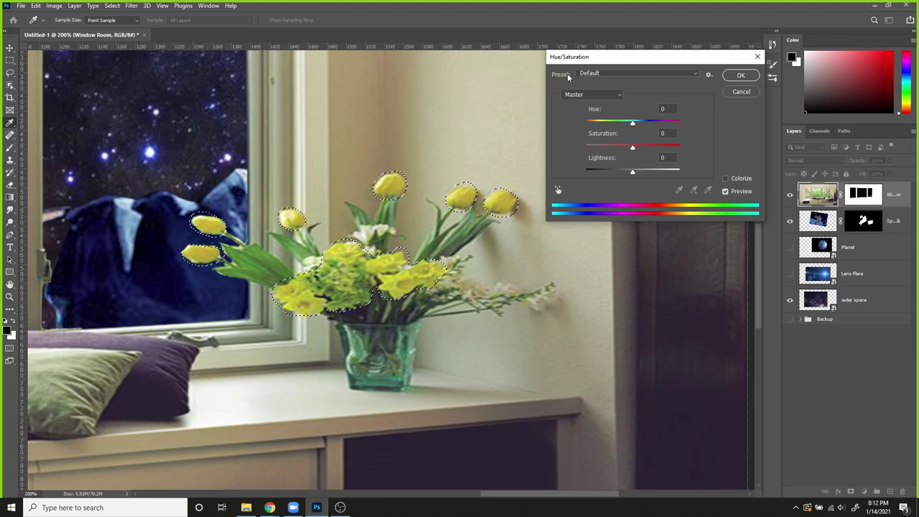
pyautogui.click(579, 95)
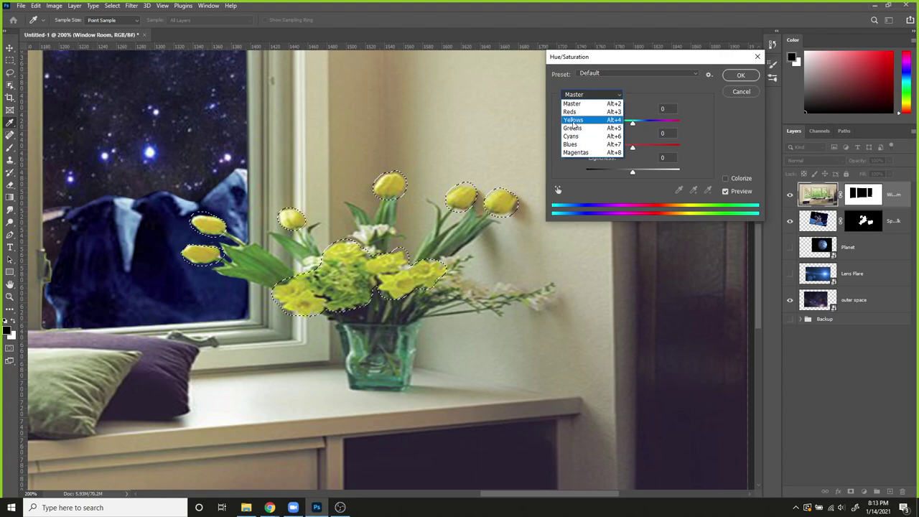
pyautogui.click(573, 120)
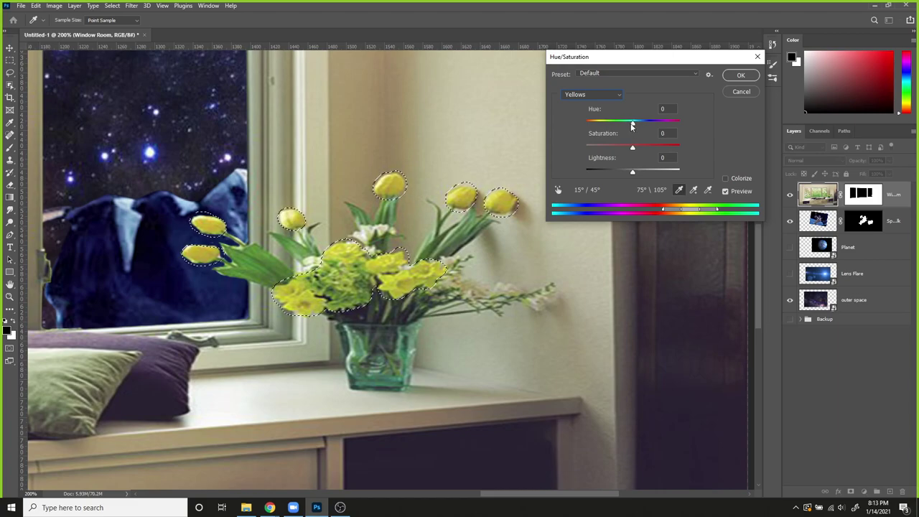
# Step: Set Yellows Hue -100, Saturation -45 and Lightness +41
pyautogui.moveTo(631, 123); pyautogui.dragTo(599, 140)
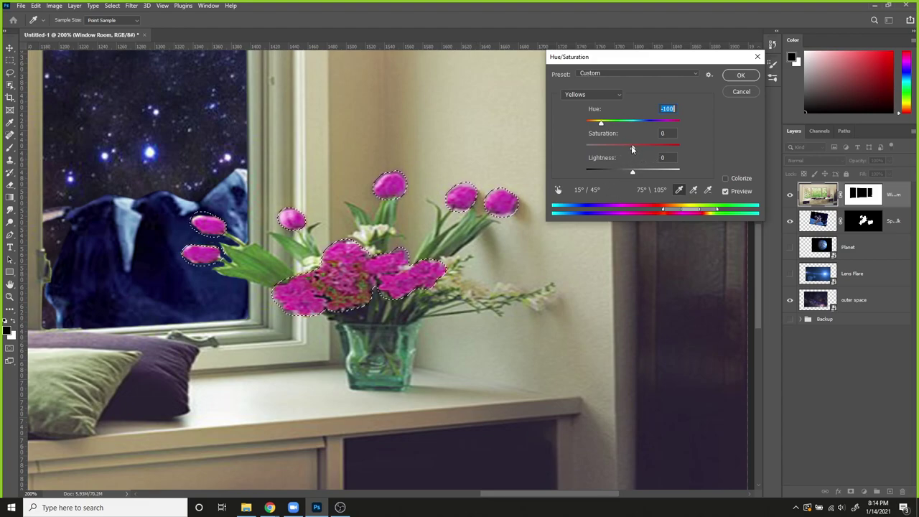
pyautogui.moveTo(632, 148); pyautogui.dragTo(615, 149)
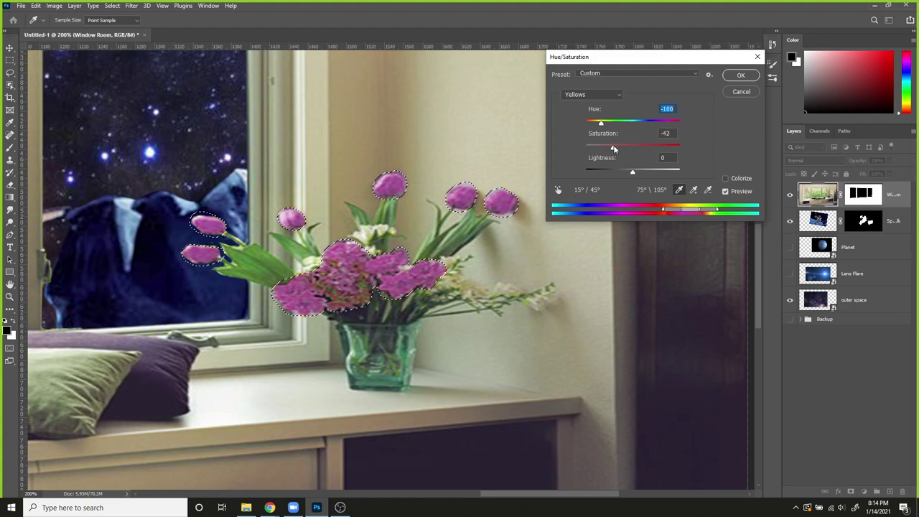
pyautogui.moveTo(612, 148); pyautogui.dragTo(612, 148)
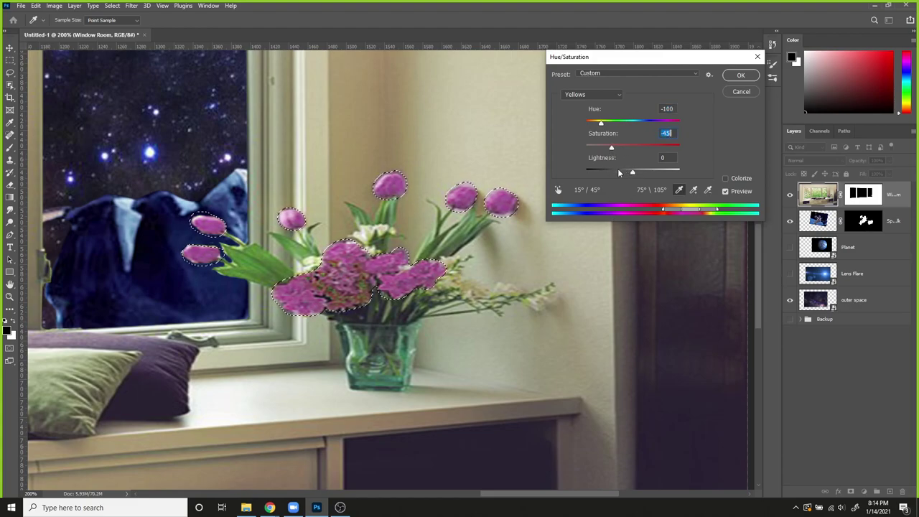
pyautogui.moveTo(633, 172); pyautogui.dragTo(655, 181)
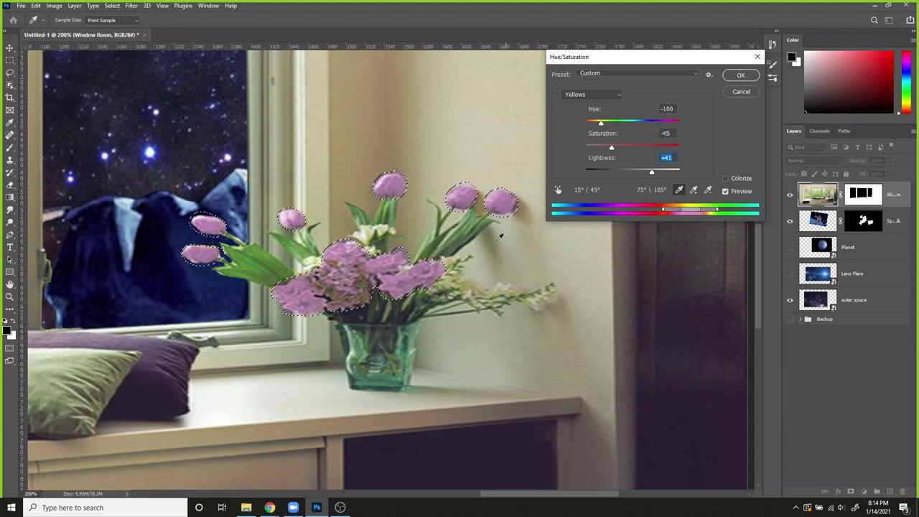
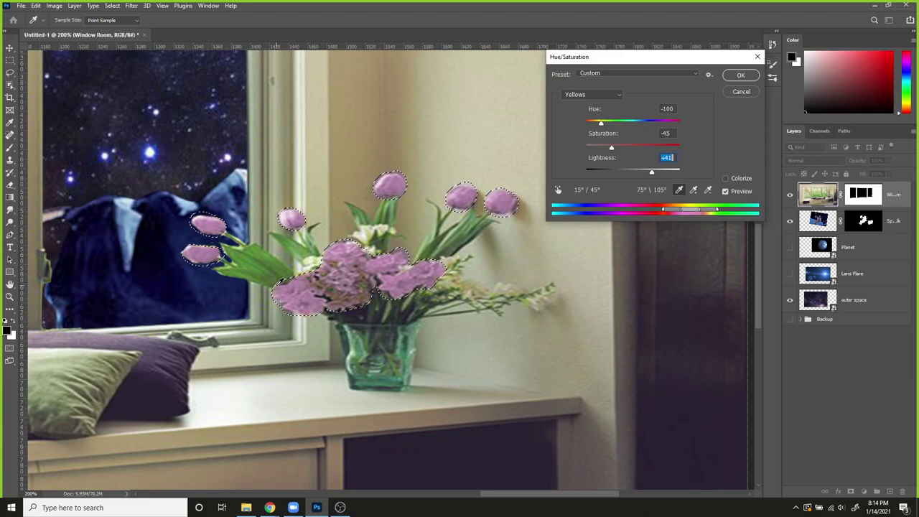
# Step: Check the recoloured flowers and apply Yellows at Hue −100, Saturation −45, Lightness +41
pyautogui.hotkey('ctrl', 'h')
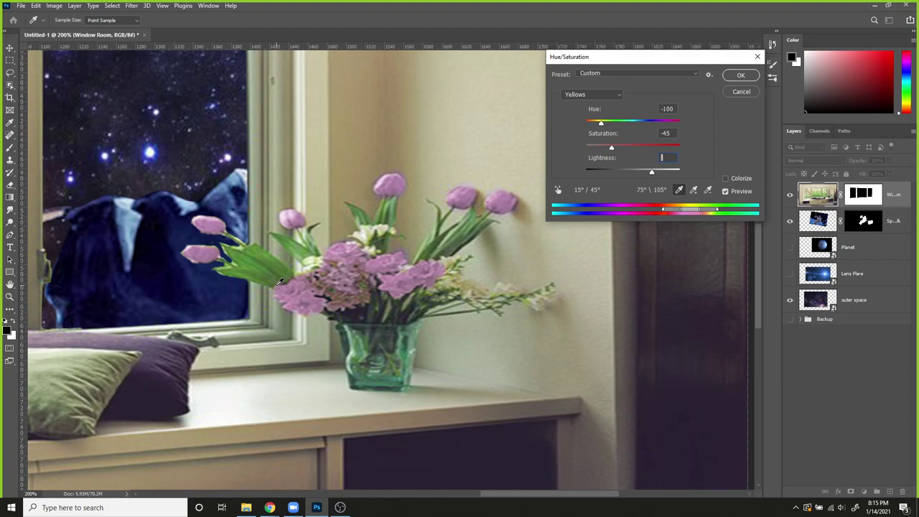
pyautogui.hotkey('ctrl', '-')
pyautogui.hotkey('ctrl', '-')
pyautogui.hotkey('ctrl', '-')
pyautogui.hotkey('ctrl', '+')
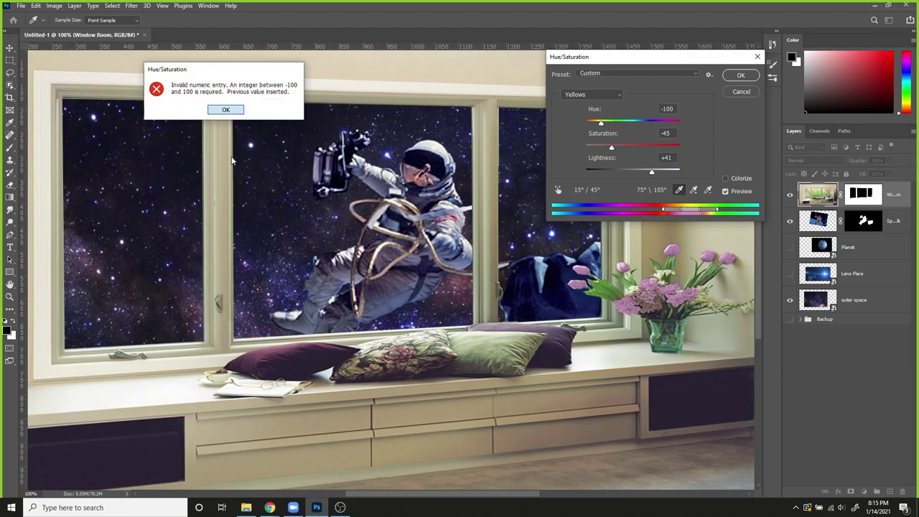
pyautogui.press('Return')
pyautogui.moveTo(424, 132); pyautogui.dragTo(322, 190)
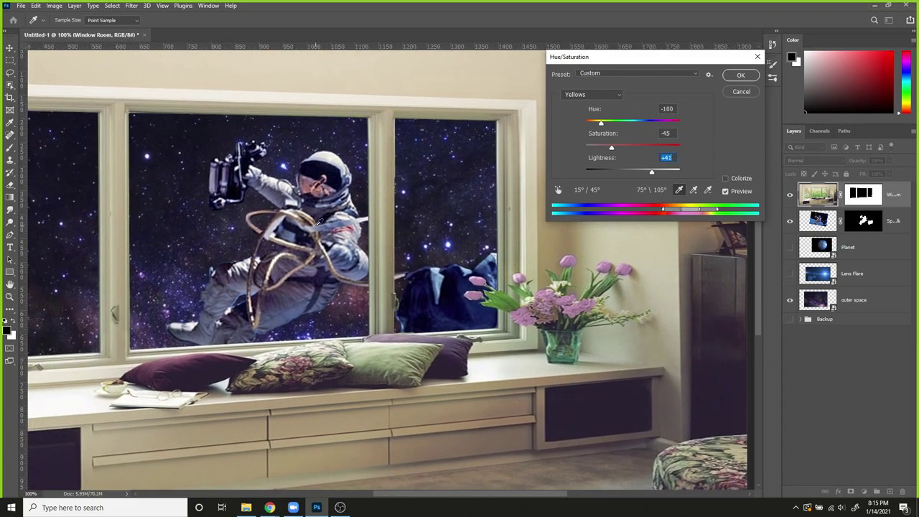
pyautogui.click(741, 76)
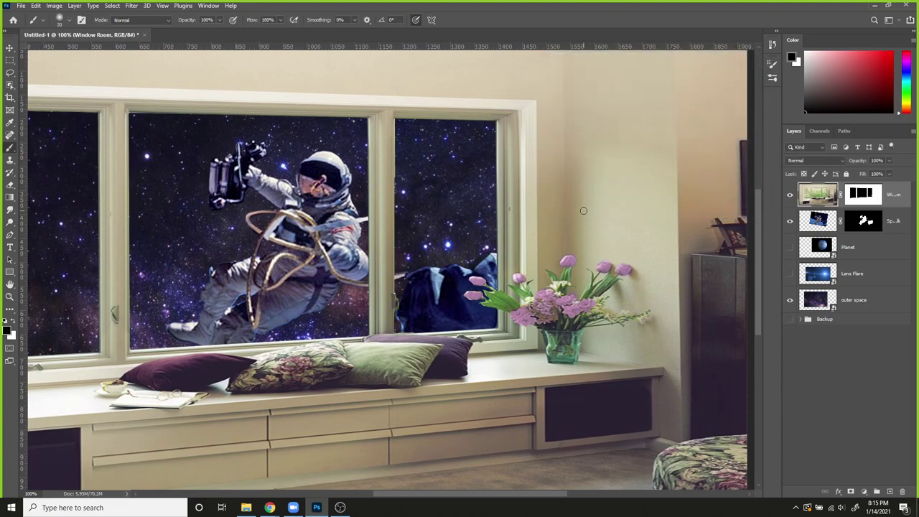
# Step: Select the whole room image with Ctrl+A and start a new Hue/Saturation adjustment
pyautogui.scroll(-1, 583, 211)
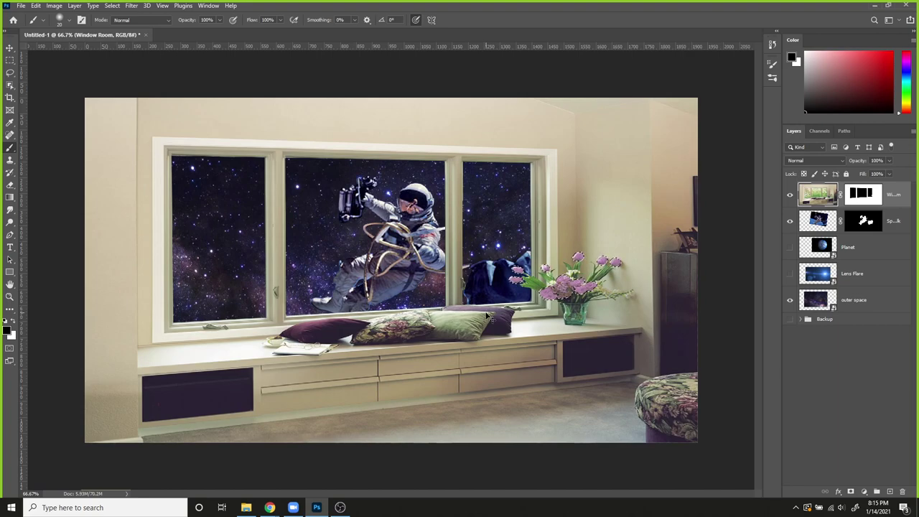
pyautogui.hotkey('ctrl', 'a')
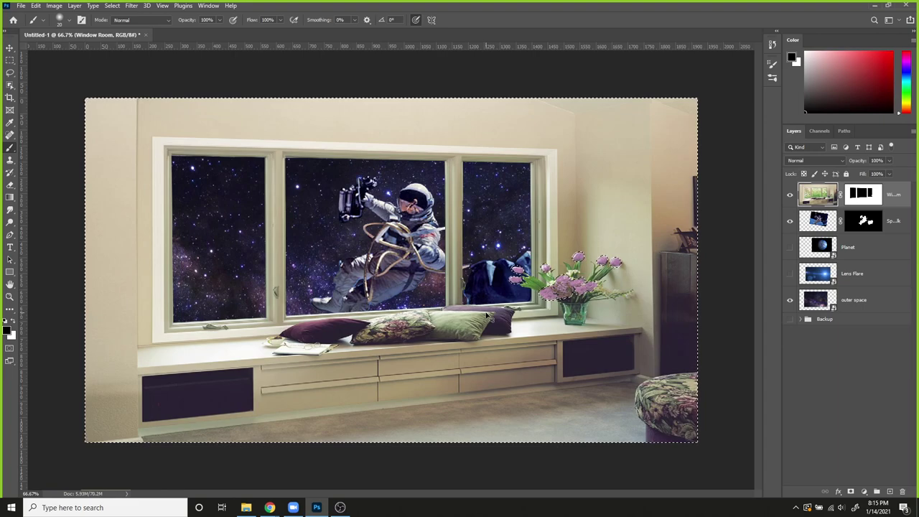
pyautogui.hotkey('ctrl', 'u')
# Step: Target Yellows and set Saturation to −74 and Hue to +85
pyautogui.click(592, 94)
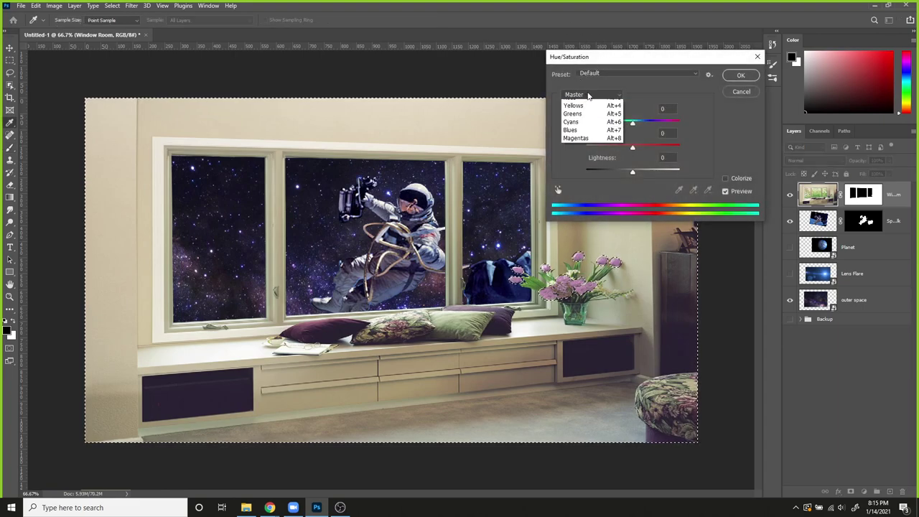
pyautogui.click(588, 121)
pyautogui.moveTo(597, 57); pyautogui.dragTo(697, 45)
pyautogui.moveTo(734, 136); pyautogui.dragTo(709, 137)
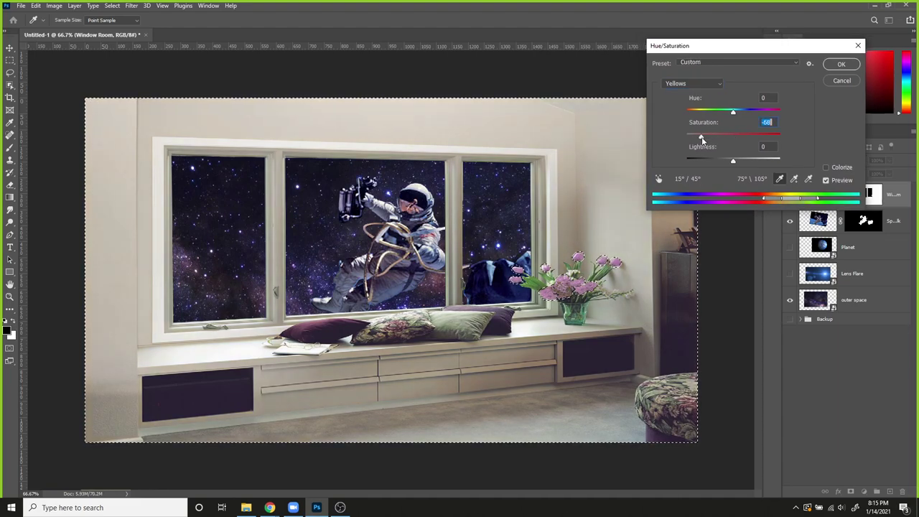
pyautogui.moveTo(701, 138); pyautogui.dragTo(707, 141)
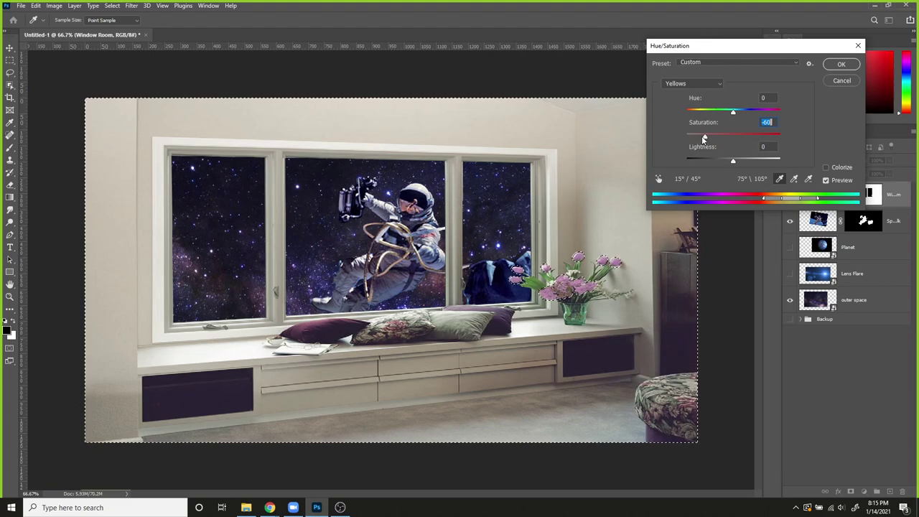
pyautogui.moveTo(704, 138); pyautogui.dragTo(702, 138)
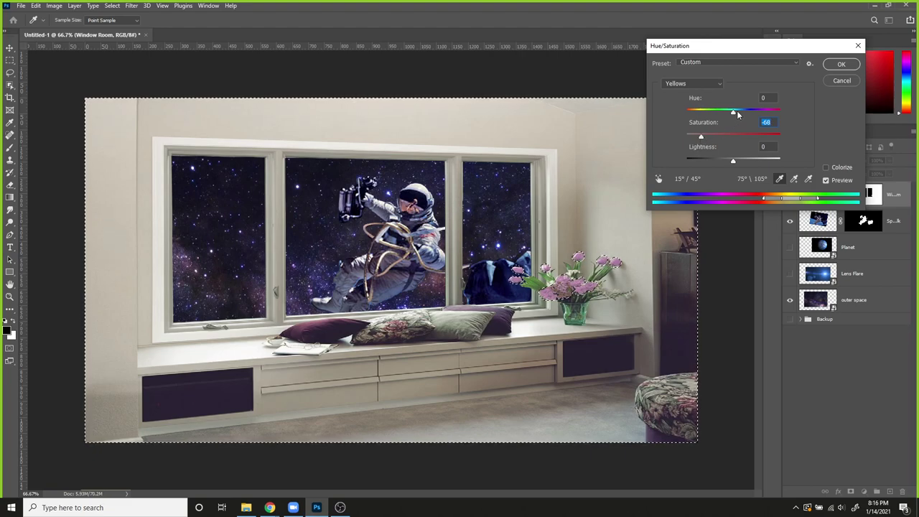
pyautogui.moveTo(735, 113); pyautogui.dragTo(765, 114)
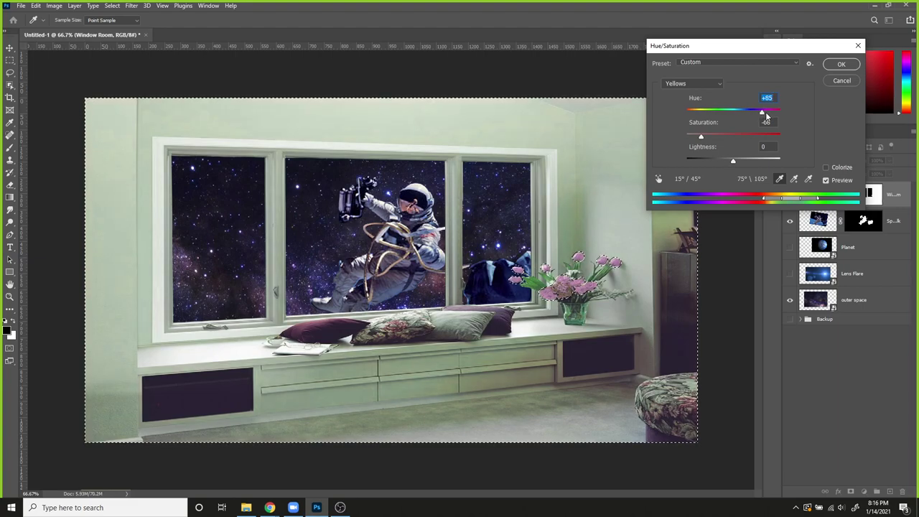
pyautogui.moveTo(701, 139); pyautogui.dragTo(698, 140)
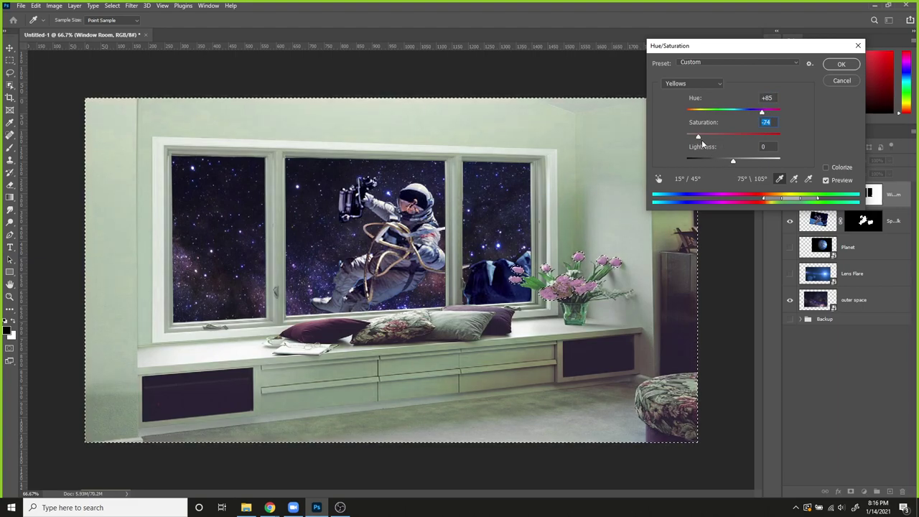
# Step: Compare the green-tinted room with Preview on and off, then apply the adjustment
pyautogui.click(826, 181)
pyautogui.click(826, 181)
pyautogui.click(826, 181)
pyautogui.click(826, 181)
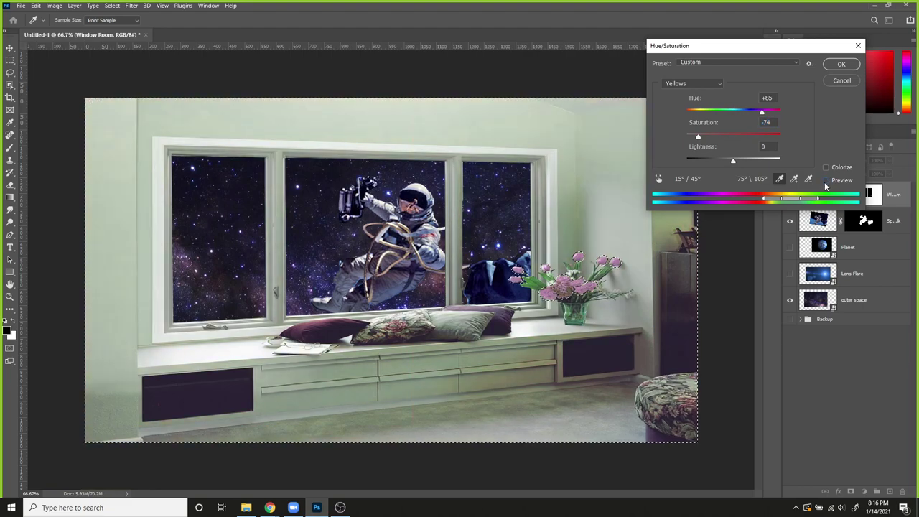
pyautogui.click(826, 181)
pyautogui.click(826, 181)
pyautogui.click(826, 181)
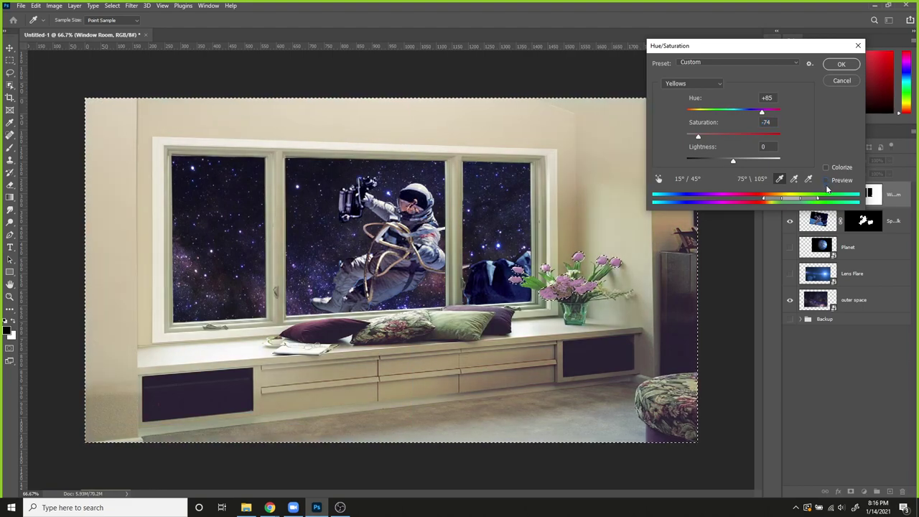
pyautogui.click(826, 181)
pyautogui.click(826, 181)
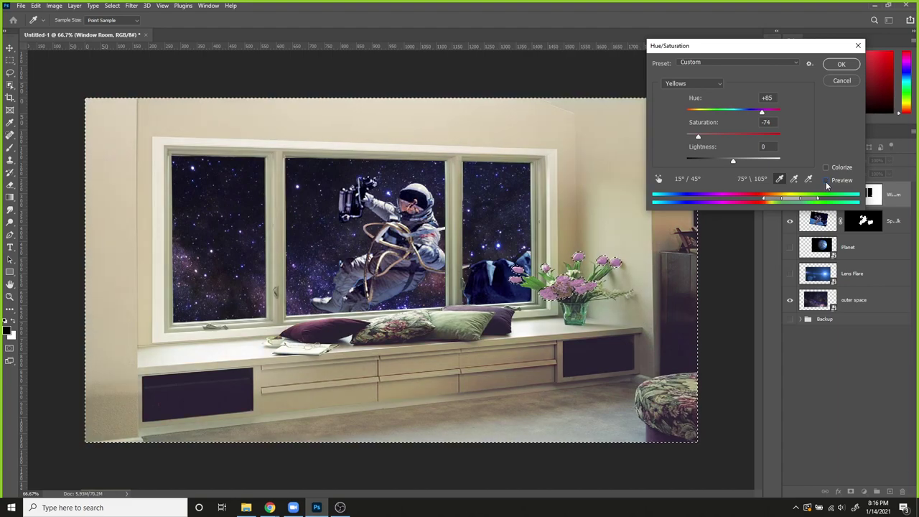
pyautogui.click(826, 181)
pyautogui.click(842, 64)
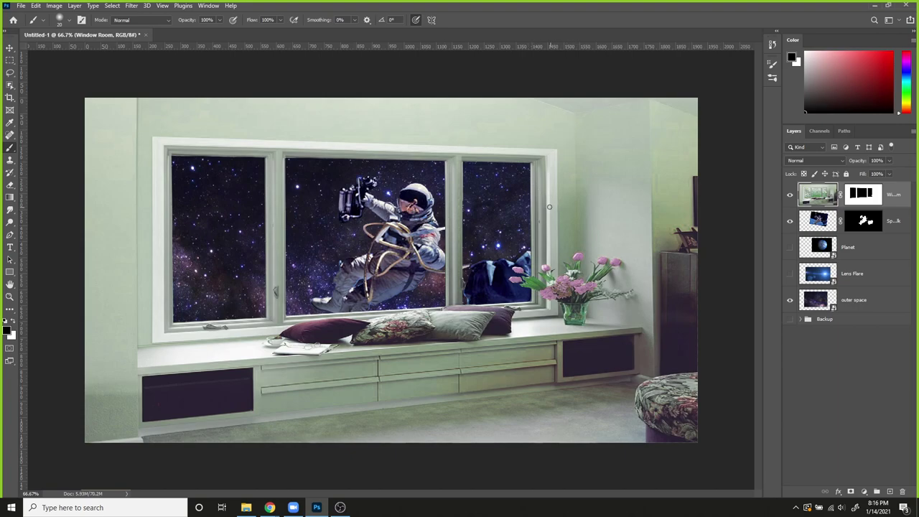
# Step: Hide the Window Room, astronaut and outer space layers so only Planet shows
pyautogui.press('v')
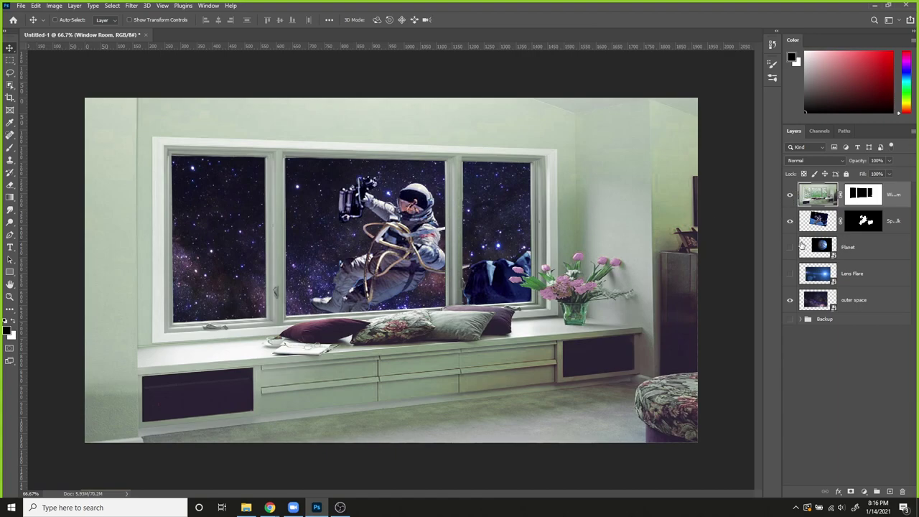
pyautogui.click(790, 194)
pyautogui.click(790, 221)
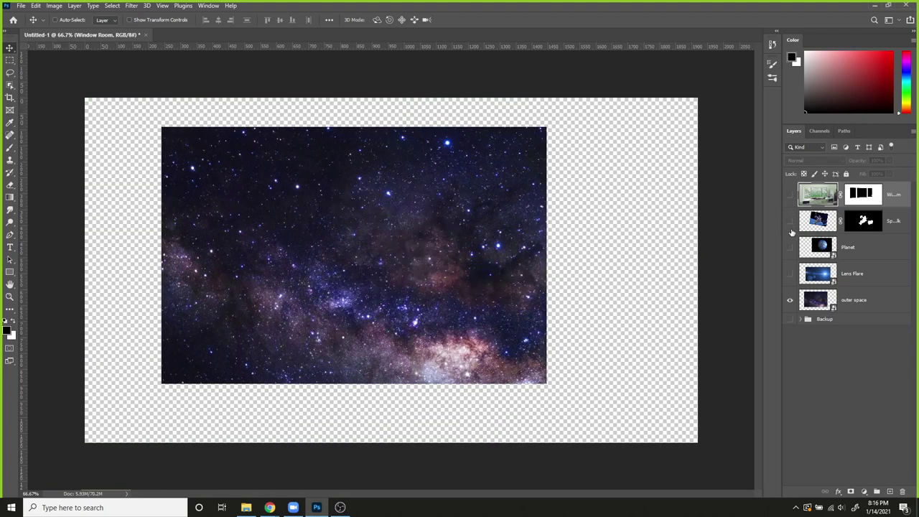
pyautogui.click(789, 248)
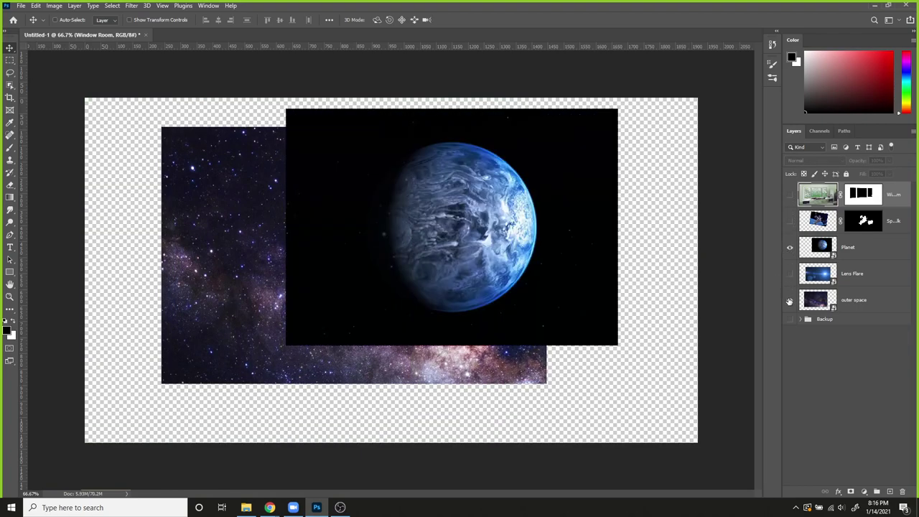
pyautogui.click(791, 300)
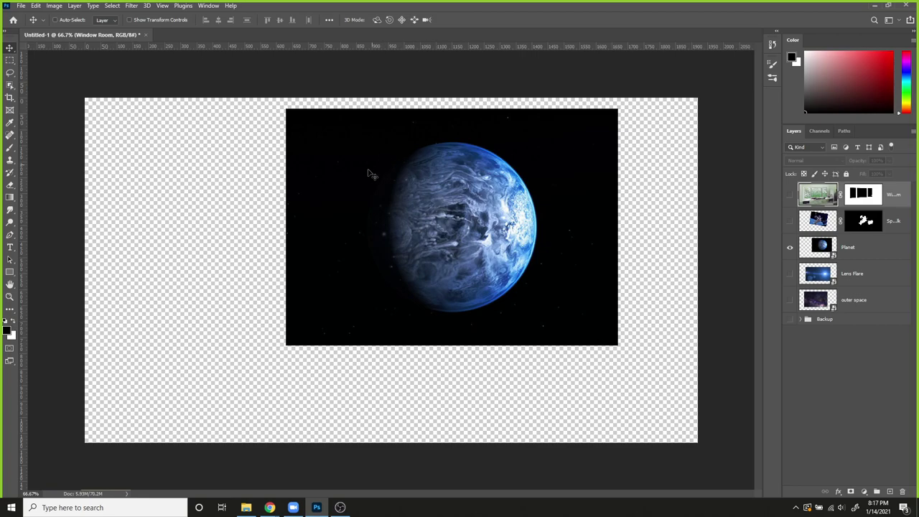
# Step: Rasterize the Planet layer and shift it down and to the left
pyautogui.rightClick(822, 246)
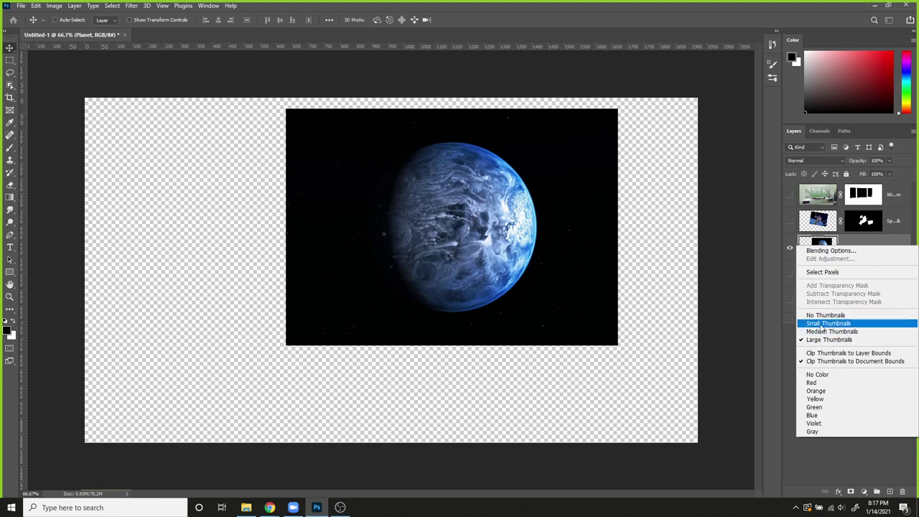
pyautogui.click(859, 244)
pyautogui.rightClick(866, 244)
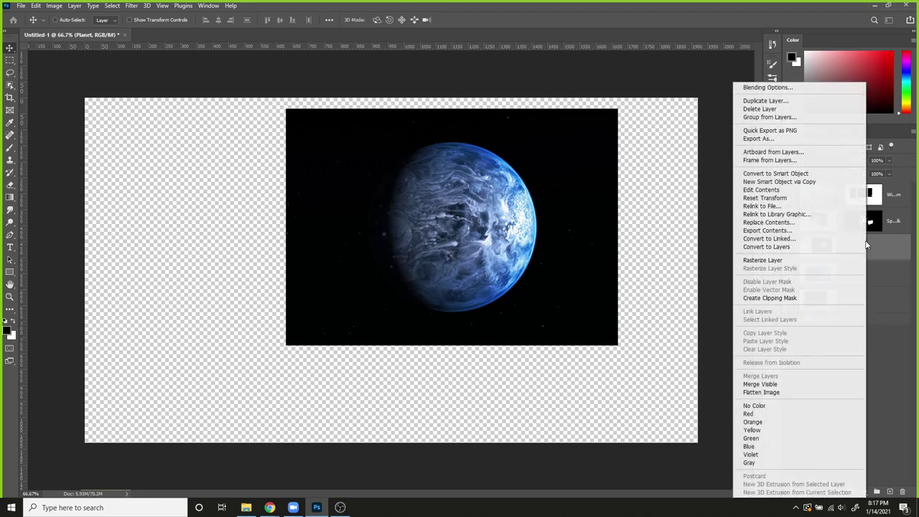
pyautogui.click(830, 262)
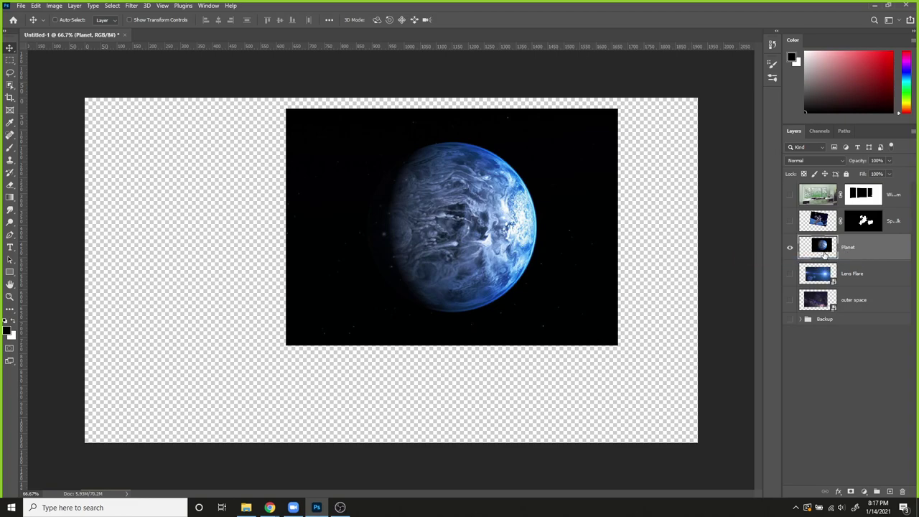
pyautogui.moveTo(431, 206); pyautogui.dragTo(378, 259)
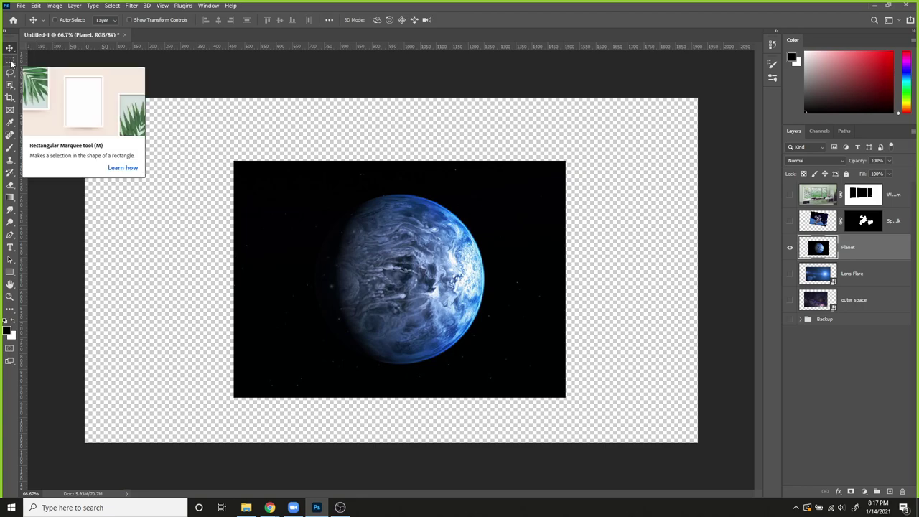
# Step: Switch to the Elliptical Marquee and draw a Shift-constrained circle around the planet
pyautogui.click(12, 63)
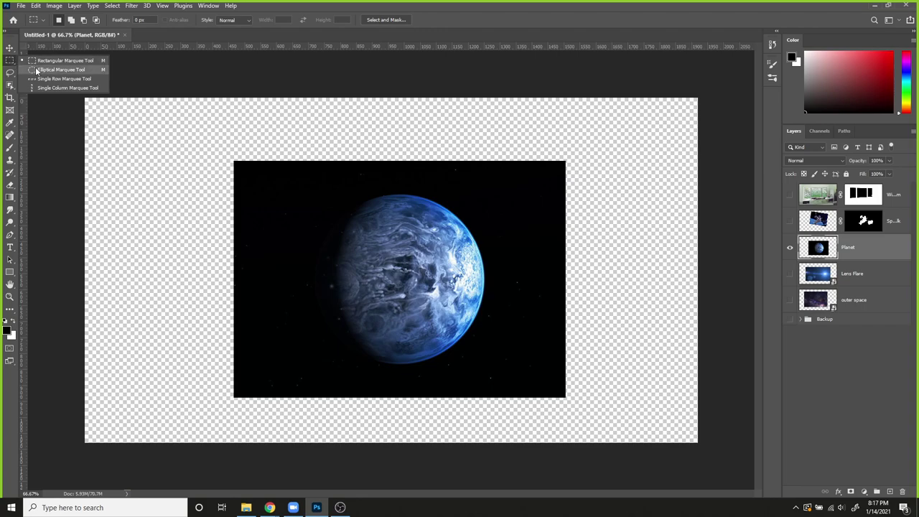
pyautogui.click(34, 71)
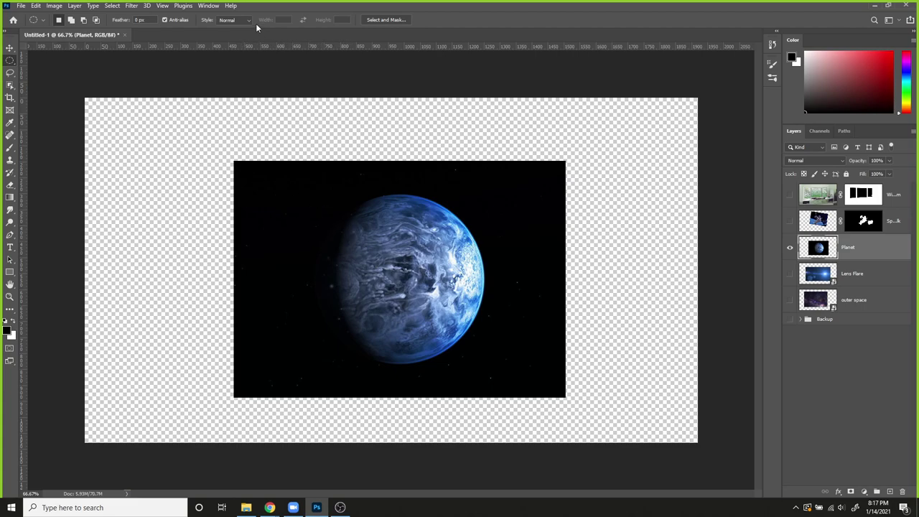
pyautogui.moveTo(329, 205); pyautogui.dragTo(482, 367)
pyautogui.moveTo(300, 181); pyautogui.dragTo(487, 374)
pyautogui.hotkey('ctrl', 'd')
pyautogui.press('shift')
pyautogui.moveTo(345, 208); pyautogui.dragTo(532, 370)
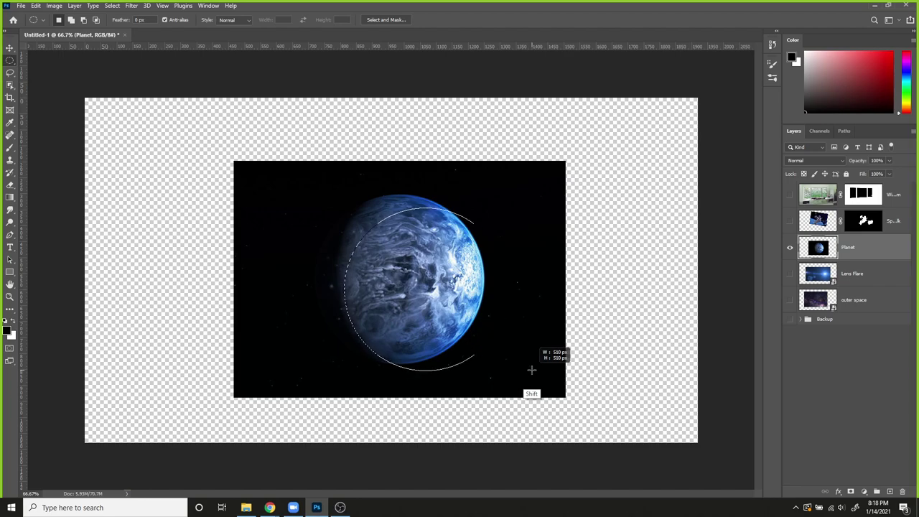
pyautogui.moveTo(532, 370); pyautogui.dragTo(500, 374)
# Step: Redraw the circle from the planet's centre so it fits the edge, about 548 px across
pyautogui.press('space')
pyautogui.hotkey('ctrl', 'd')
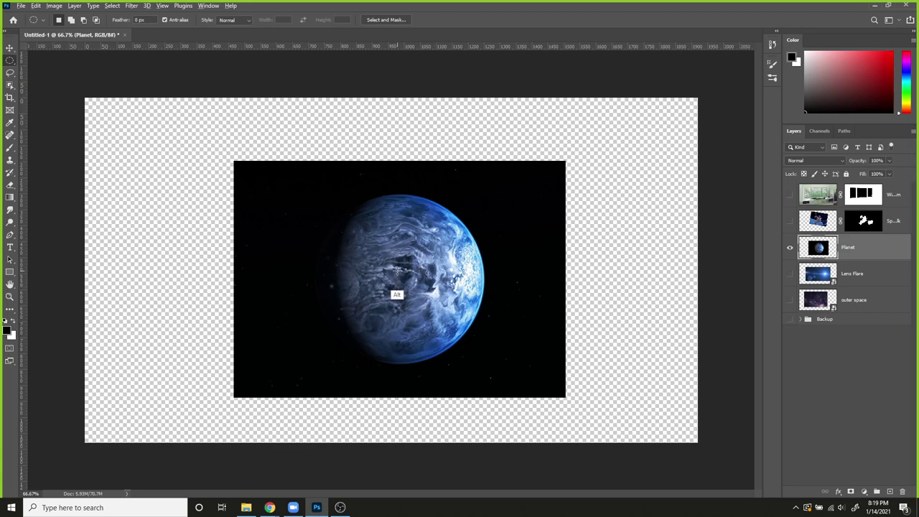
pyautogui.moveTo(391, 248); pyautogui.dragTo(449, 224)
pyautogui.moveTo(498, 266)
pyautogui.mouseDown()
pyautogui.moveTo(464, 301)
pyautogui.moveTo(500, 329)
pyautogui.moveTo(423, 248)
pyautogui.moveTo(409, 248)
pyautogui.moveTo(505, 356)
pyautogui.moveTo(434, 279)
pyautogui.moveTo(428, 256)
pyautogui.moveTo(446, 315)
pyautogui.mouseUp()
pyautogui.click(443, 314)
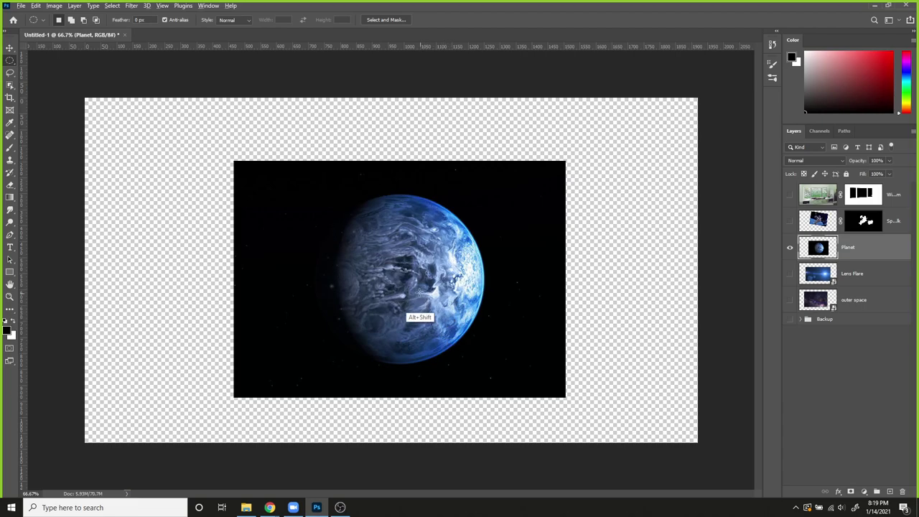
pyautogui.moveTo(406, 276)
pyautogui.mouseDown()
pyautogui.moveTo(432, 311)
pyautogui.moveTo(500, 364)
pyautogui.mouseUp()
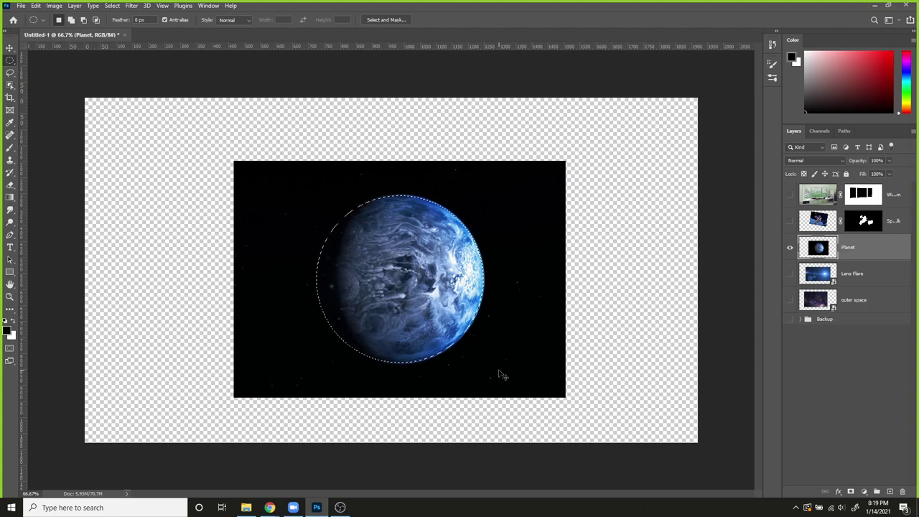
# Step: Delete the black space around the planet and show the space, astronaut and room layers
pyautogui.hotkey('ctrl', 'shift', 'i')
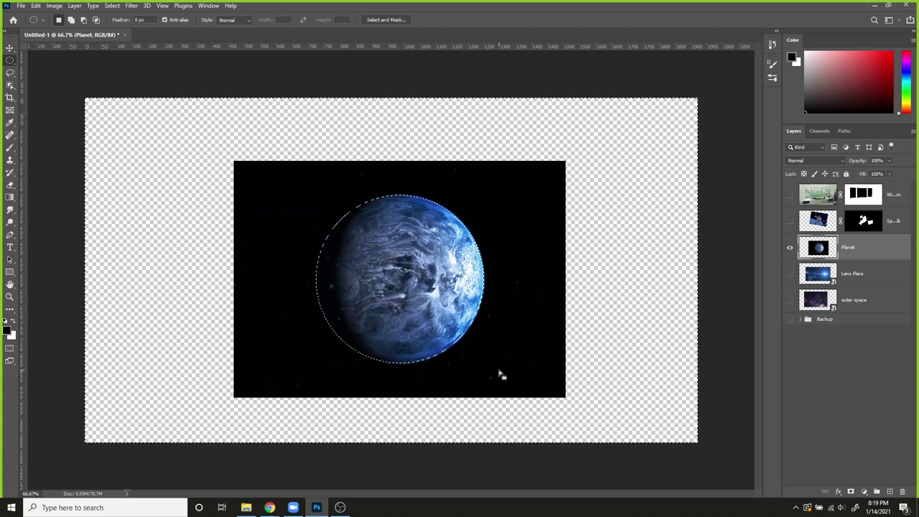
pyautogui.press('Delete')
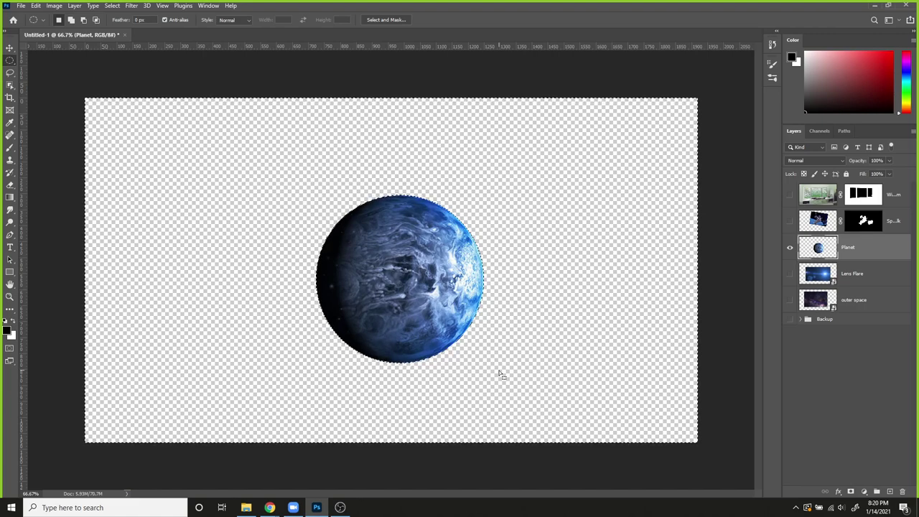
pyautogui.hotkey('ctrl', 'd')
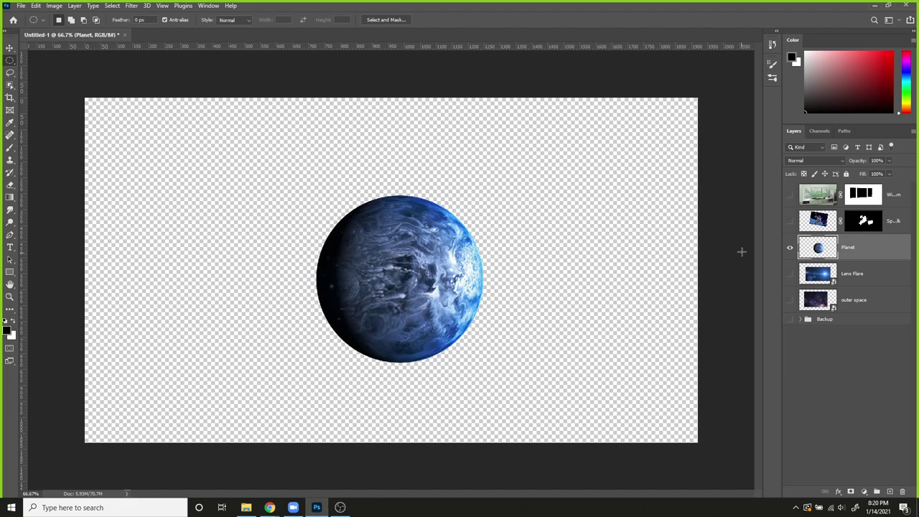
pyautogui.click(791, 299)
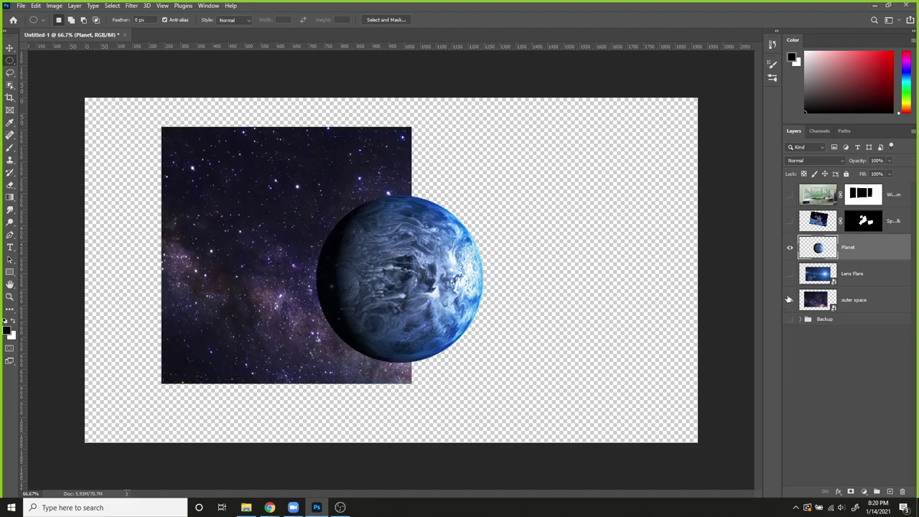
pyautogui.click(791, 220)
pyautogui.click(790, 195)
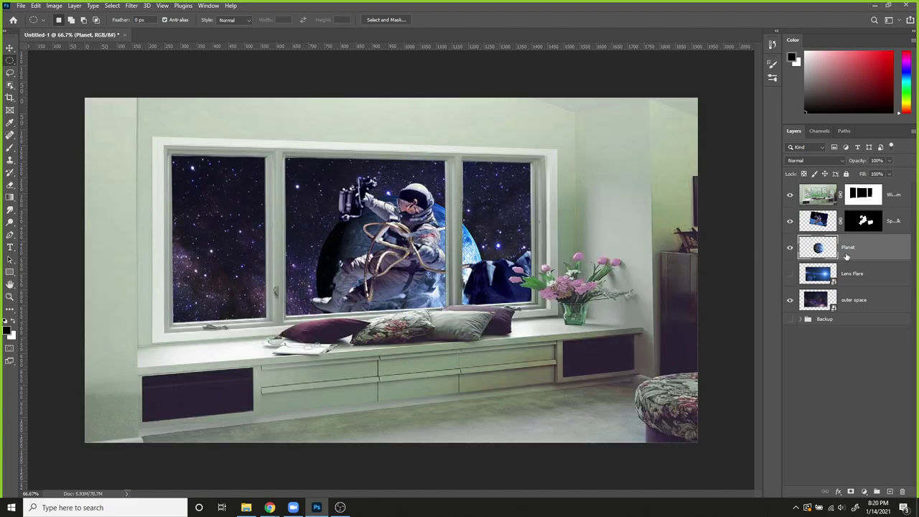
# Step: Move the planet into the left window, rotated about −39° and scaled to 175%
pyautogui.press('v')
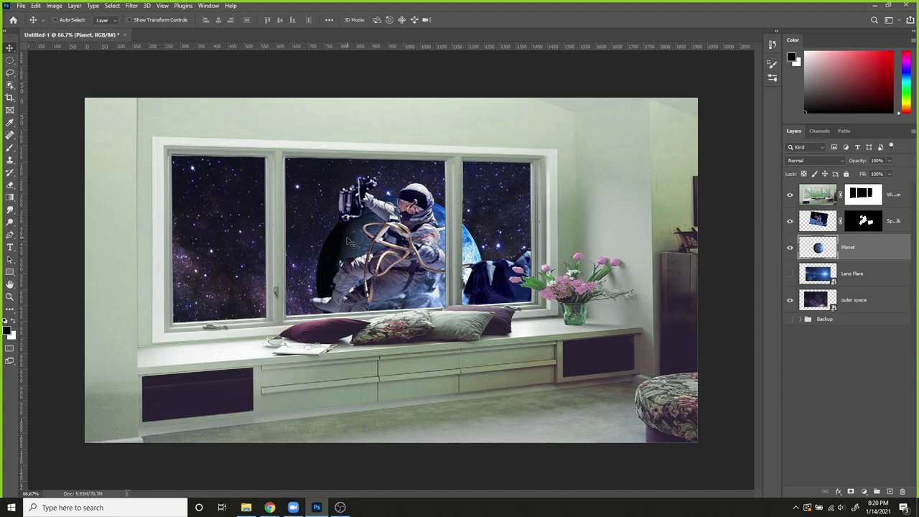
pyautogui.moveTo(351, 241); pyautogui.dragTo(154, 272)
pyautogui.hotkey('ctrl', 't')
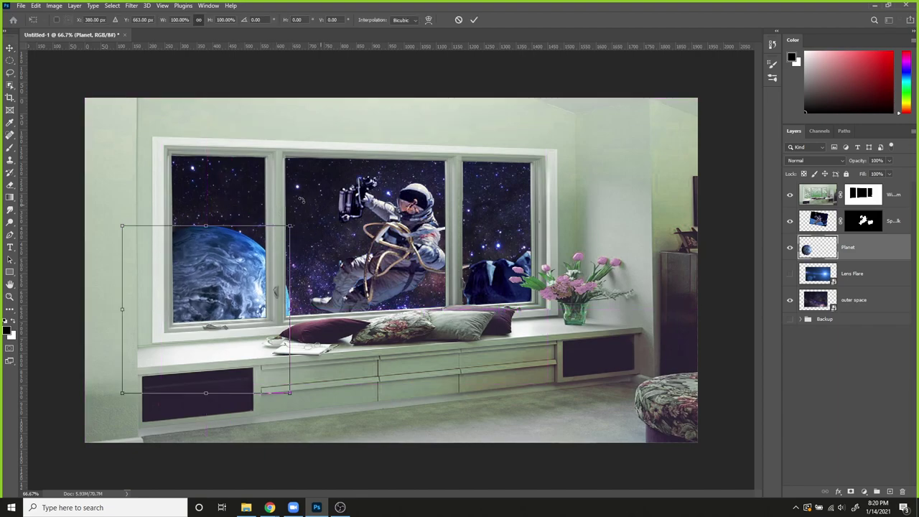
pyautogui.moveTo(301, 201); pyautogui.dragTo(214, 200)
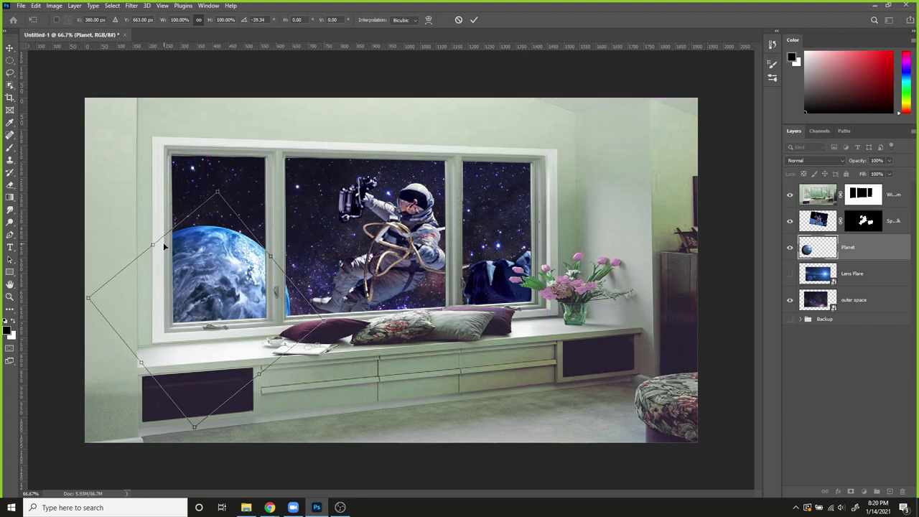
pyautogui.moveTo(153, 246); pyautogui.dragTo(78, 170)
pyautogui.moveTo(238, 294); pyautogui.dragTo(261, 328)
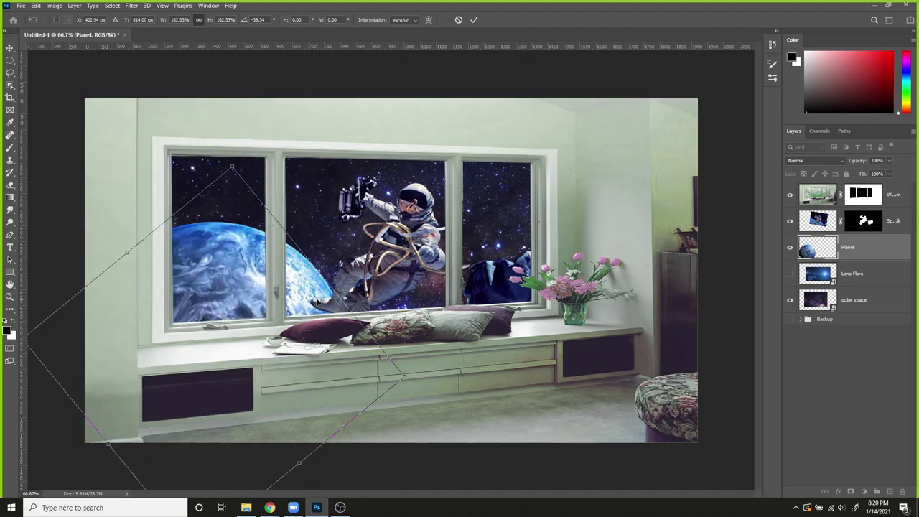
pyautogui.moveTo(318, 272); pyautogui.dragTo(326, 223)
pyautogui.moveTo(262, 125); pyautogui.dragTo(255, 152)
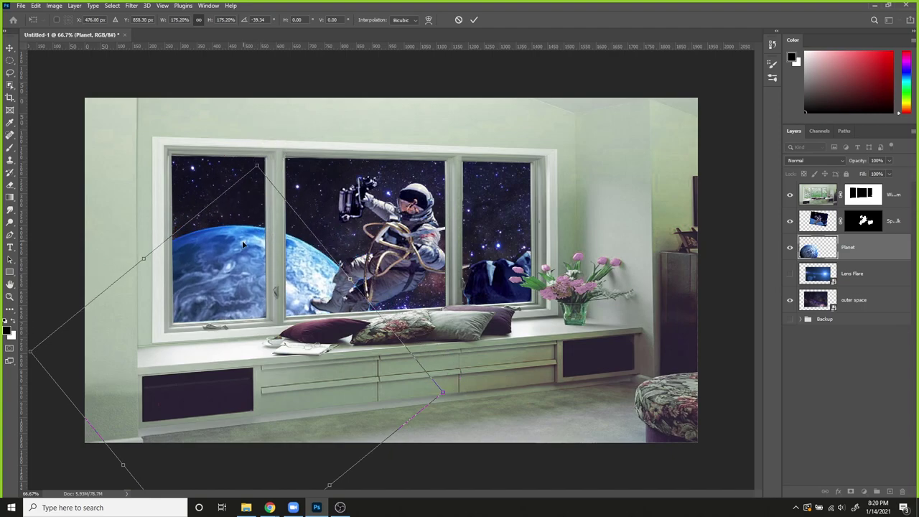
pyautogui.moveTo(245, 231); pyautogui.dragTo(240, 234)
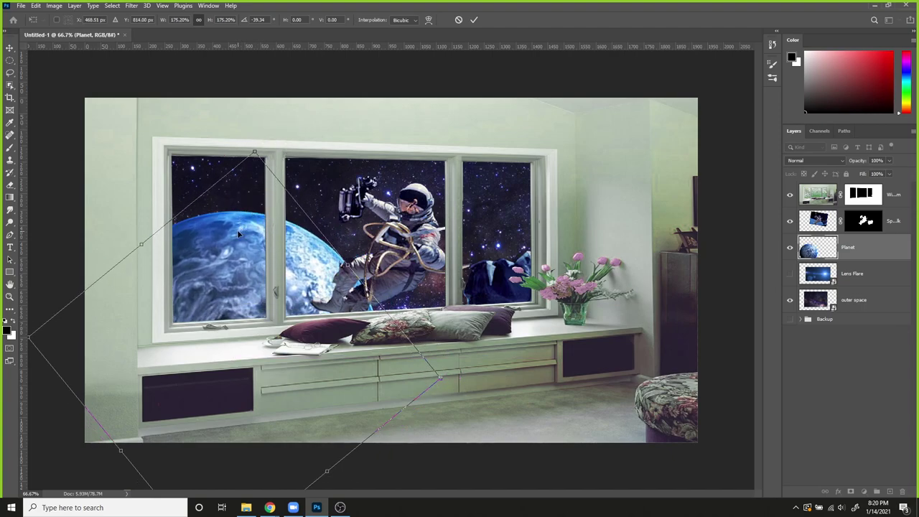
pyautogui.press('Return')
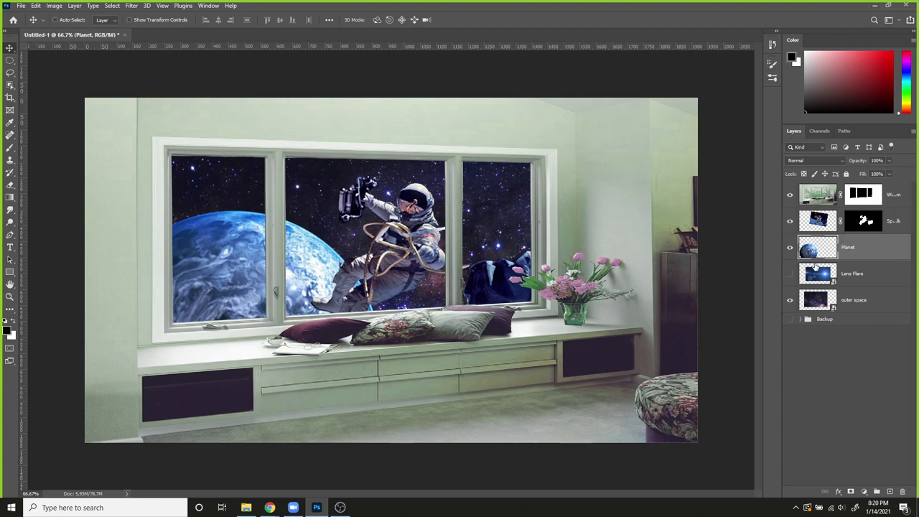
pyautogui.click(890, 162)
pyautogui.moveTo(890, 175); pyautogui.dragTo(870, 175)
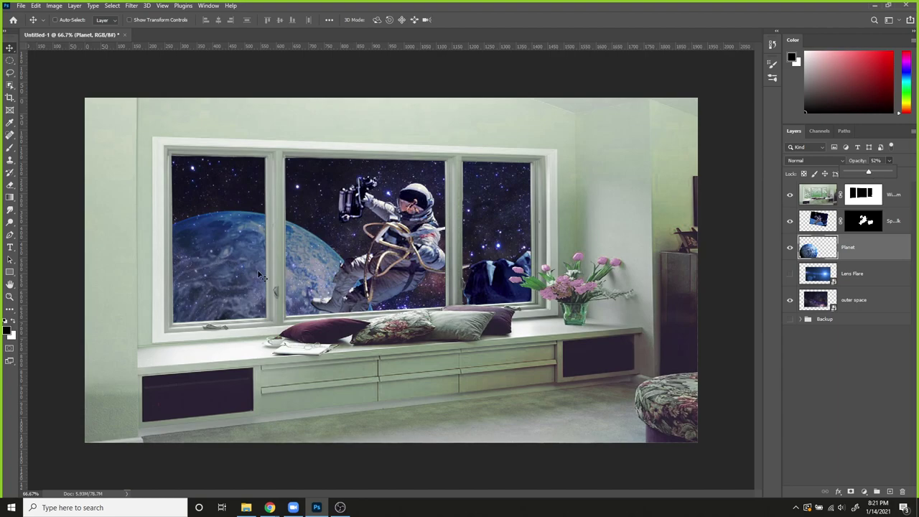
pyautogui.click(883, 175)
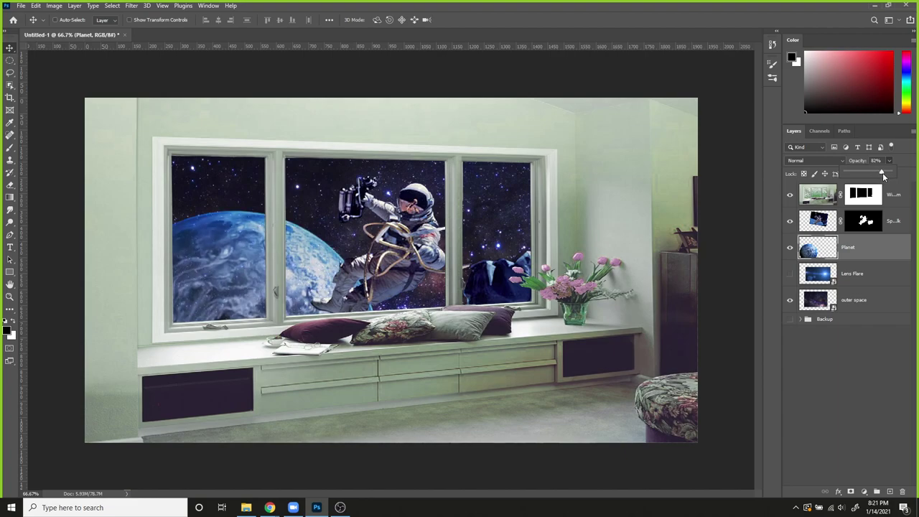
pyautogui.click(886, 173)
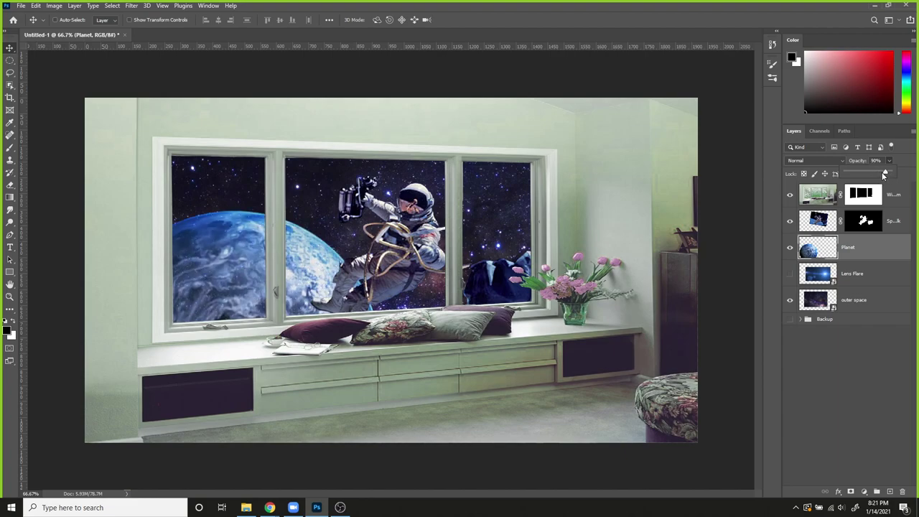
pyautogui.click(879, 173)
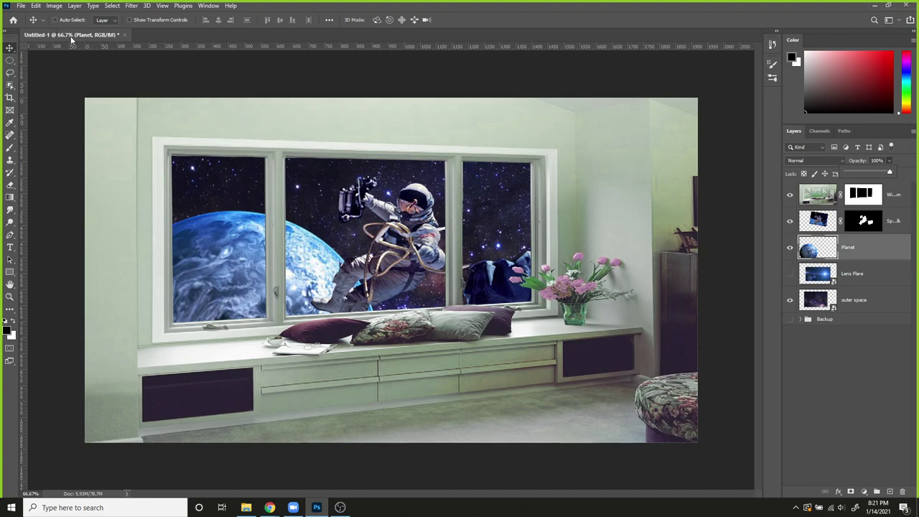
# Step: Apply Selective Color to Neutrals: Cyan +10, Magenta +17, Yellow −5, Black −22
pyautogui.click(56, 6)
pyautogui.click(56, 5)
pyautogui.moveTo(69, 33)
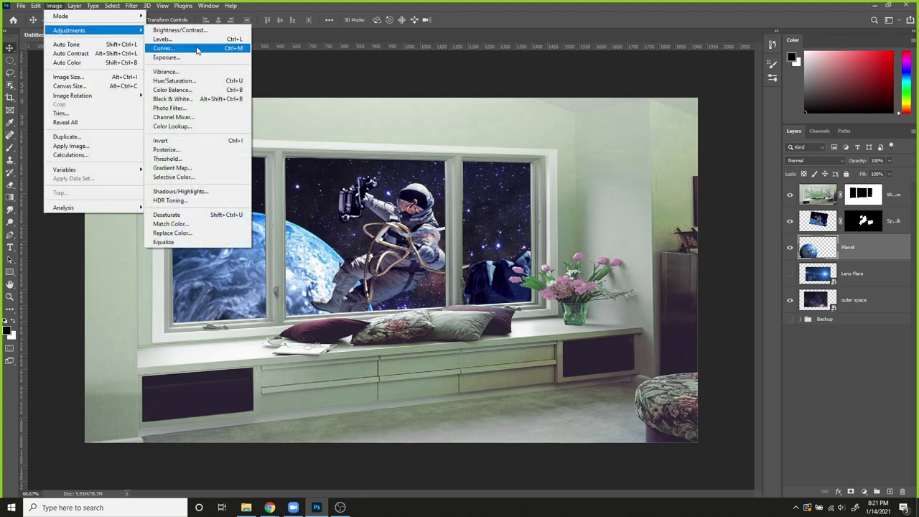
pyautogui.click(183, 178)
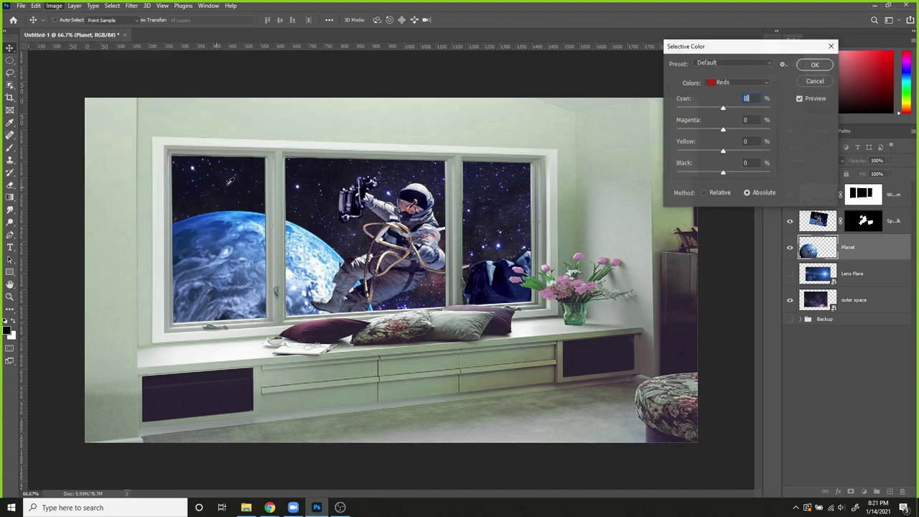
pyautogui.click(733, 82)
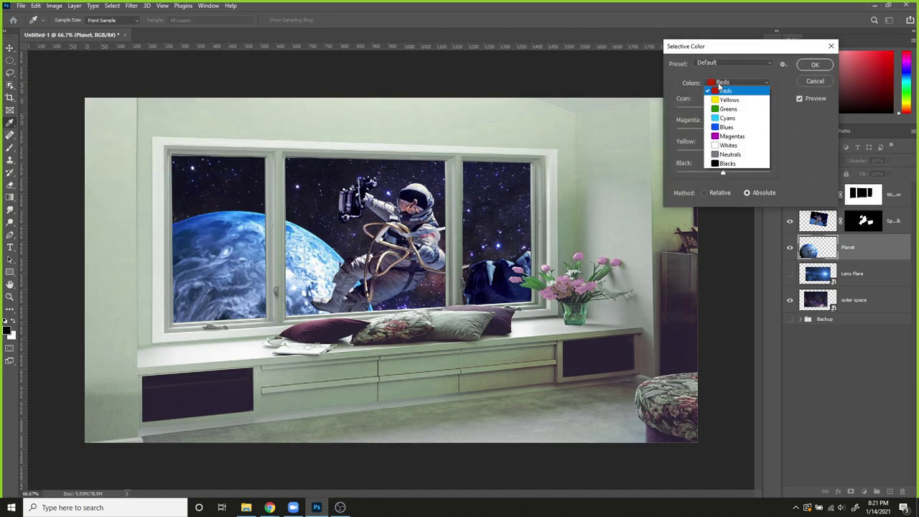
pyautogui.click(729, 154)
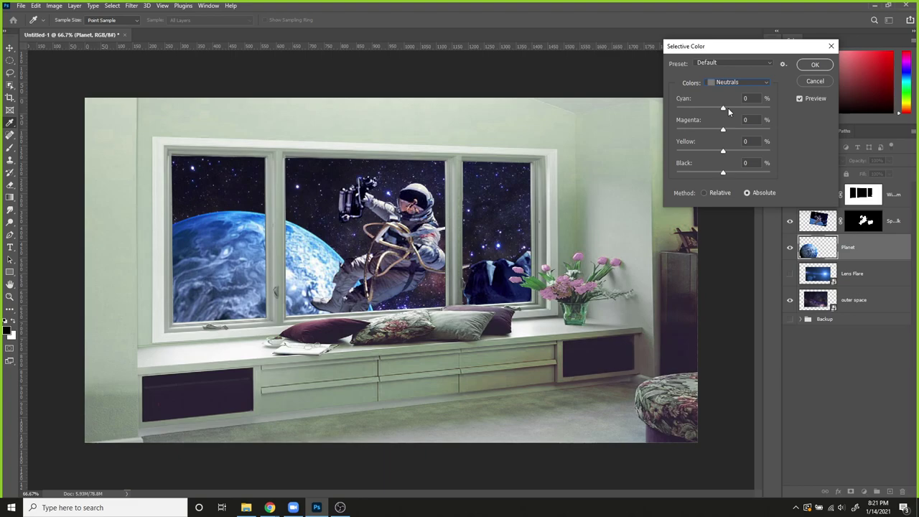
pyautogui.click(729, 108)
pyautogui.moveTo(725, 131); pyautogui.dragTo(722, 153)
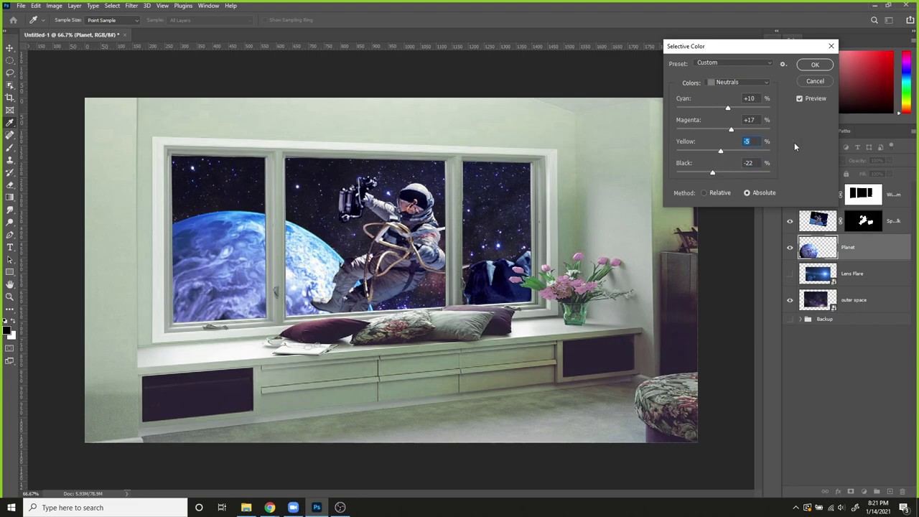
pyautogui.click(800, 99)
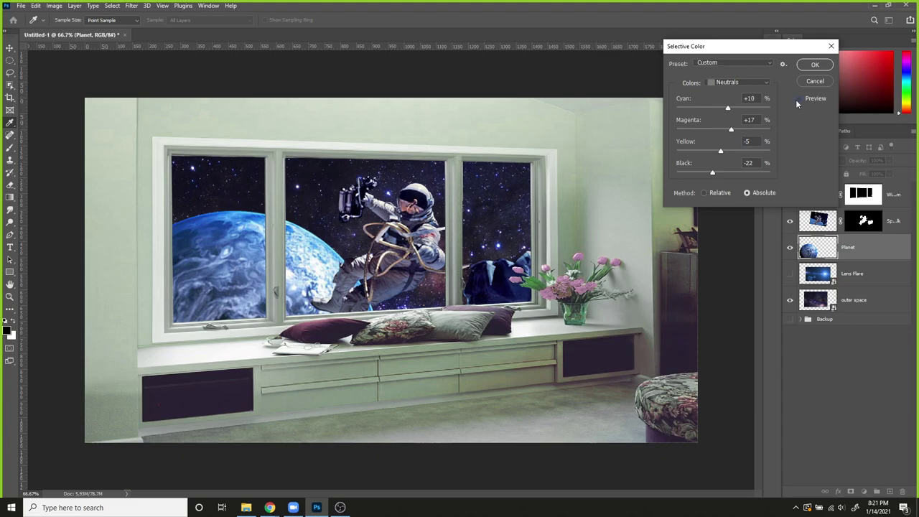
pyautogui.click(800, 99)
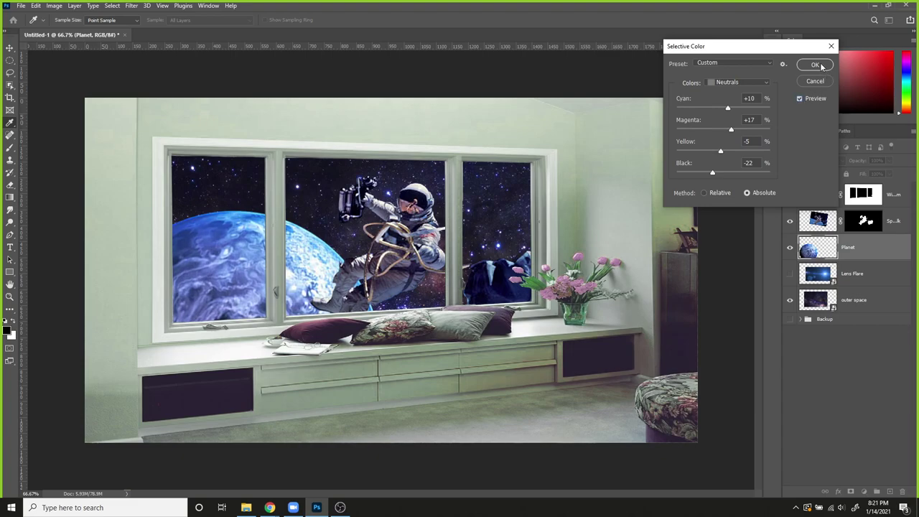
pyautogui.click(817, 65)
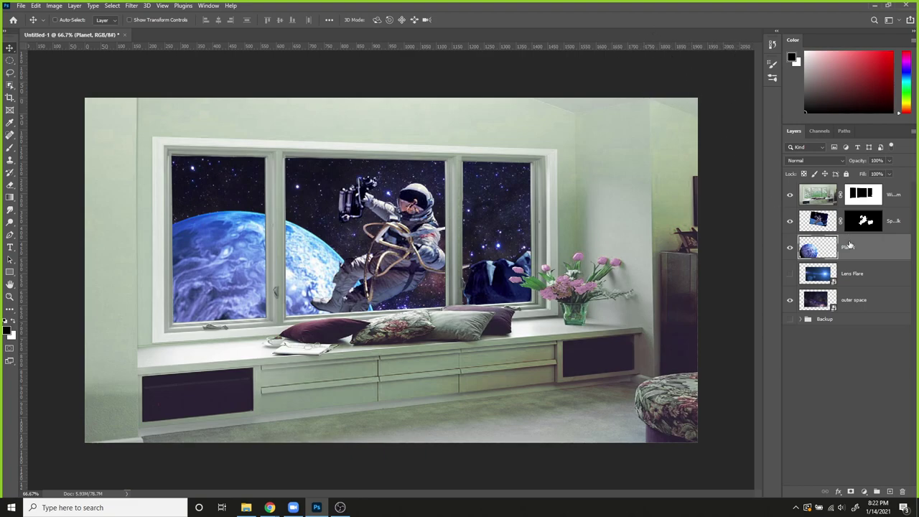
# Step: Try Dissolve blending on the Planet layer and inspect the planet's speckled edge
pyautogui.click(796, 161)
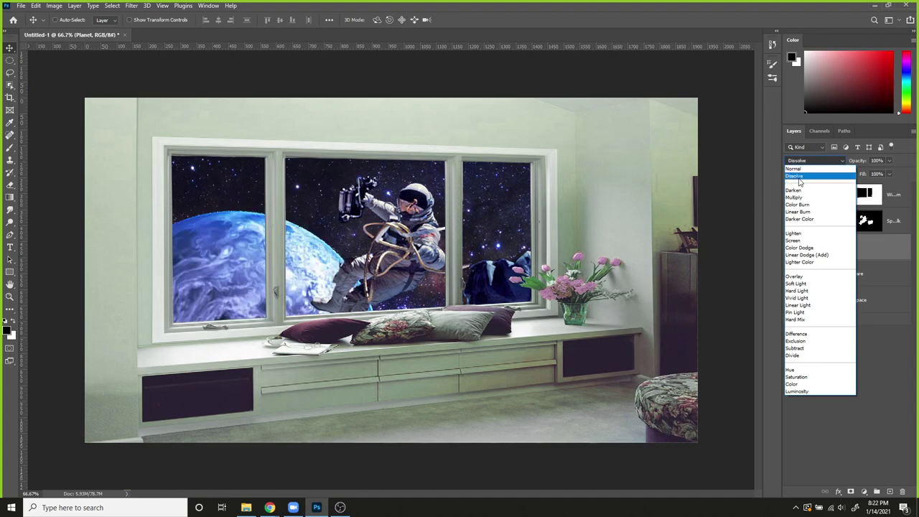
pyautogui.click(796, 180)
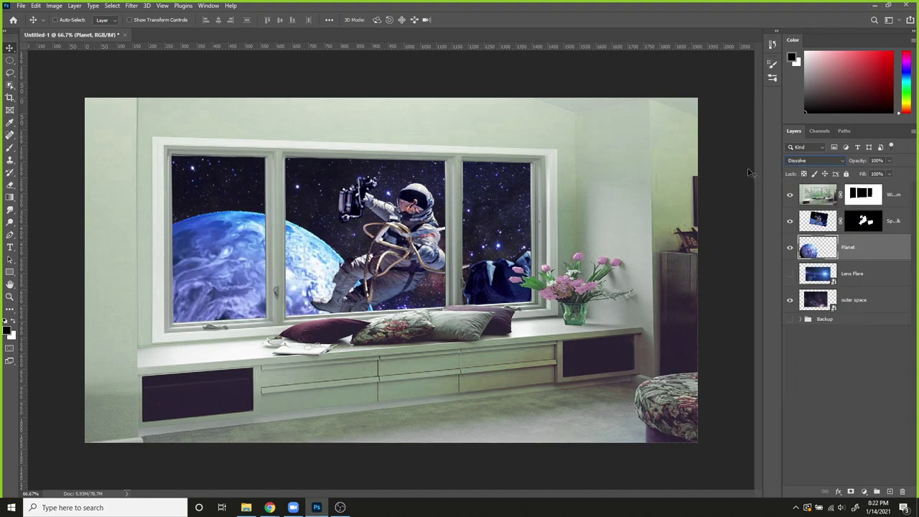
pyautogui.scroll(8, 331, 286)
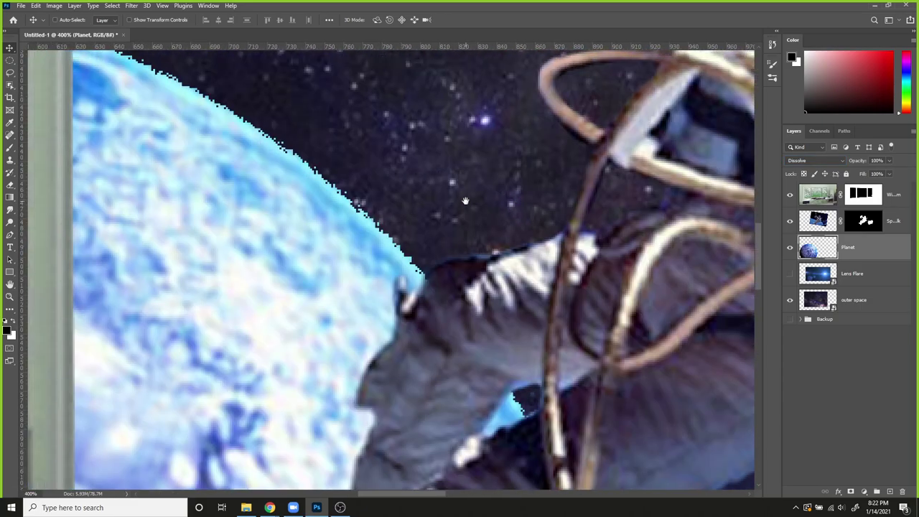
pyautogui.moveTo(466, 201); pyautogui.dragTo(659, 319)
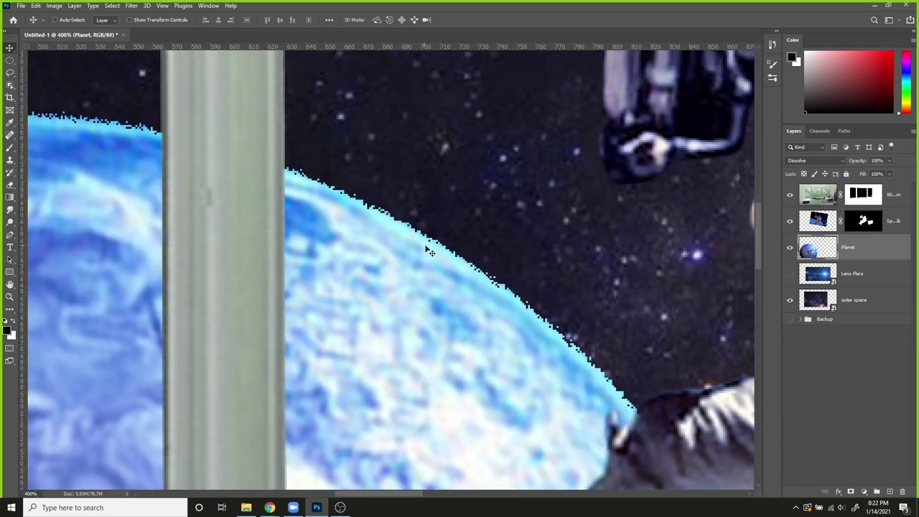
pyautogui.hotkey('ctrl', '1')
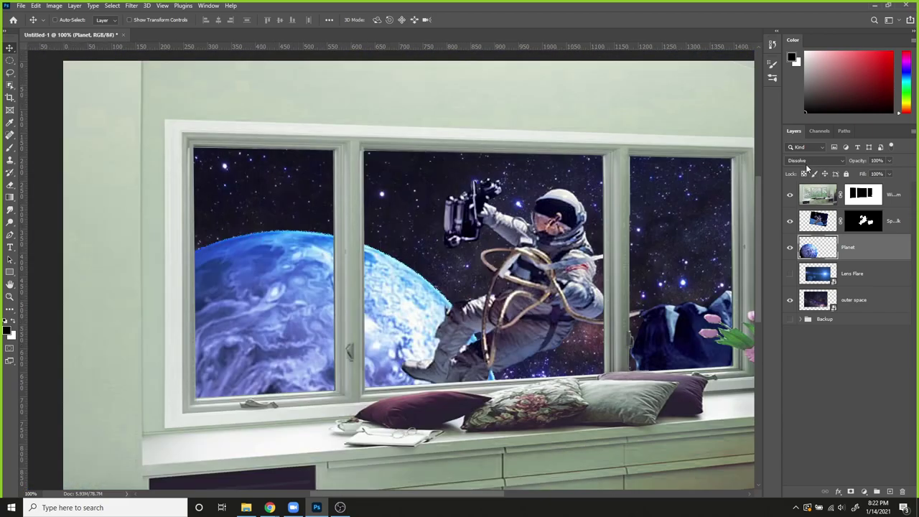
# Step: Set the Planet layer's blending back to Normal and zoom out to 50%
pyautogui.click(806, 162)
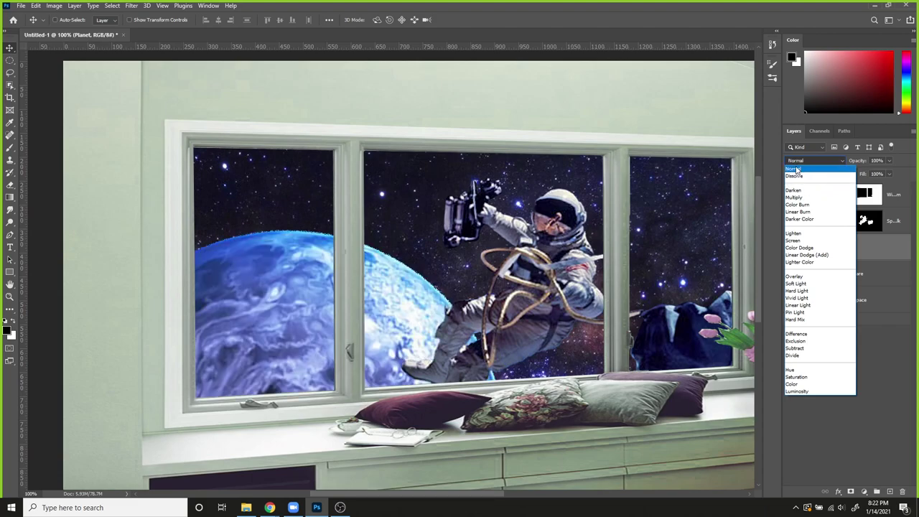
pyautogui.click(794, 169)
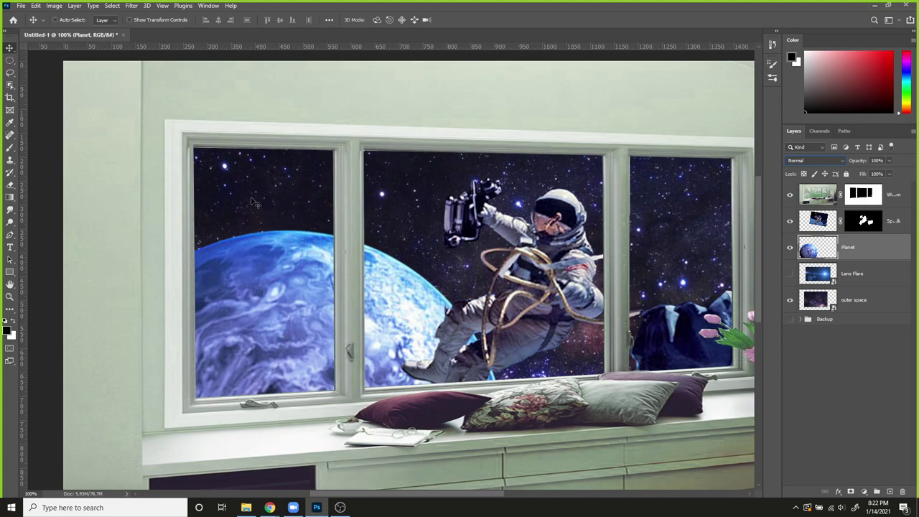
pyautogui.click(805, 161)
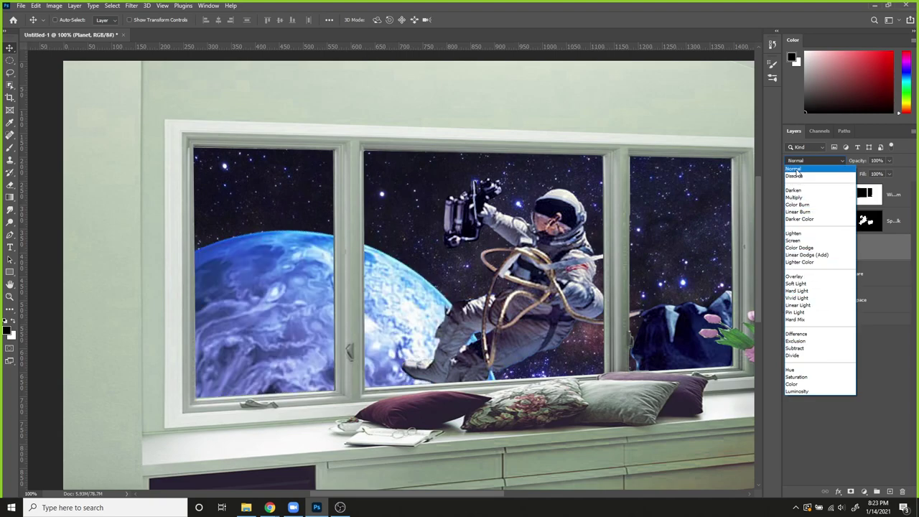
pyautogui.click(794, 170)
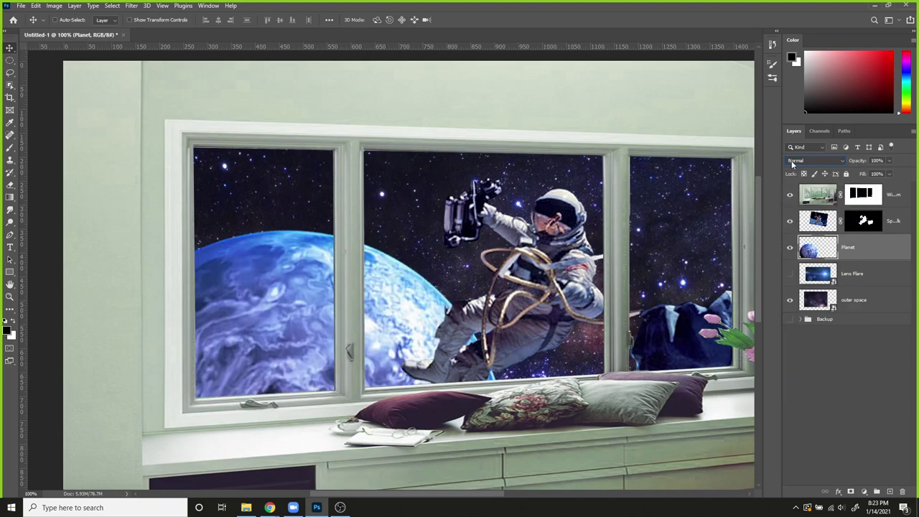
pyautogui.hotkey('ctrl', '-')
pyautogui.hotkey('ctrl', '-')
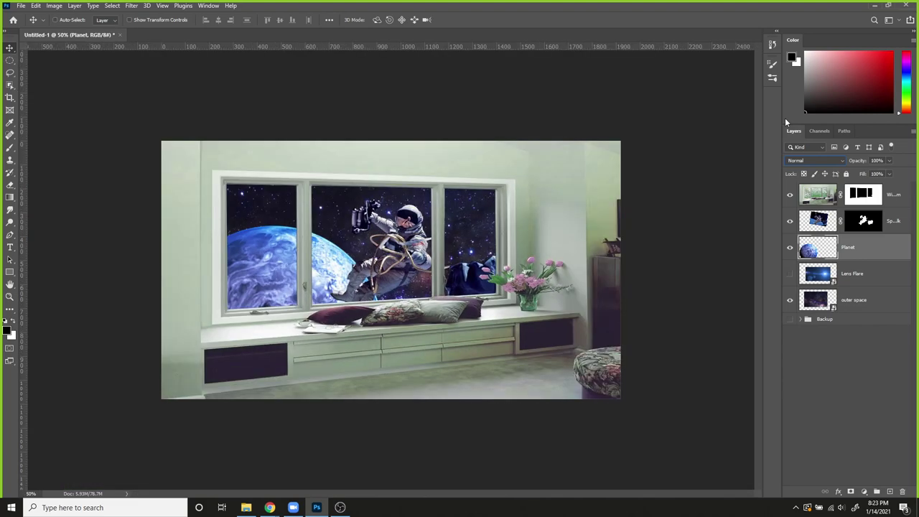
# Step: Make the Lens Flare layer visible and drag it above the Window Room layer
pyautogui.click(862, 278)
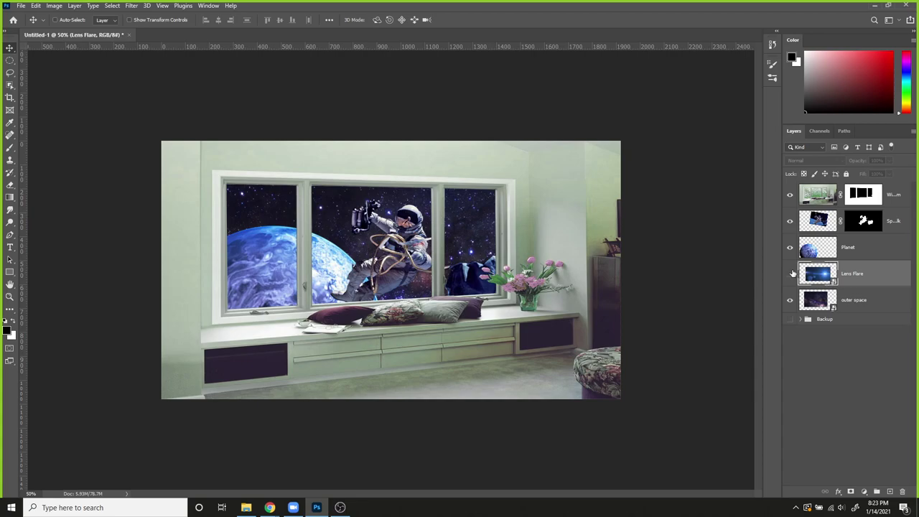
pyautogui.click(790, 274)
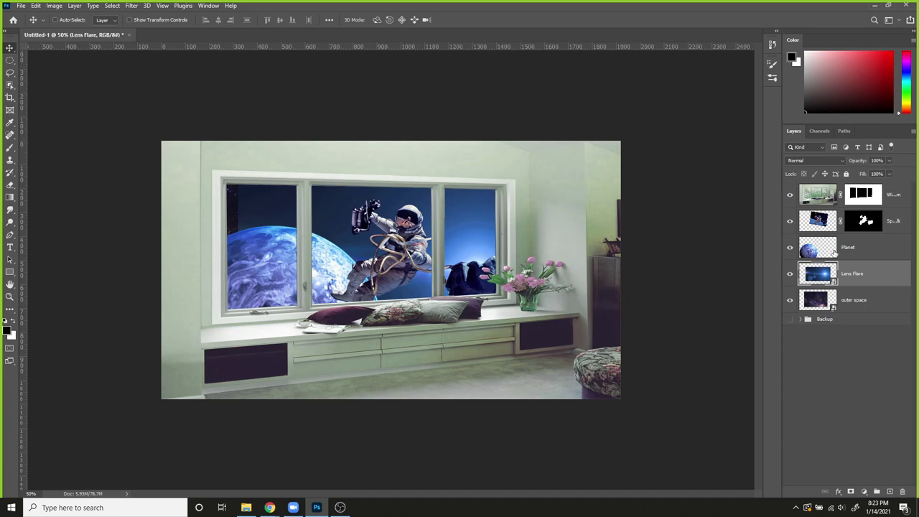
pyautogui.moveTo(855, 274); pyautogui.dragTo(855, 212)
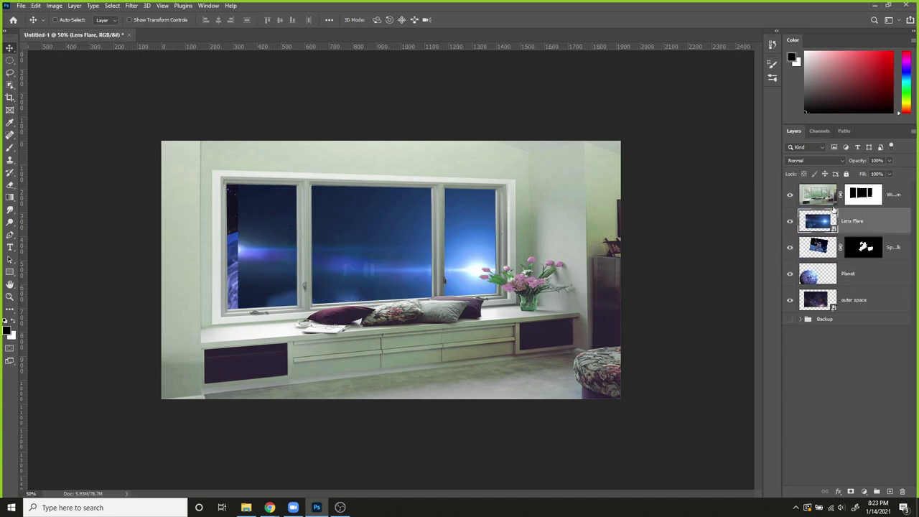
pyautogui.moveTo(466, 230); pyautogui.dragTo(439, 229)
pyautogui.moveTo(856, 227); pyautogui.dragTo(858, 193)
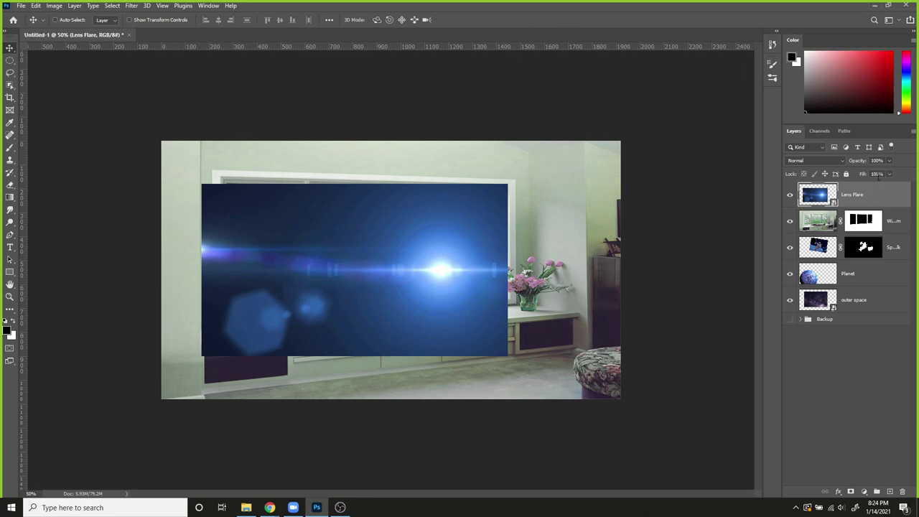
# Step: Rasterize the Lens Flare layer, blend it as Overlay, and slide it toward the window's right
pyautogui.rightClick(889, 192)
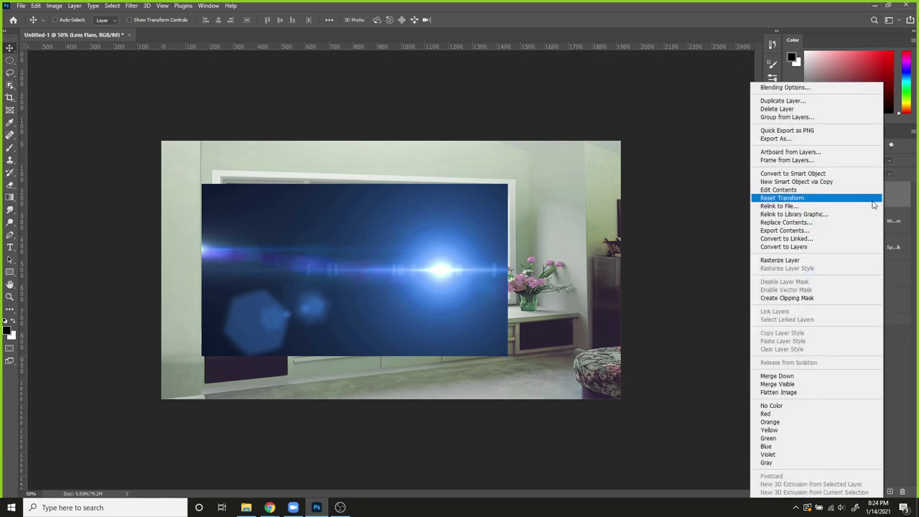
pyautogui.click(790, 262)
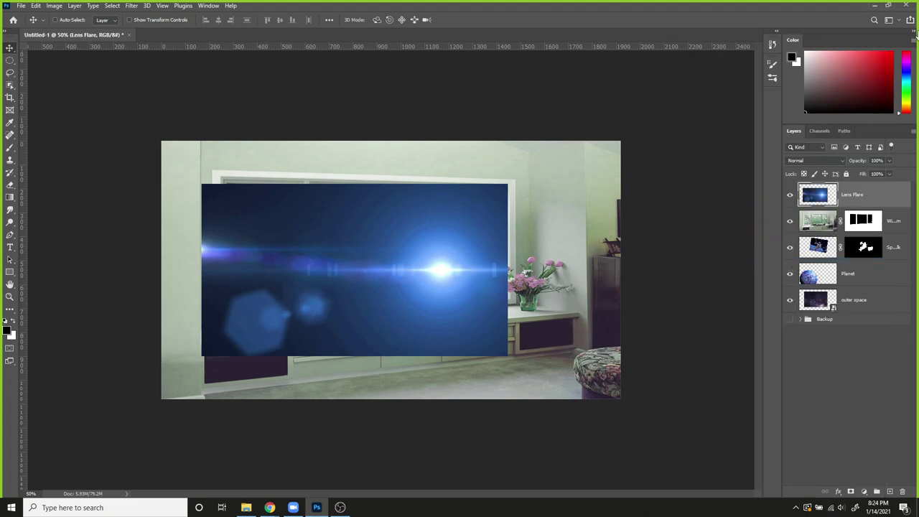
pyautogui.click(810, 161)
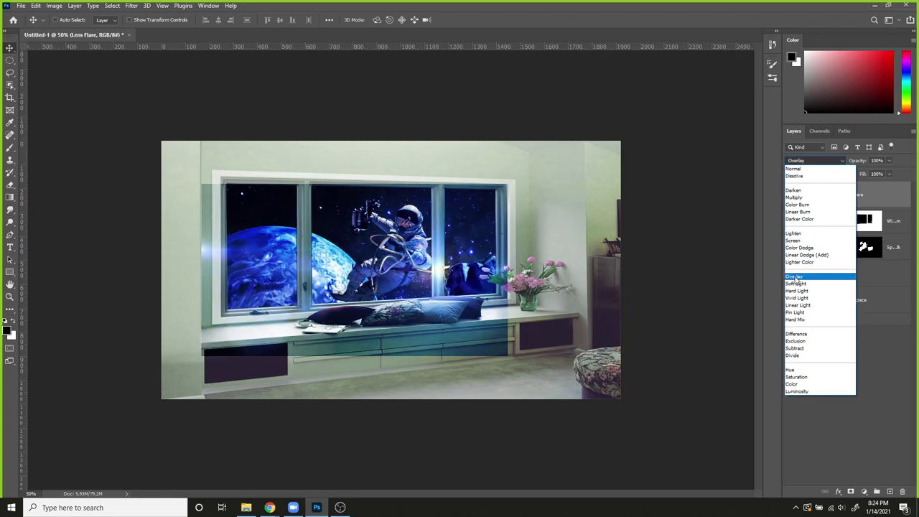
pyautogui.click(795, 277)
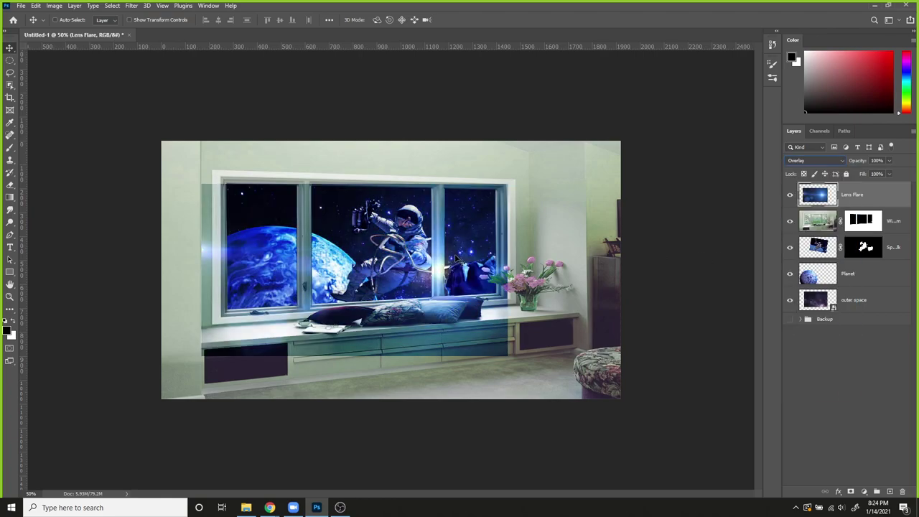
pyautogui.moveTo(228, 230); pyautogui.dragTo(576, 212)
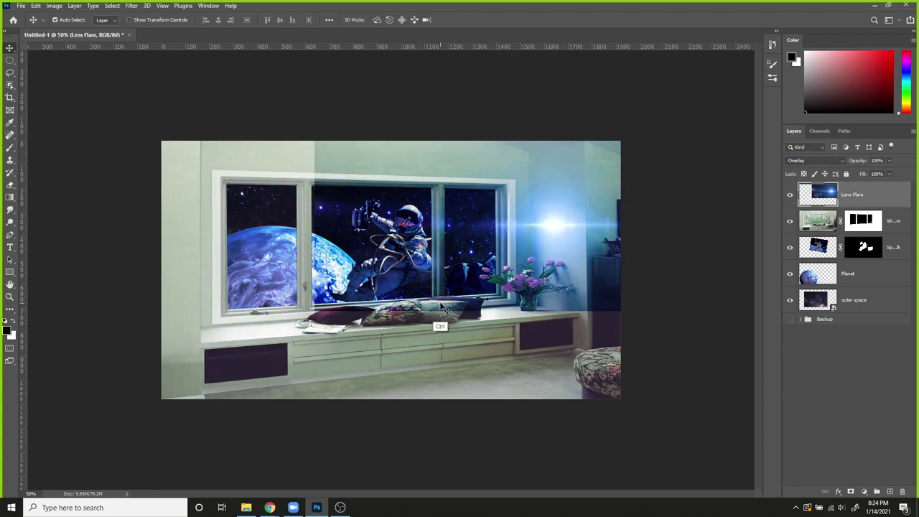
# Step: Enlarge the flare to about 204%, rotate it about −31°, and position it over the window
pyautogui.hotkey('ctrl', 't')
pyautogui.moveTo(313, 309); pyautogui.dragTo(162, 408)
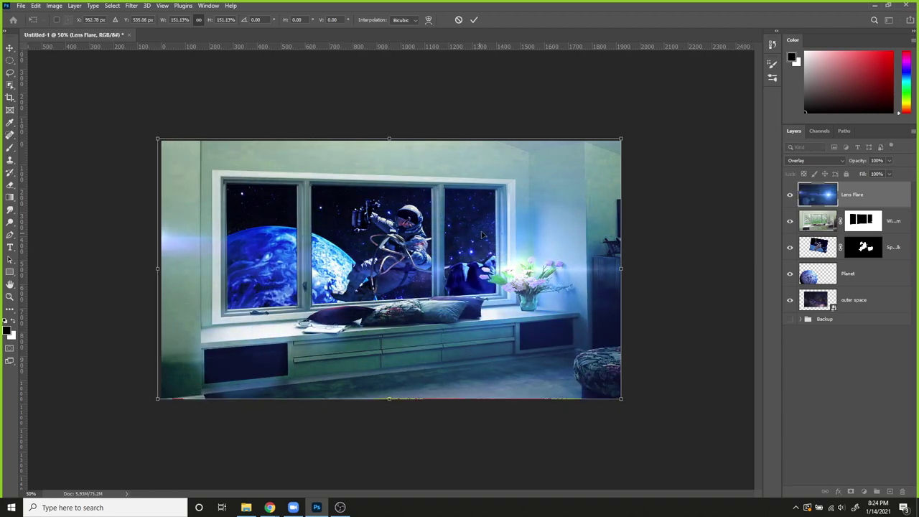
pyautogui.moveTo(500, 217); pyautogui.dragTo(503, 166)
pyautogui.moveTo(150, 74); pyautogui.dragTo(115, 210)
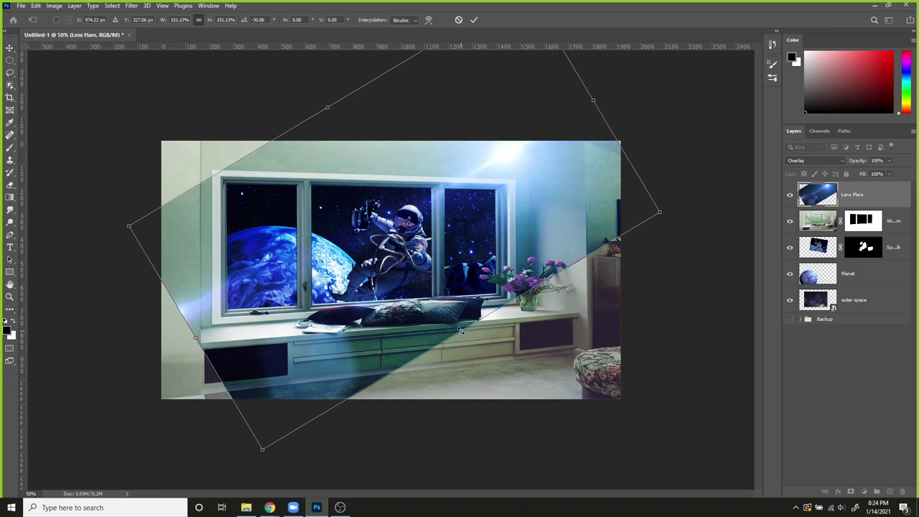
pyautogui.moveTo(462, 331); pyautogui.dragTo(503, 399)
pyautogui.moveTo(498, 203); pyautogui.dragTo(504, 228)
pyautogui.press('Return')
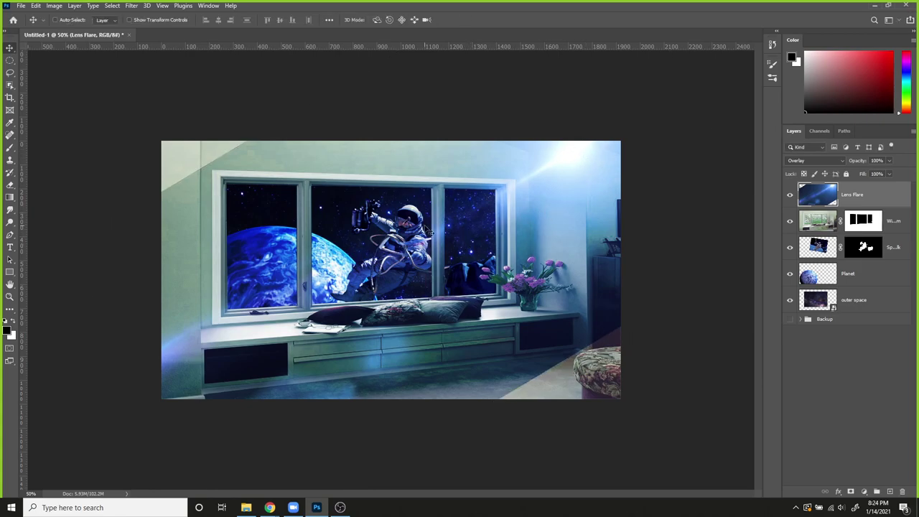
pyautogui.moveTo(576, 177); pyautogui.dragTo(509, 220)
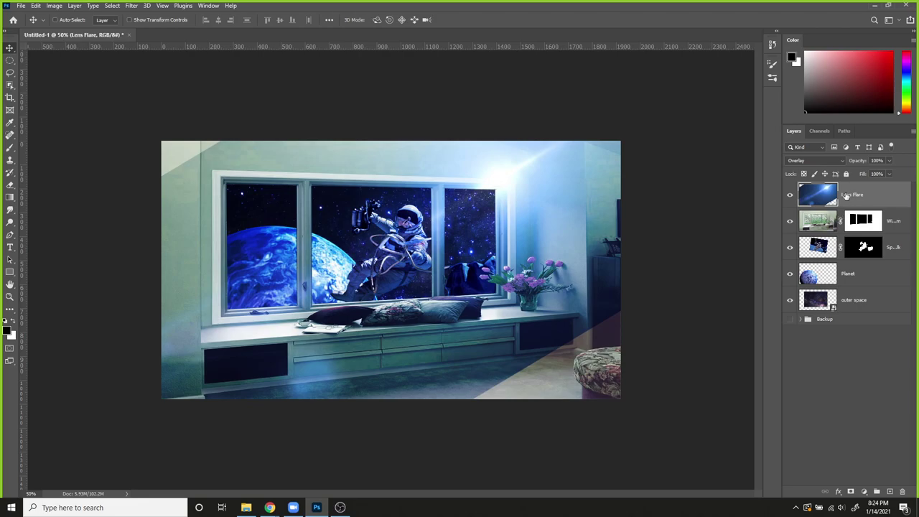
# Step: Move the Lens Flare layer below the room layer and switch its blend mode to Screen
pyautogui.moveTo(846, 199); pyautogui.dragTo(827, 235)
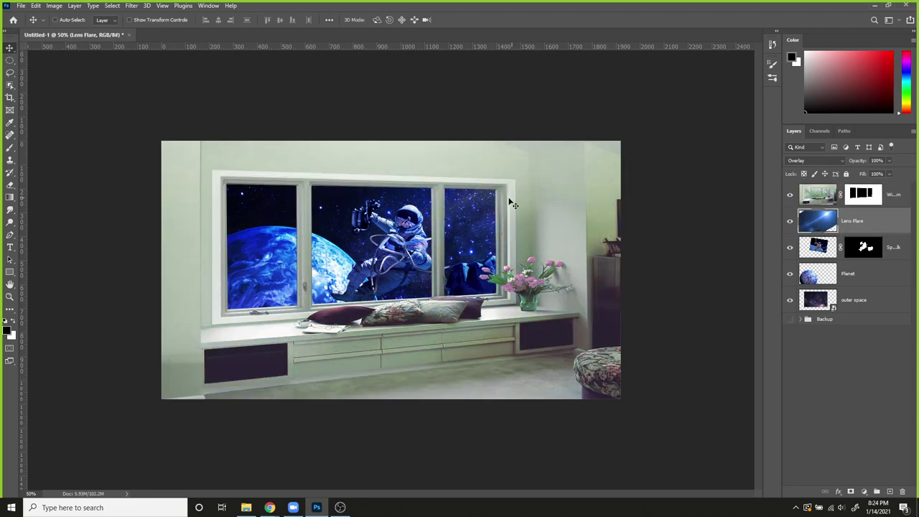
pyautogui.moveTo(511, 205)
pyautogui.mouseDown()
pyautogui.moveTo(435, 212)
pyautogui.moveTo(464, 187)
pyautogui.moveTo(509, 205)
pyautogui.mouseUp()
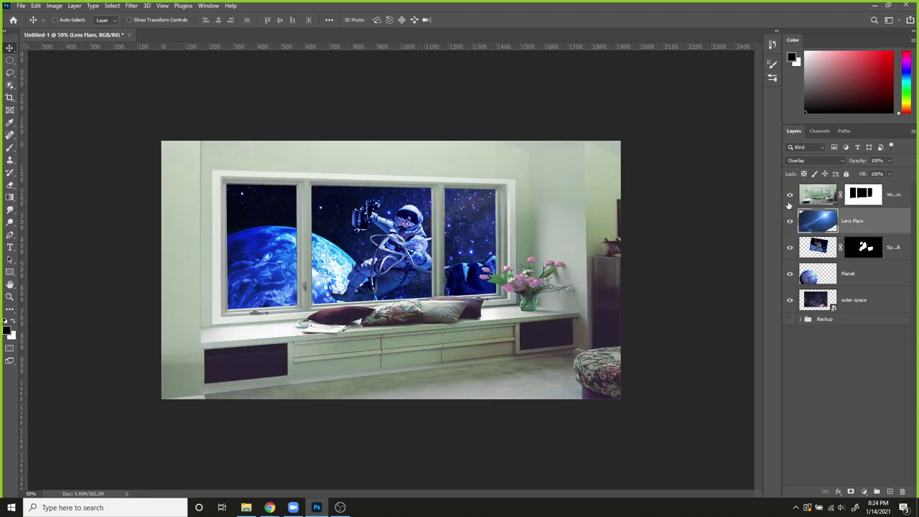
pyautogui.click(807, 161)
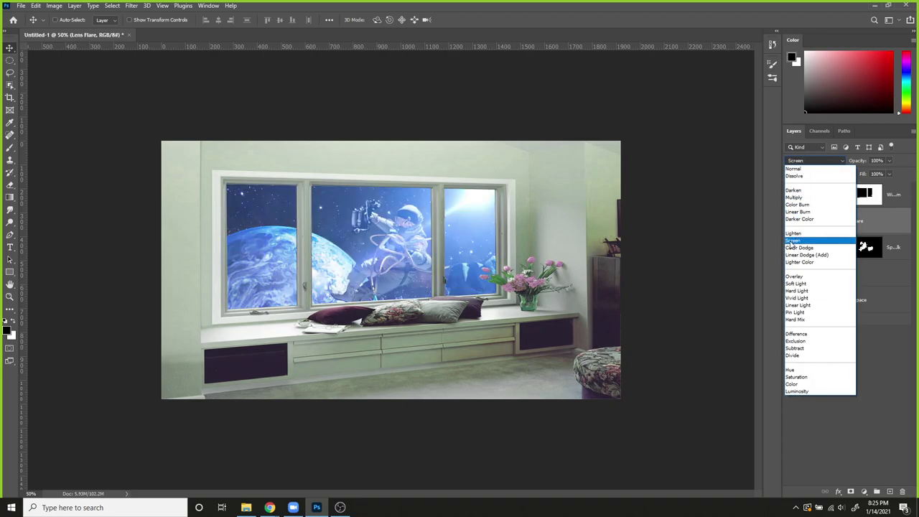
pyautogui.click(791, 242)
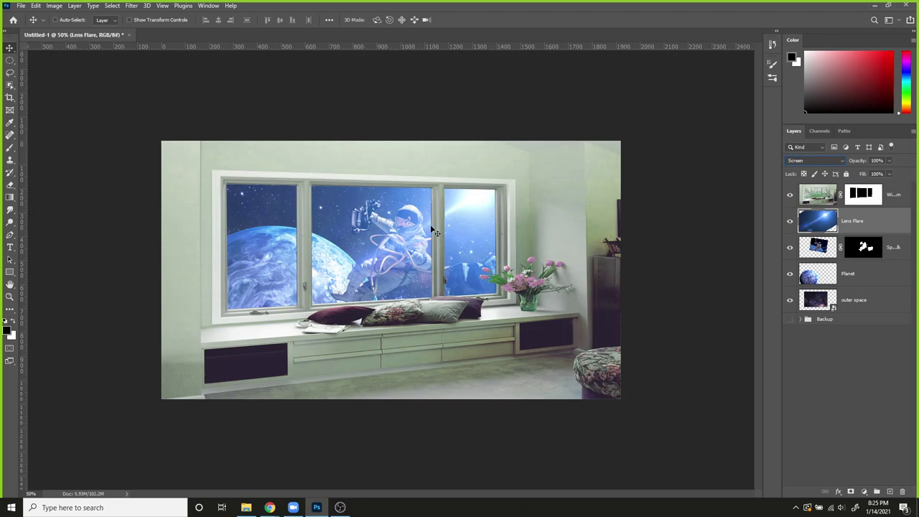
# Step: Return the Lens Flare layer to the top of the stack and reposition its glow across the room
pyautogui.moveTo(830, 234); pyautogui.dragTo(826, 191)
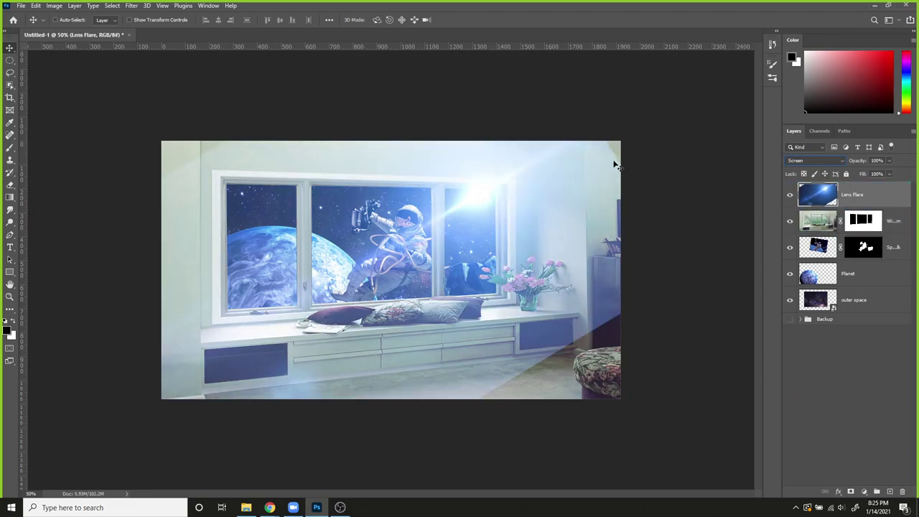
pyautogui.moveTo(521, 153); pyautogui.dragTo(603, 135)
pyautogui.moveTo(611, 174); pyautogui.dragTo(608, 201)
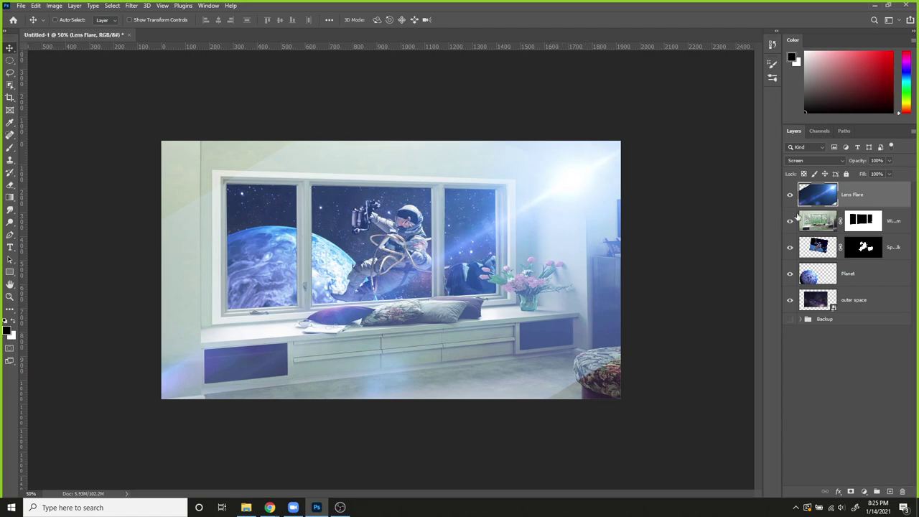
# Step: Compare the flare at Normal and Screen blending, then show the Image > Adjustments submenu
pyautogui.click(816, 160)
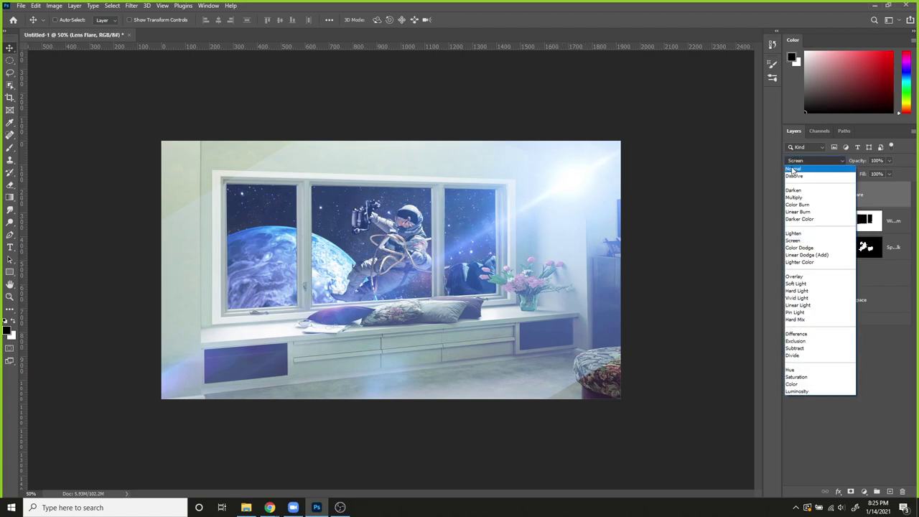
pyautogui.click(789, 168)
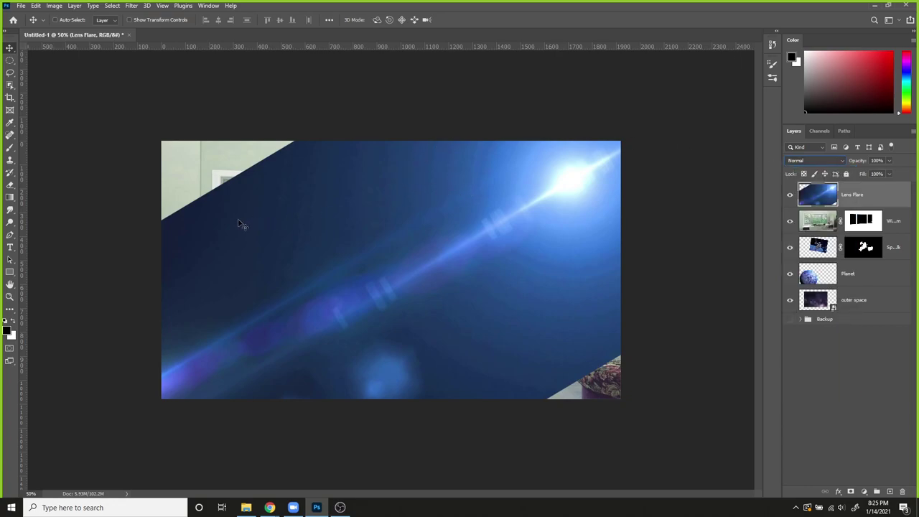
pyautogui.click(796, 161)
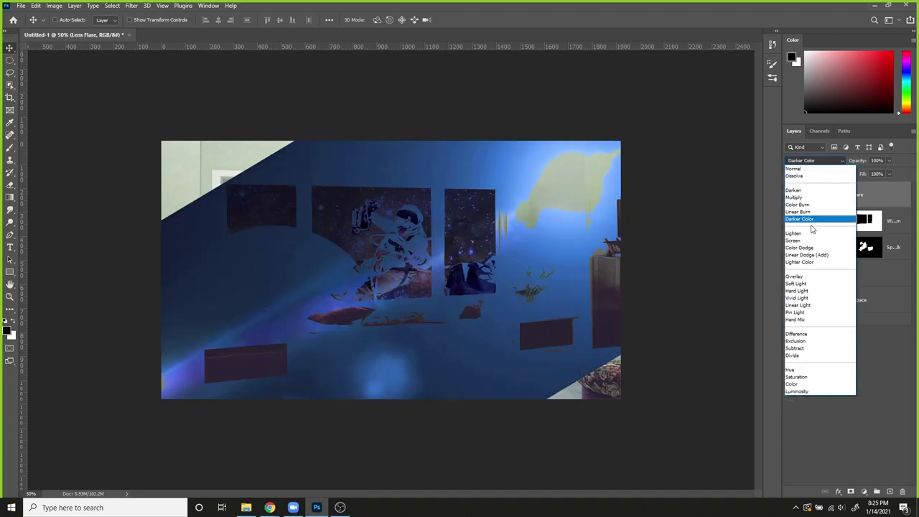
pyautogui.click(795, 240)
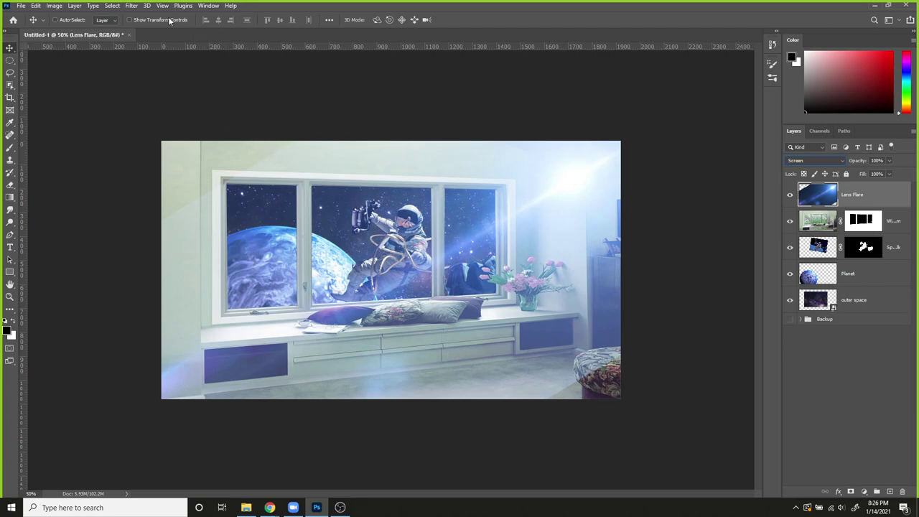
pyautogui.click(53, 6)
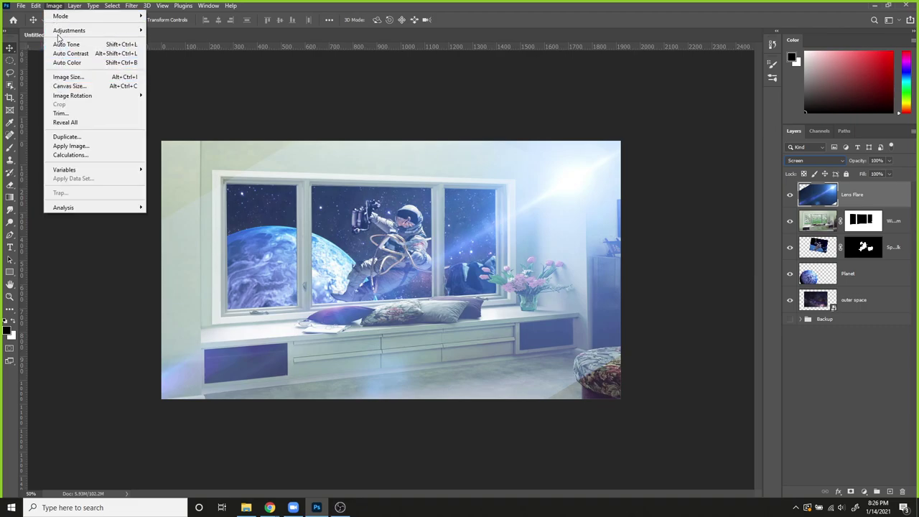
pyautogui.moveTo(60, 33)
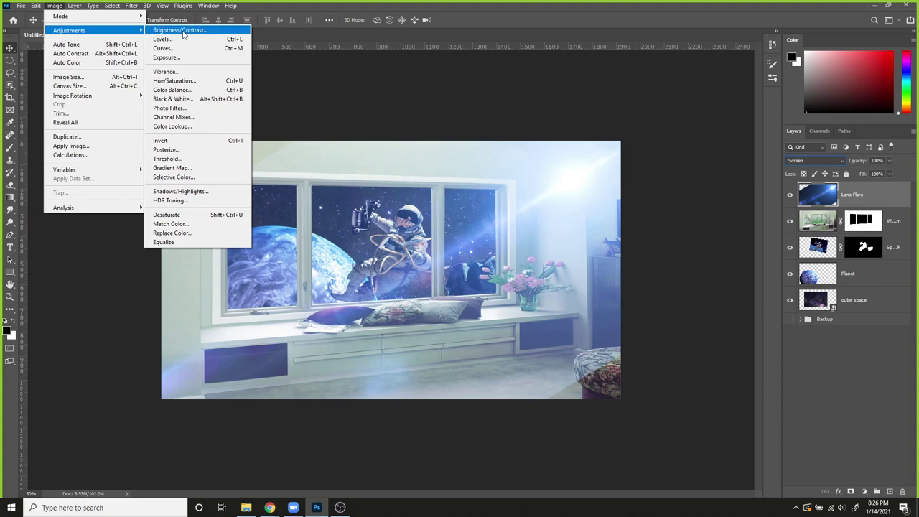
# Step: Switch the Lens Flare layer to Normal blending to view the flare image opaque
pyautogui.click(817, 164)
pyautogui.click(816, 160)
pyautogui.click(793, 167)
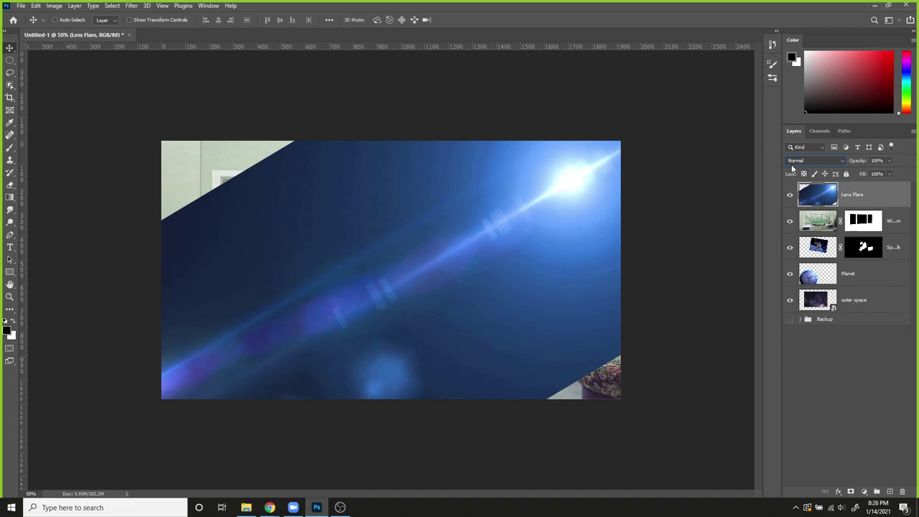
# Step: Apply Brightness/Contrast to the flare with Brightness −86 and Contrast 46
pyautogui.click(53, 5)
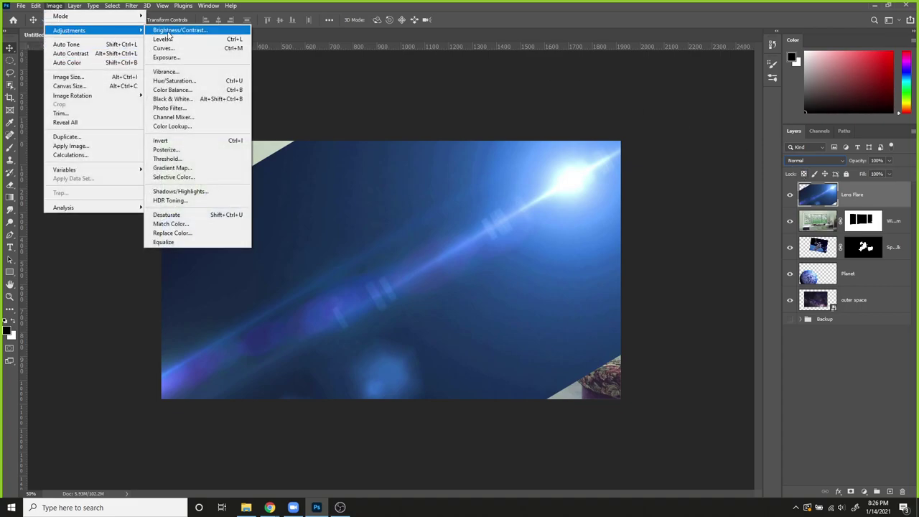
pyautogui.click(169, 31)
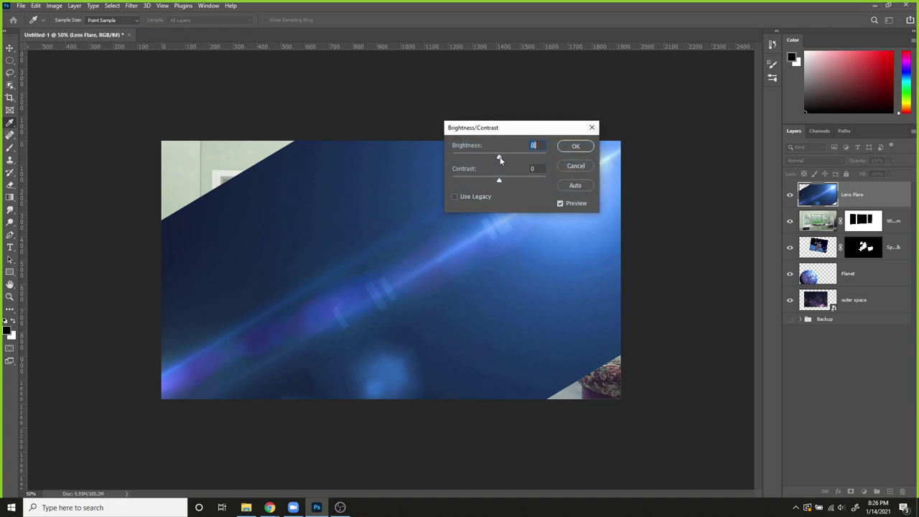
pyautogui.click(499, 181)
pyautogui.moveTo(535, 130); pyautogui.dragTo(676, 59)
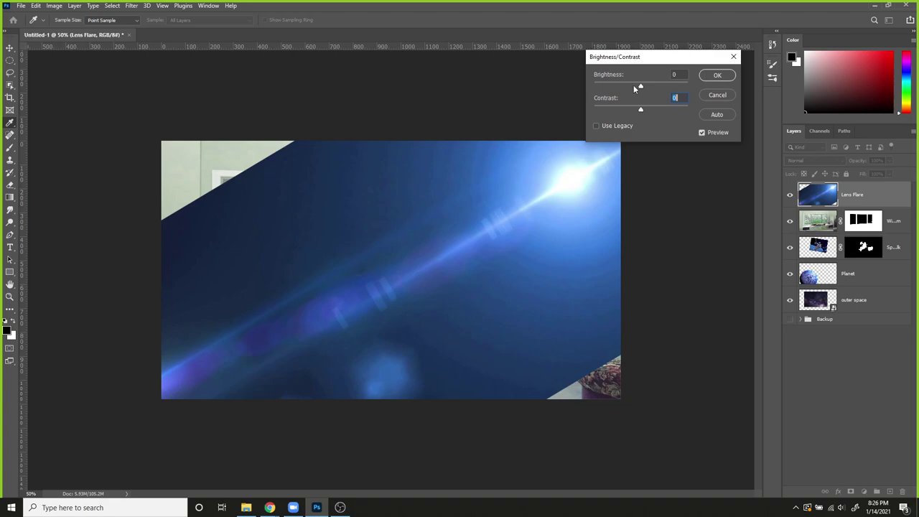
pyautogui.moveTo(676, 113); pyautogui.dragTo(690, 113)
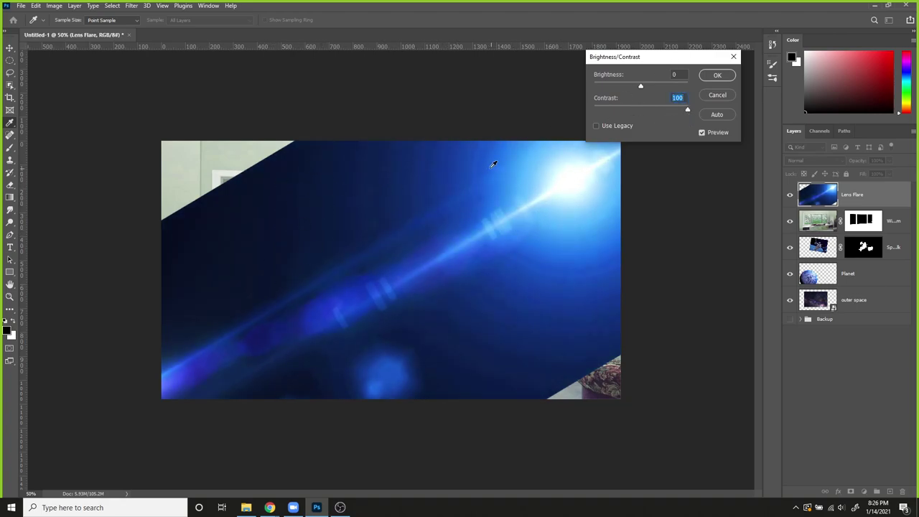
pyautogui.moveTo(669, 111); pyautogui.dragTo(635, 110)
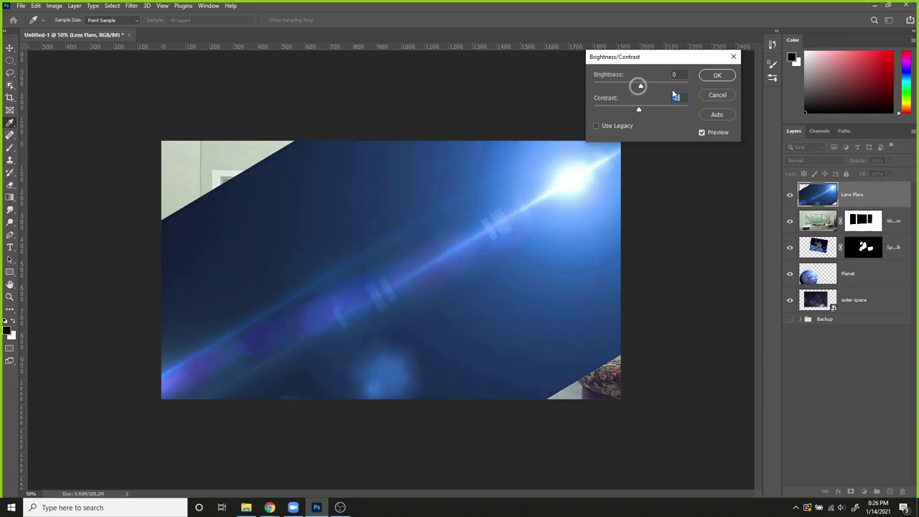
pyautogui.moveTo(636, 85); pyautogui.dragTo(662, 108)
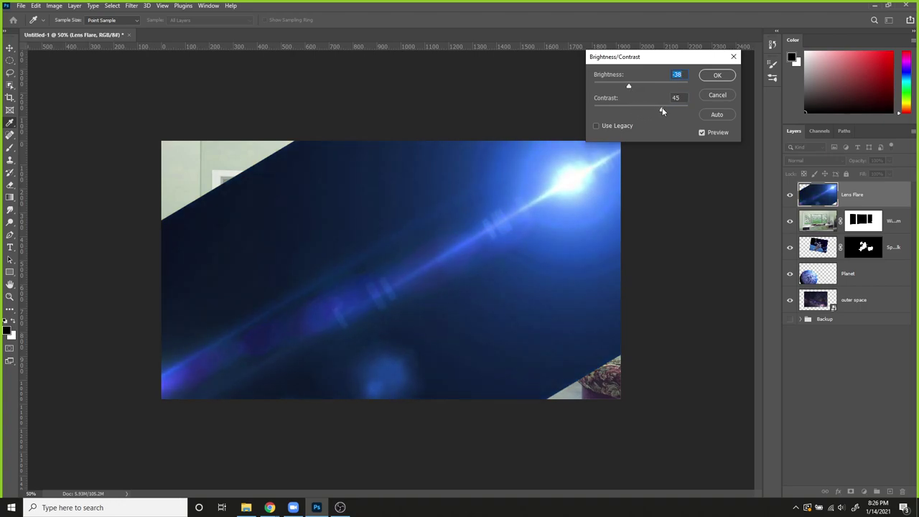
pyautogui.moveTo(625, 84); pyautogui.dragTo(614, 85)
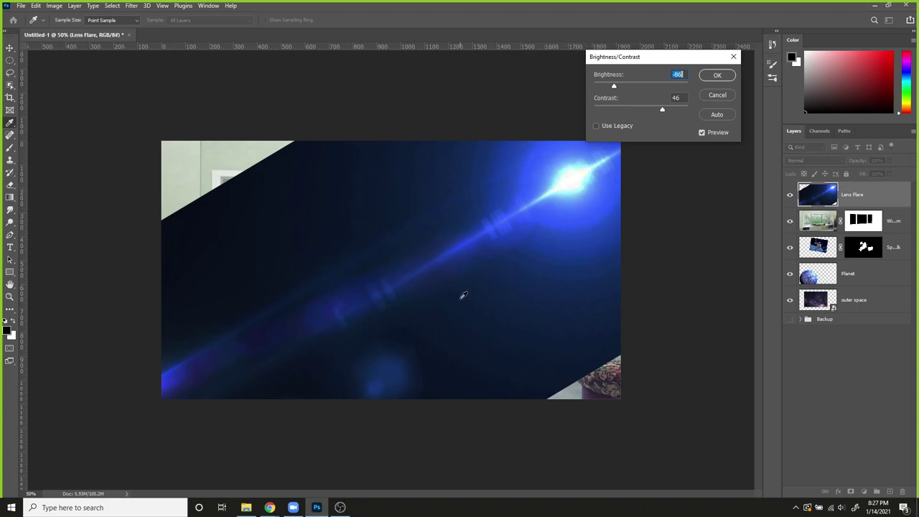
pyautogui.click(712, 75)
pyautogui.click(810, 161)
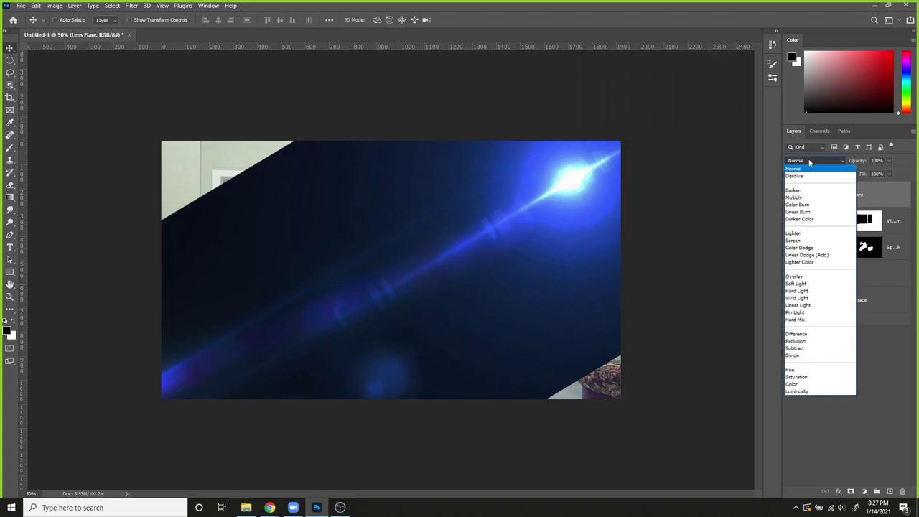
# Step: Set the flare back to Screen, keep it above the window layer, and place its burst over the right pane
pyautogui.click(796, 242)
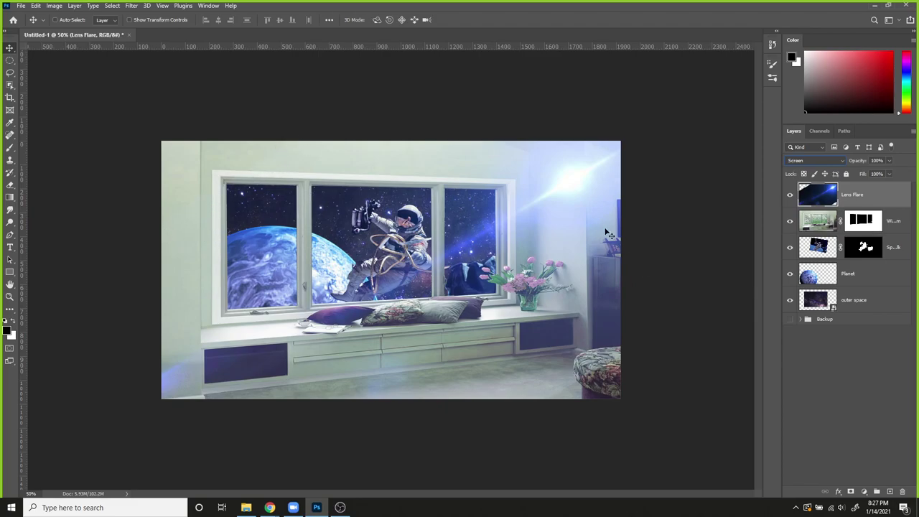
pyautogui.moveTo(586, 177); pyautogui.dragTo(593, 158)
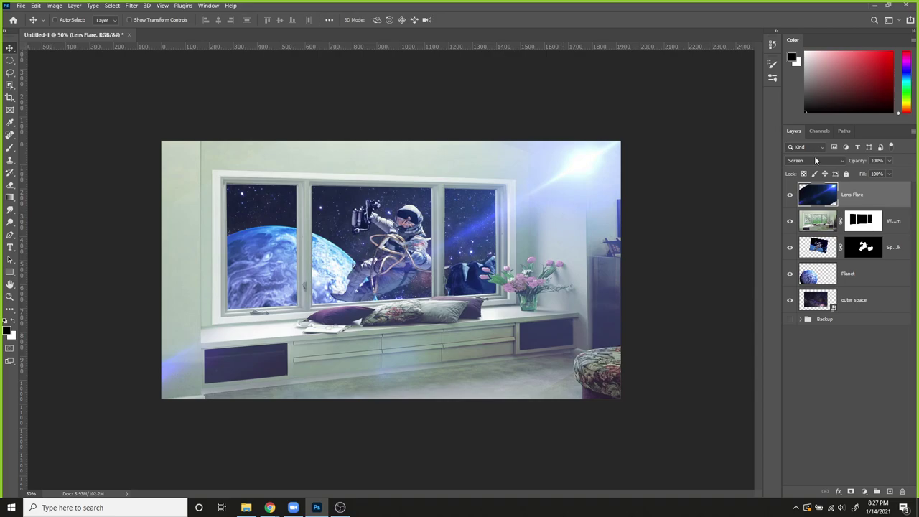
pyautogui.moveTo(868, 200); pyautogui.dragTo(836, 235)
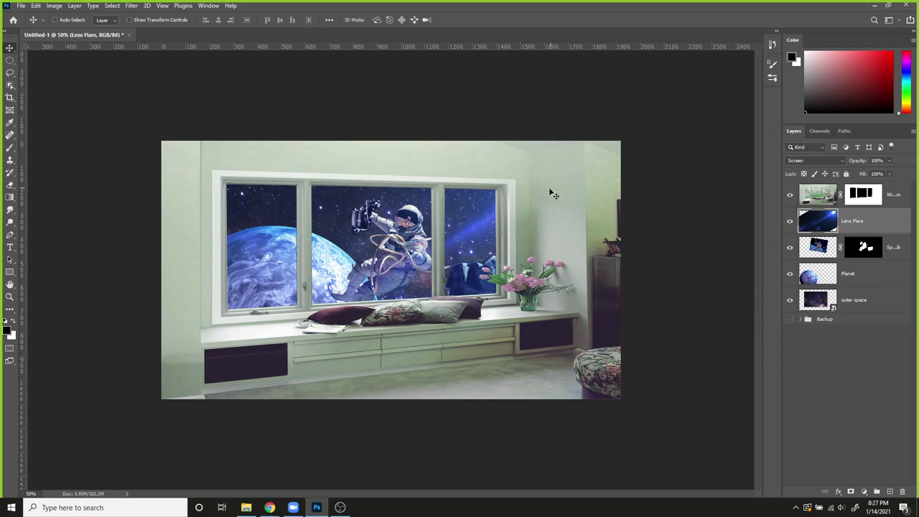
pyautogui.moveTo(555, 194); pyautogui.dragTo(493, 201)
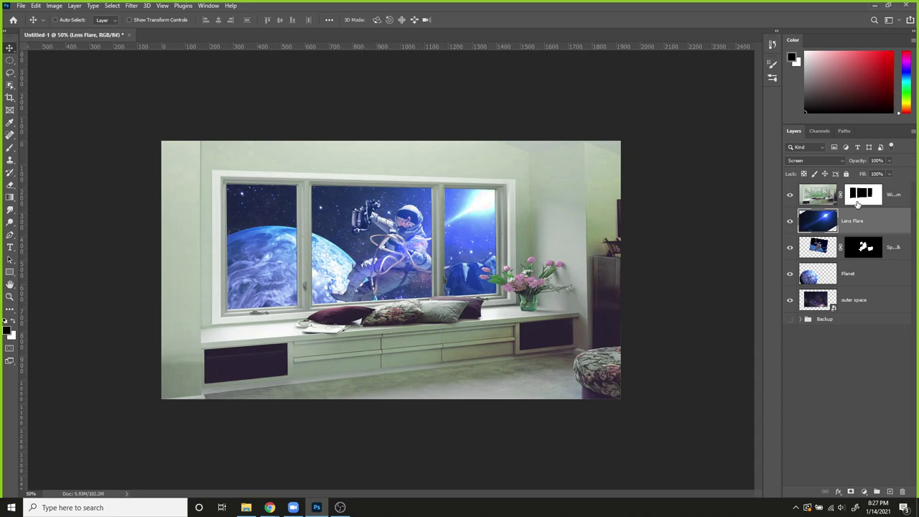
pyautogui.moveTo(857, 205); pyautogui.dragTo(854, 186)
pyautogui.moveTo(526, 213)
pyautogui.mouseDown()
pyautogui.moveTo(549, 166)
pyautogui.moveTo(518, 172)
pyautogui.moveTo(522, 161)
pyautogui.moveTo(514, 180)
pyautogui.moveTo(540, 204)
pyautogui.mouseUp()
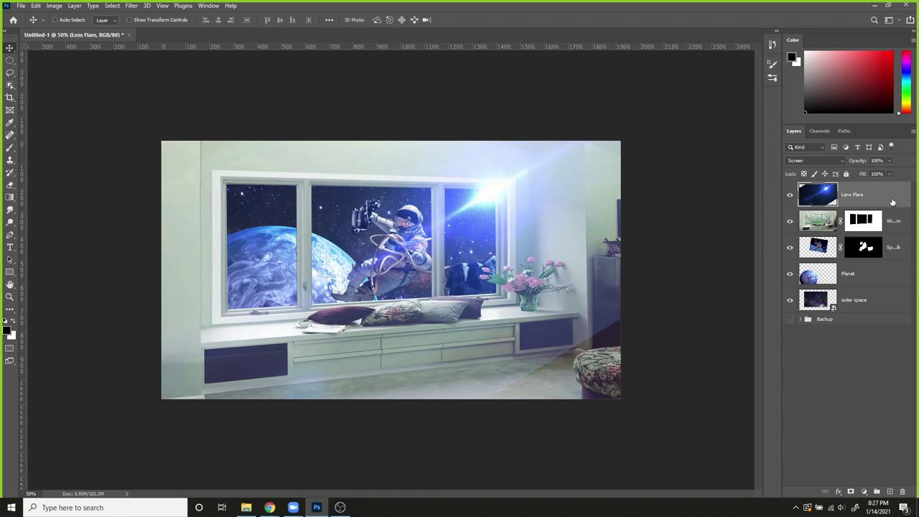
# Step: Add a Reveal All mask to the Lens Flare layer from Layer > Layer Mask
pyautogui.click(54, 6)
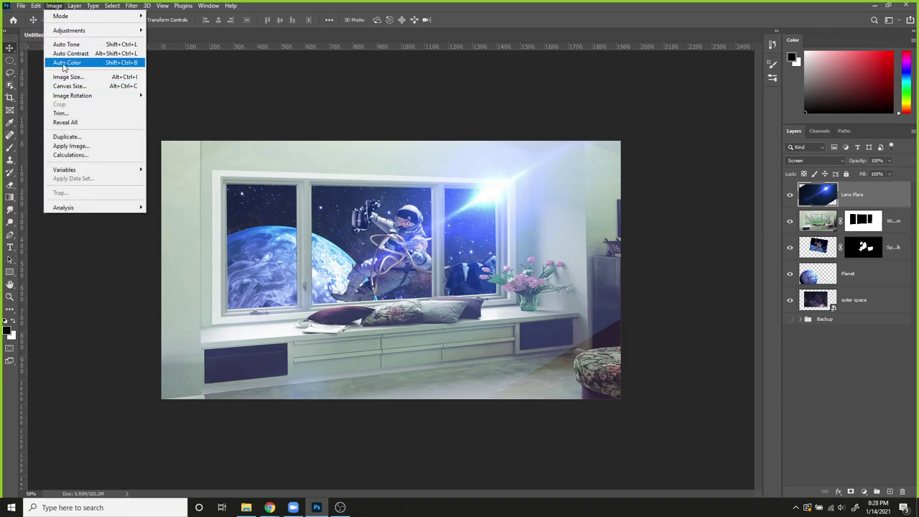
pyautogui.moveTo(64, 34)
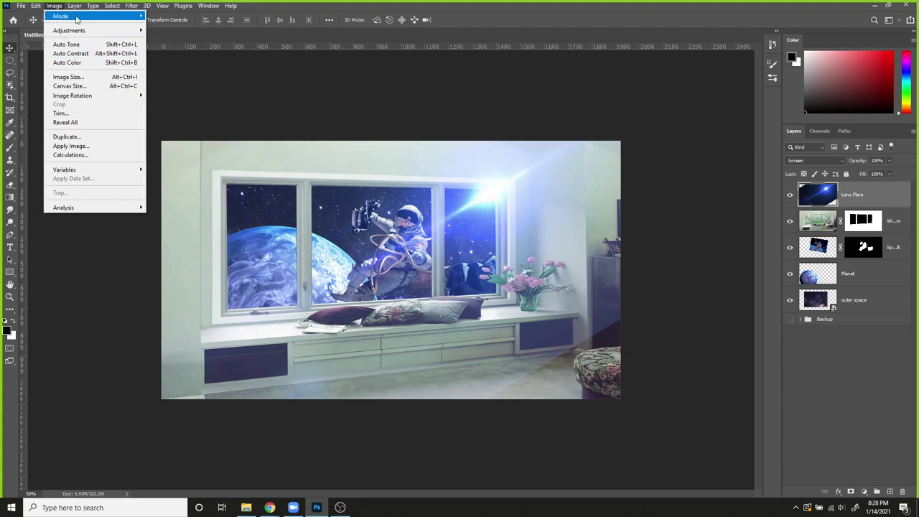
pyautogui.moveTo(74, 6)
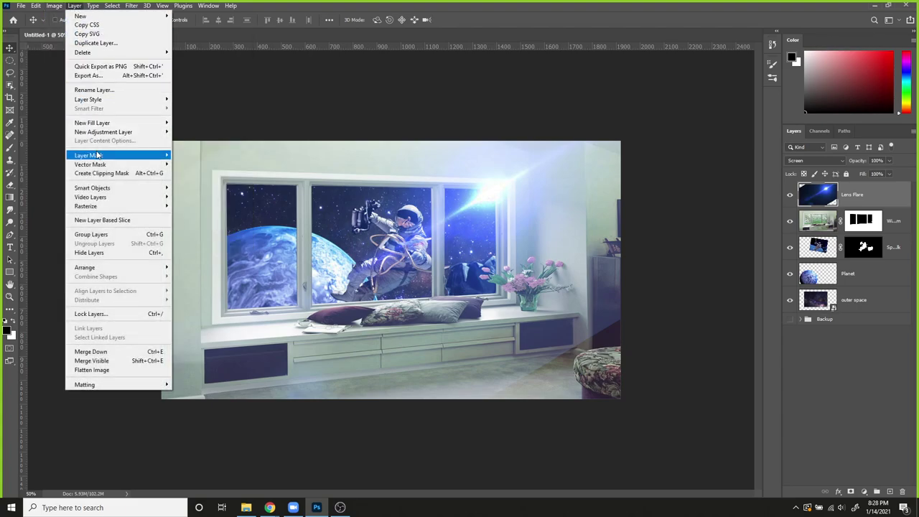
pyautogui.moveTo(97, 156)
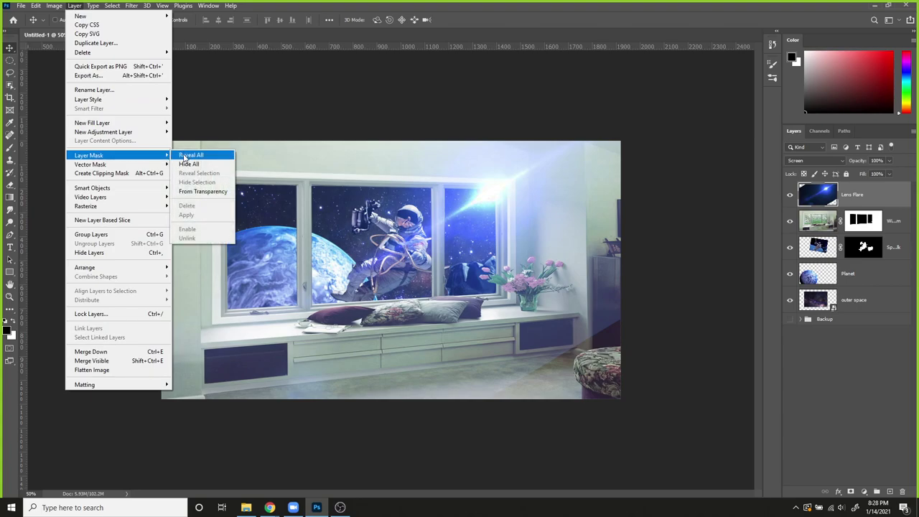
pyautogui.click(187, 158)
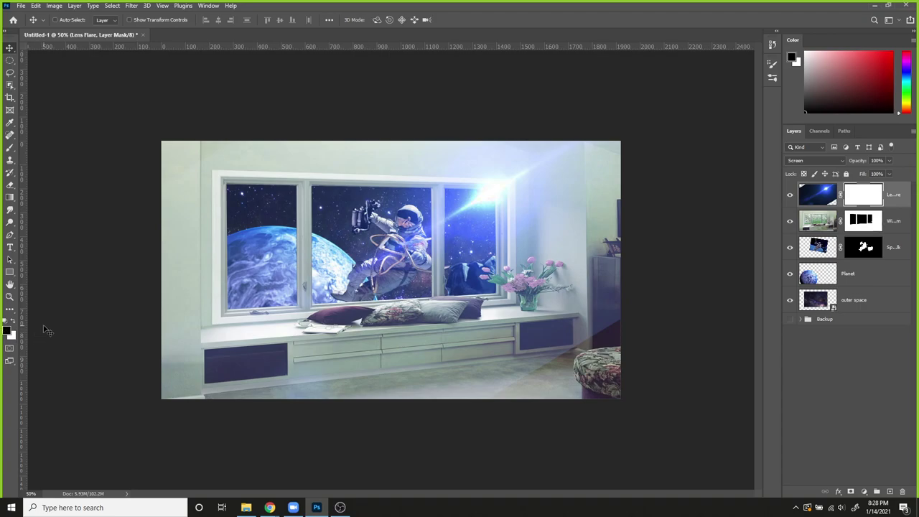
# Step: Paint black on the mask with a large 20%-opacity brush to fade the glow from the lower corners
pyautogui.press('b')
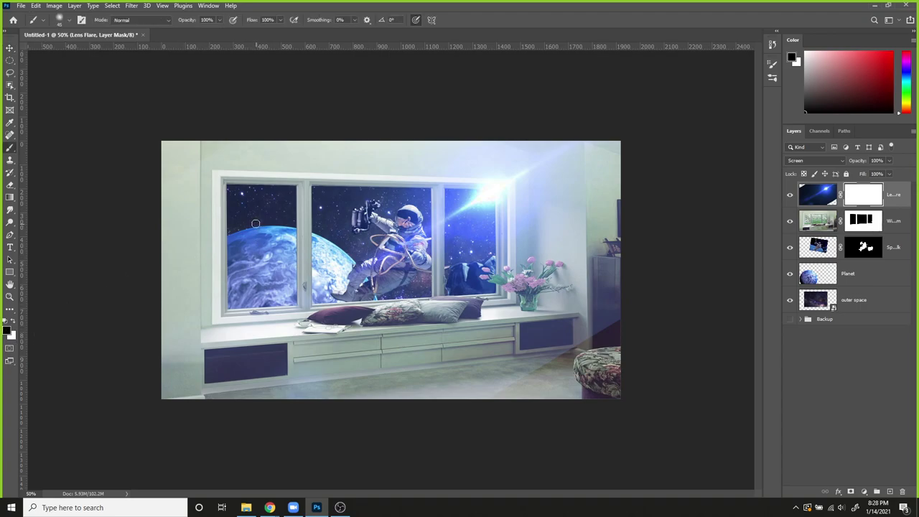
pyautogui.press(']')
pyautogui.press(']')
pyautogui.press(']')
pyautogui.press(']')
pyautogui.press(']')
pyautogui.press(']')
pyautogui.press(']')
pyautogui.press(']')
pyautogui.press(']')
pyautogui.press(']')
pyautogui.press(']')
pyautogui.press(']')
pyautogui.press('2')
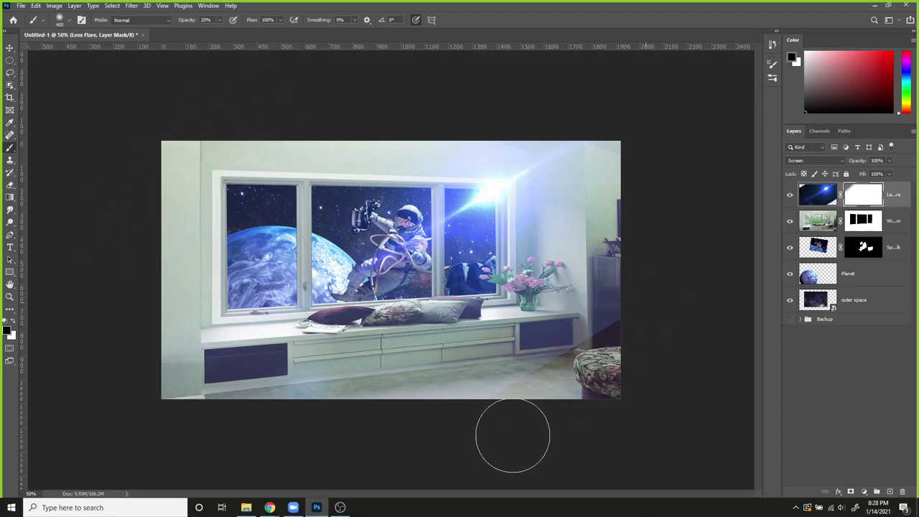
pyautogui.moveTo(617, 339); pyautogui.dragTo(590, 350)
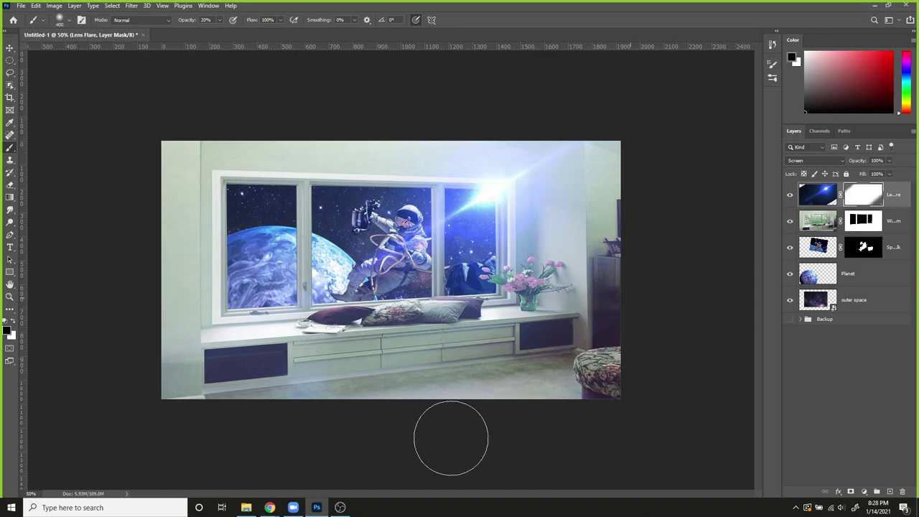
pyautogui.moveTo(673, 300); pyautogui.dragTo(576, 343)
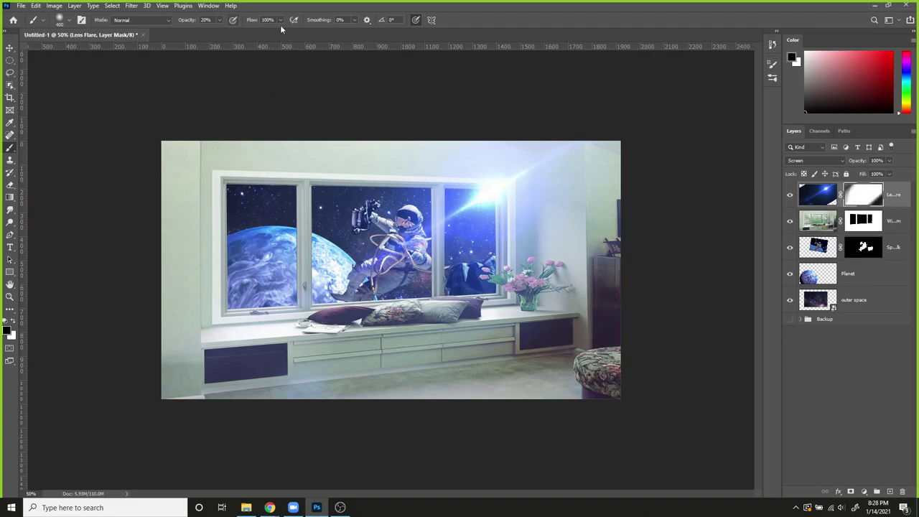
pyautogui.press(']')
pyautogui.press(']')
pyautogui.press(']')
pyautogui.press(']')
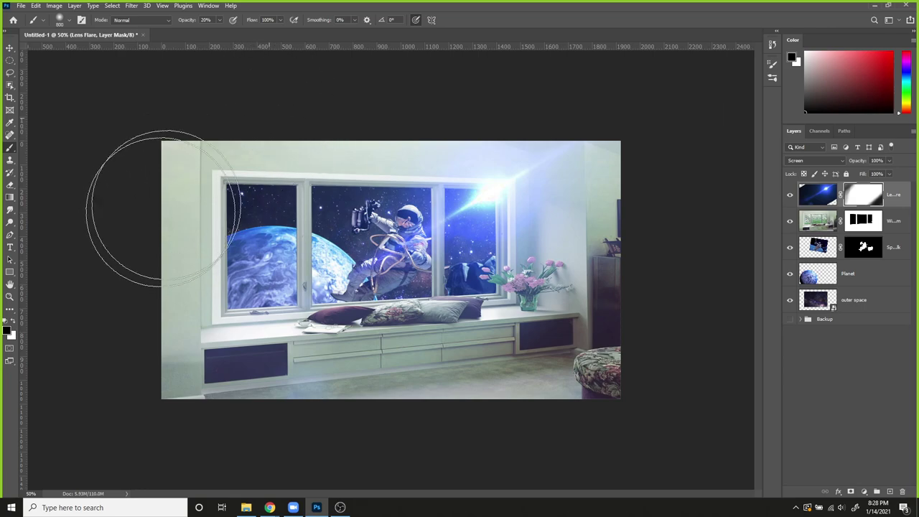